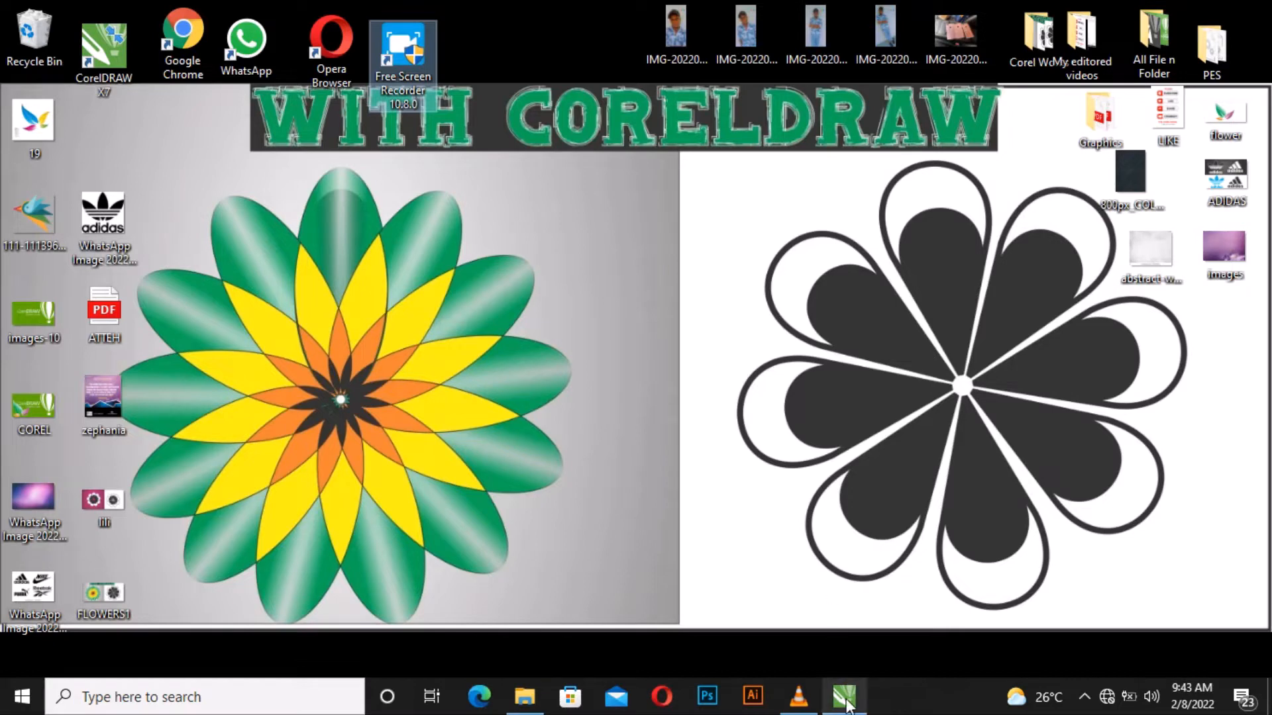
- Switch to FLOWERS.cdr in CorelDRAW and shift all the artwork sideways so most of it lies off the page's left side
mouse_move(846, 701)
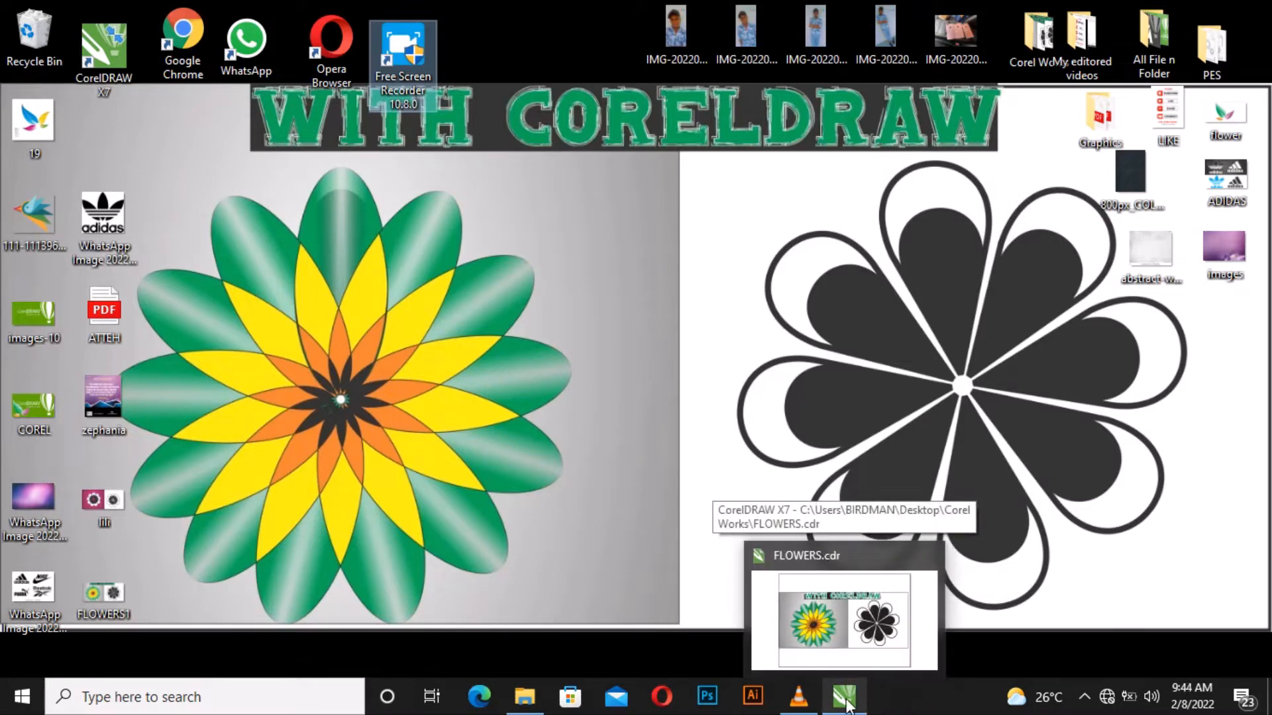
left_click(858, 629)
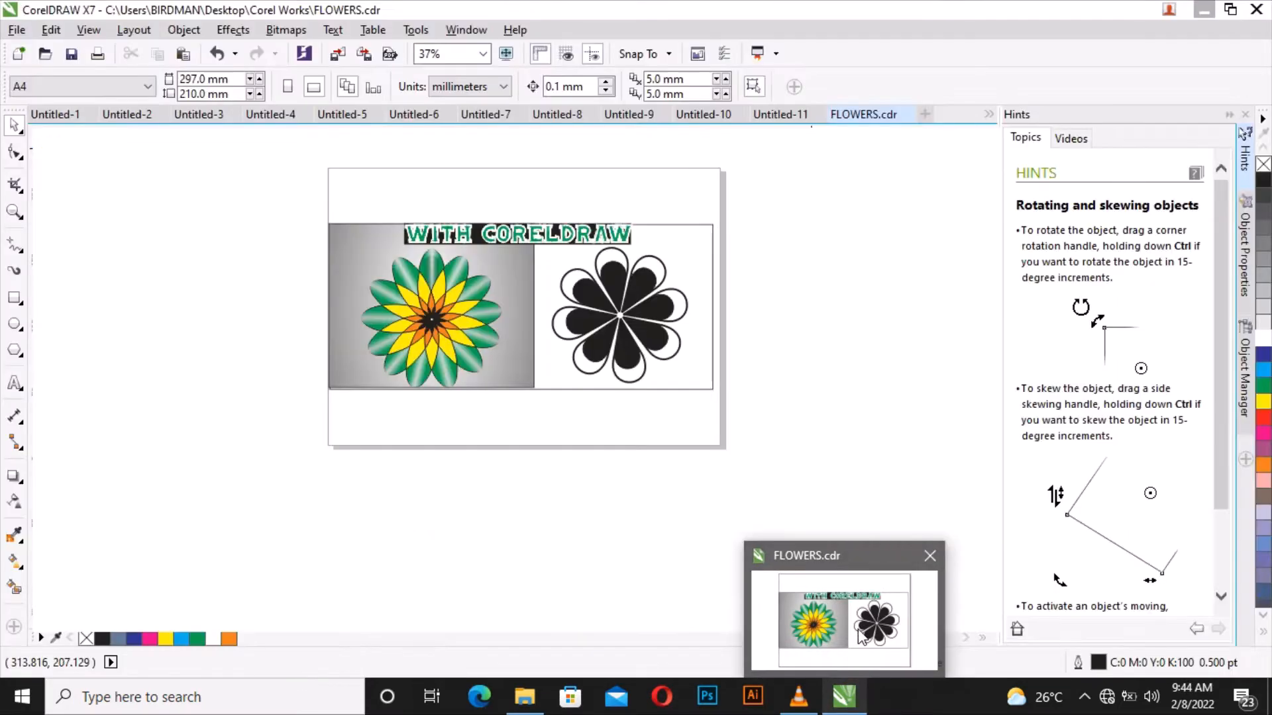
left_click_drag(275, 208, 821, 464)
left_click_drag(705, 325, 506, 355)
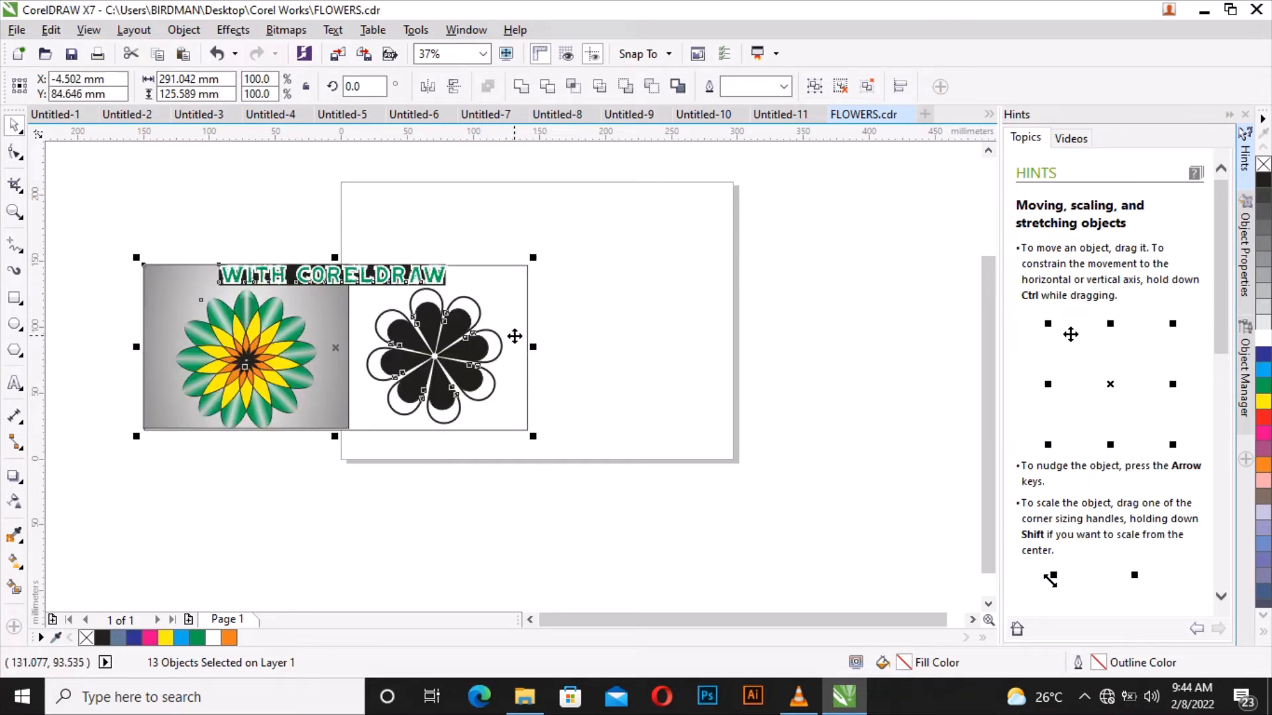
left_click_drag(514, 338, 444, 320)
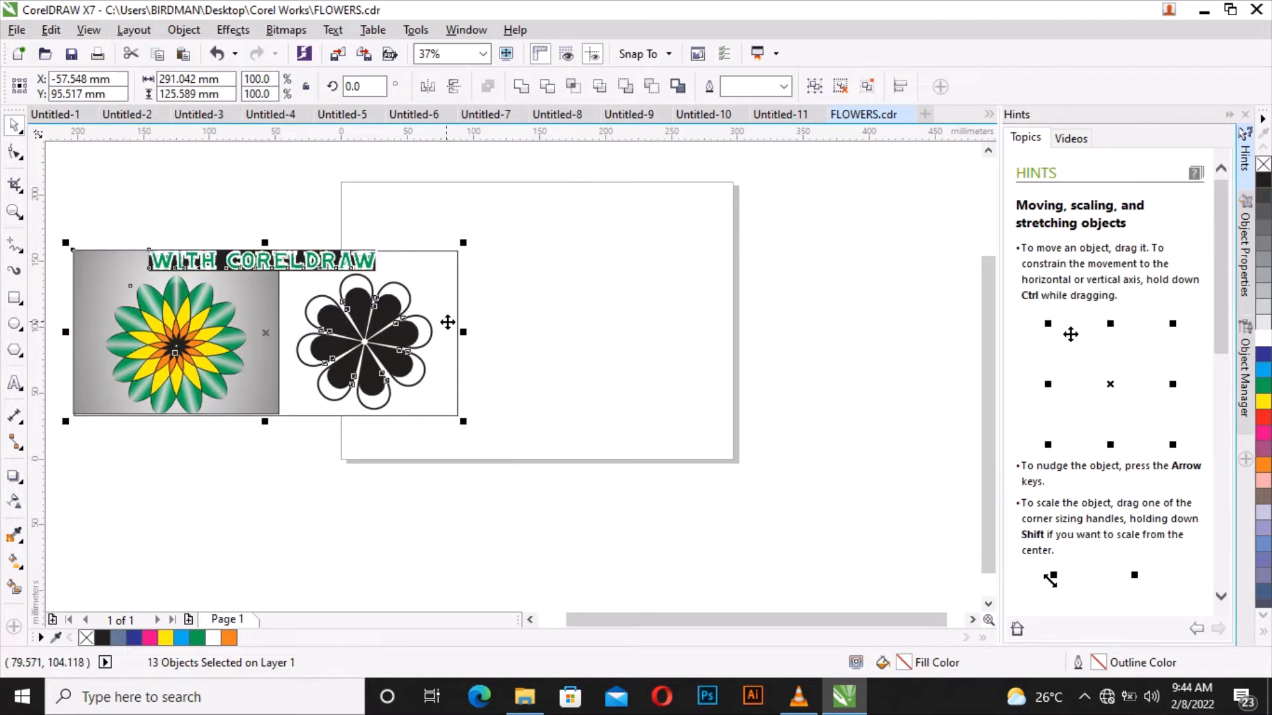
left_click(444, 319)
- Move the coloured flower to the page's right edge and the remaining artwork completely off the page's left side
left_click(244, 341)
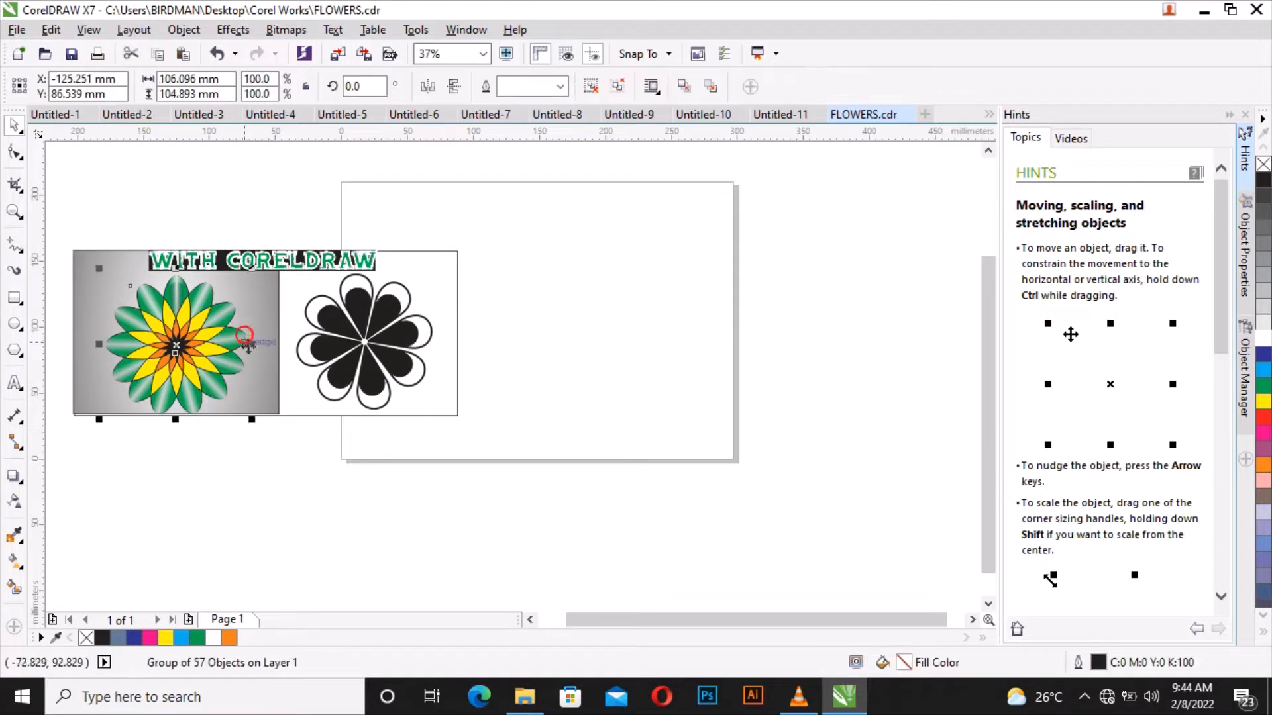
left_click_drag(156, 310, 726, 273)
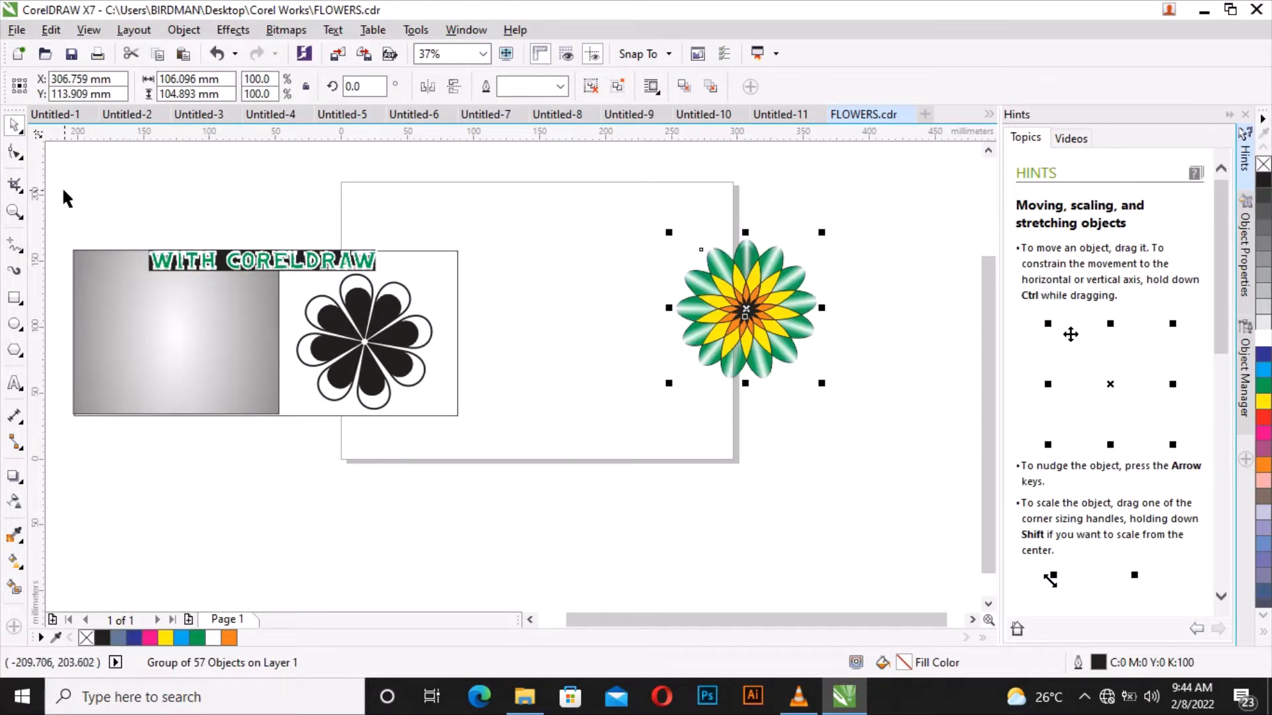
left_click_drag(64, 193, 466, 477)
left_click_drag(443, 392, 306, 351)
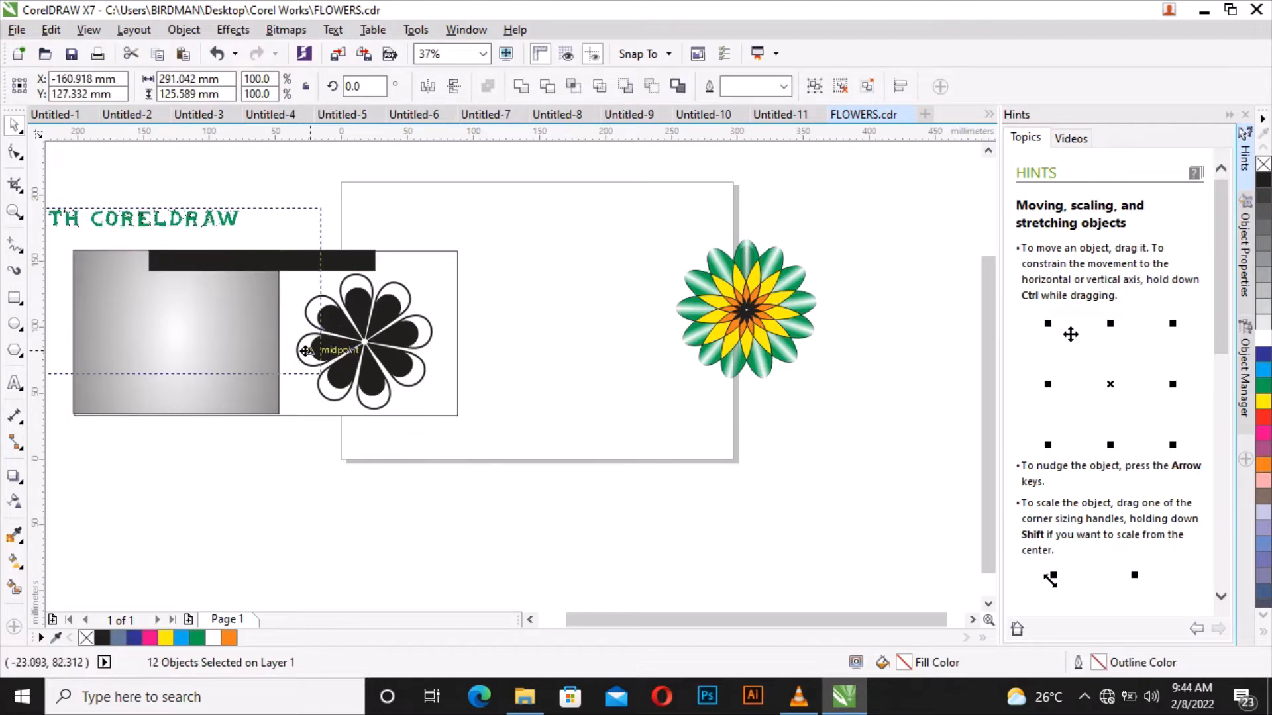
scroll(760, 321, "up", 2)
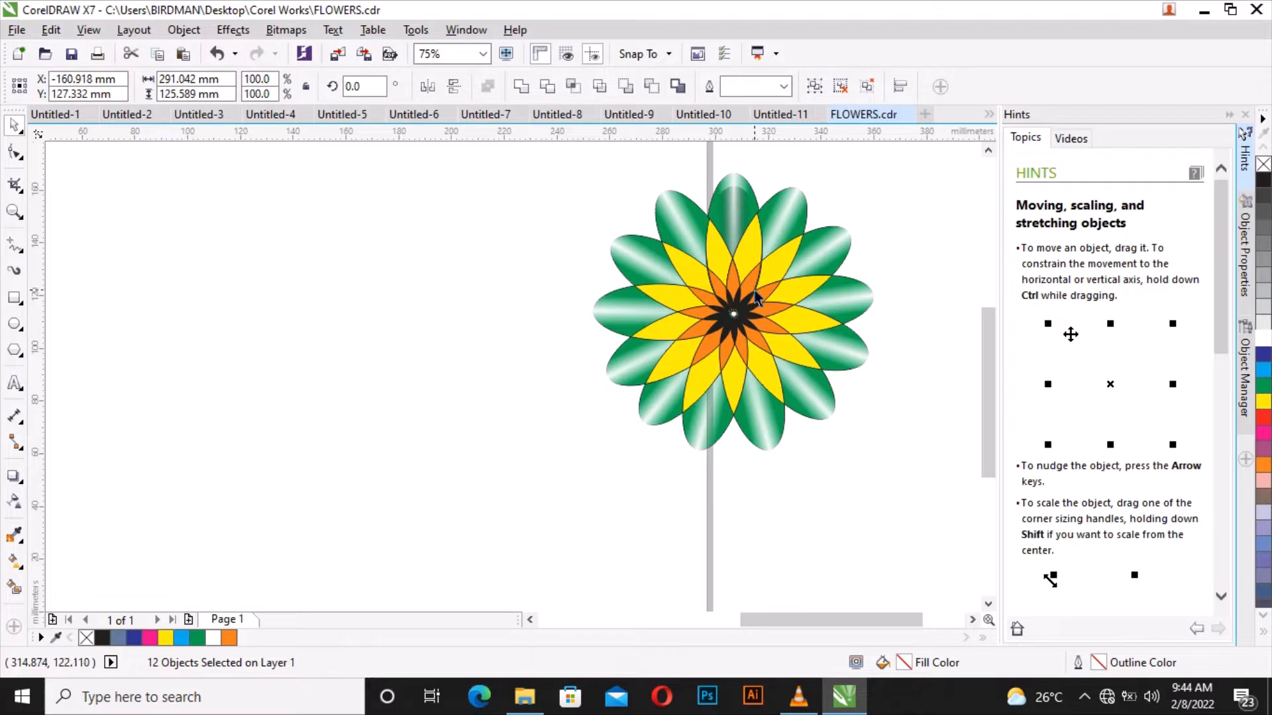
scroll(804, 279, "down", 2)
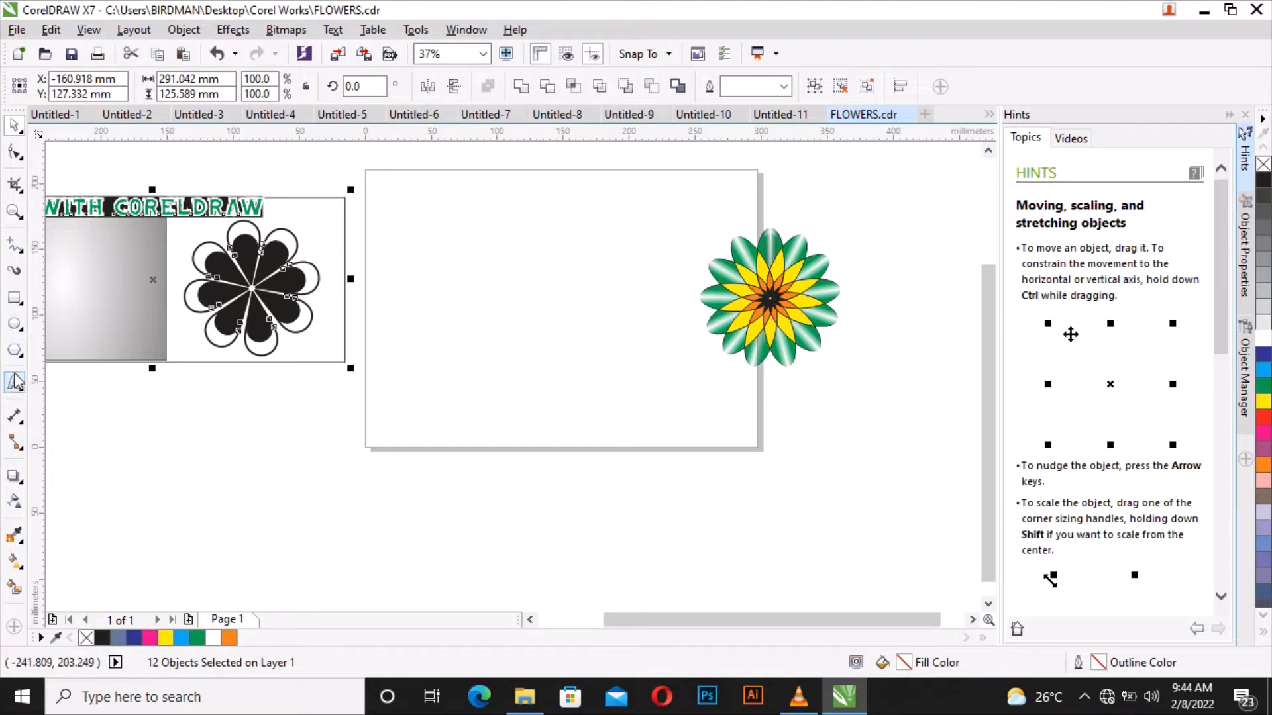
- Draw an upright ellipse about 31 mm wide and 70 mm high in the upper middle of the page
left_click(16, 324)
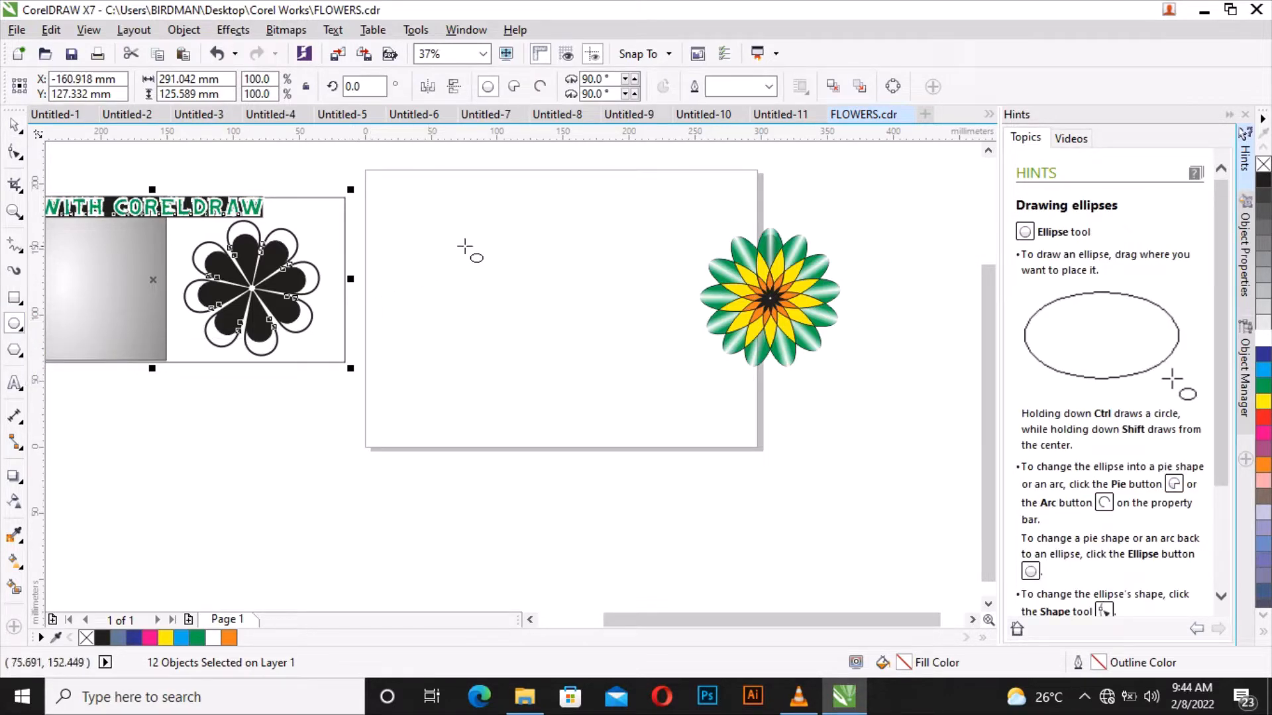
left_click_drag(506, 226, 547, 320)
scroll(548, 319, "up", 2)
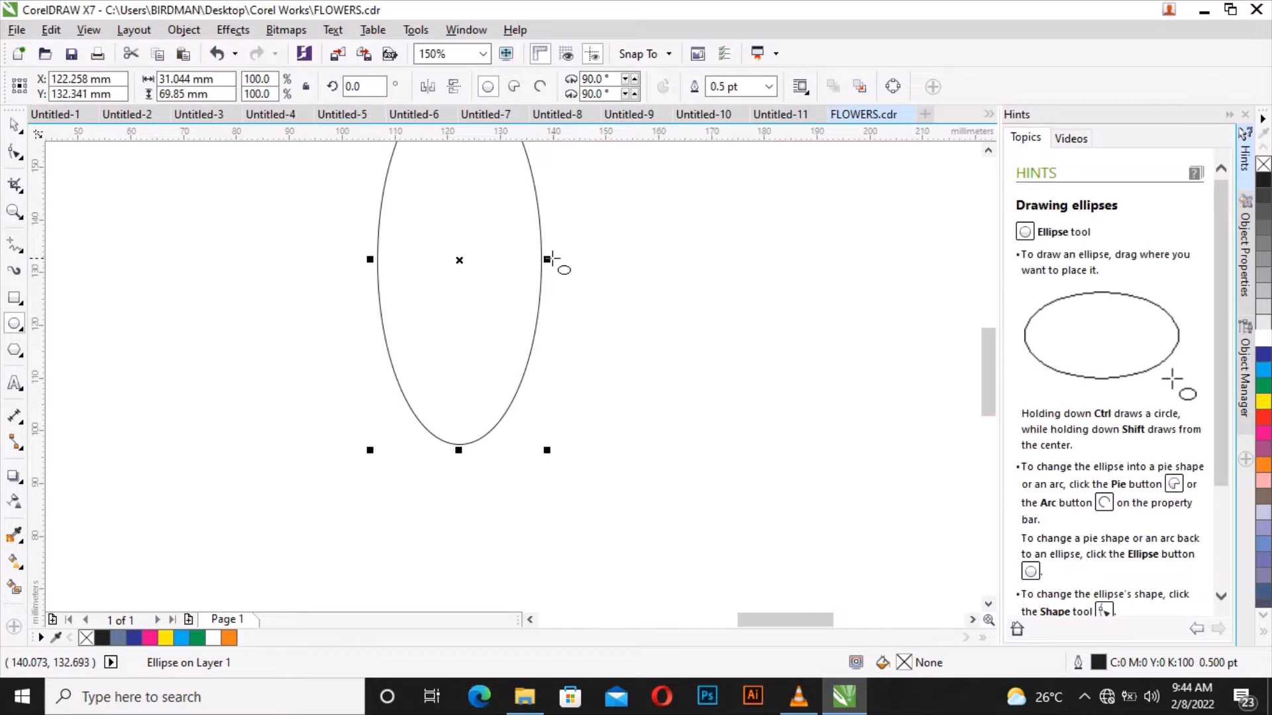
- Narrow and shrink the ellipse to about 24 mm wide and 59 mm high
left_click_drag(552, 259, 538, 260)
scroll(531, 312, "down", 1)
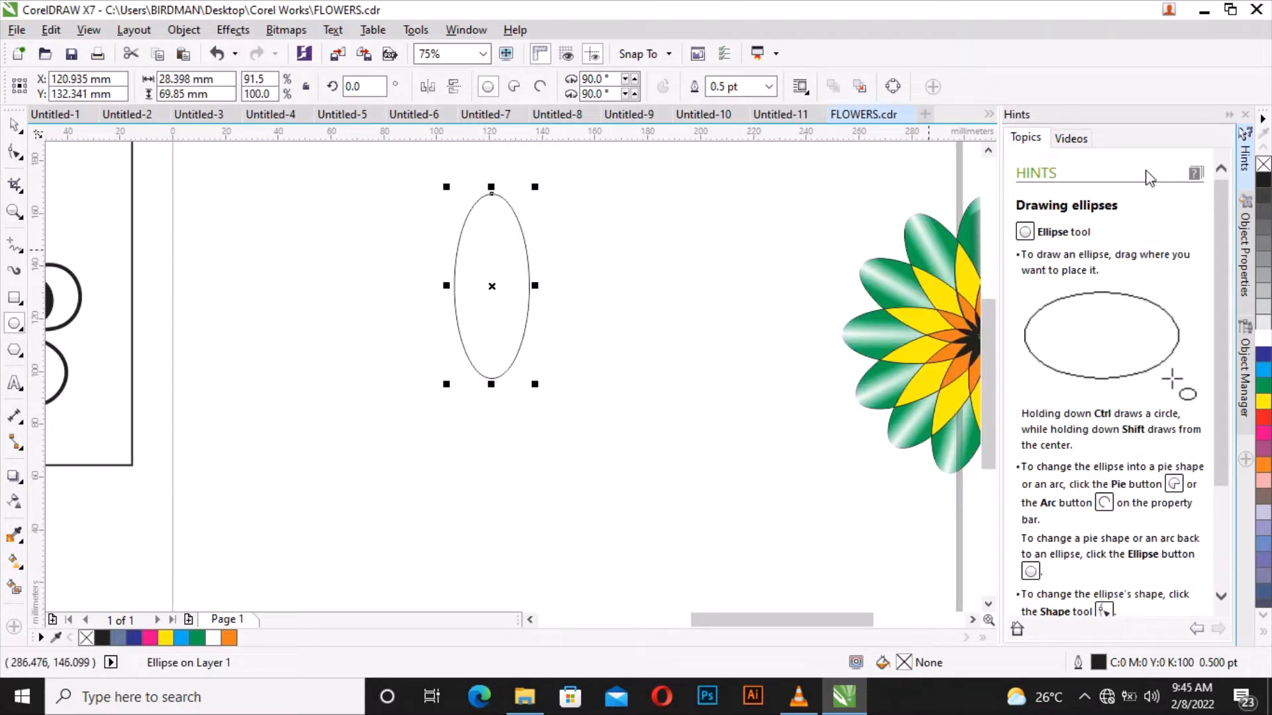
left_click_drag(532, 385, 523, 353)
scroll(508, 284, "up", 1)
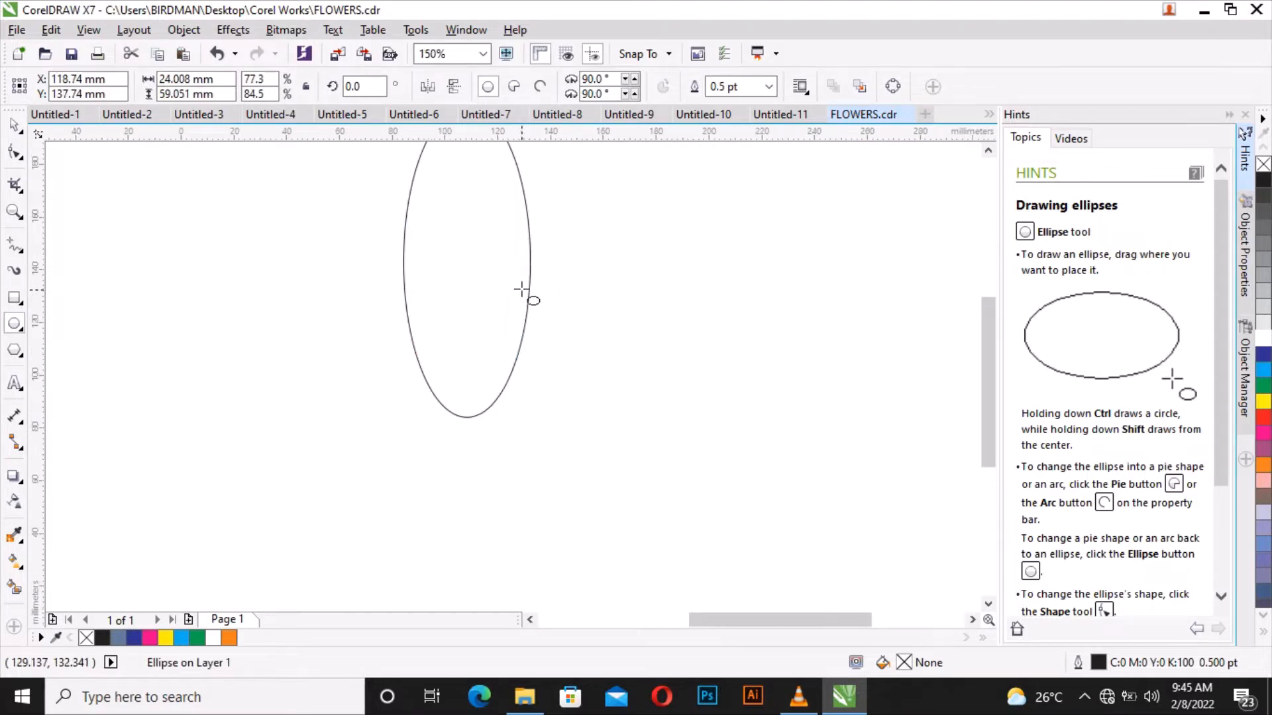
scroll(521, 290, "down", 1)
scroll(507, 210, "up", 1)
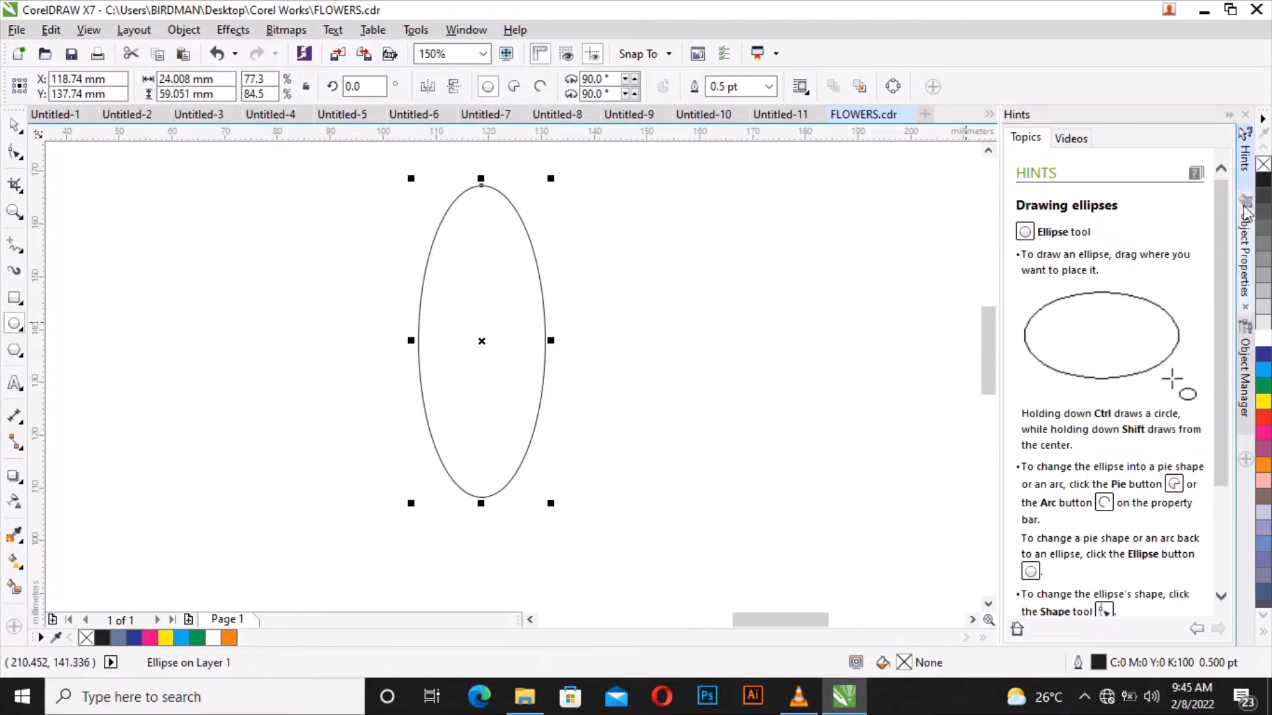
- Fill the ellipse with black and apply a horizontal linear transparency that fades towards its right side
left_click(1263, 180)
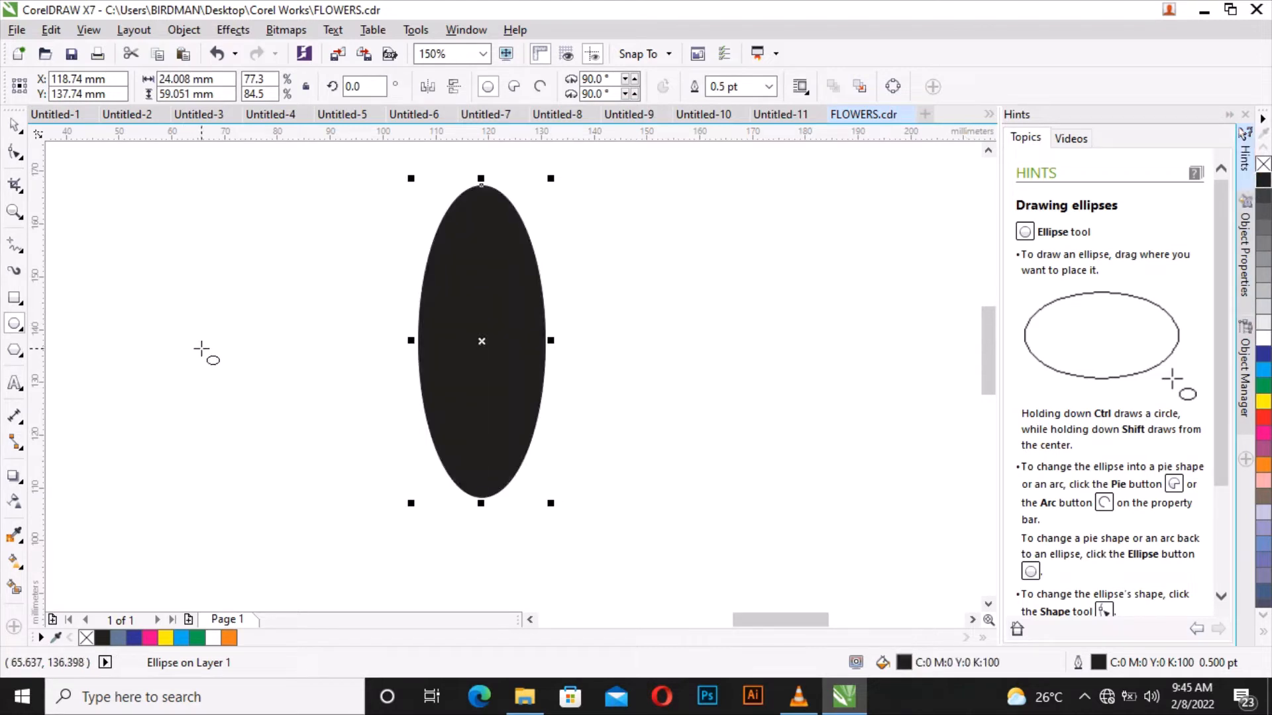
left_click(18, 505)
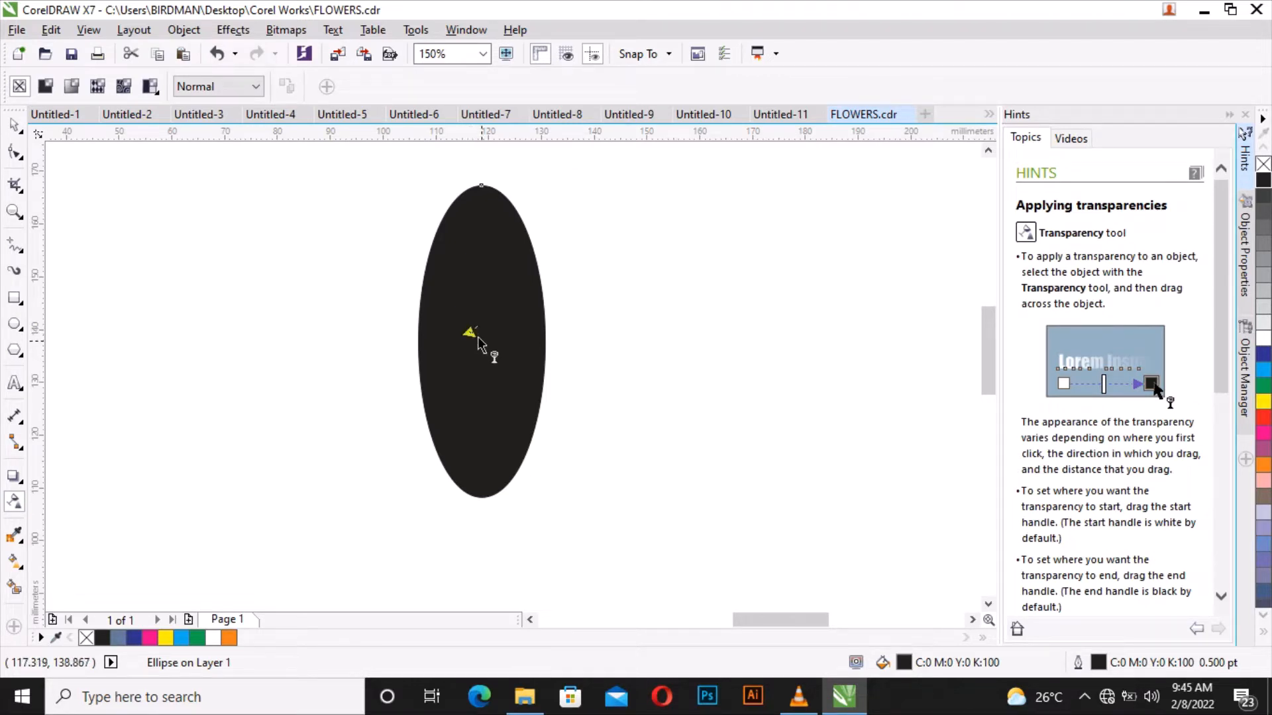
left_click_drag(470, 334, 567, 333)
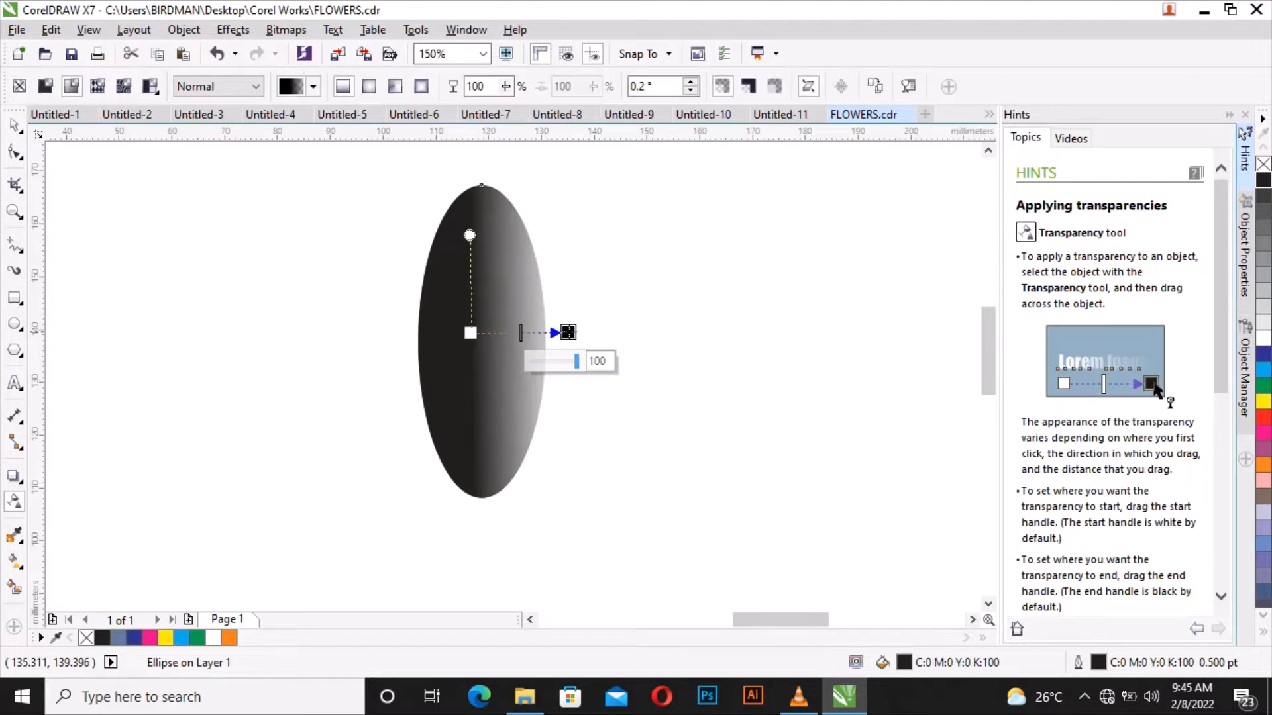
- Adjust the transparency's start and end points so the ellipse fades out completely near its vertical centre line
mouse_move(470, 333)
left_mouse_down()
mouse_move(454, 341)
mouse_move(465, 345)
left_mouse_up()
left_click_drag(567, 332, 448, 333)
scroll(455, 380, "up", 1)
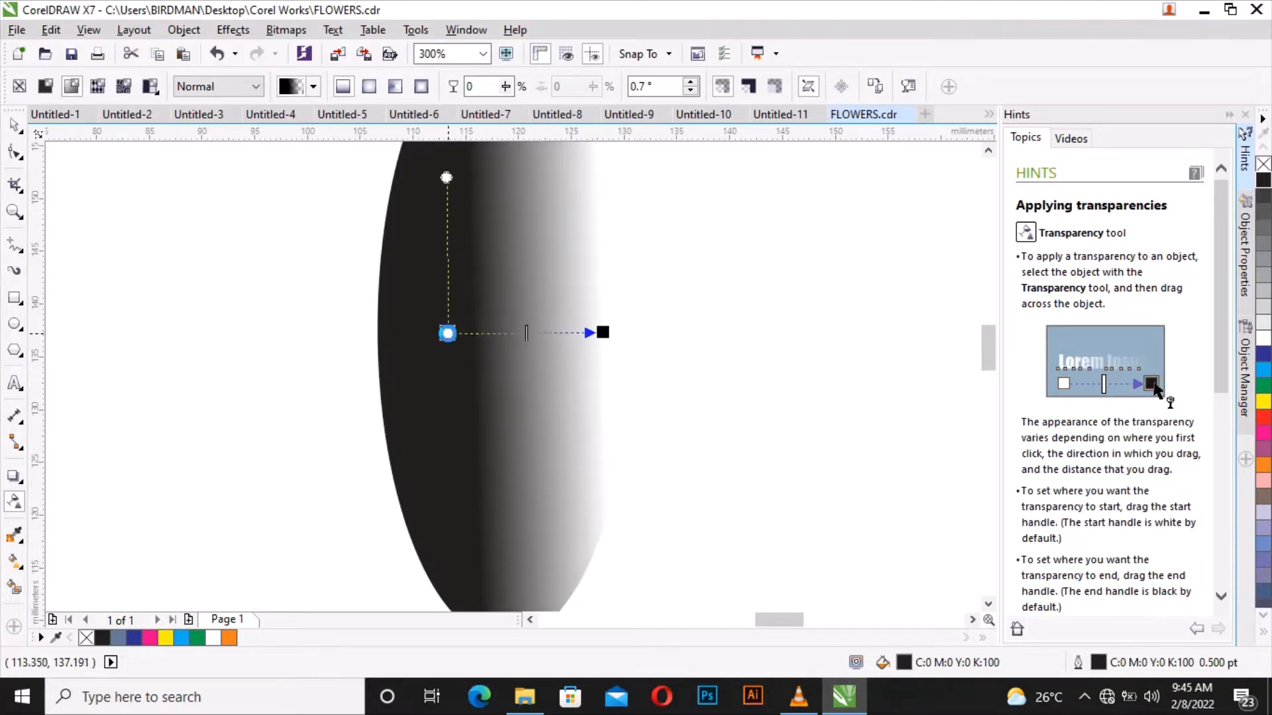
left_click_drag(602, 333, 532, 333)
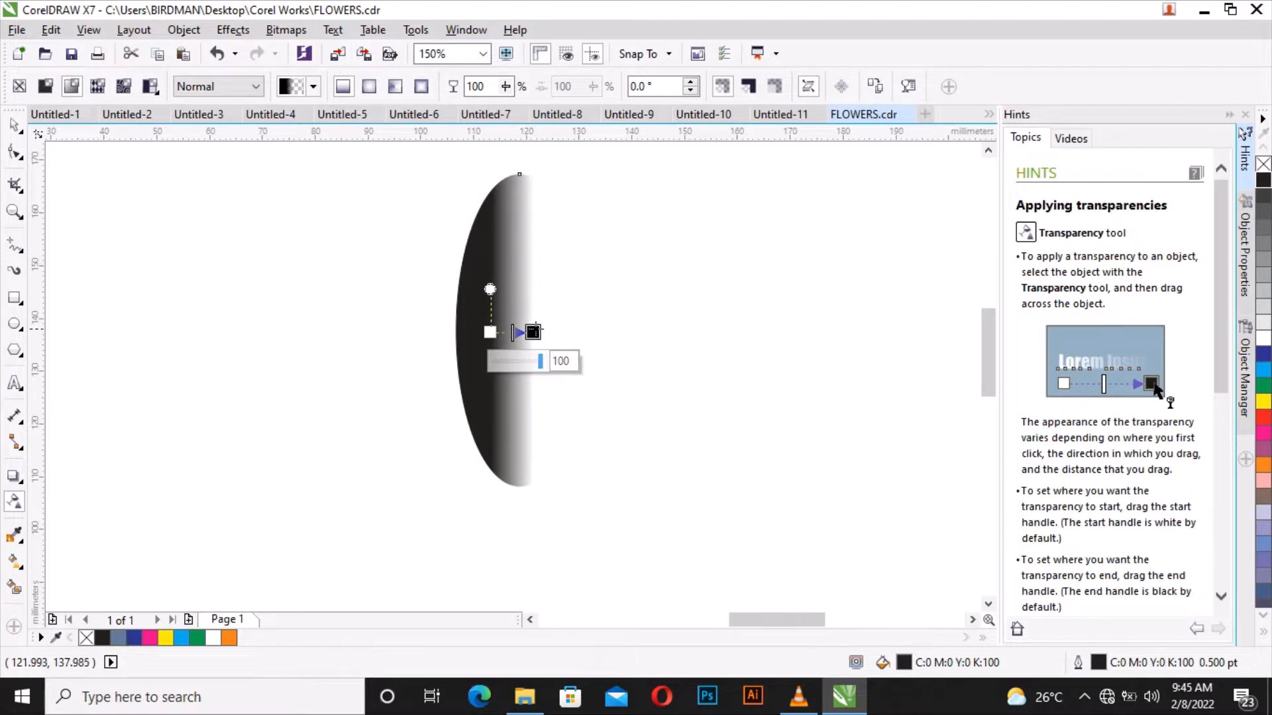
scroll(533, 334, "up", 2)
left_click_drag(533, 346, 517, 347)
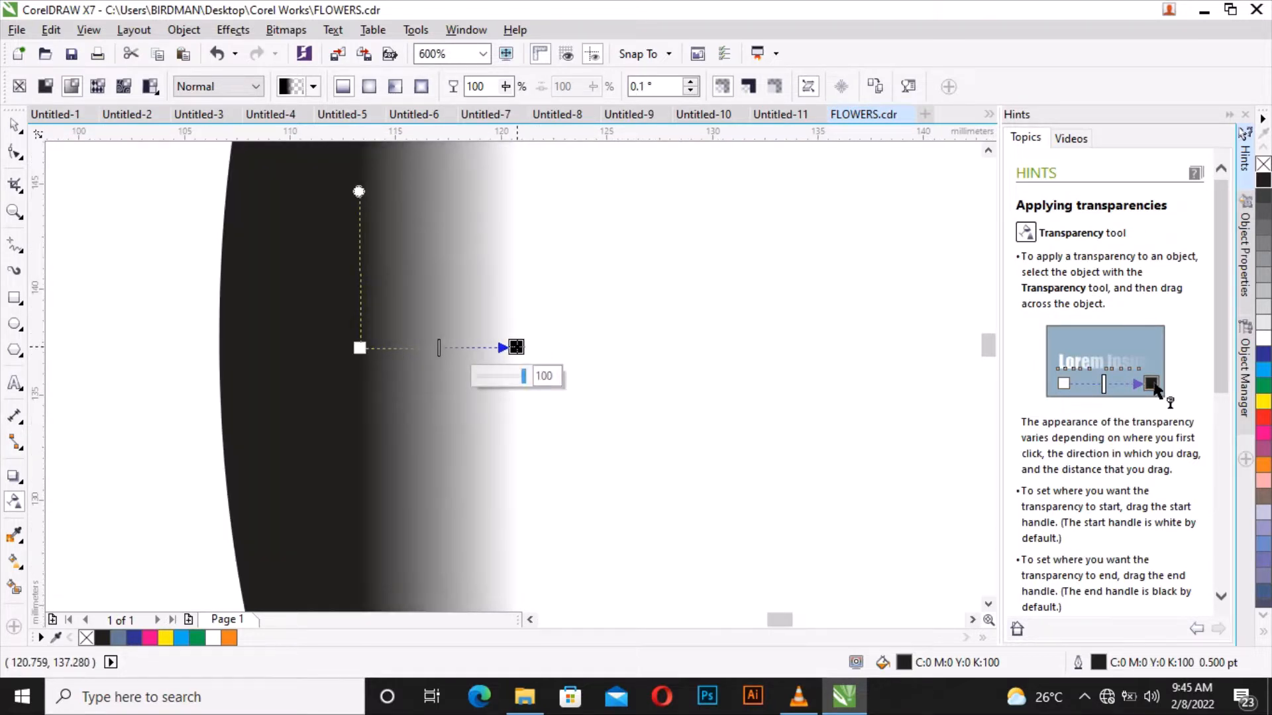
scroll(516, 347, "down", 4)
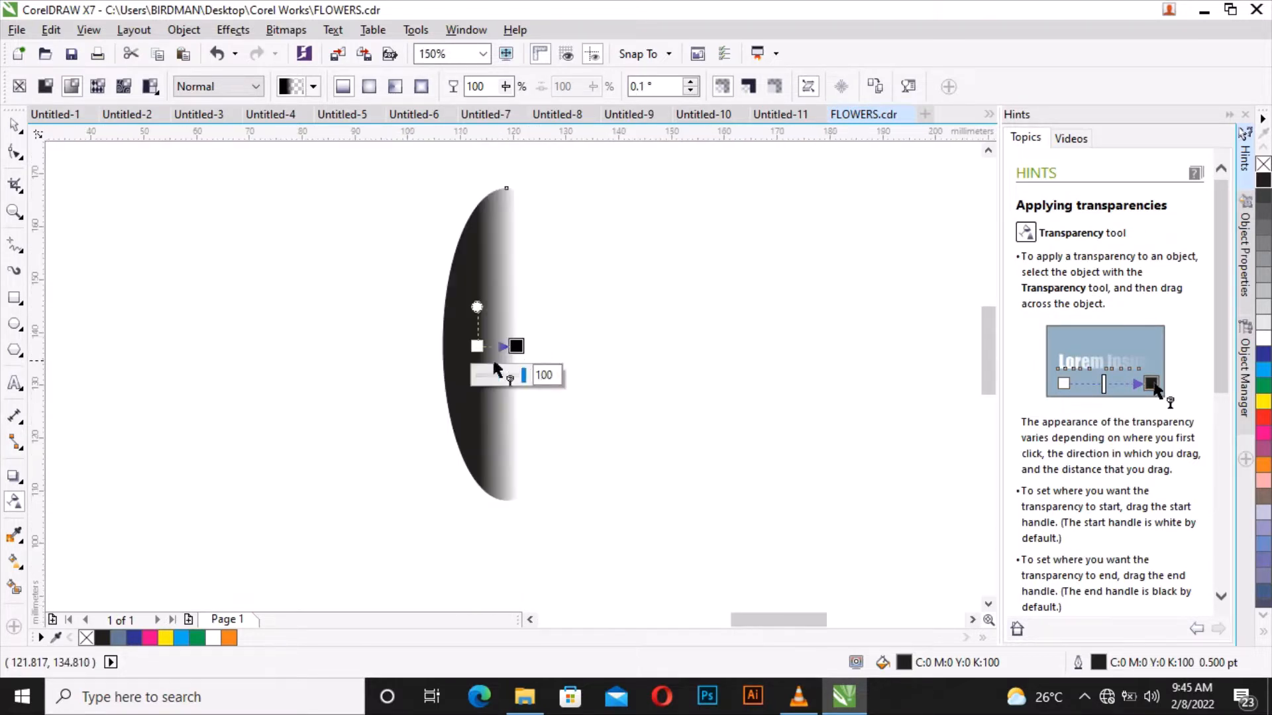
left_click(14, 129)
left_click(593, 351)
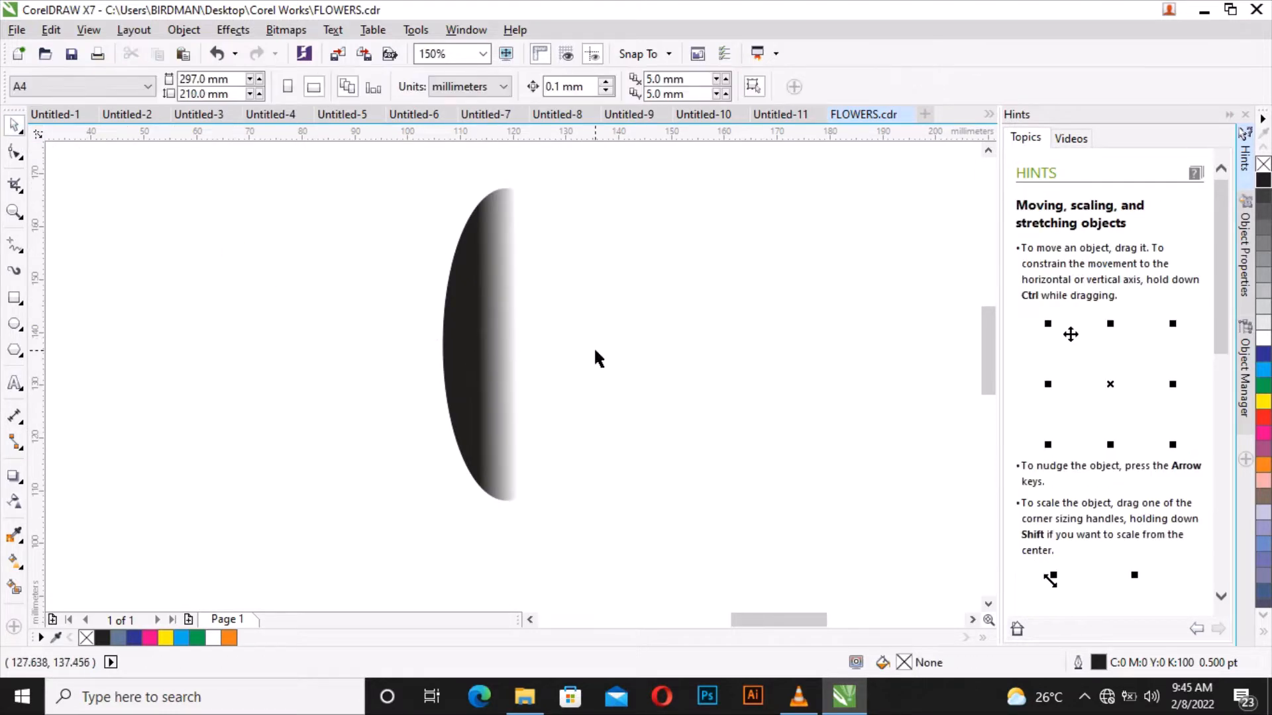
- Copy the half-faded ellipse and paste the duplicate directly on top of it
scroll(501, 335, "down", 1)
scroll(502, 338, "up", 1)
left_click(500, 330)
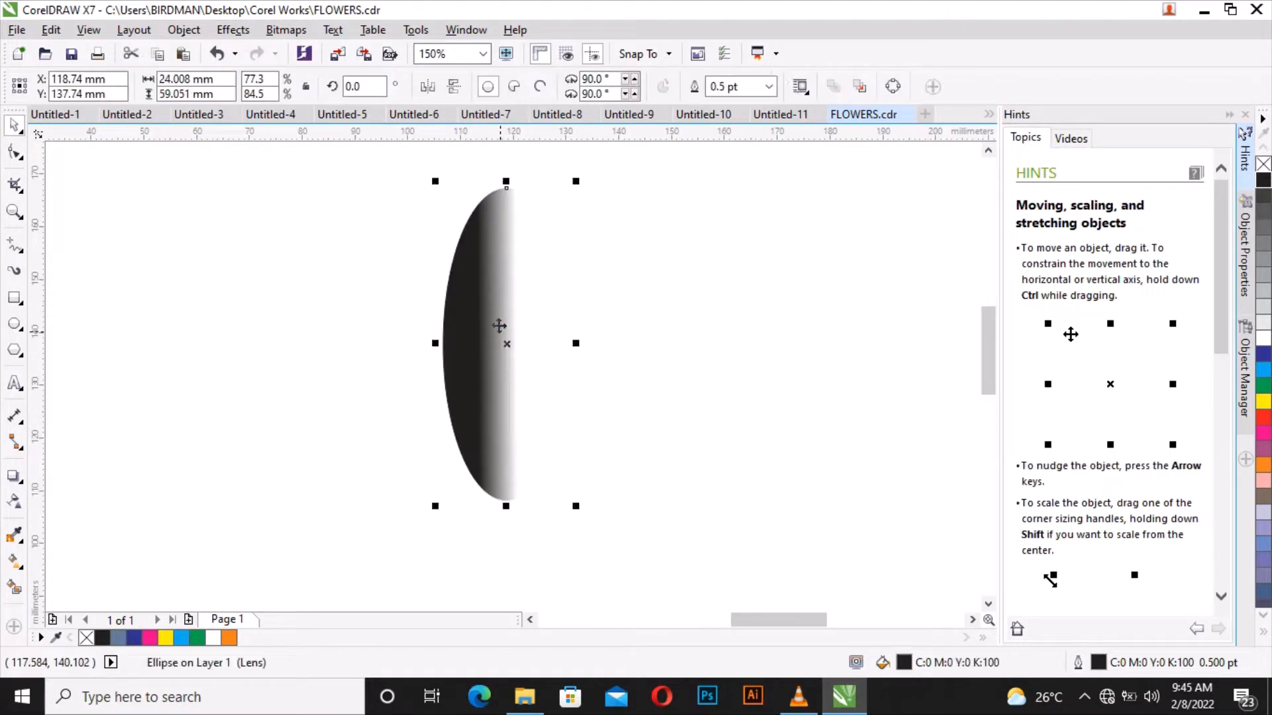
right_click(489, 276)
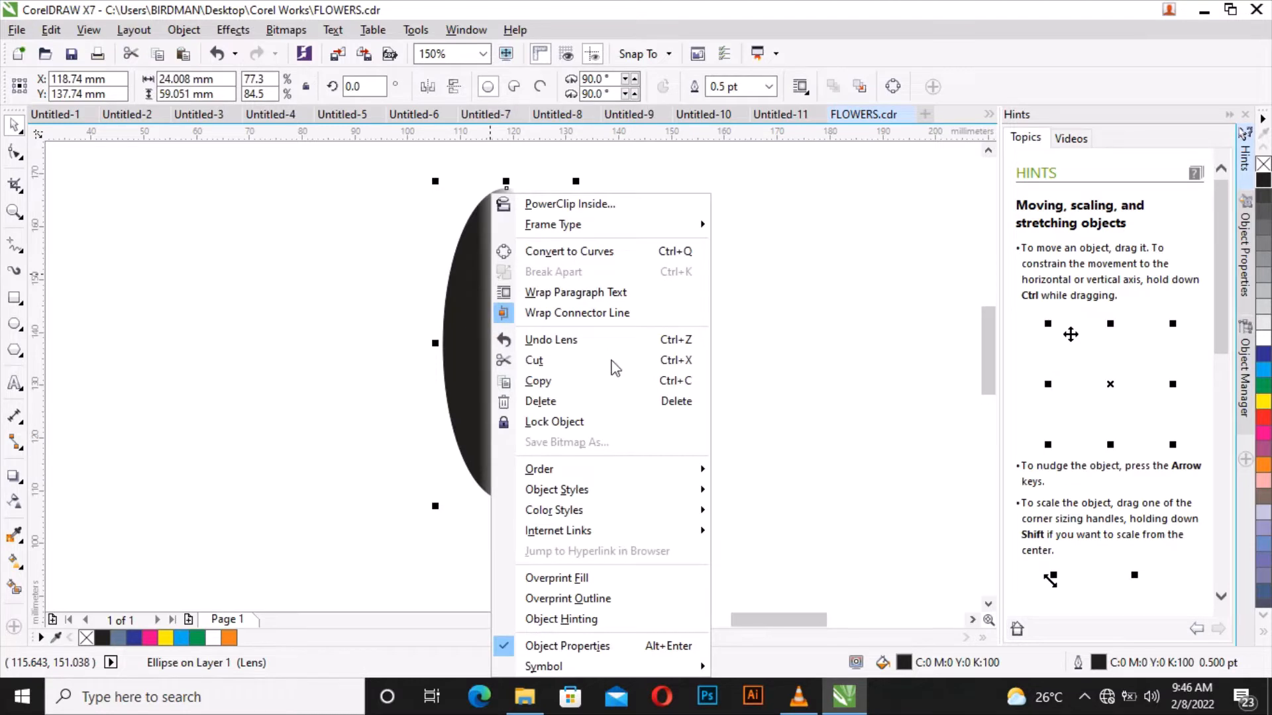
left_click(555, 383)
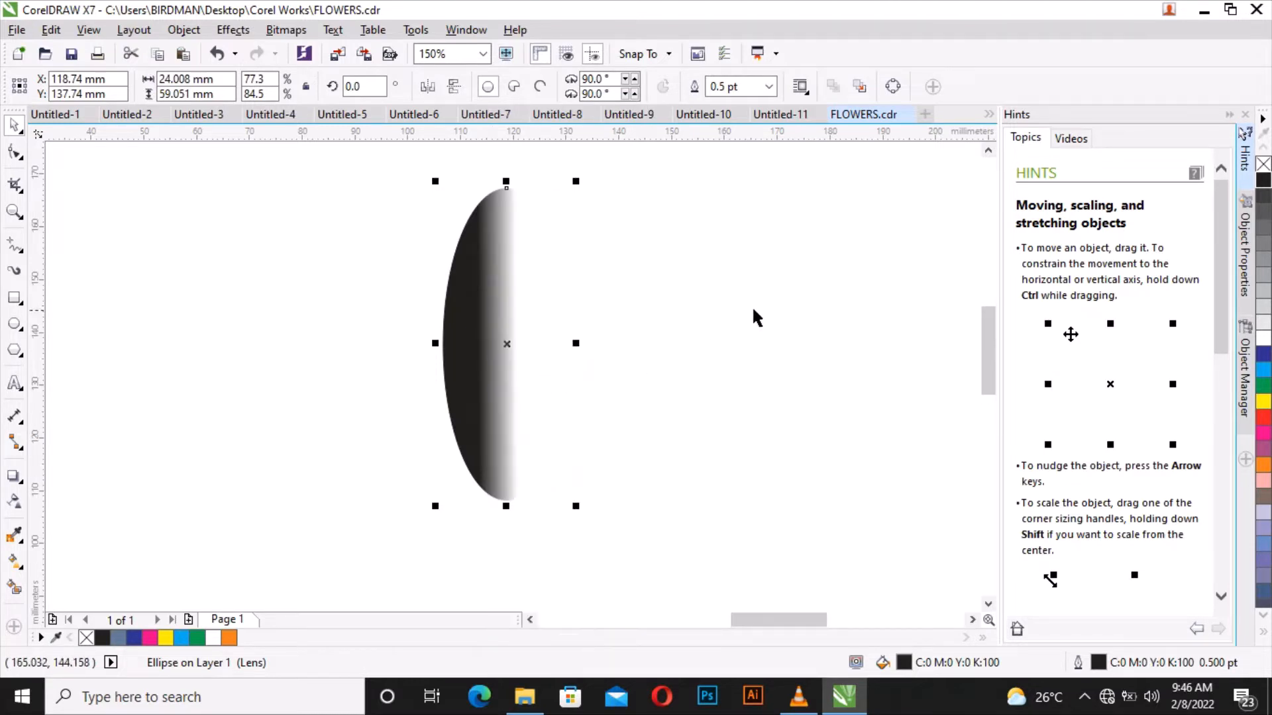
right_click(788, 263)
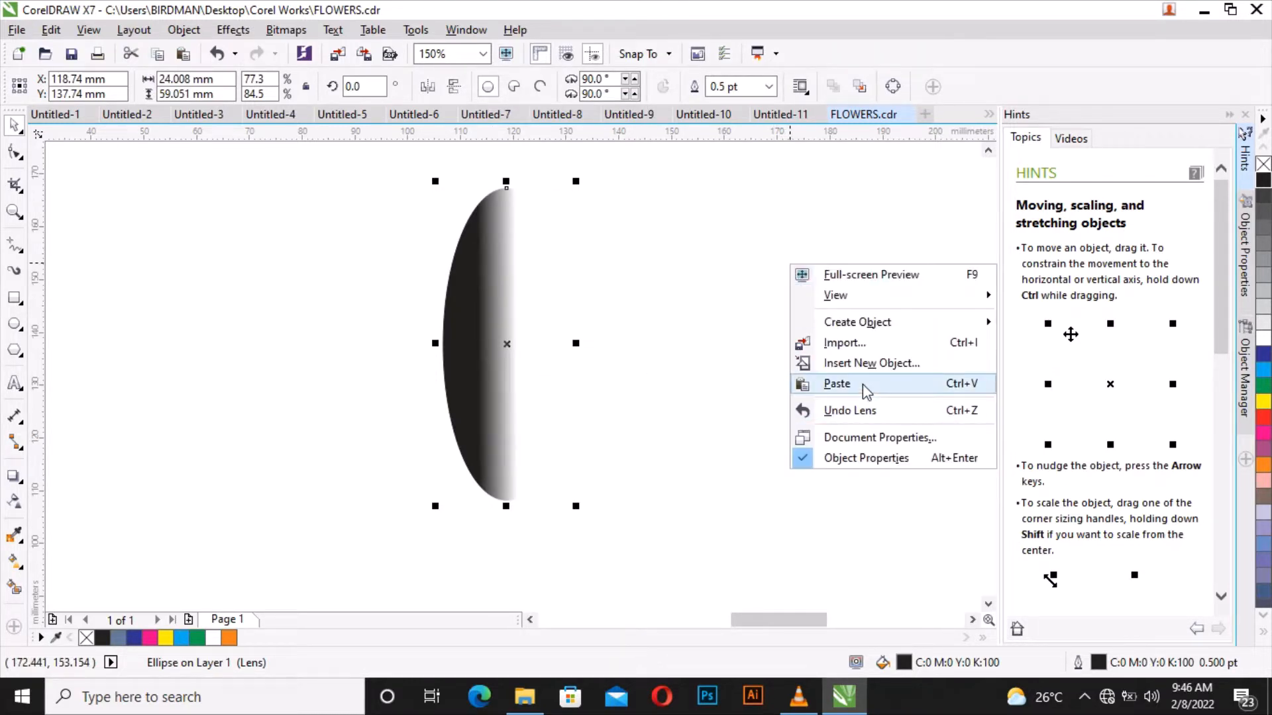
left_click(836, 384)
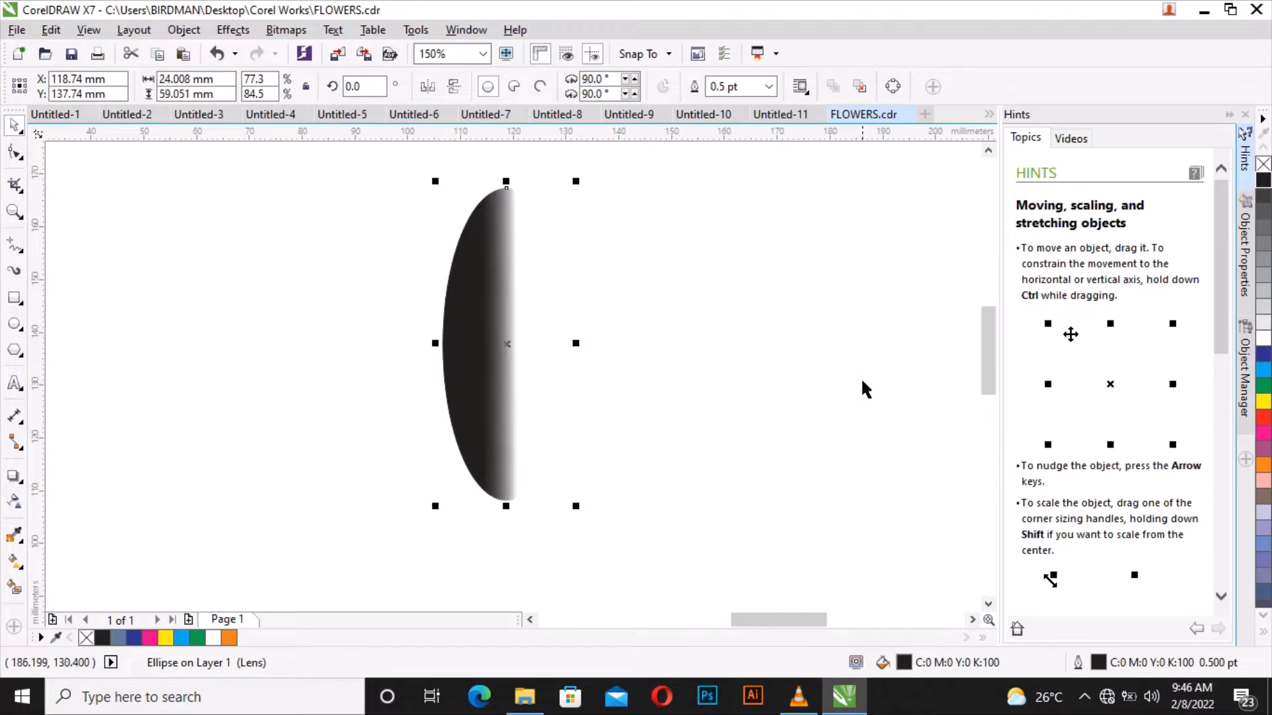
- Move the pasted ellipse aside to reveal the original beneath it, and undo the moves
left_click_drag(477, 297, 514, 326)
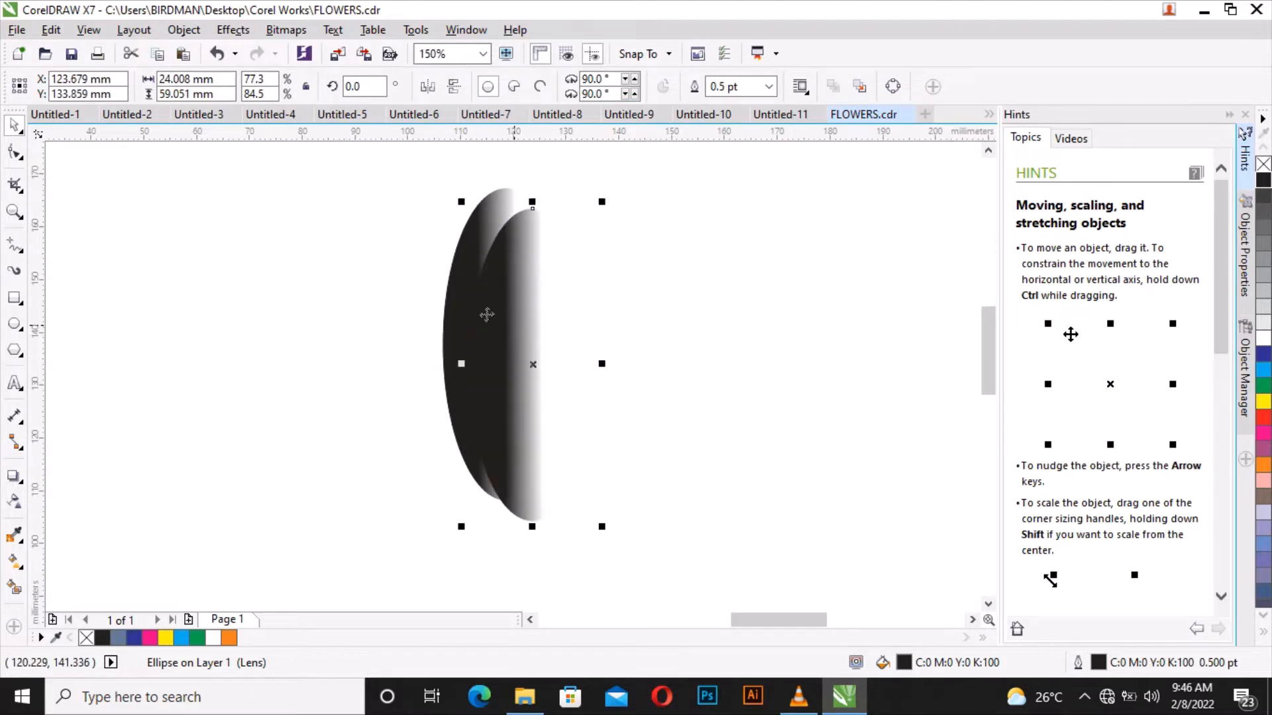
left_click(214, 58)
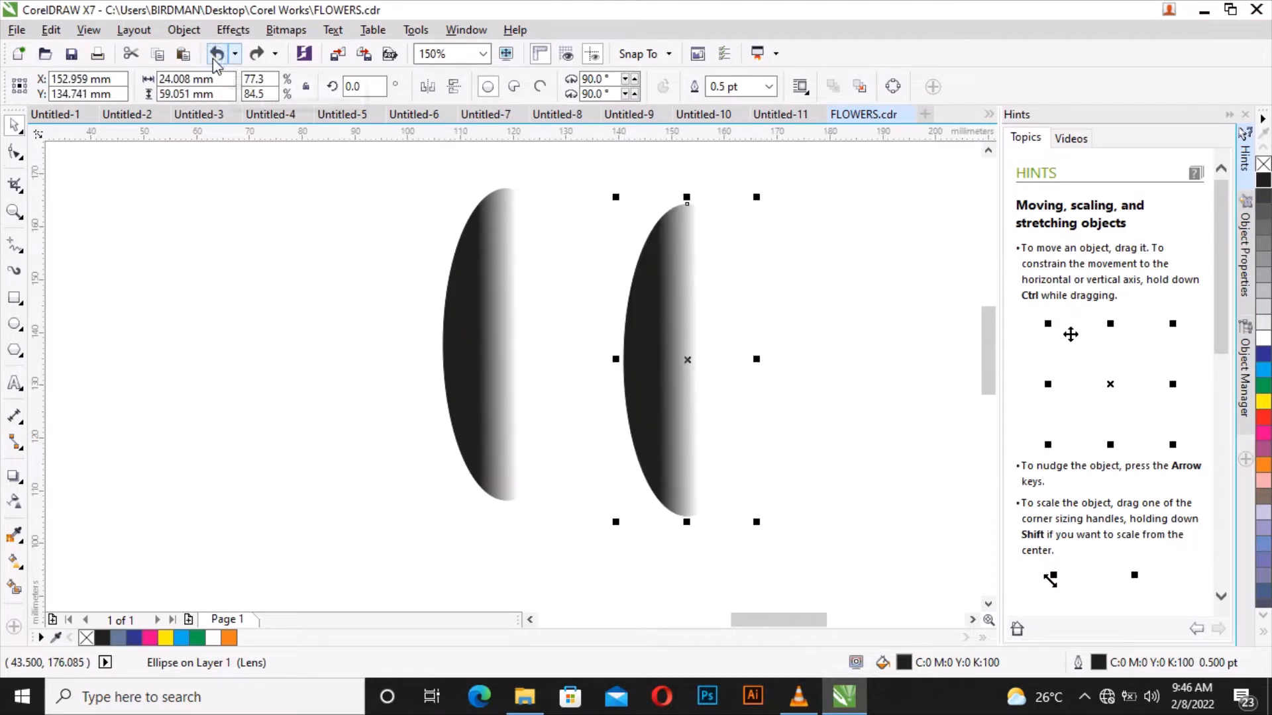
left_click(217, 59)
left_click_drag(468, 288, 695, 286)
left_click(217, 54)
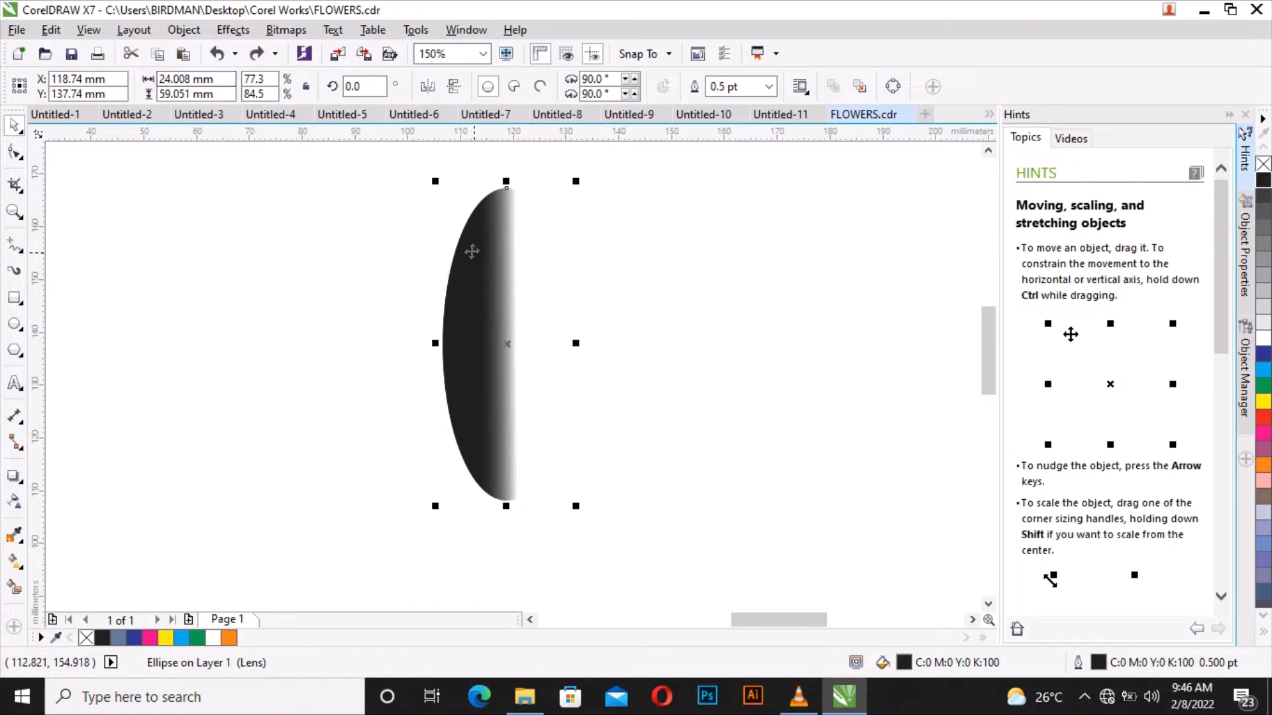
- Try mirroring the pasted ellipse horizontally and moving it aside, undoing each change
left_click(435, 88)
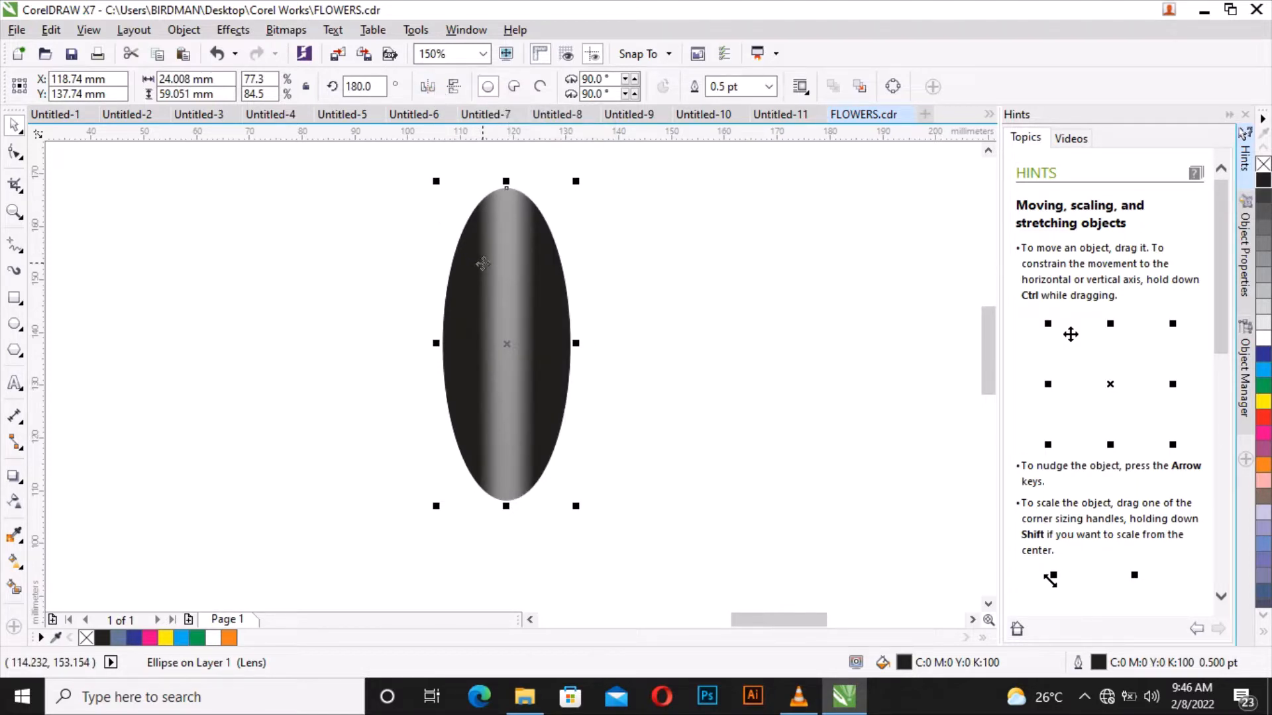
left_click(217, 53)
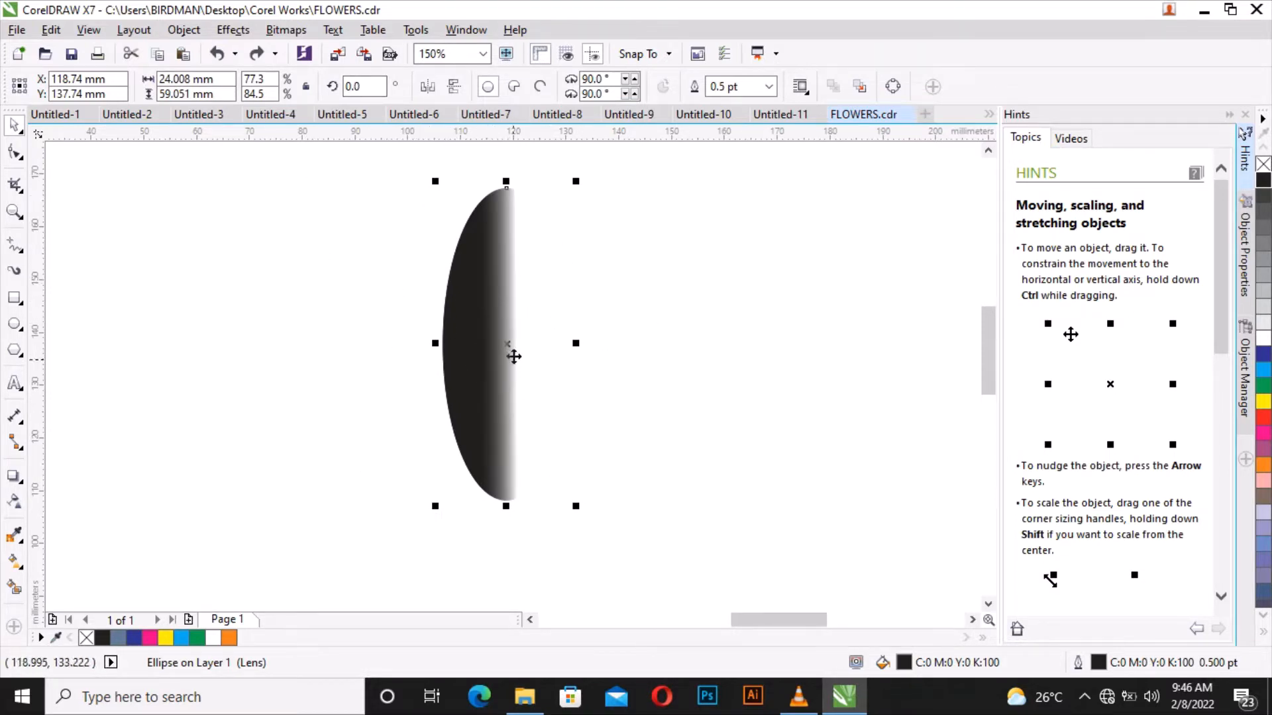
left_click_drag(489, 324, 591, 318)
right_click(591, 318)
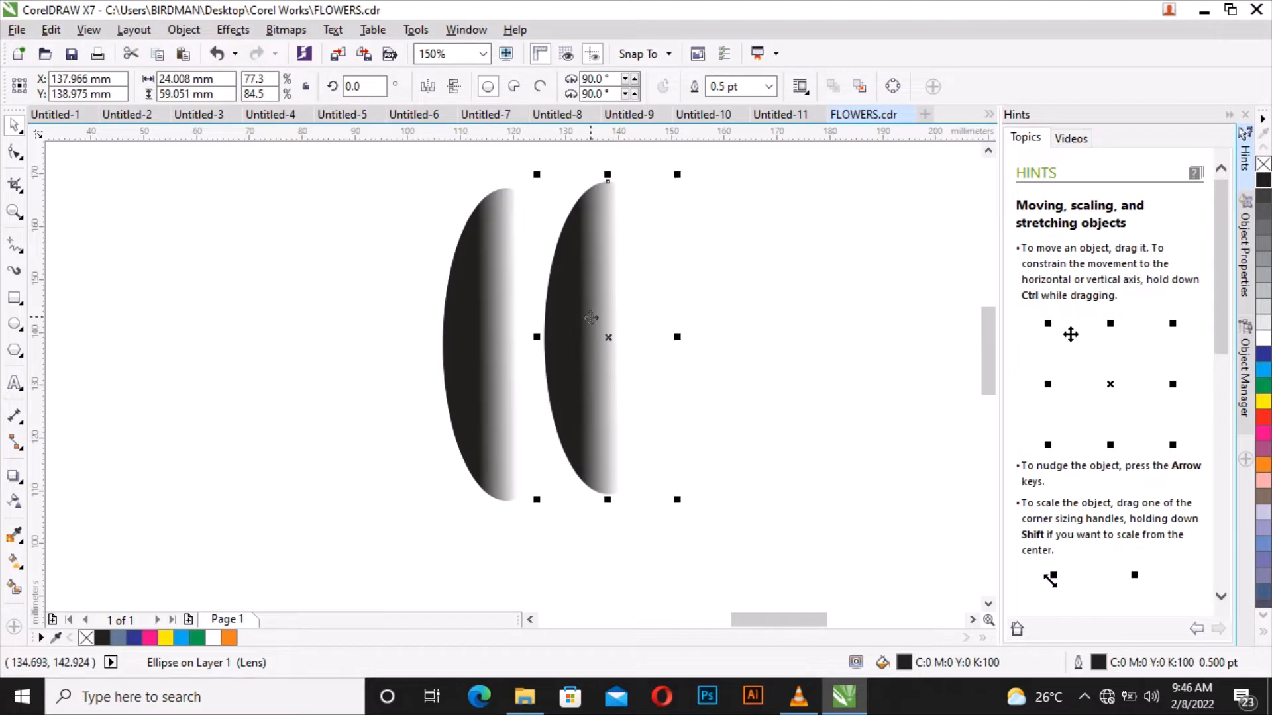
left_click(217, 53)
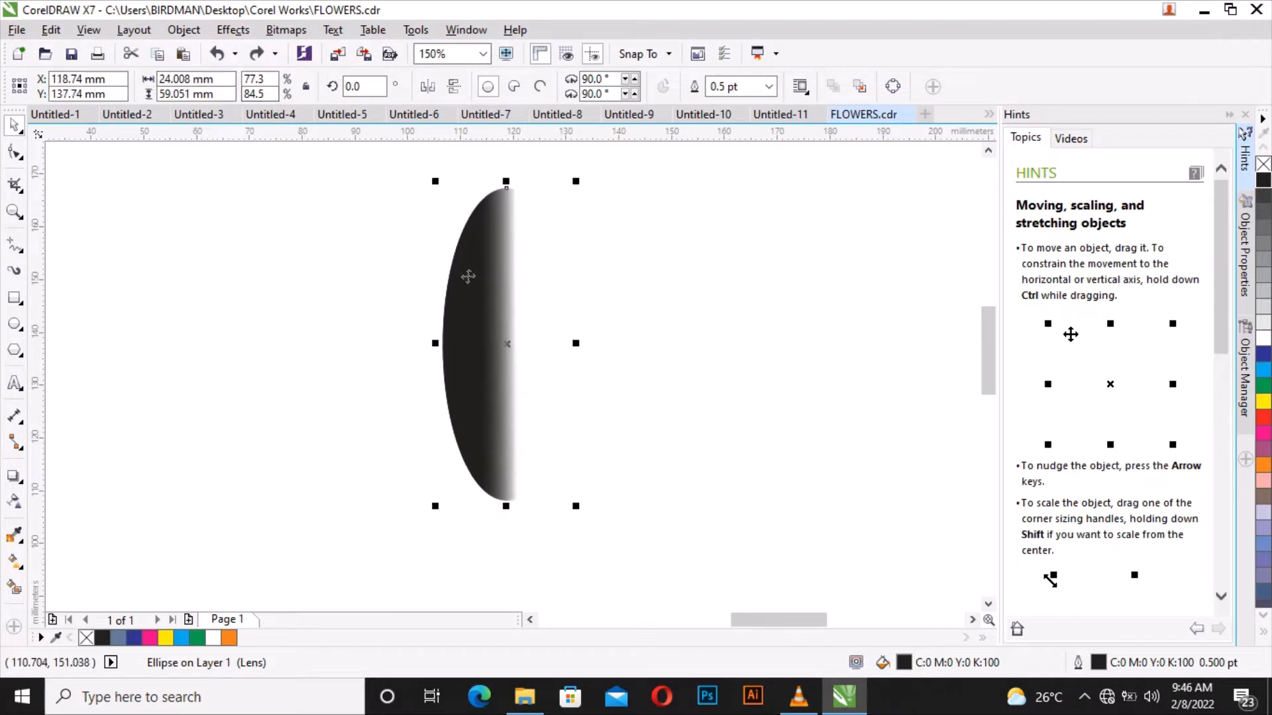
- Mirror the pasted ellipse horizontally in place to complete the petal with a light central band
left_click(428, 87)
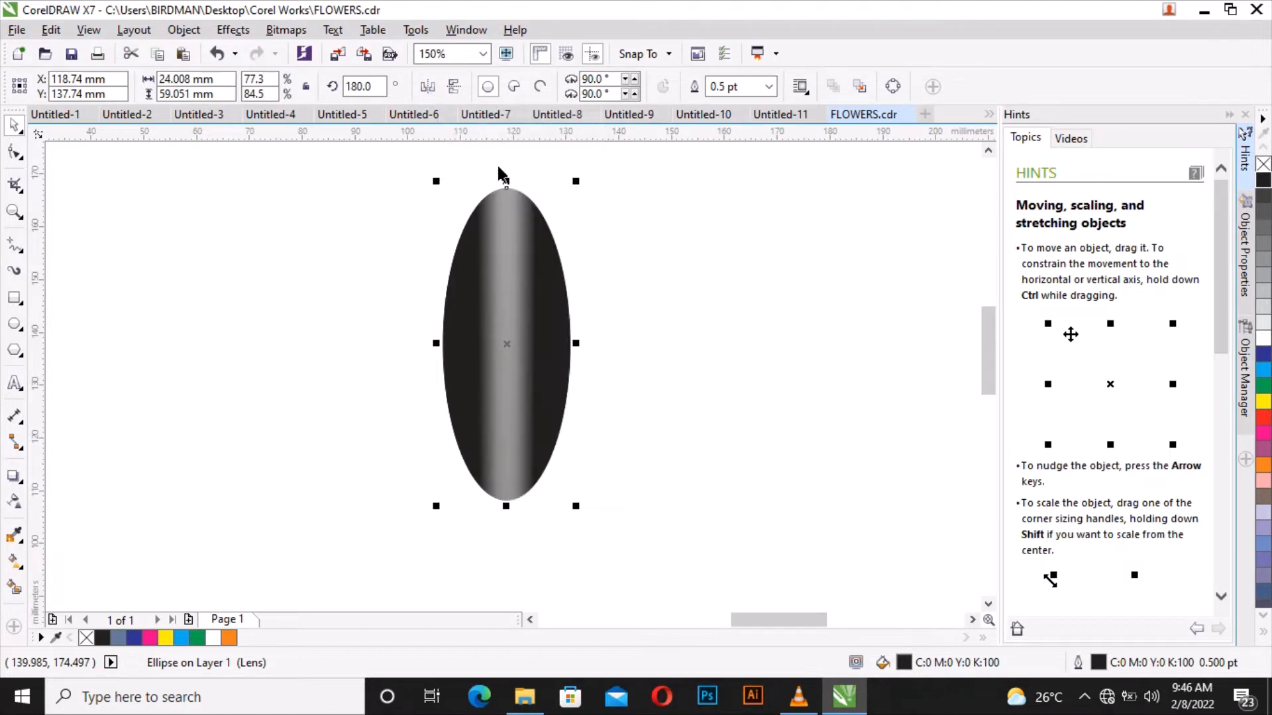
- Select both overlapping ellipses of the petal and group them into one object
left_click(420, 221)
scroll(407, 199, "down", 1)
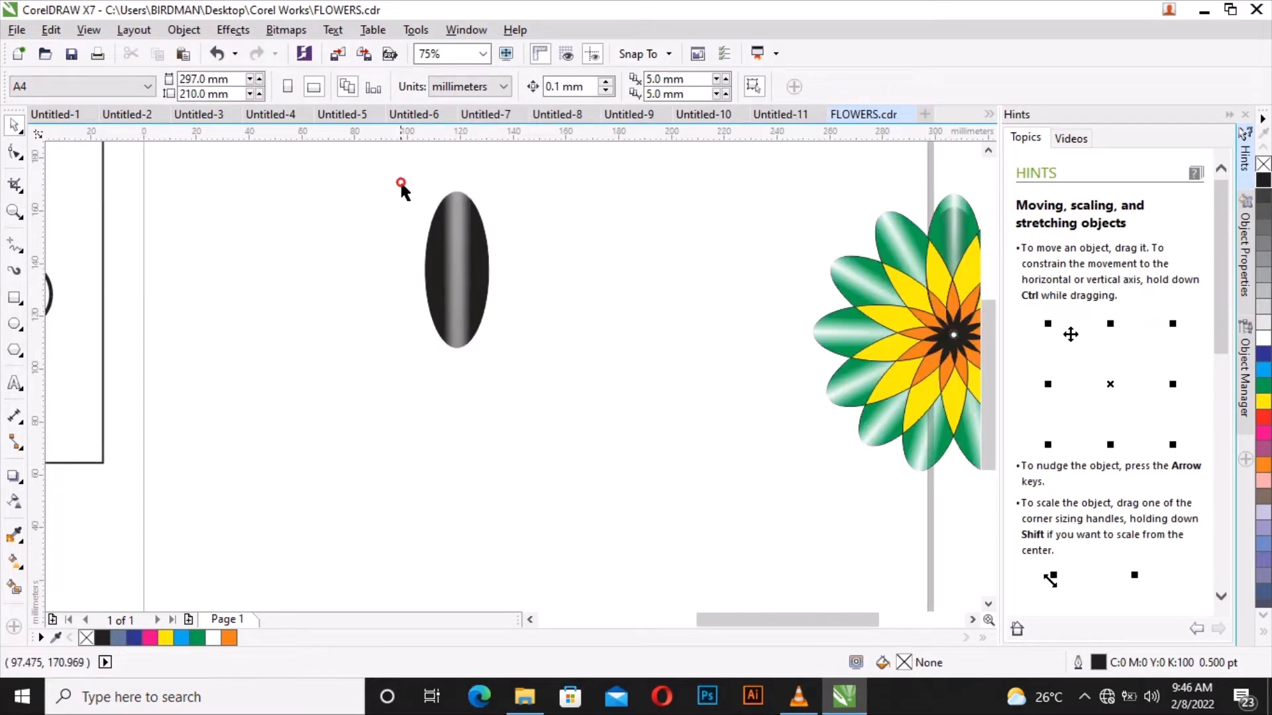
left_click_drag(400, 183, 518, 359)
scroll(463, 338, "up", 3)
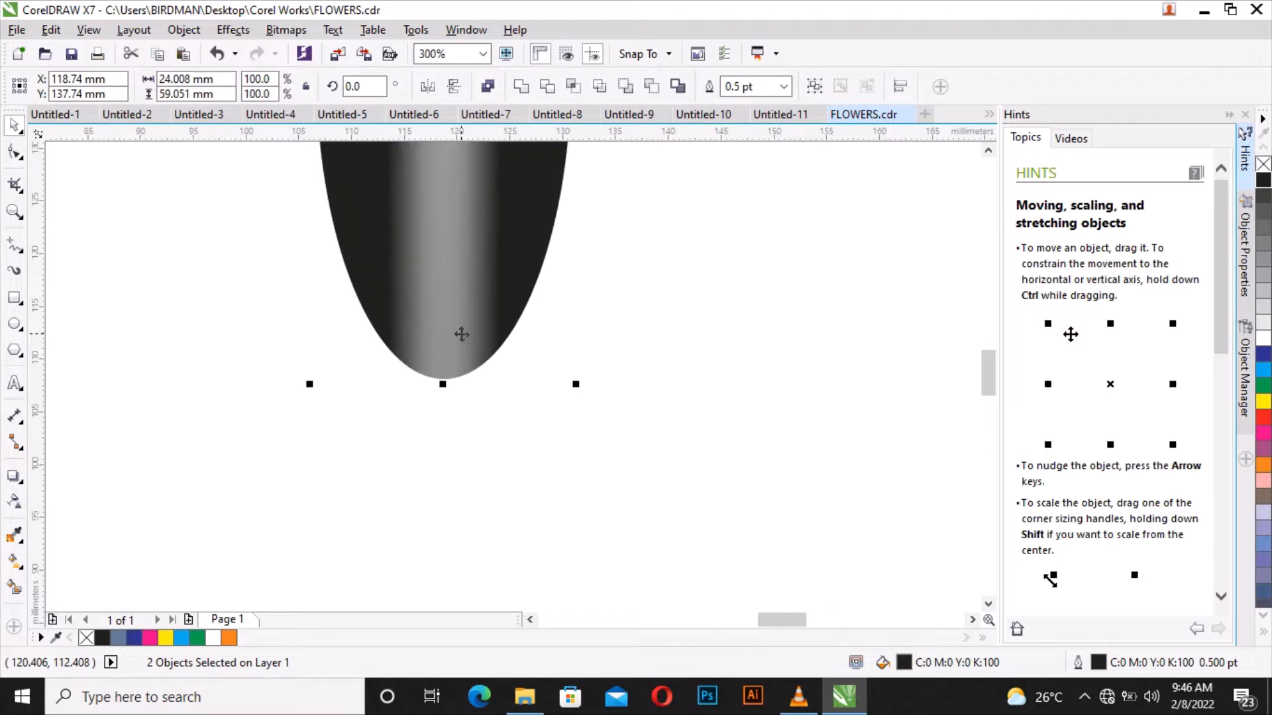
scroll(475, 299, "down", 2)
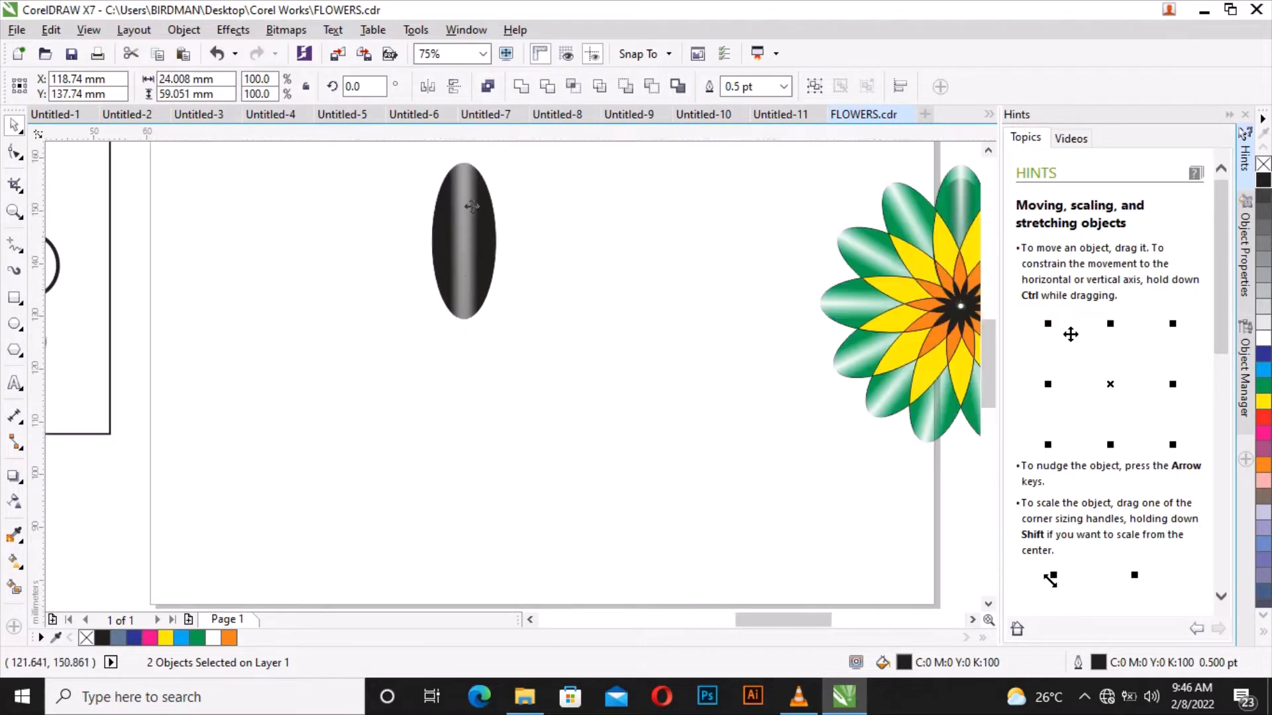
scroll(471, 240, "up", 1)
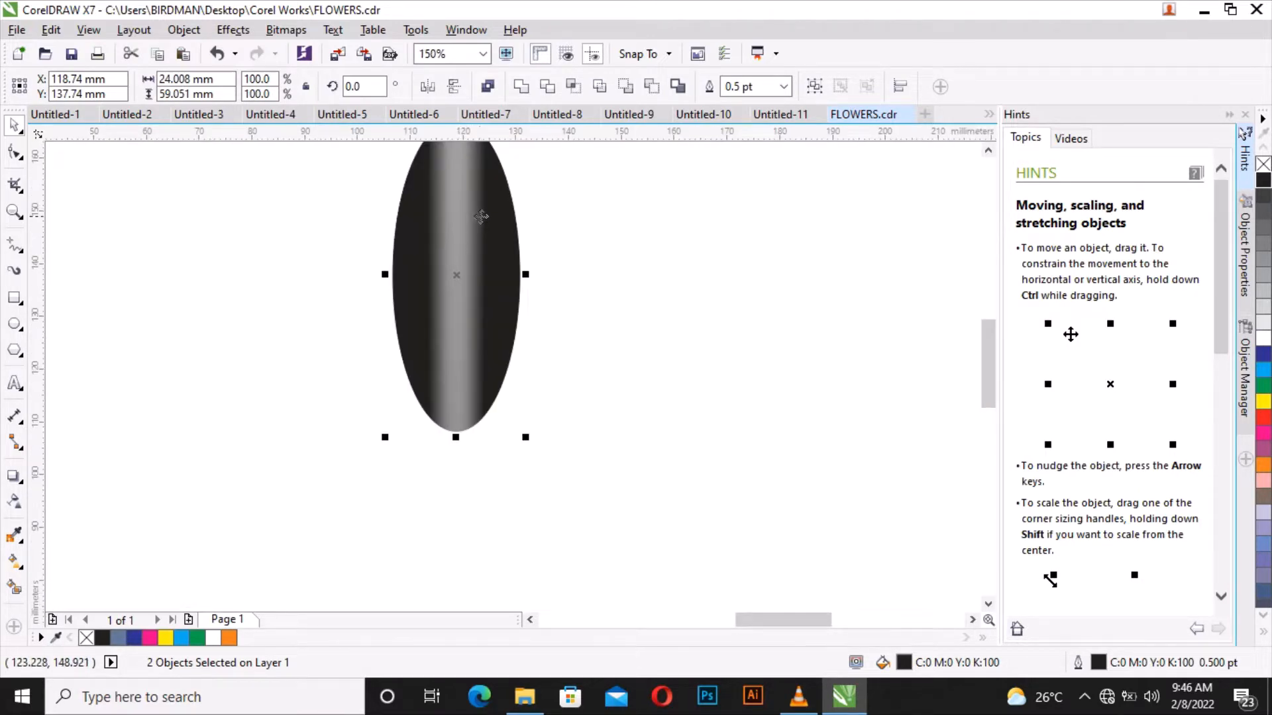
right_click(481, 217)
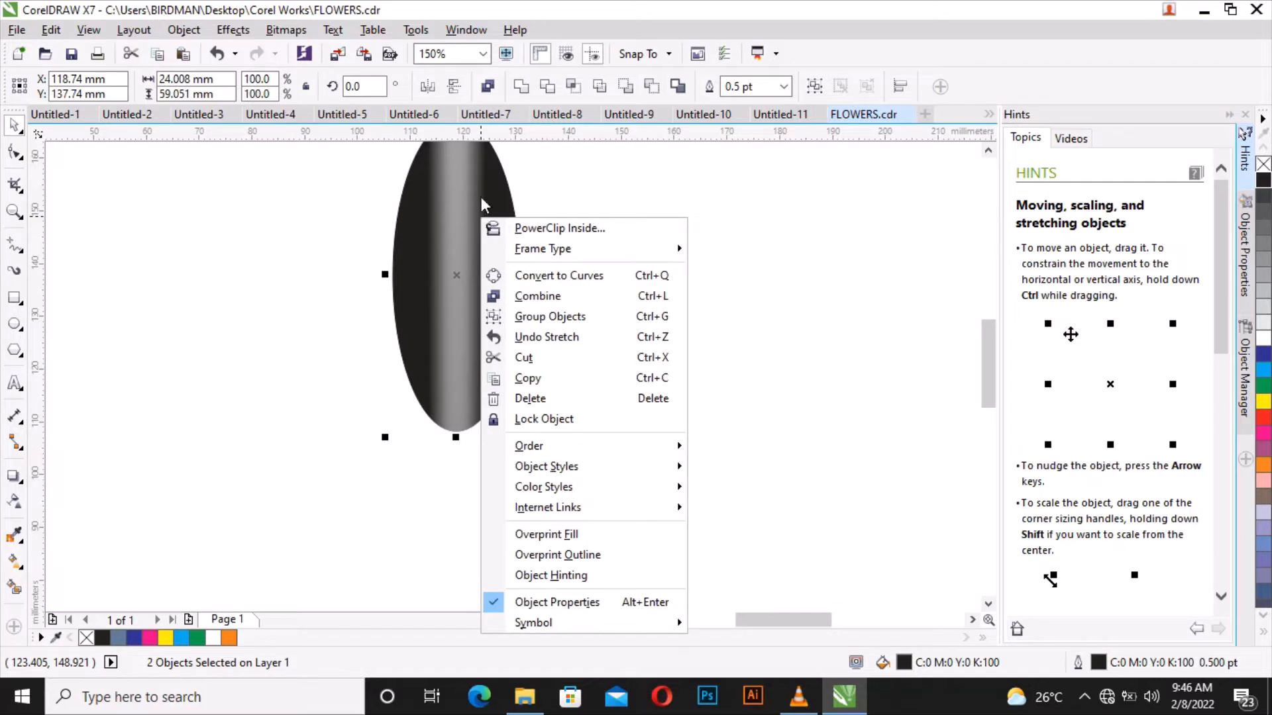
left_click(554, 319)
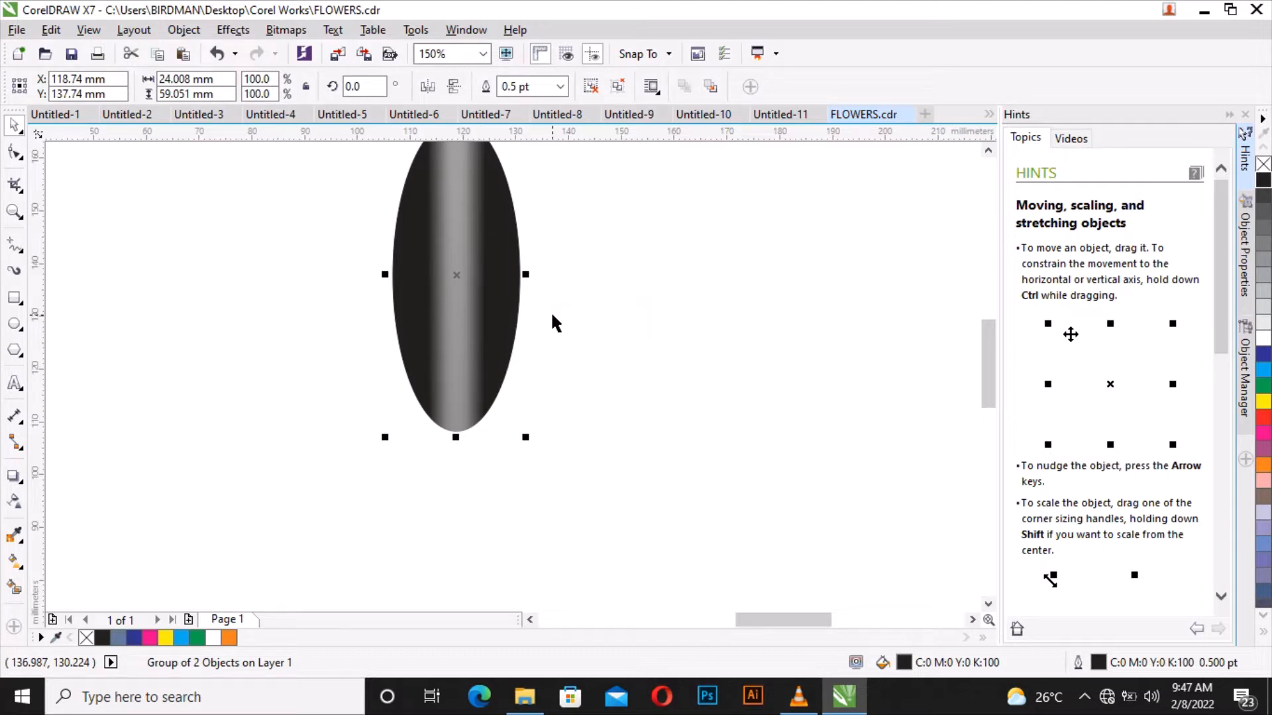
- Move the grouped petal slightly as one object and deselect it
scroll(551, 312, "down", 1)
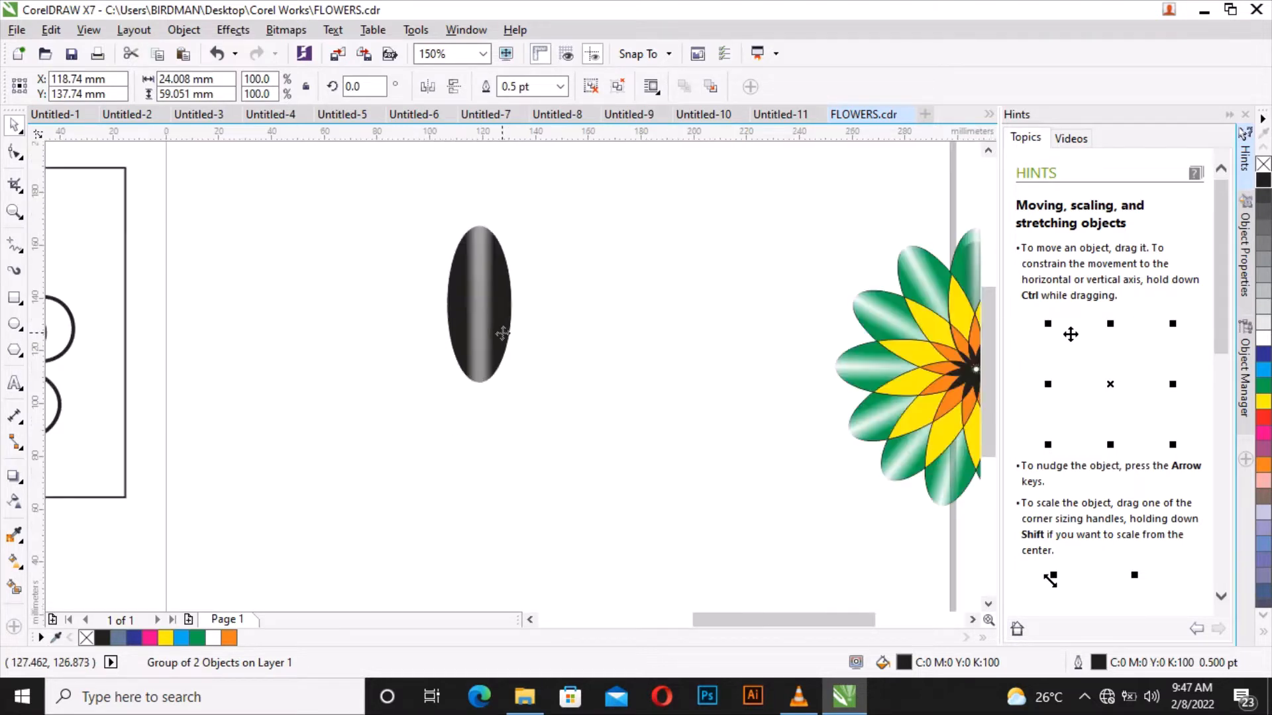
scroll(499, 250, "up", 1)
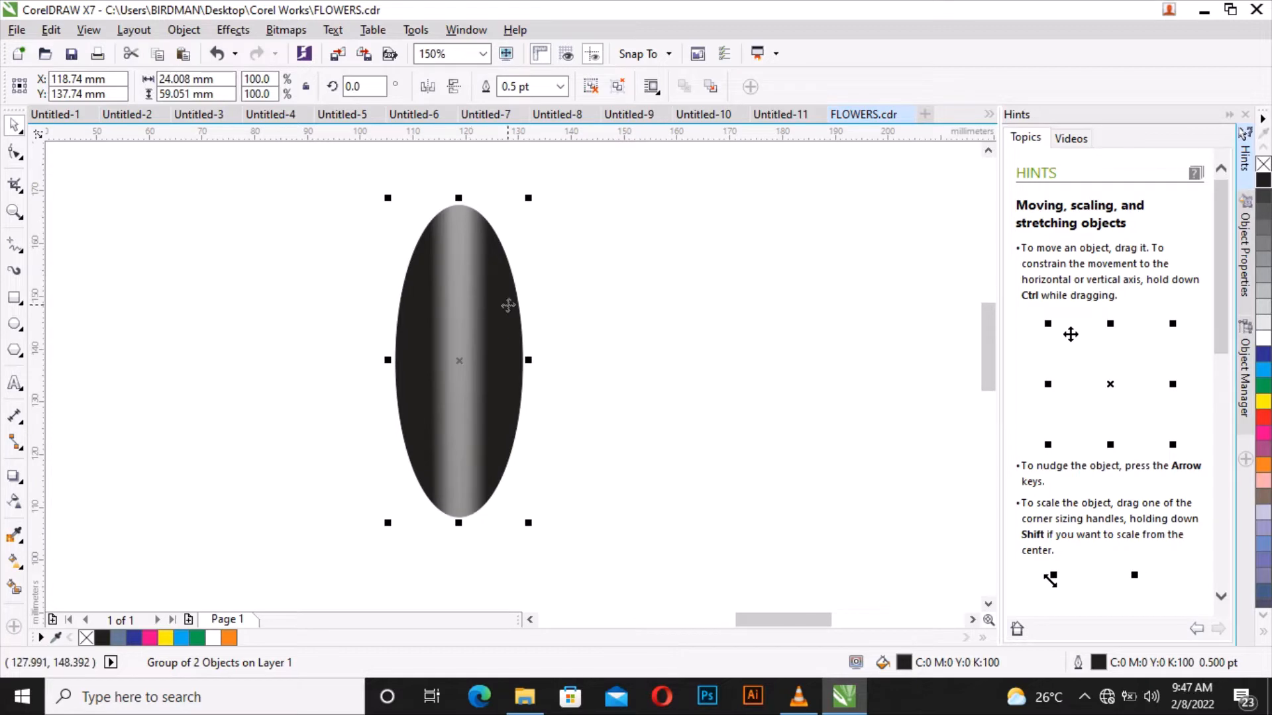
left_click(578, 299)
mouse_move(494, 312)
left_mouse_down()
mouse_move(718, 317)
mouse_move(506, 316)
left_mouse_up()
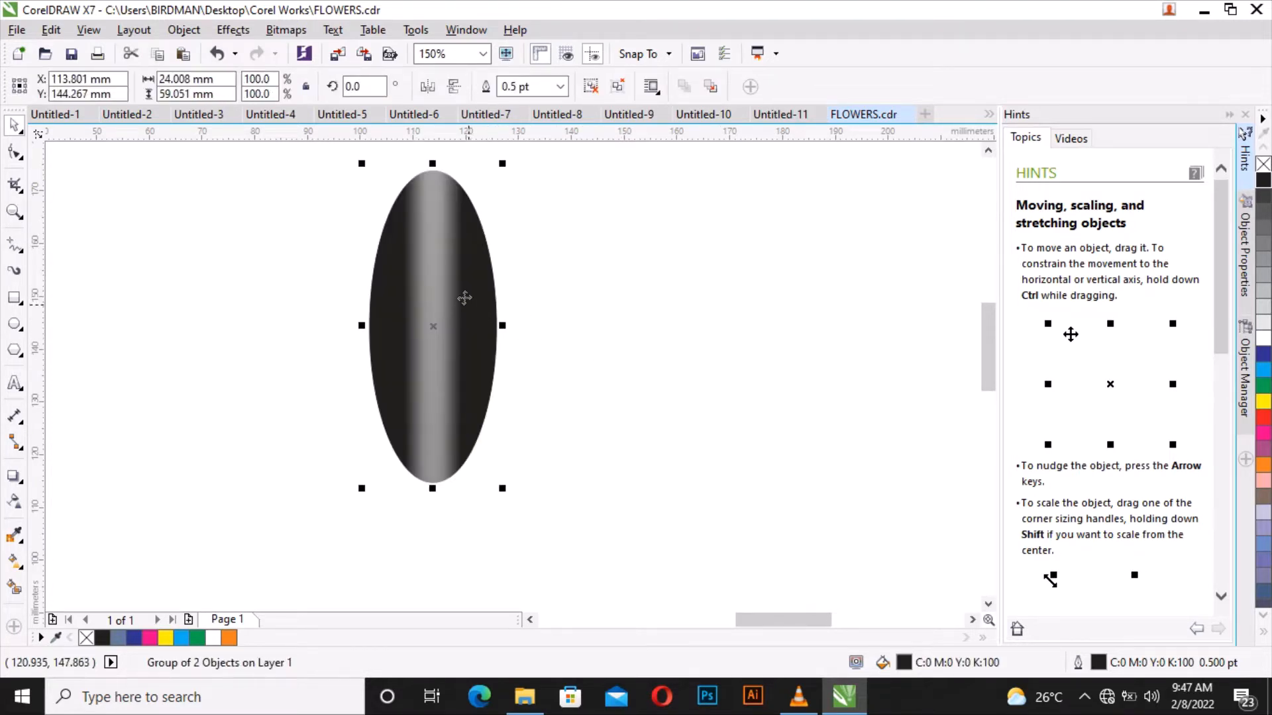
key("Escape")
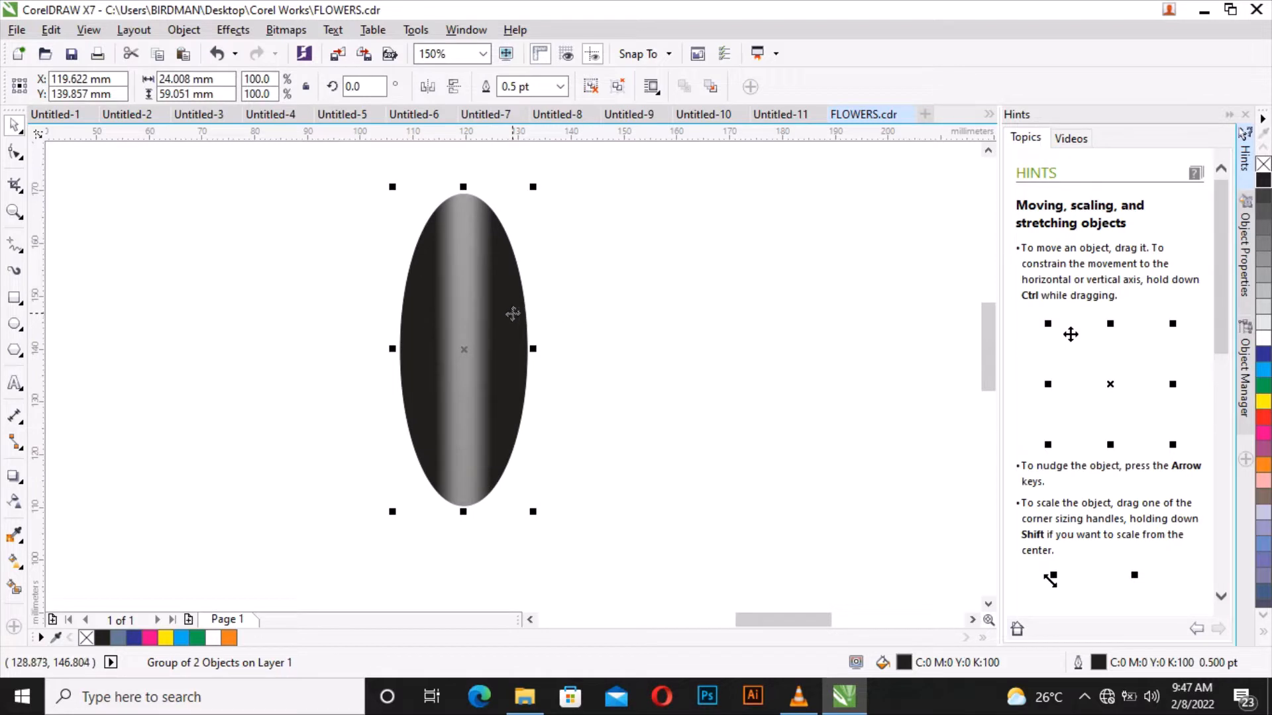
left_click(673, 292)
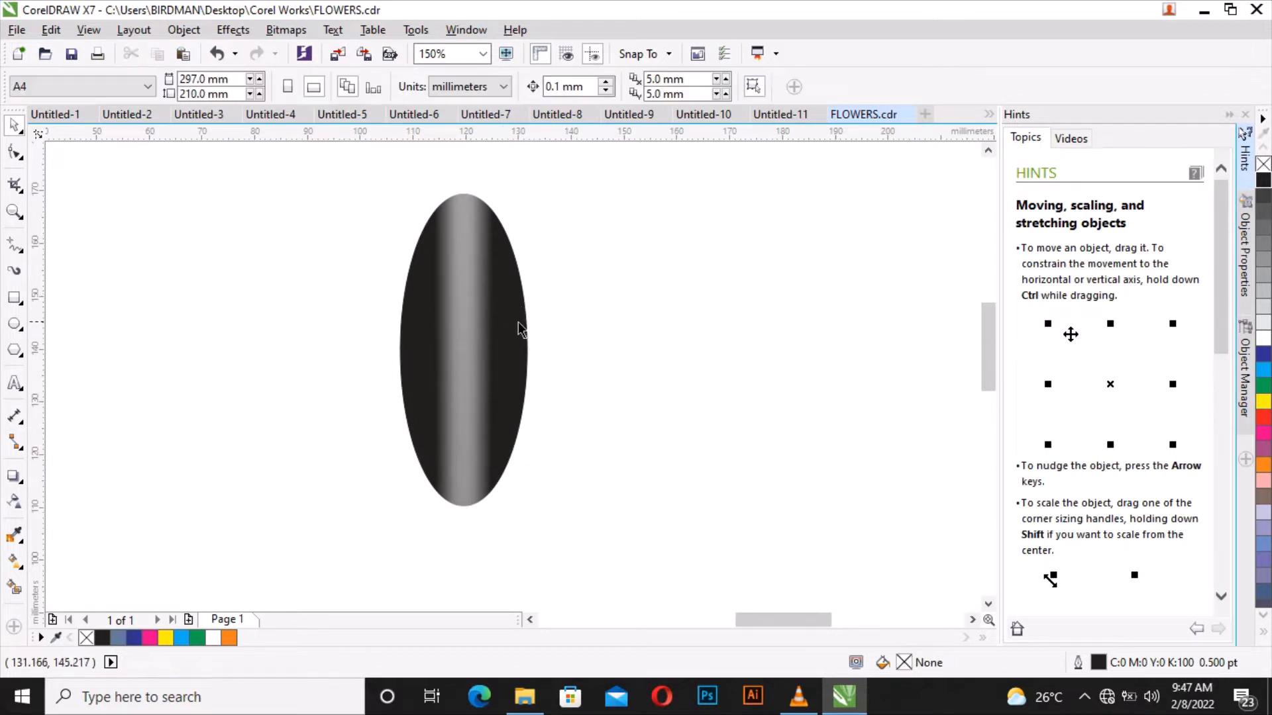
left_click(487, 297)
left_click(489, 296)
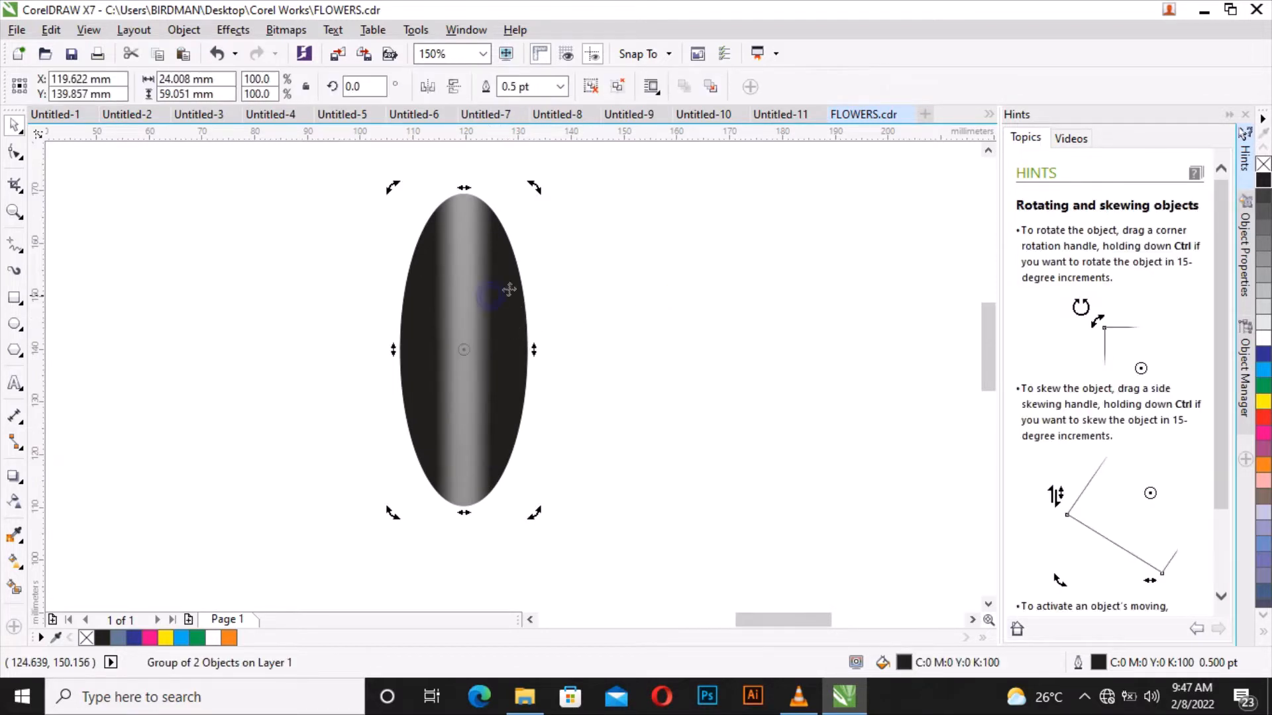
left_click(681, 314)
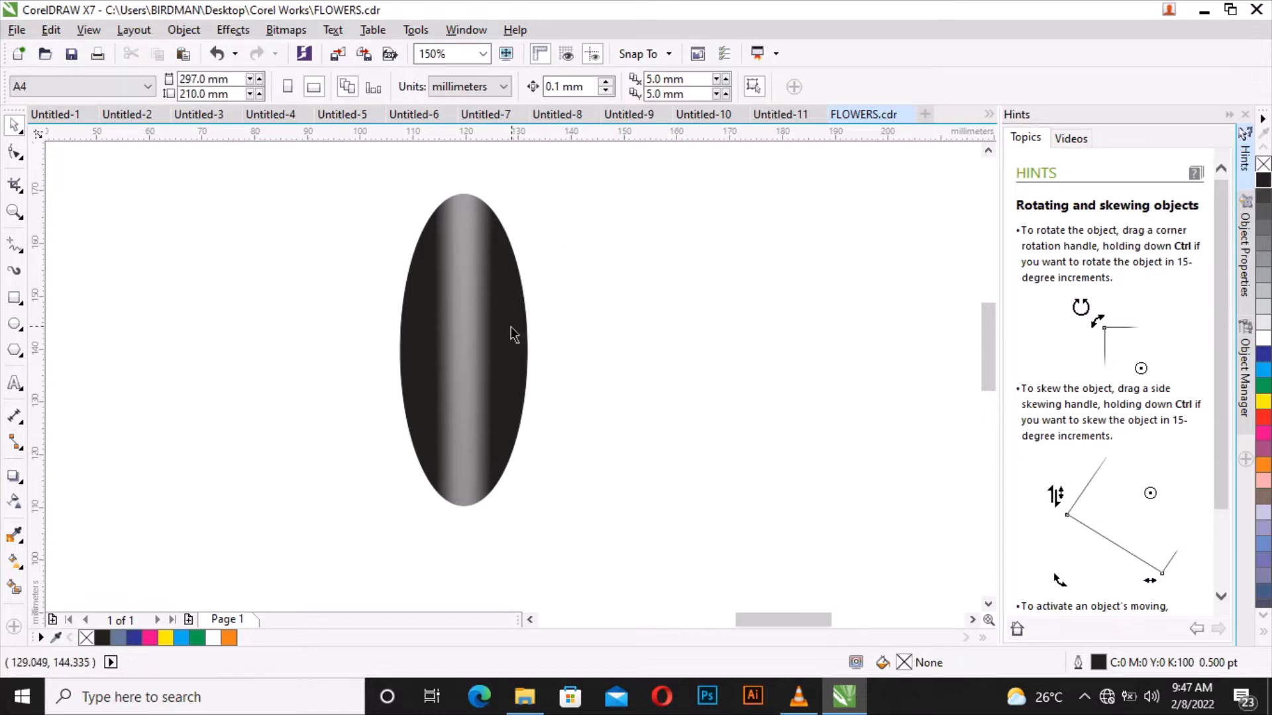
left_click(510, 335)
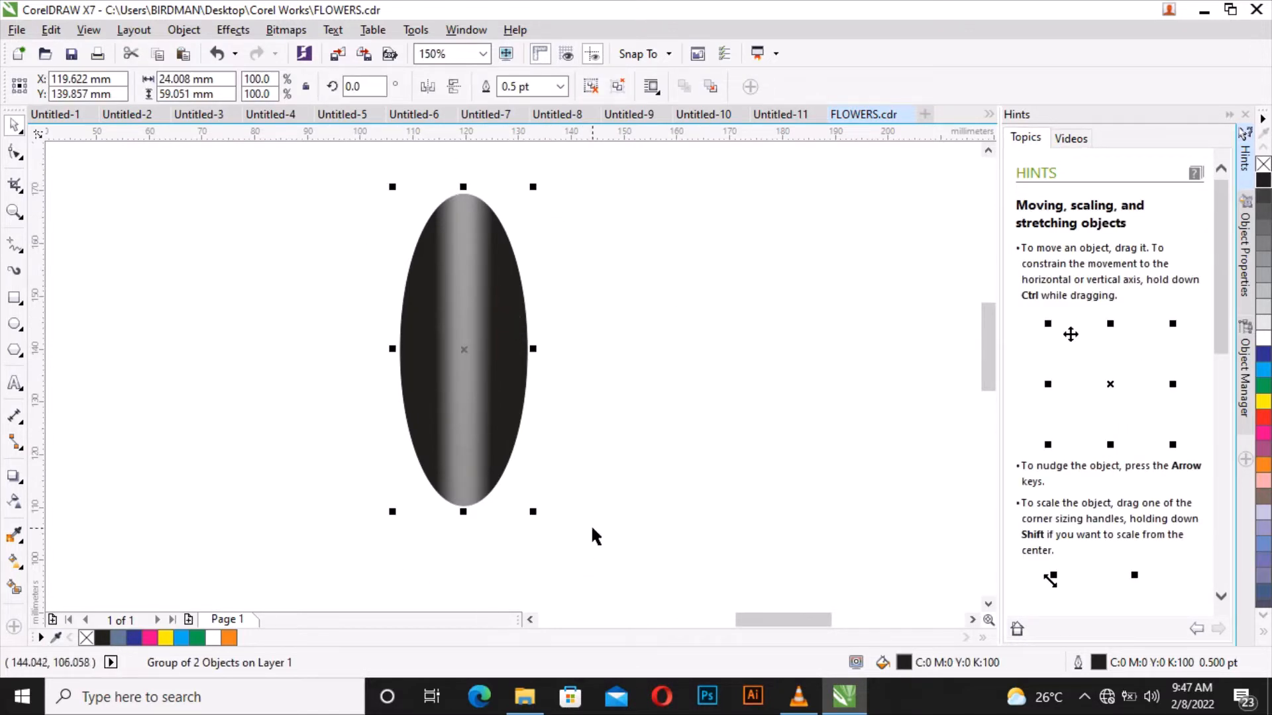
left_click(653, 412)
- Put the grouped petal in rotation mode and place its centre of rotation just below its lower tip
left_click(499, 325)
left_click(490, 292)
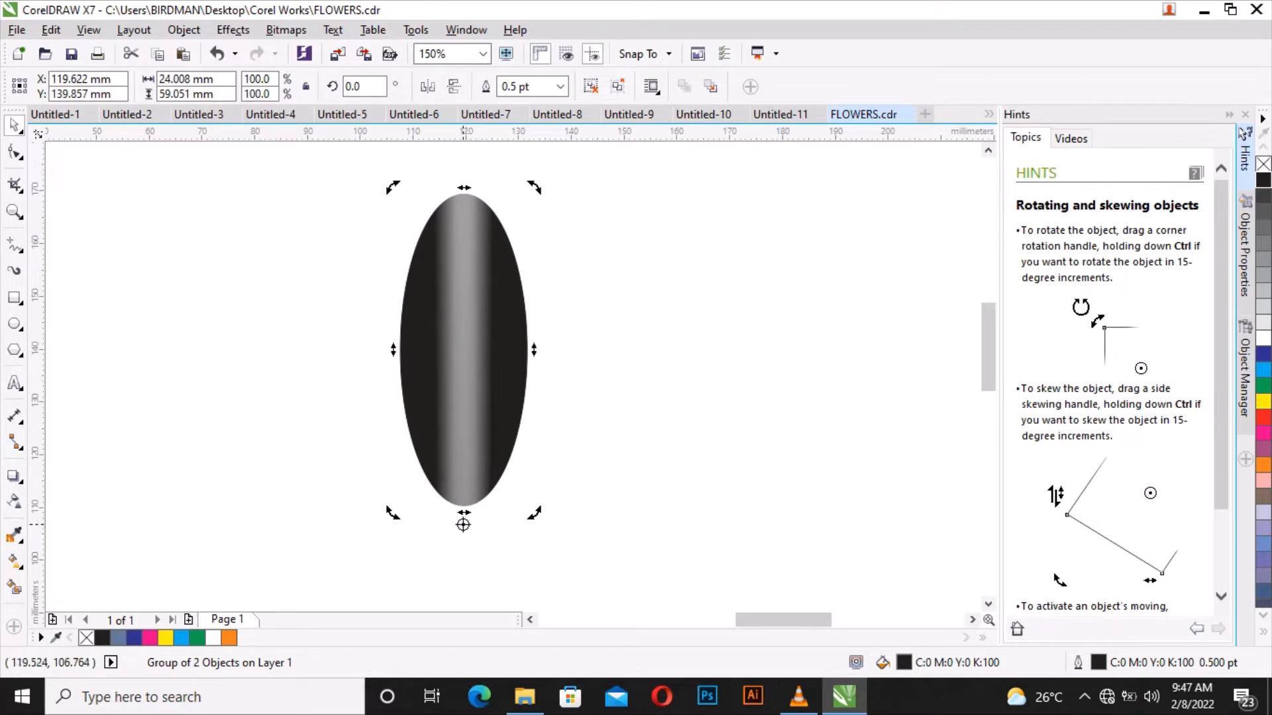
scroll(463, 524, "up", 3)
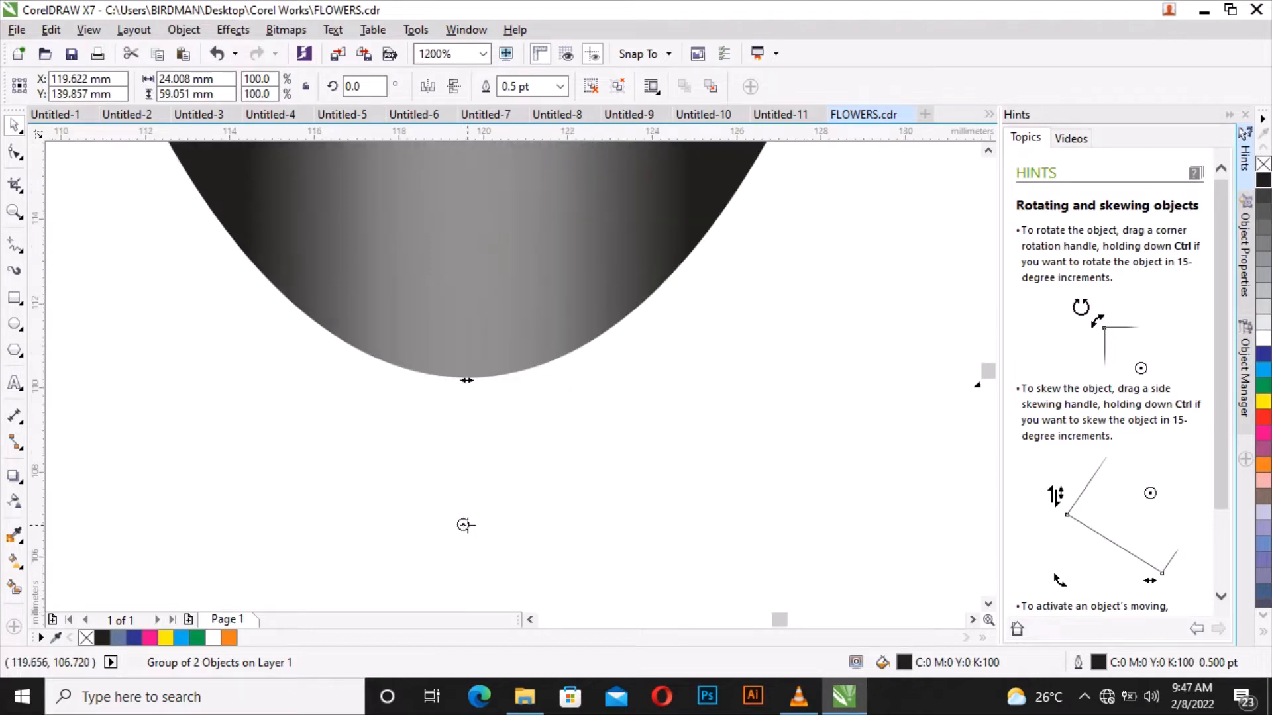
scroll(465, 526, "down", 4)
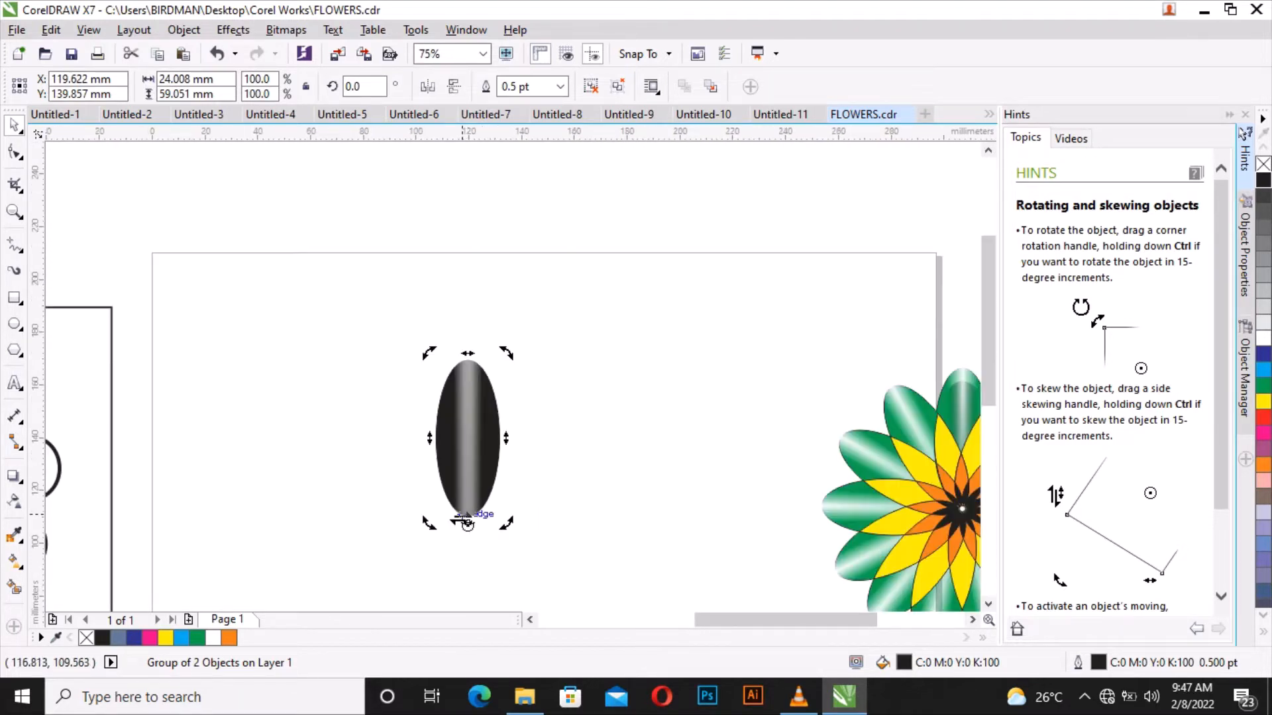
scroll(489, 586, "down", 1)
scroll(474, 578, "up", 2)
scroll(495, 560, "down", 1)
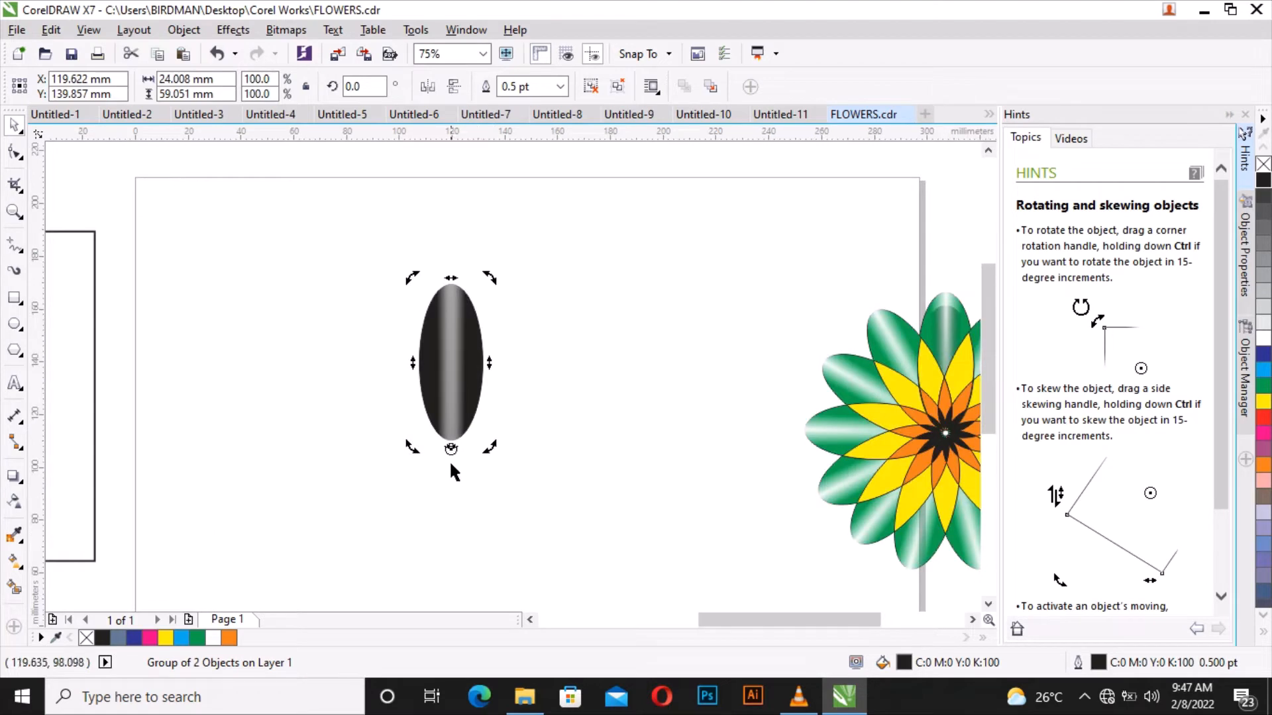
scroll(454, 473, "up", 1)
scroll(457, 471, "down", 1)
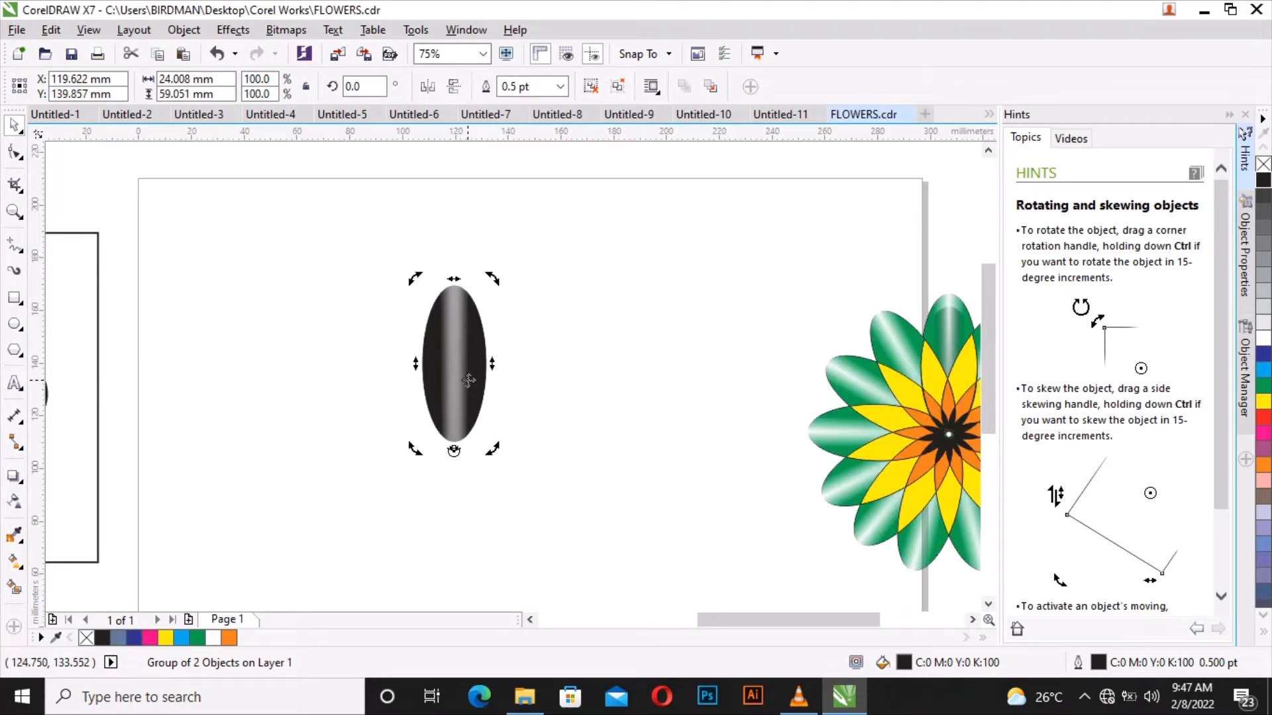
- Try pasting a duplicate of the petal and moving it aside, and remove the duplicate again
left_click(353, 331)
left_click(454, 356)
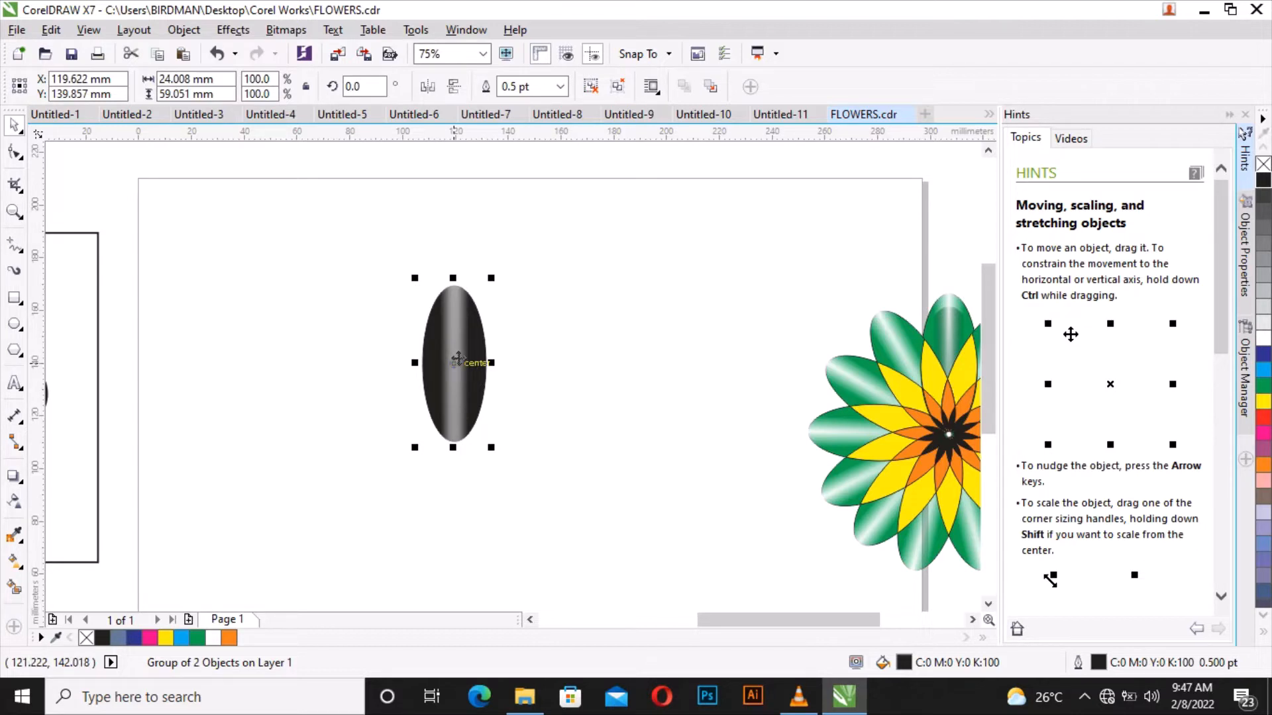
key("ctrl+v")
left_click_drag(462, 357, 579, 336)
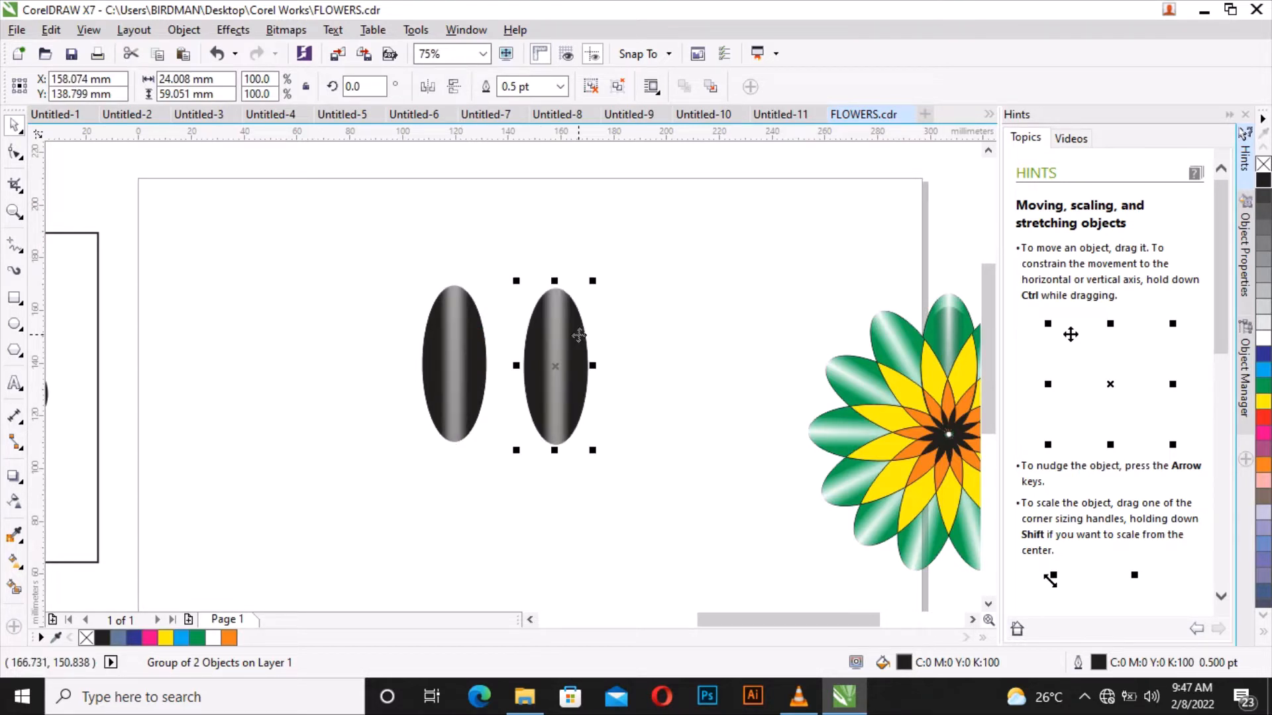
left_click(217, 53)
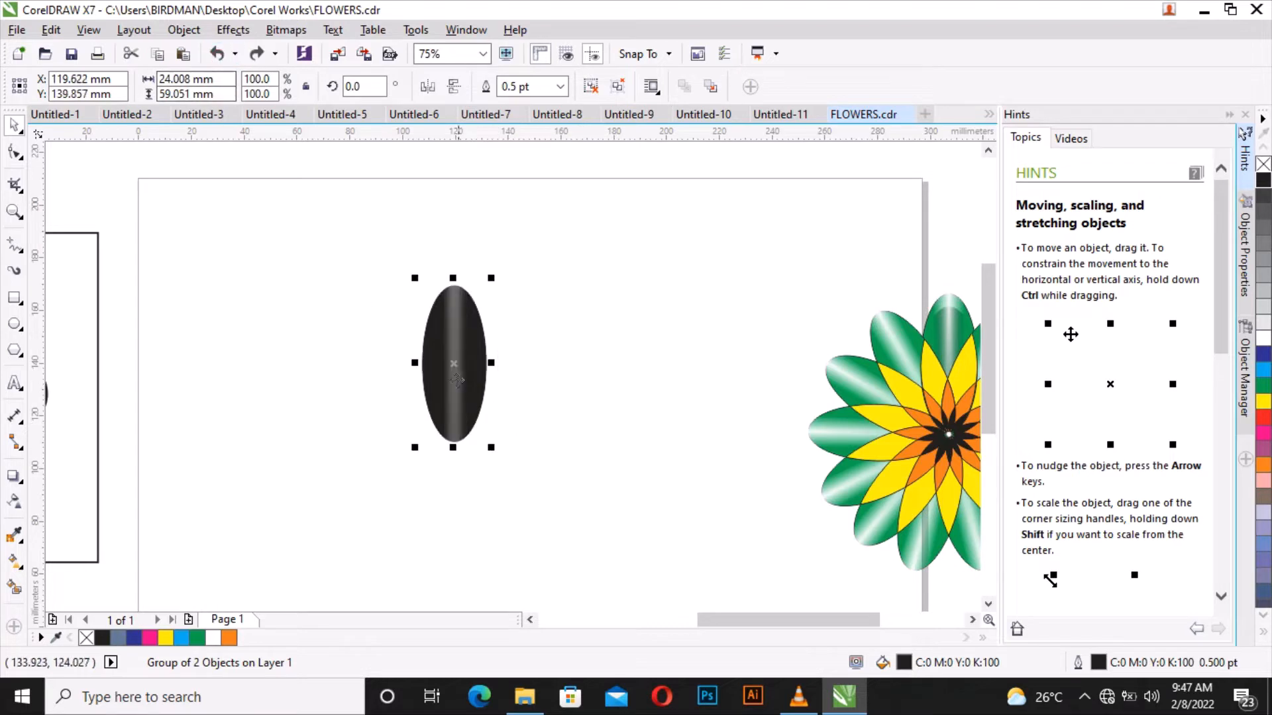
key("Delete")
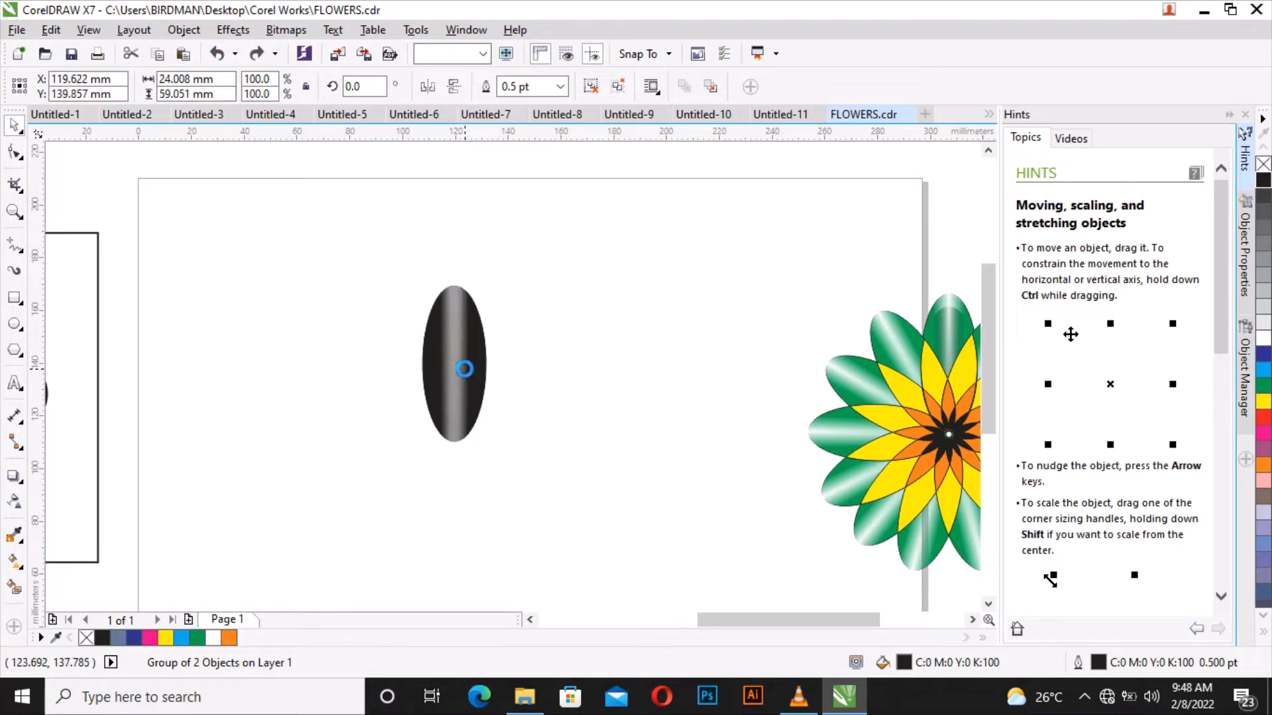
- Copy the grouped petal and paste the duplicate directly on top of it
left_click(465, 371)
scroll(464, 371, "up", 1)
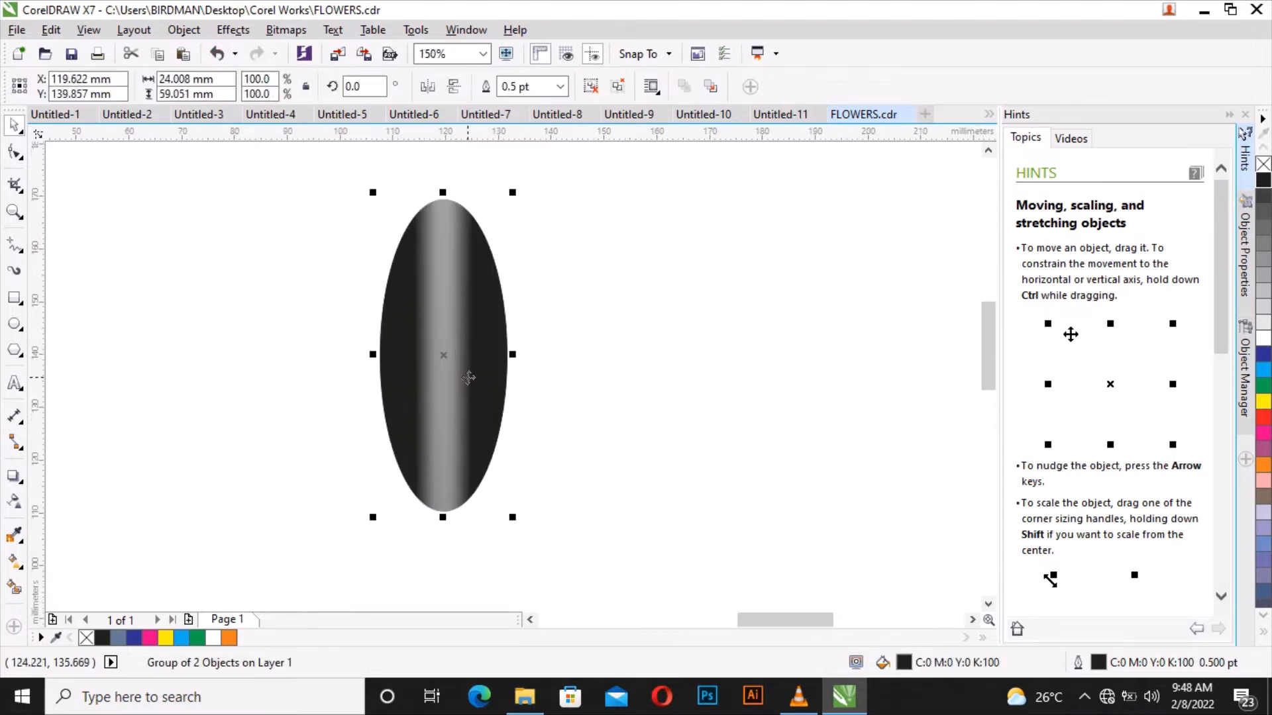
right_click(477, 310)
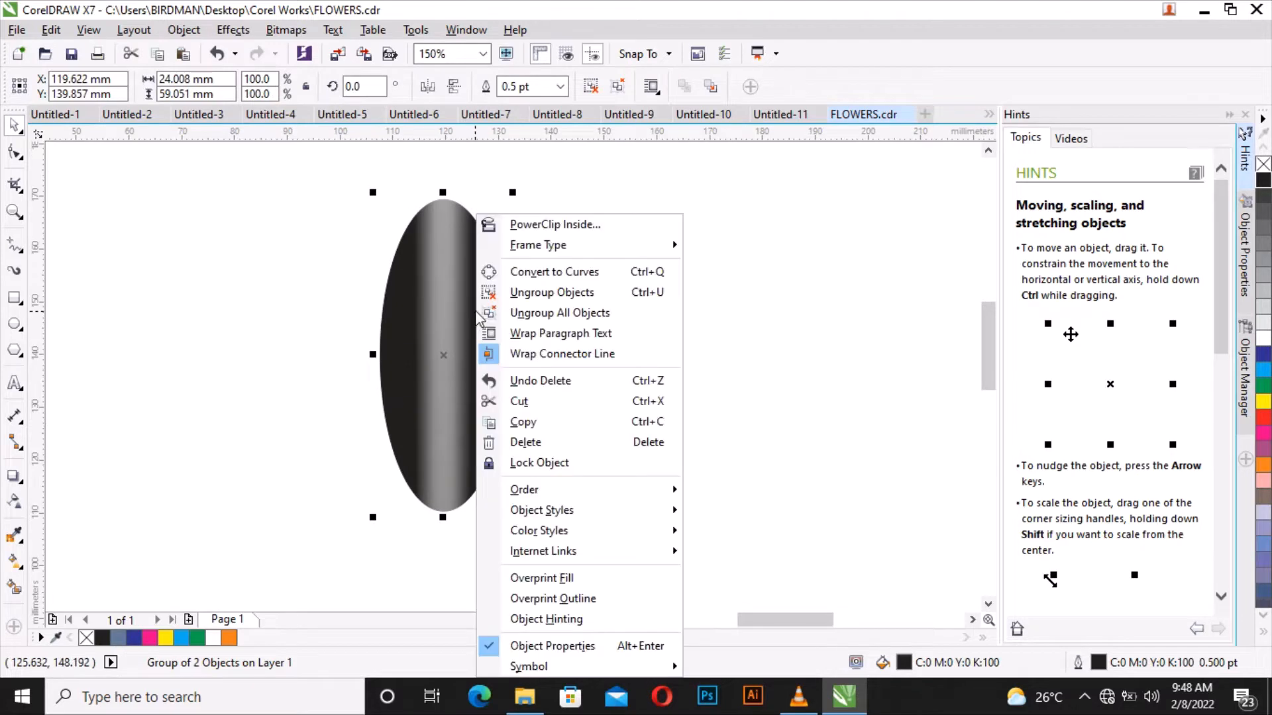
left_click(574, 422)
right_click(790, 285)
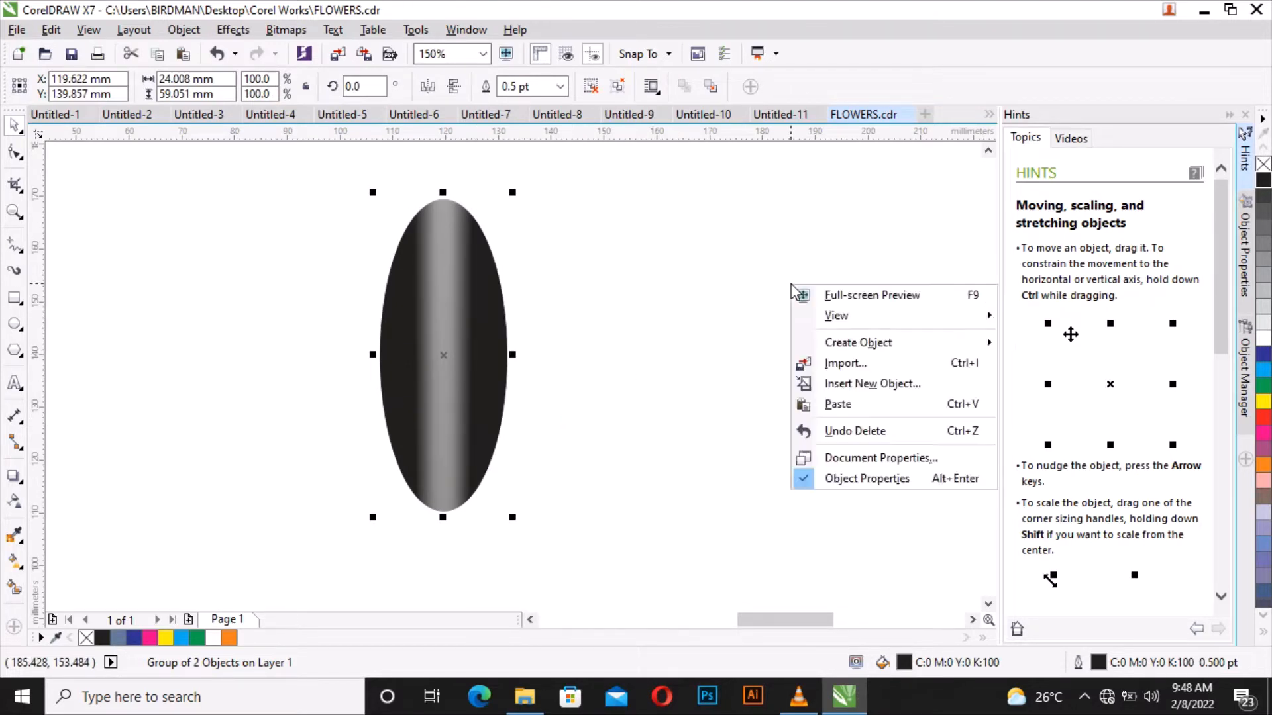
left_click(845, 403)
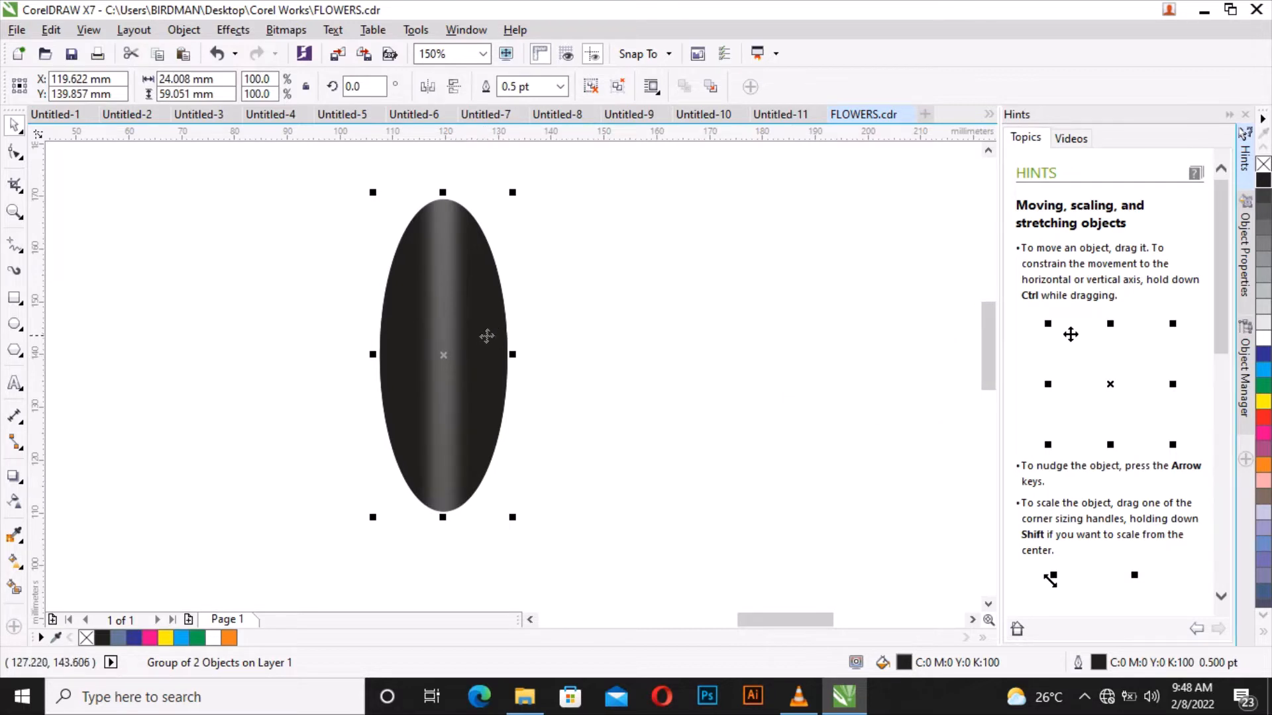
- Rotate the pasted petal clockwise around the centre below its lower tip to about 330.8°, and deselect it
left_click(462, 300)
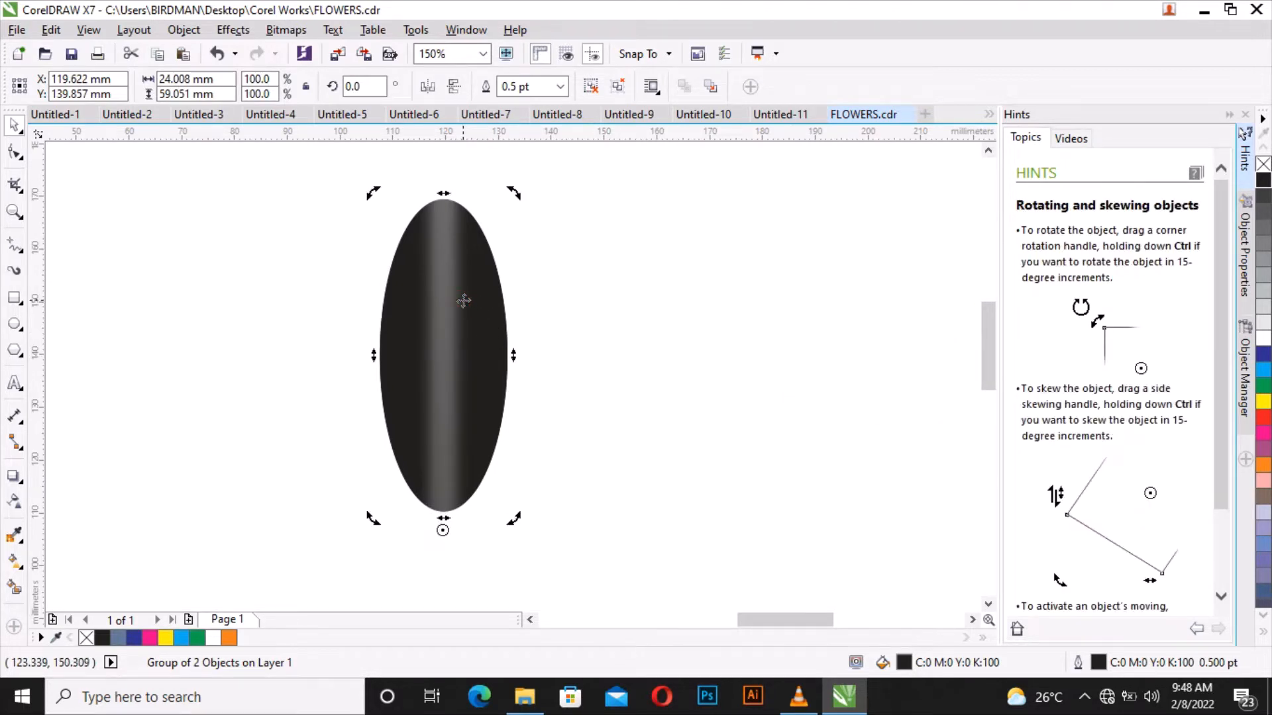
scroll(464, 300, "down", 2)
left_click(514, 296)
left_click(462, 294)
left_click(462, 295)
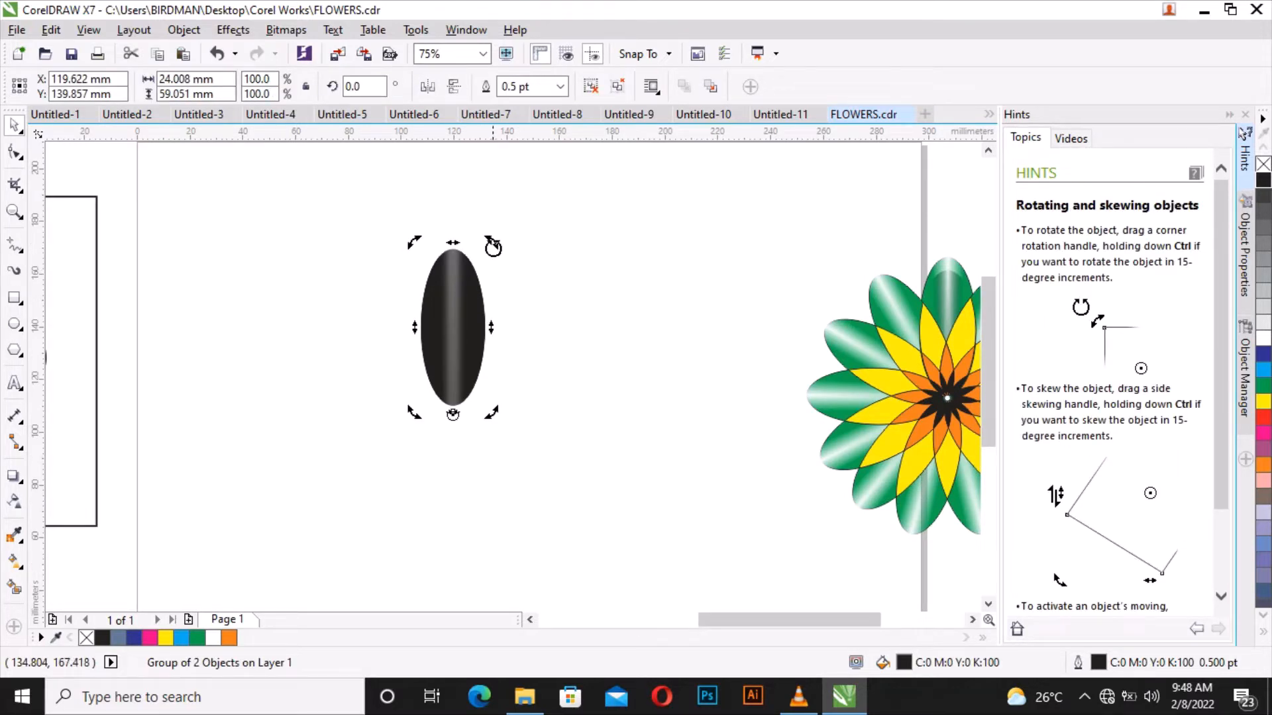
scroll(489, 245, "up", 2)
scroll(487, 255, "down", 2)
scroll(477, 306, "up", 2)
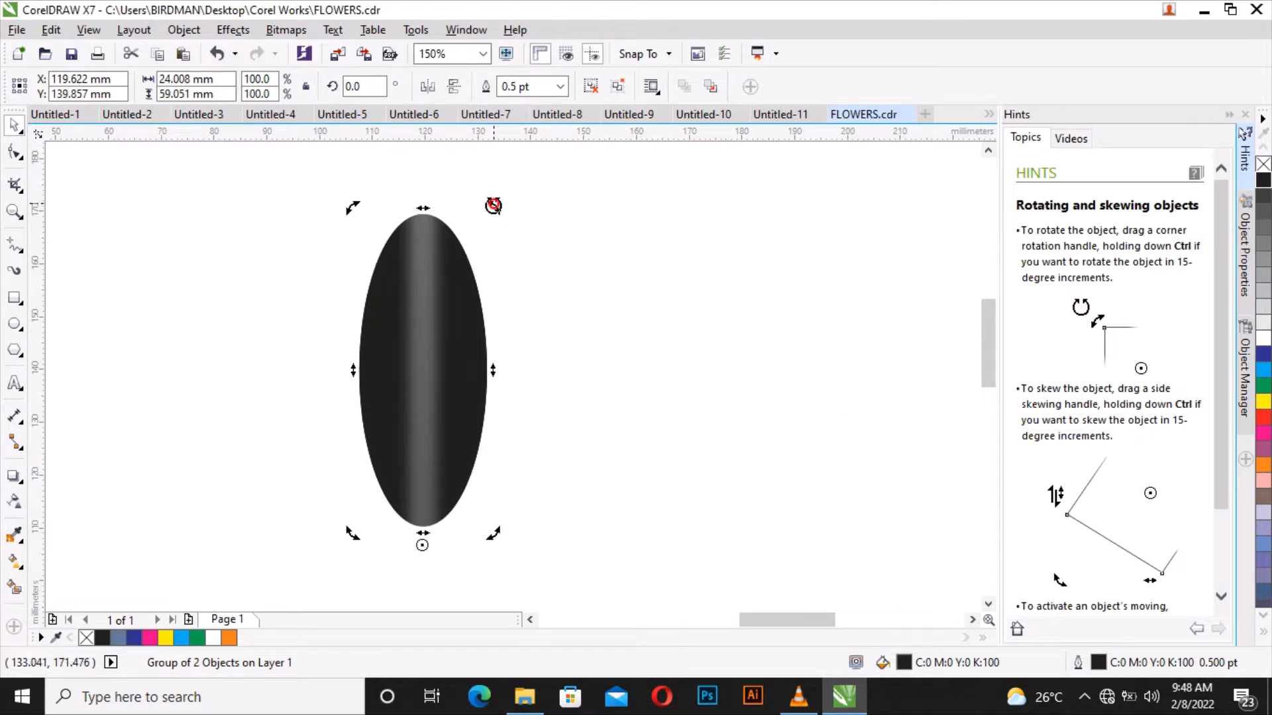
left_click_drag(494, 205, 638, 297)
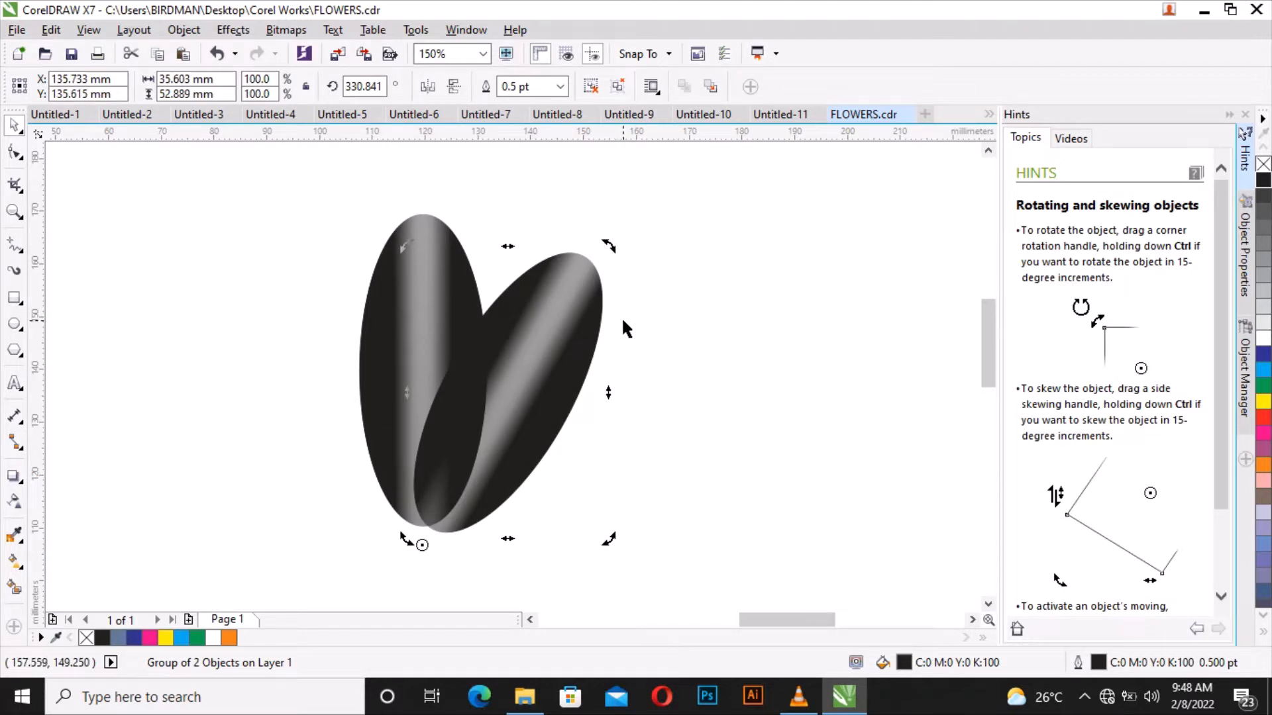
left_click(681, 305)
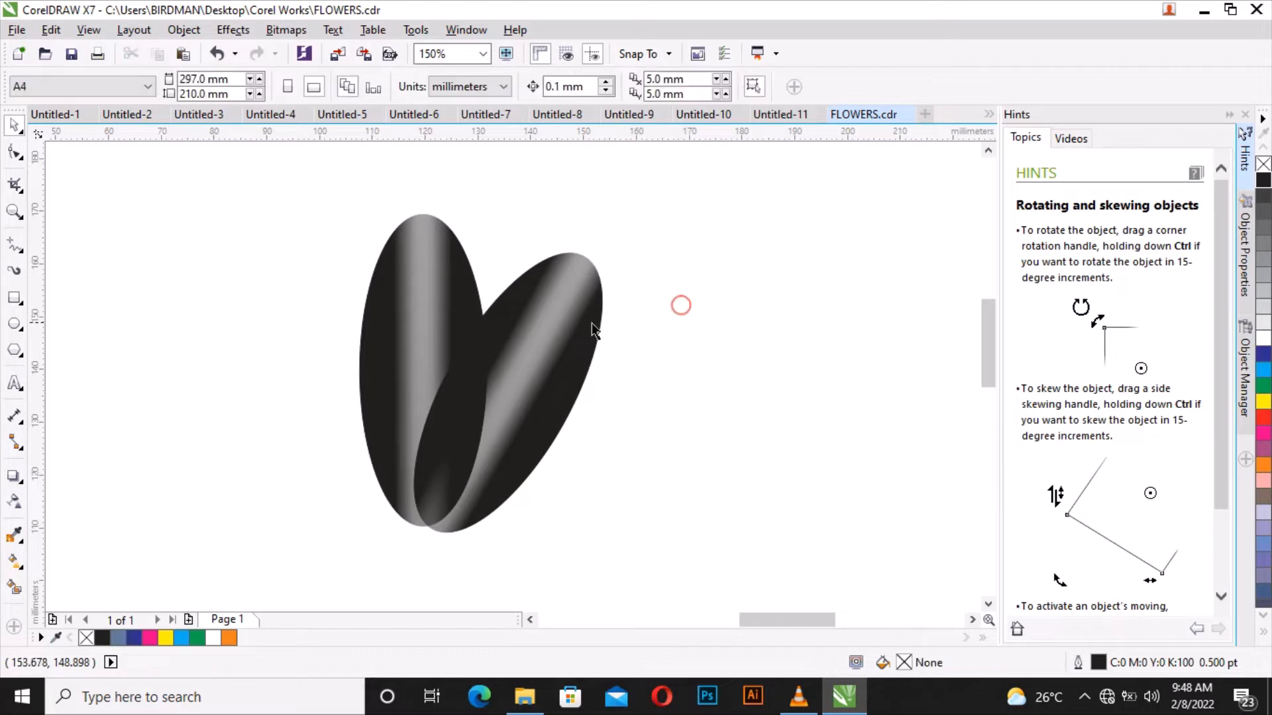
- Copy the second petal, paste the duplicate on top, and rotate it clockwise around the shared centre to about 303.2°
left_click(568, 299)
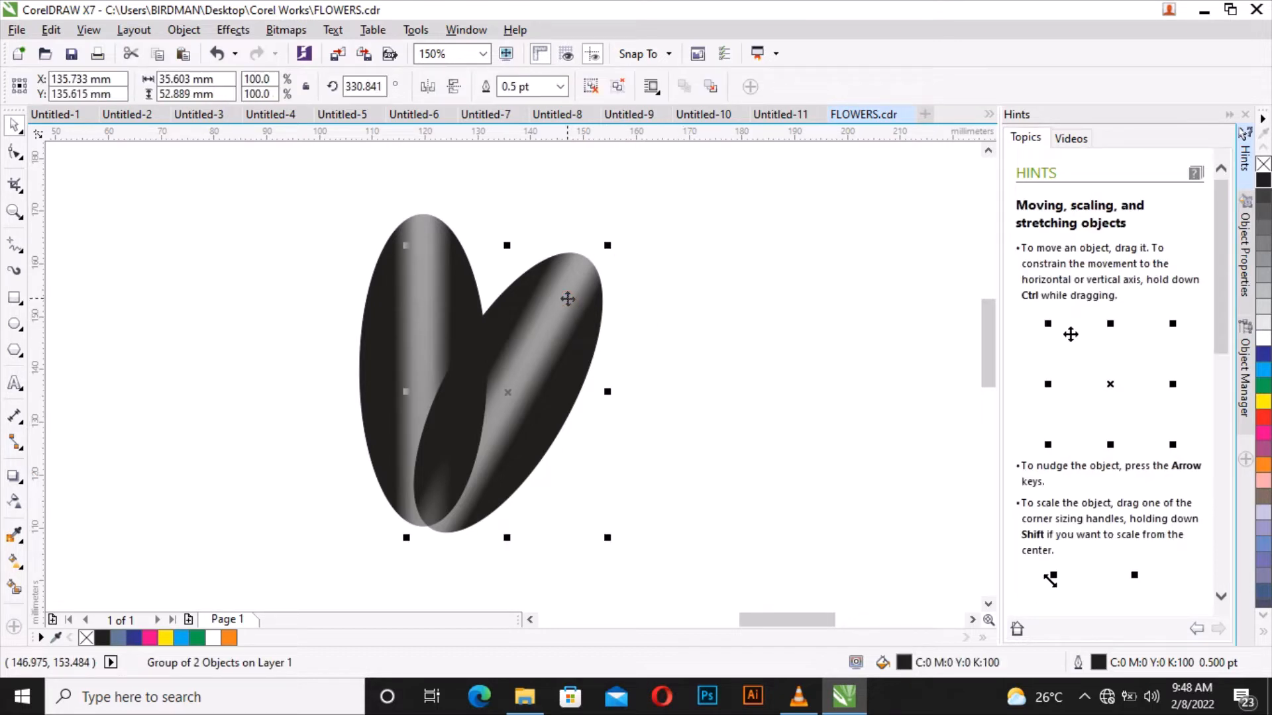
right_click(567, 299)
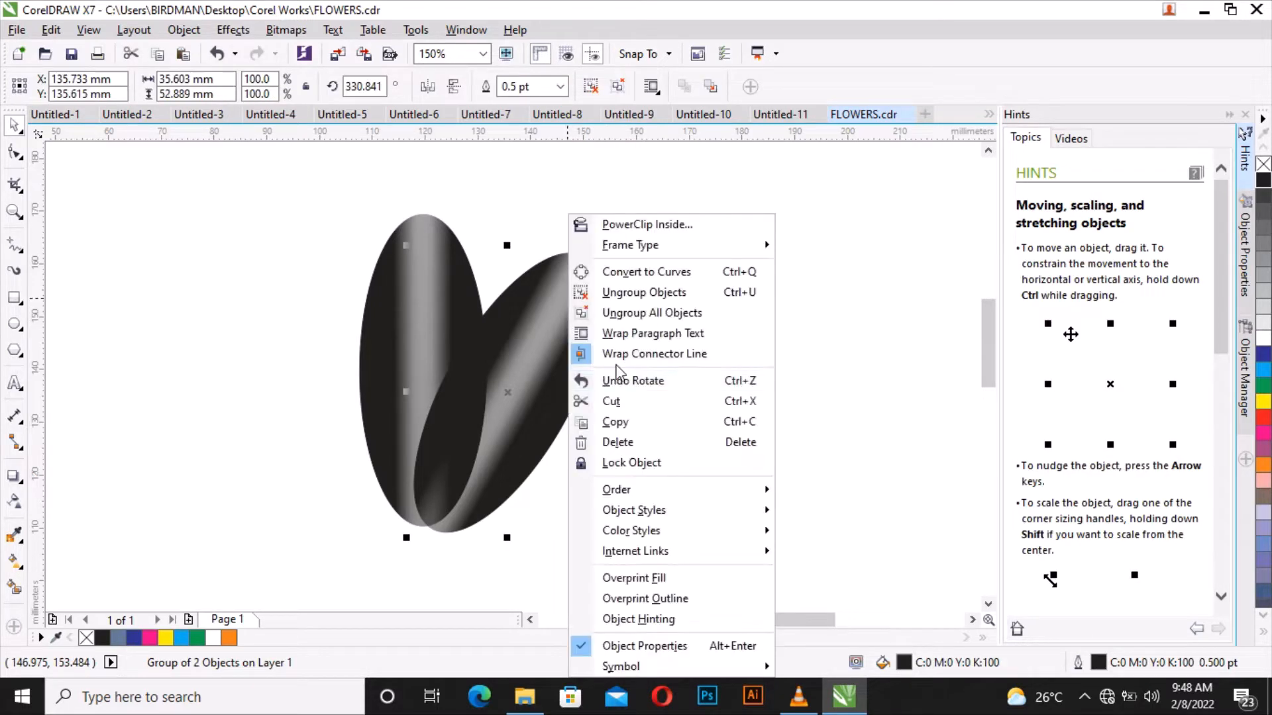
left_click(640, 420)
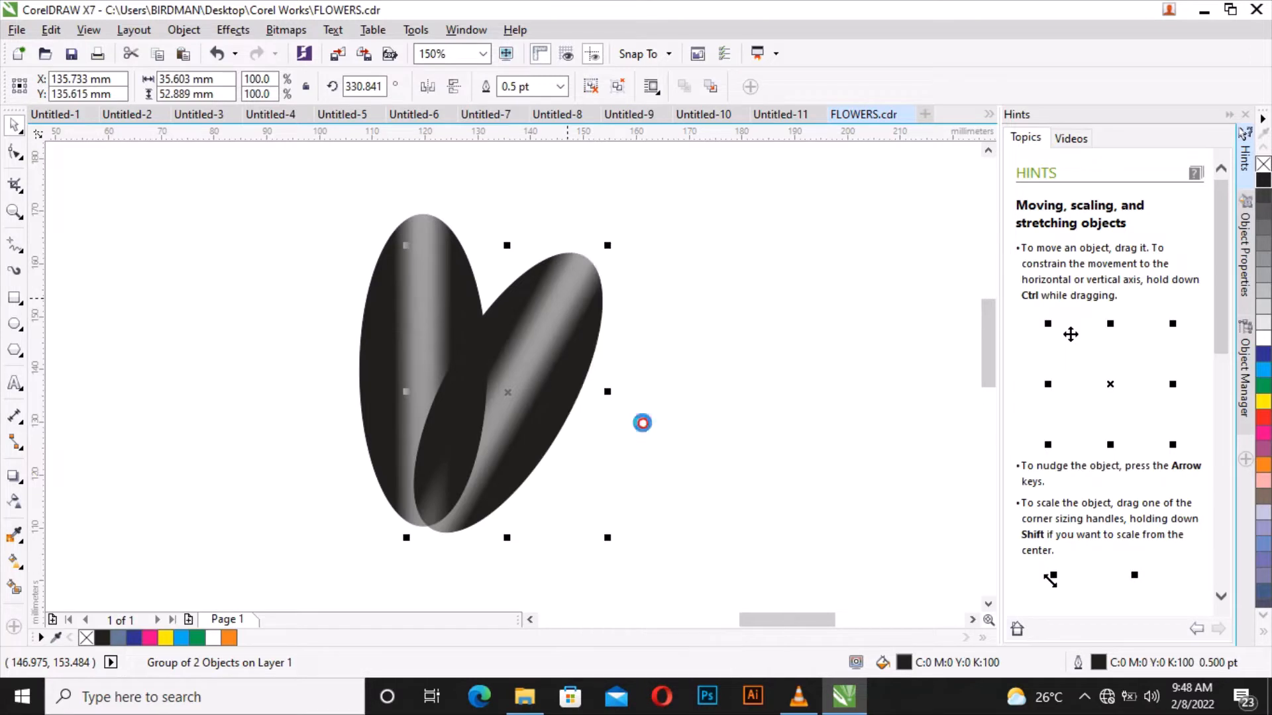
right_click(744, 274)
left_click(771, 396)
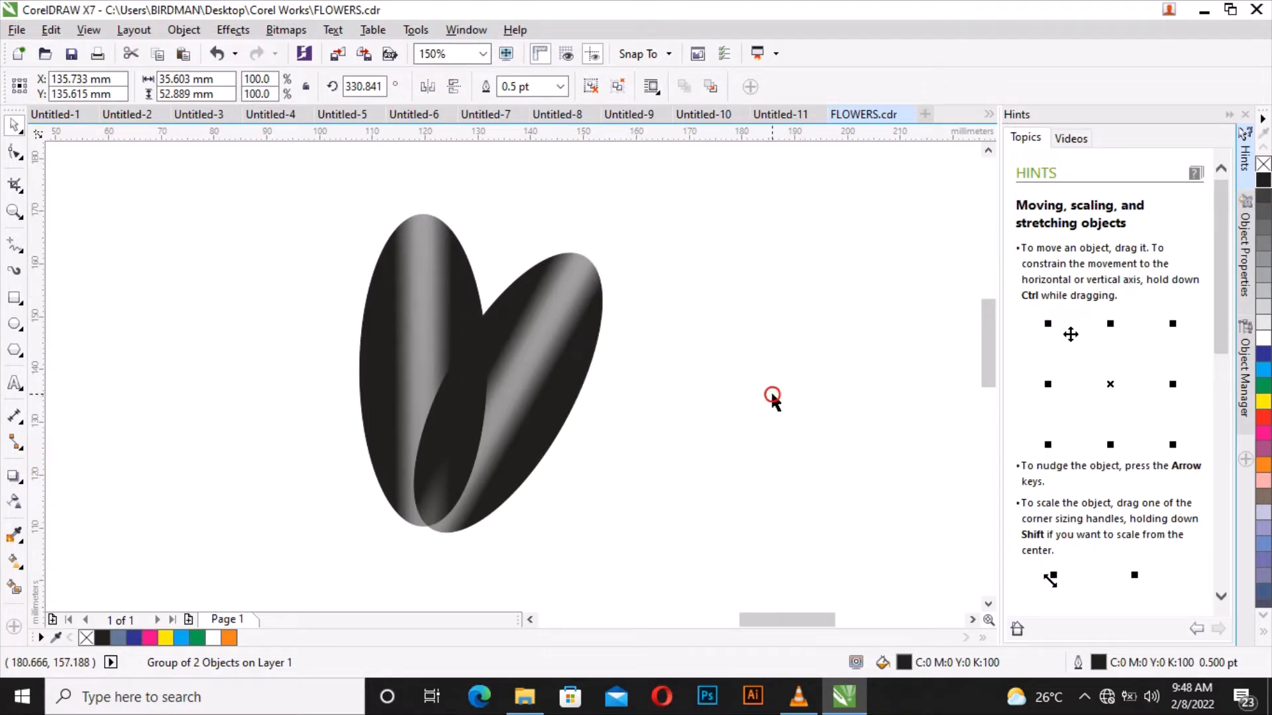
left_click(582, 298)
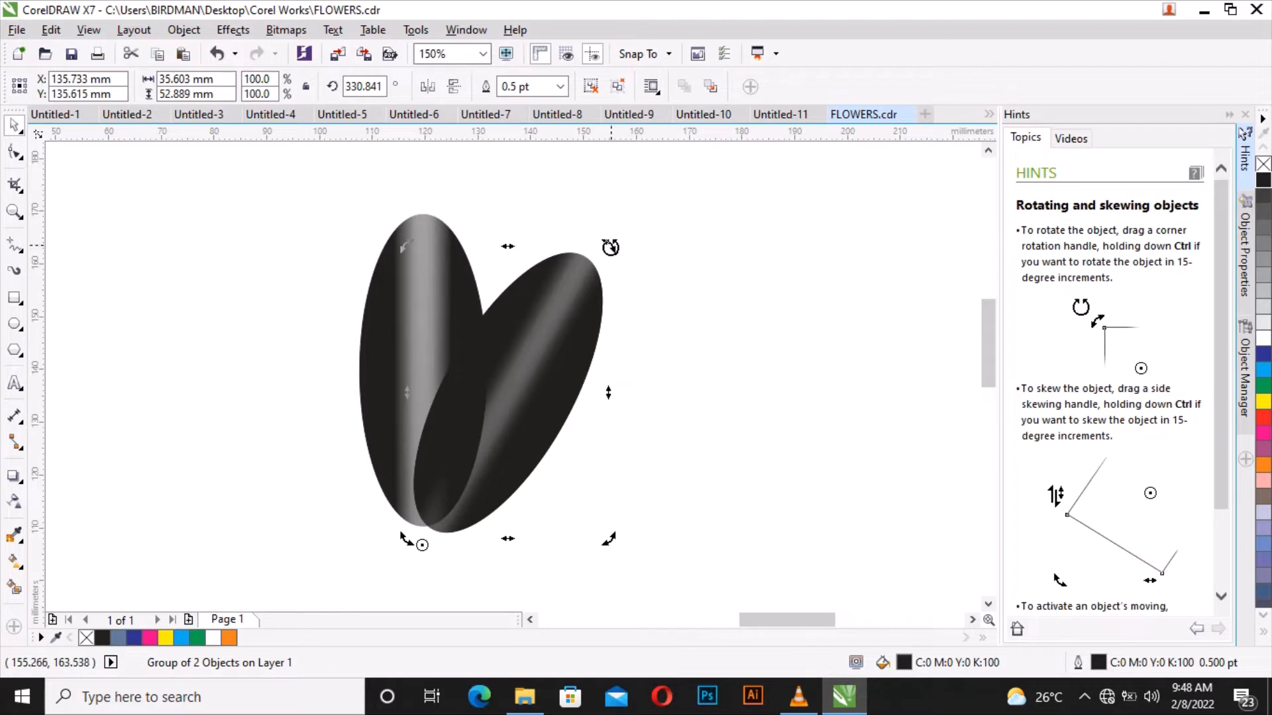
left_click_drag(610, 247, 691, 385)
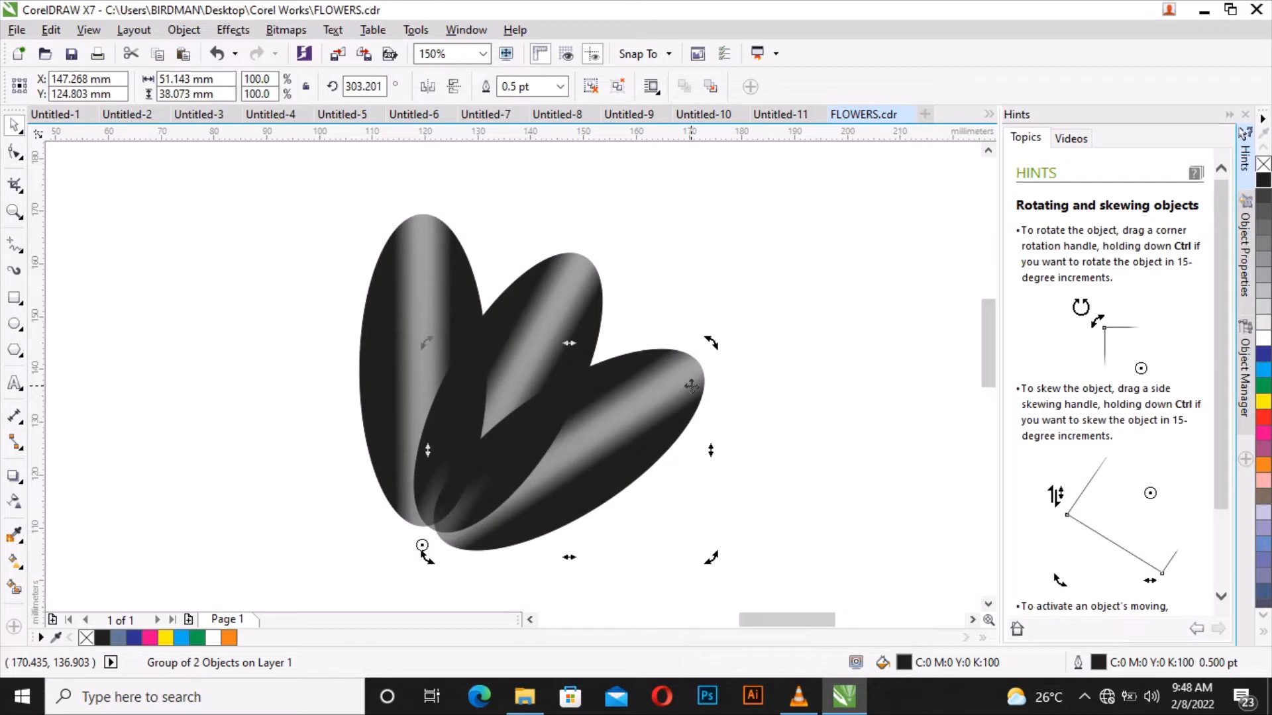
- Copy and paste the third petal in place, and rotate the duplicate clockwise around the shared centre to about 273.7°
scroll(569, 374, "down", 1)
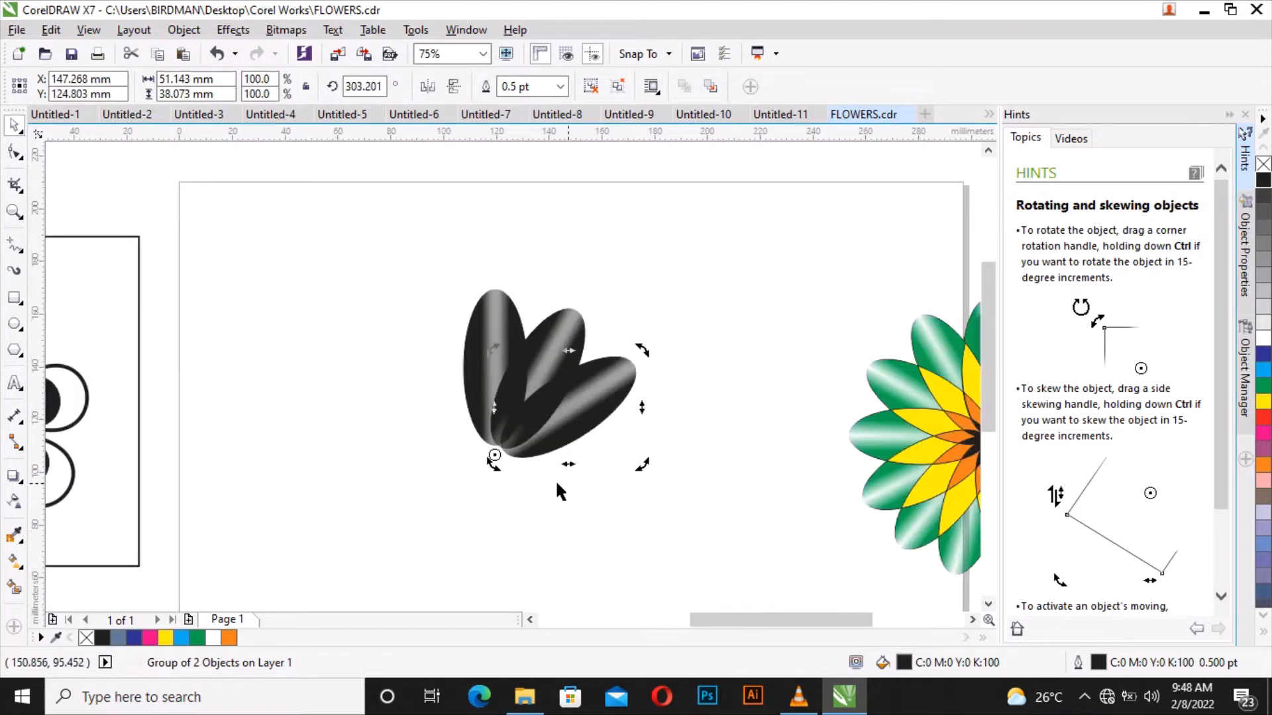
scroll(555, 480, "up", 1)
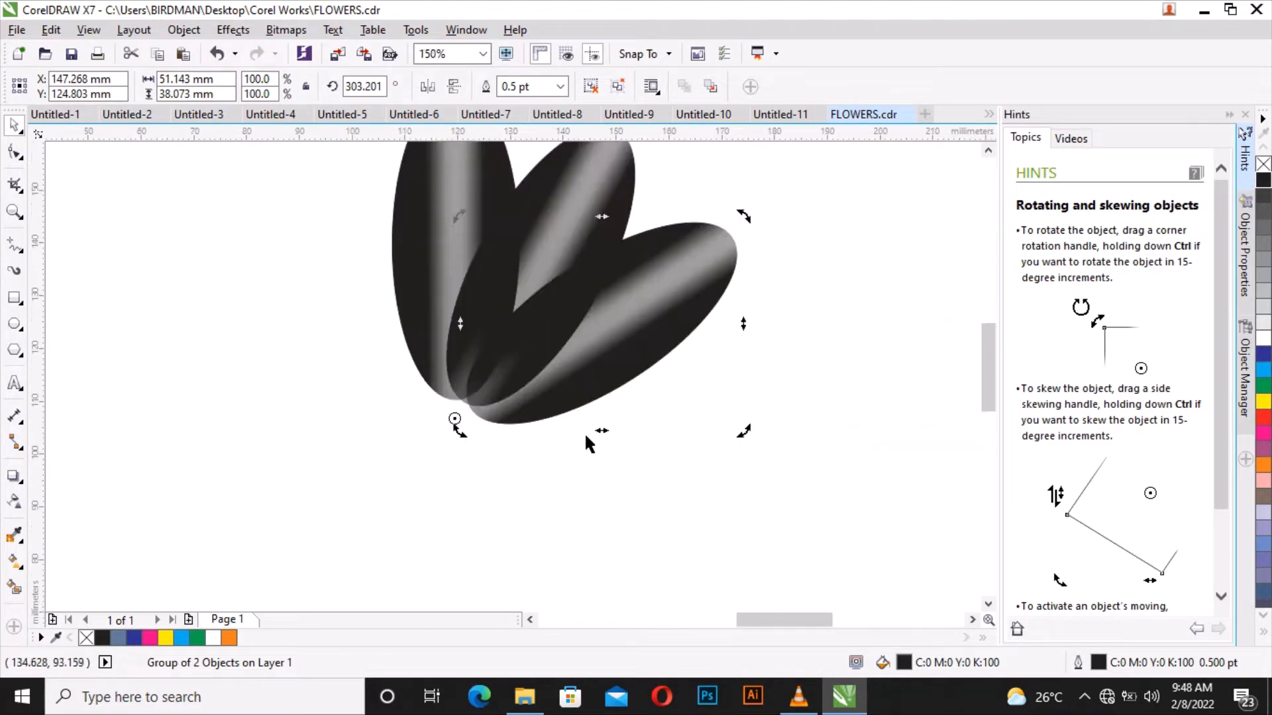
right_click(662, 317)
left_click(729, 420)
right_click(857, 287)
left_click(879, 409)
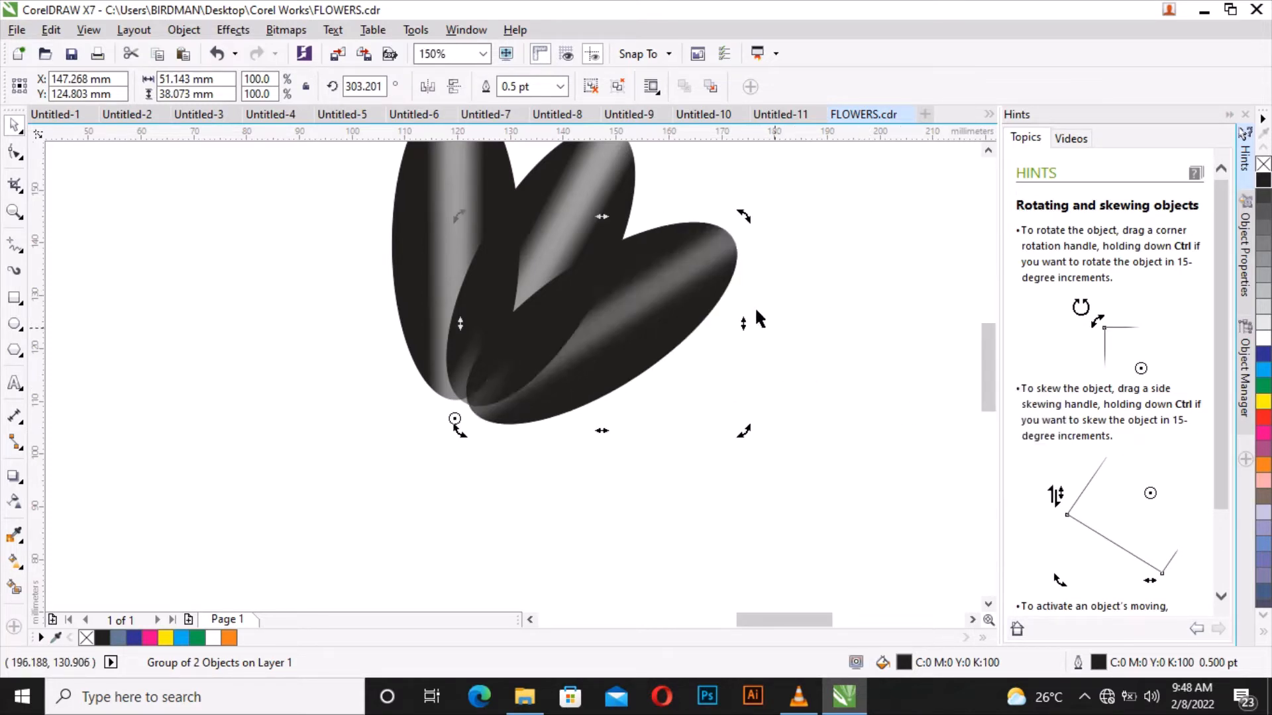
left_click_drag(745, 214, 798, 405)
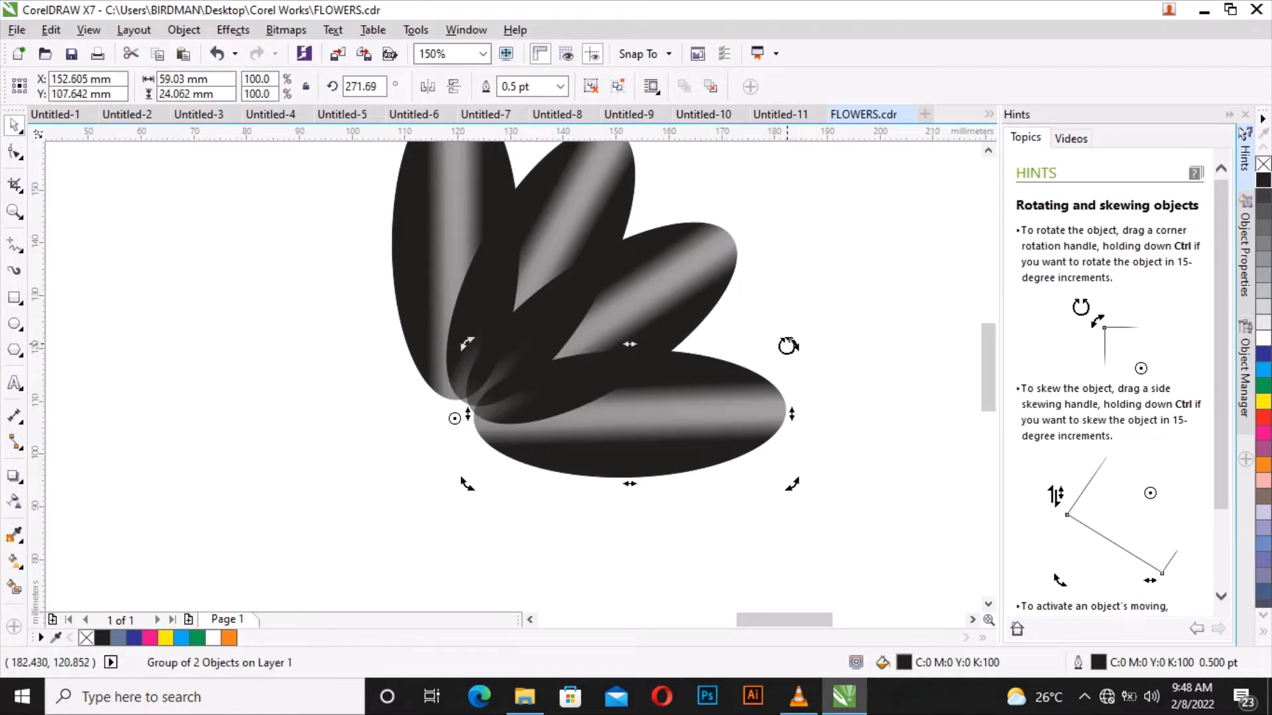
left_click_drag(788, 343, 788, 339)
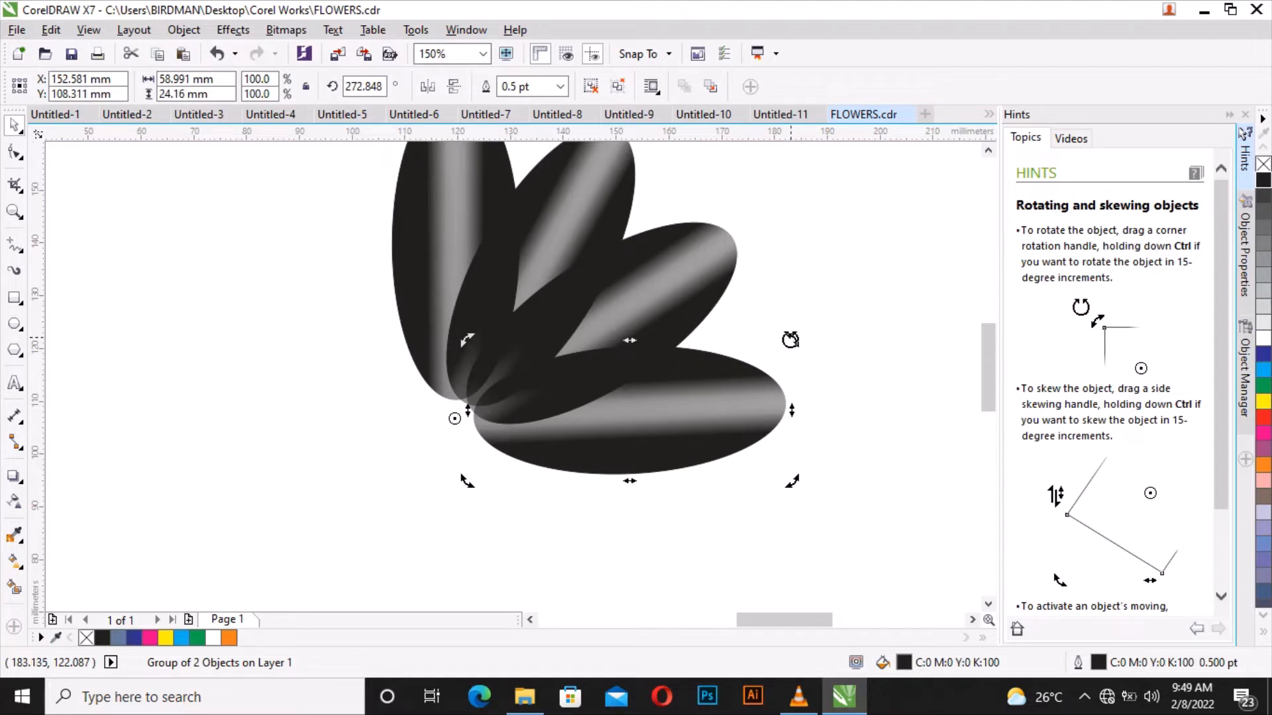
left_click_drag(788, 340, 788, 335)
- Duplicate the fourth, nearly horizontal petal in place and rotate the copy clockwise around the shared centre to about 244.3°
scroll(789, 335, "down", 1)
scroll(747, 408, "up", 1)
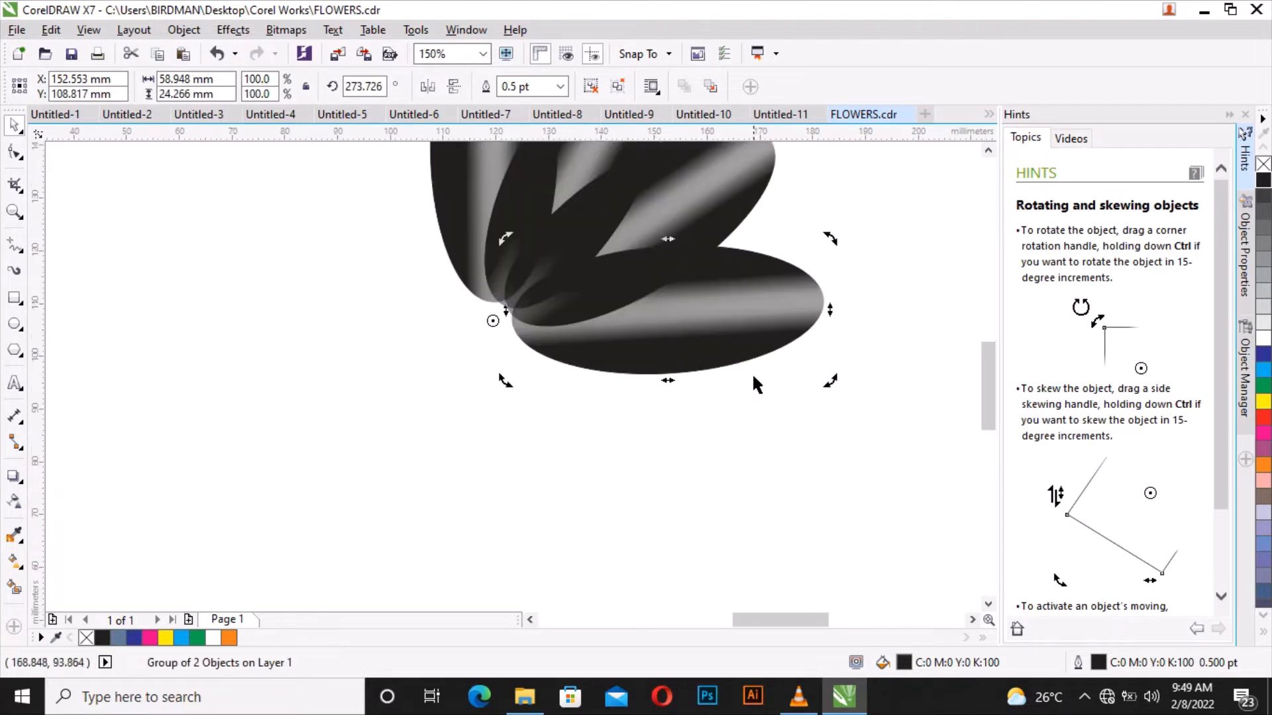
right_click(759, 333)
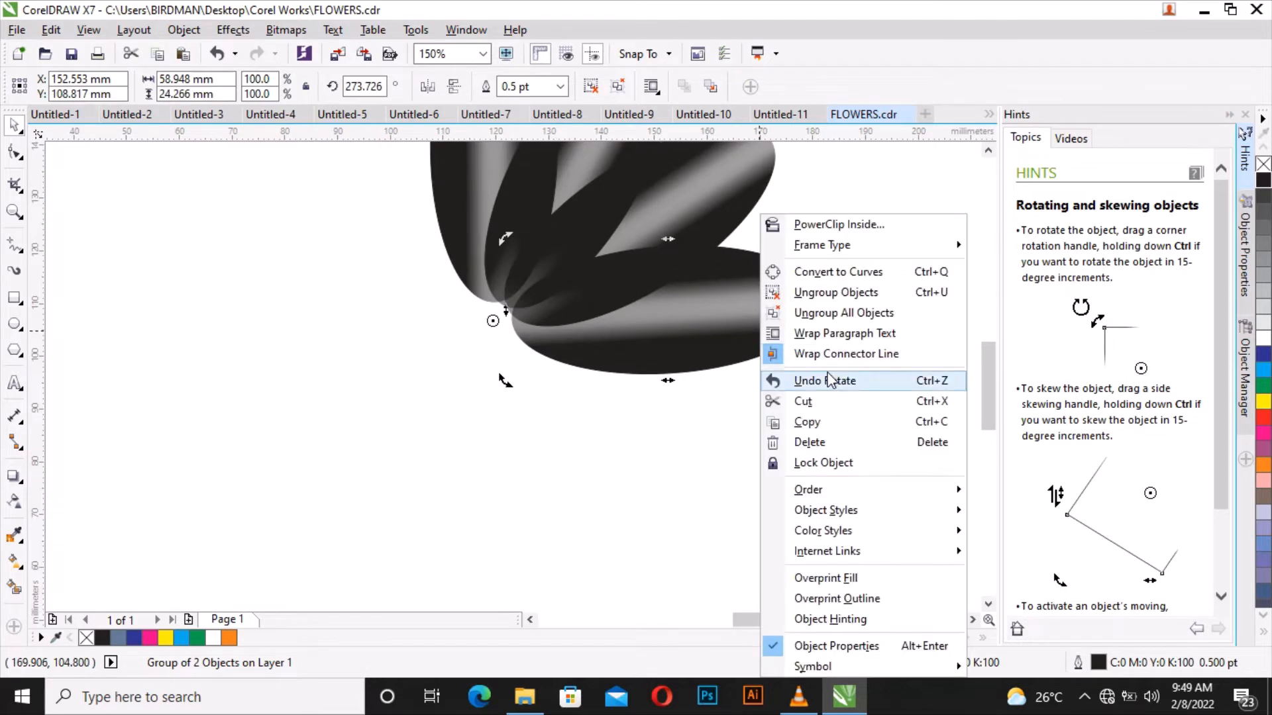
left_click(826, 420)
right_click(889, 348)
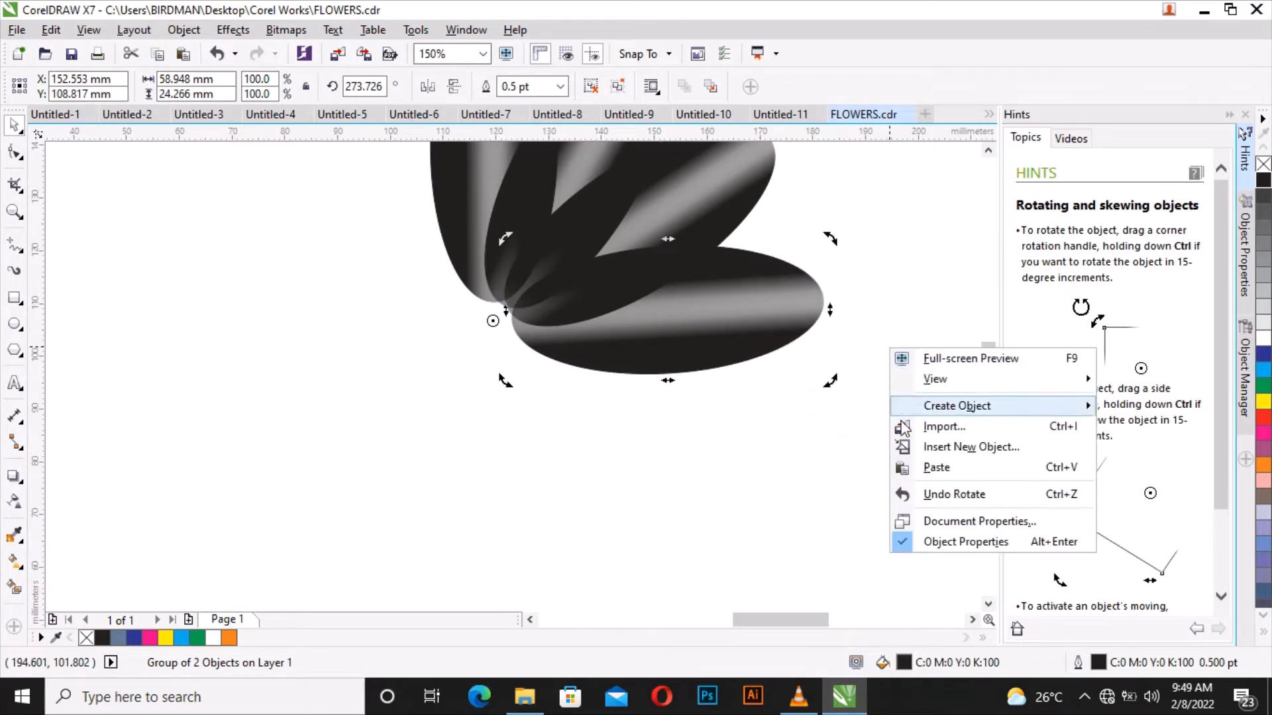
left_click(953, 469)
left_click_drag(830, 242, 816, 434)
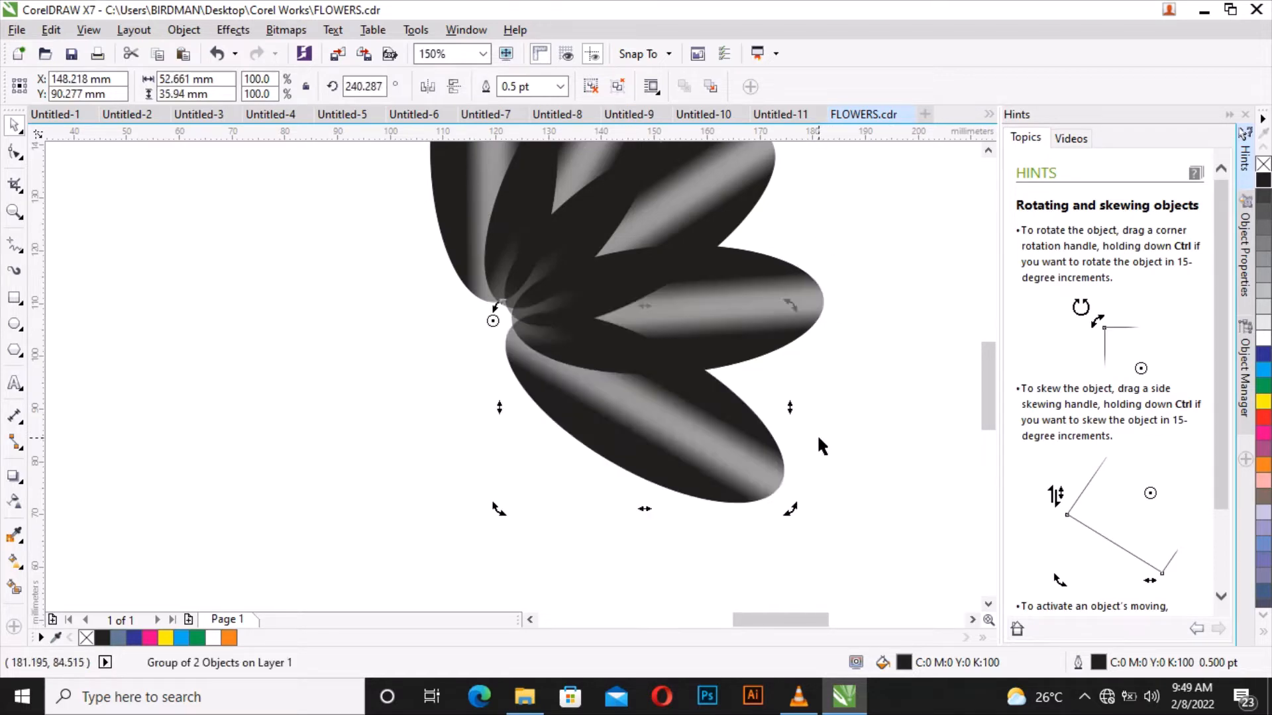
left_click_drag(788, 510, 802, 493)
- Duplicate the fifth petal in place and rotate the copy clockwise around the shared centre to about 215.7°
right_click(756, 420)
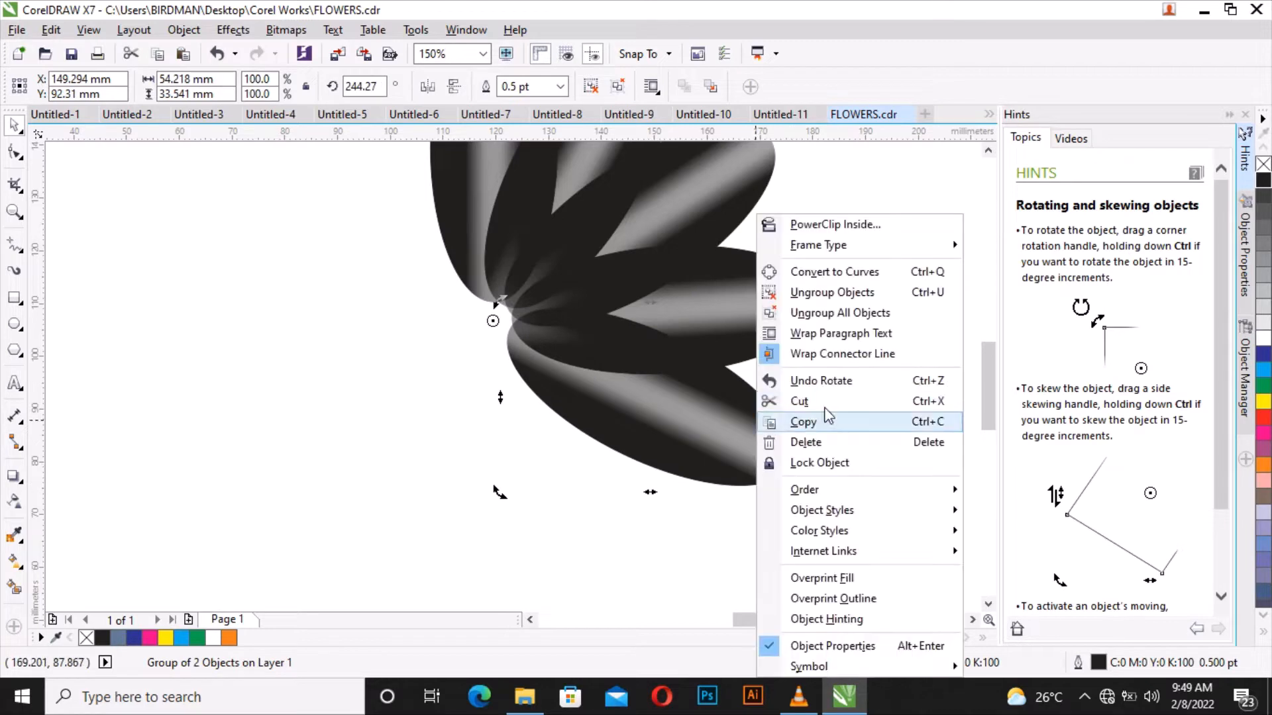
left_click(828, 421)
right_click(892, 369)
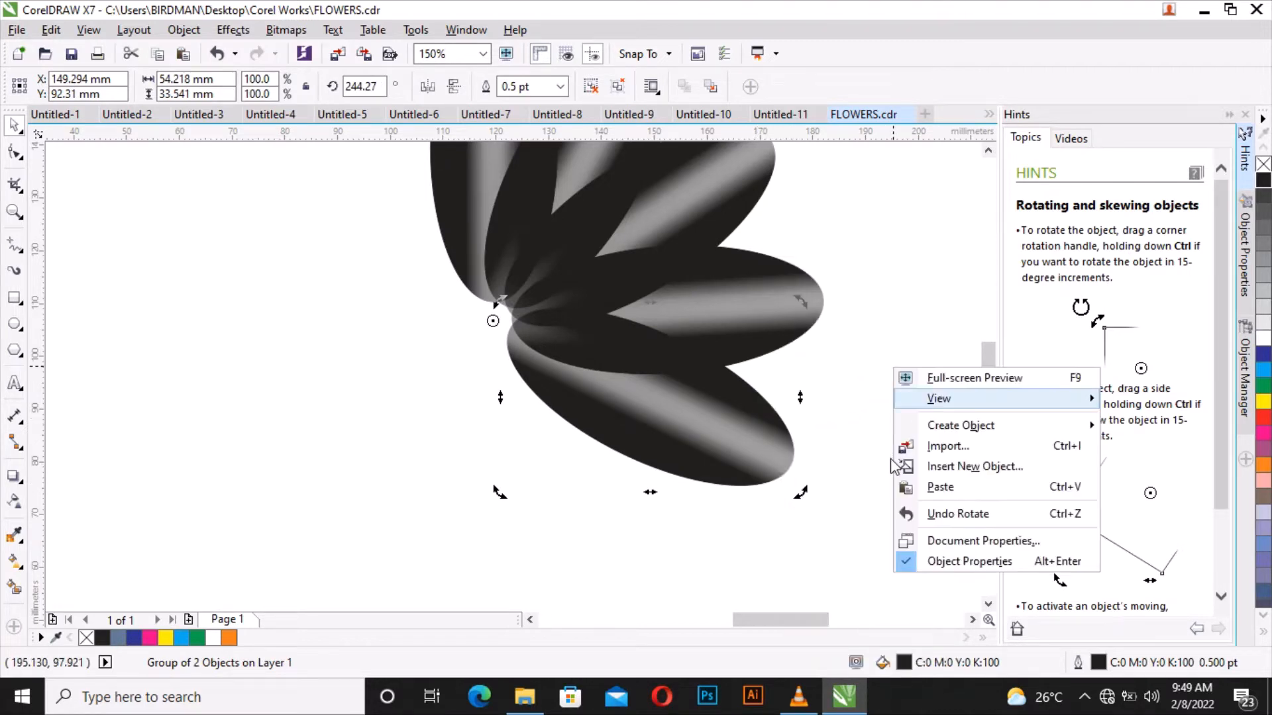
left_click(939, 488)
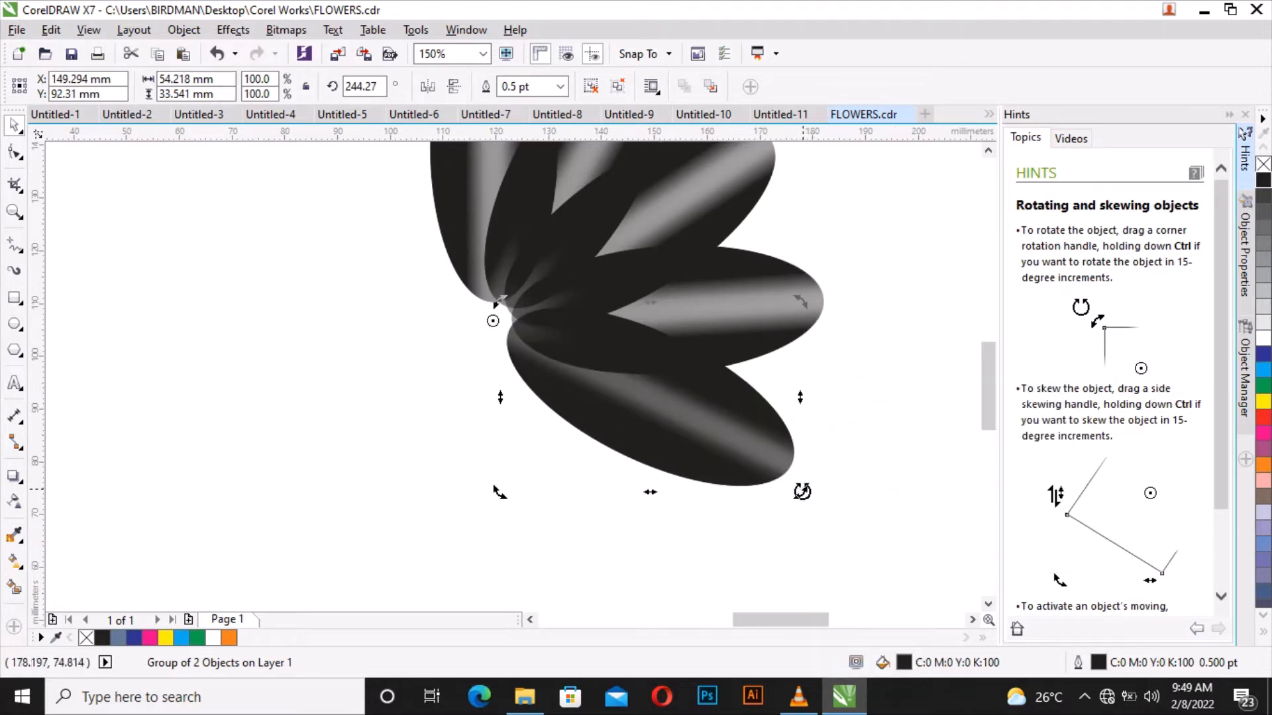
left_click_drag(802, 491, 677, 565)
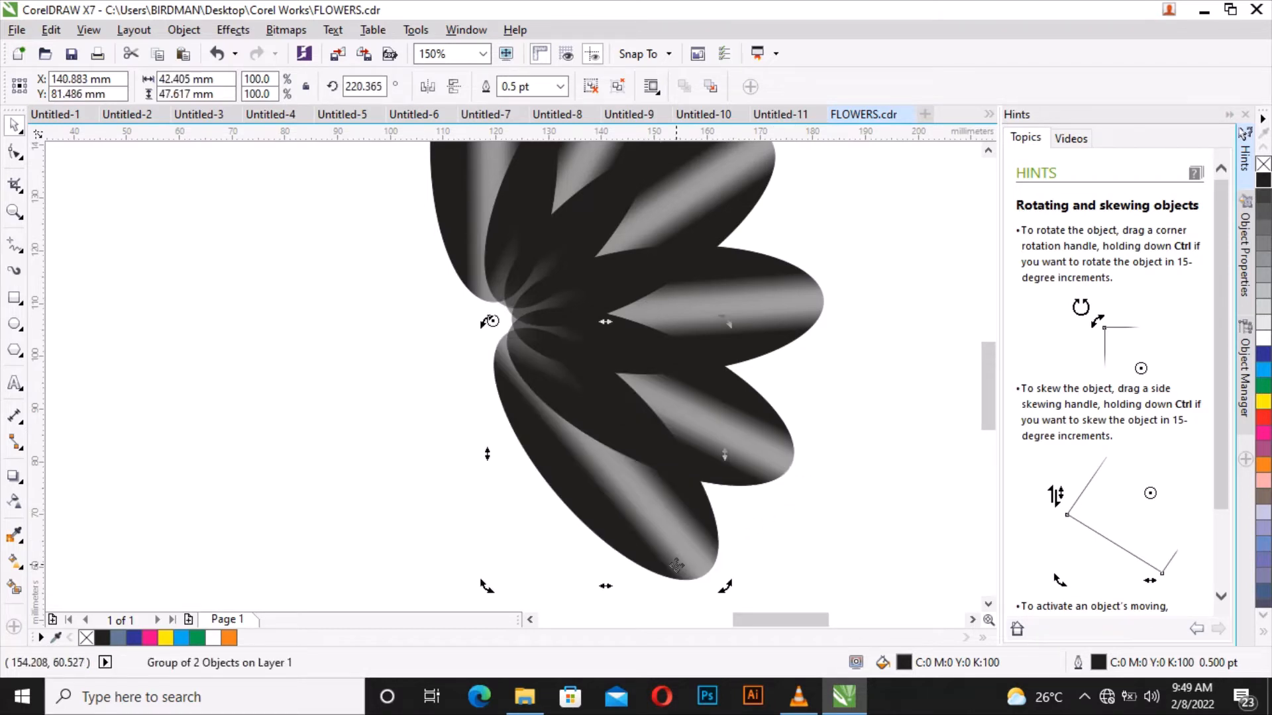
scroll(679, 404, "down", 1)
scroll(667, 502, "up", 1)
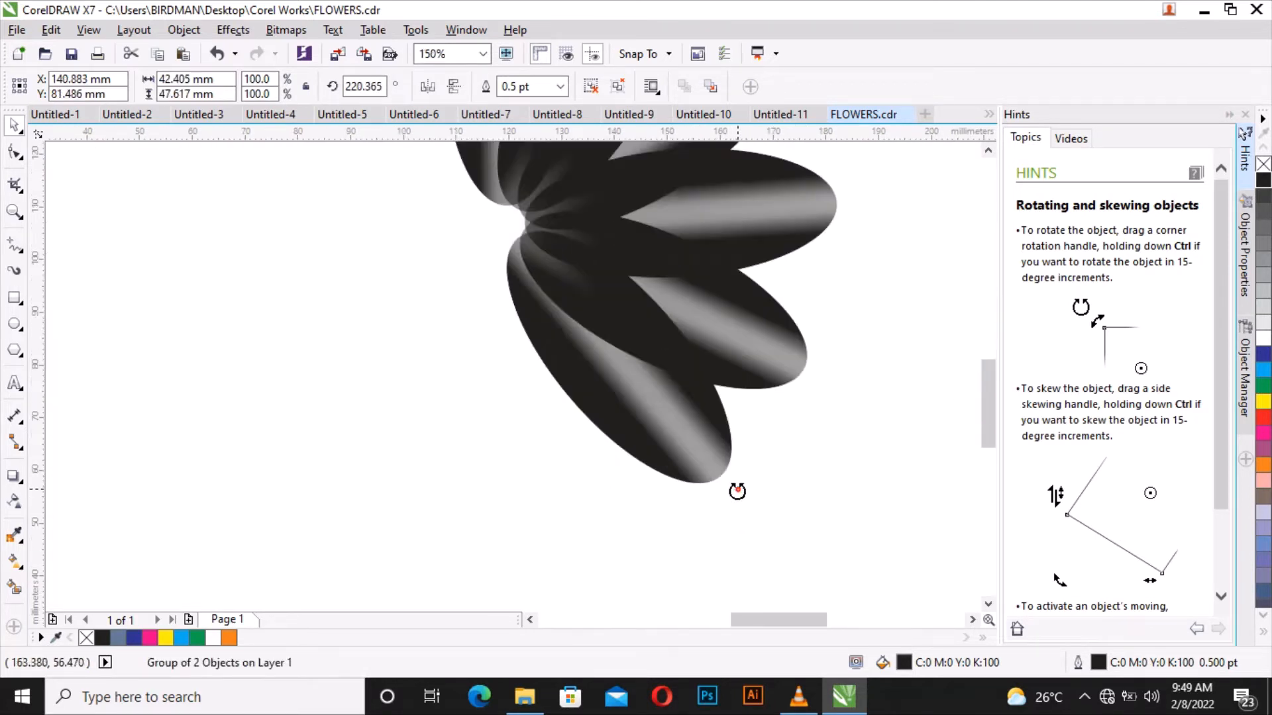
left_click_drag(744, 488, 717, 505)
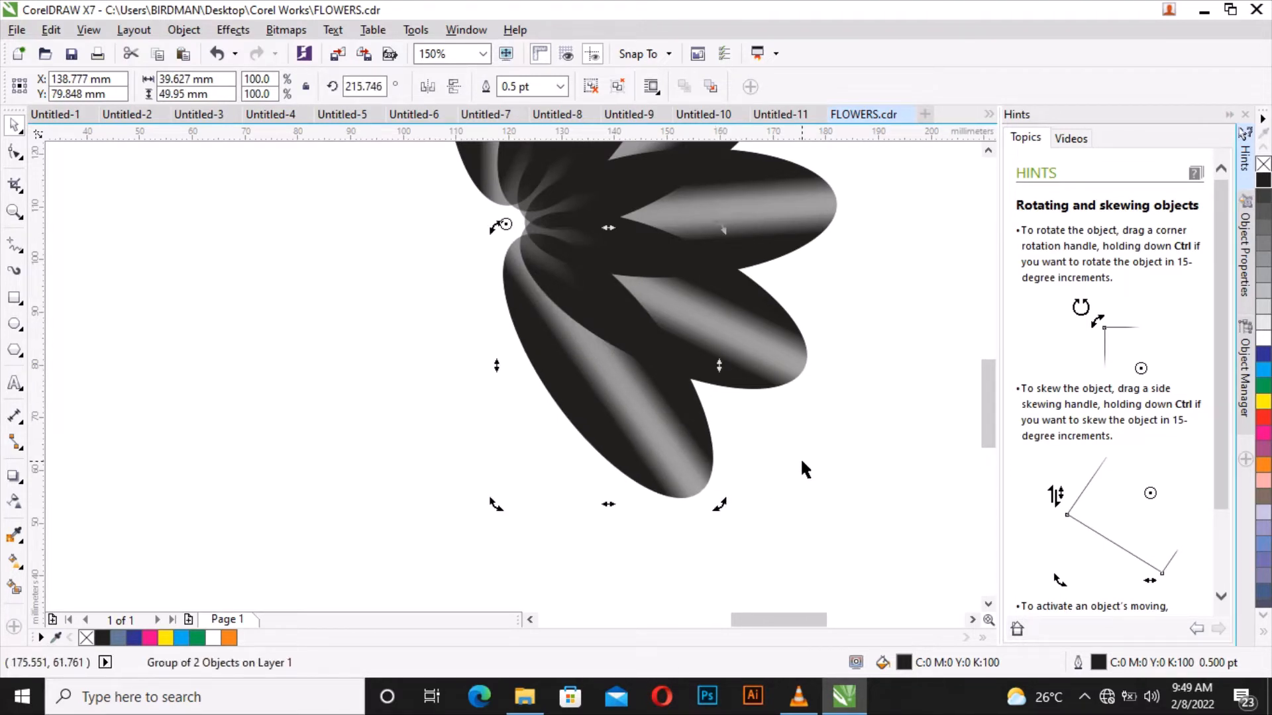
- Duplicate the sixth petal in place and rotate the copy clockwise around the shared centre to about 185.0°
right_click(677, 424)
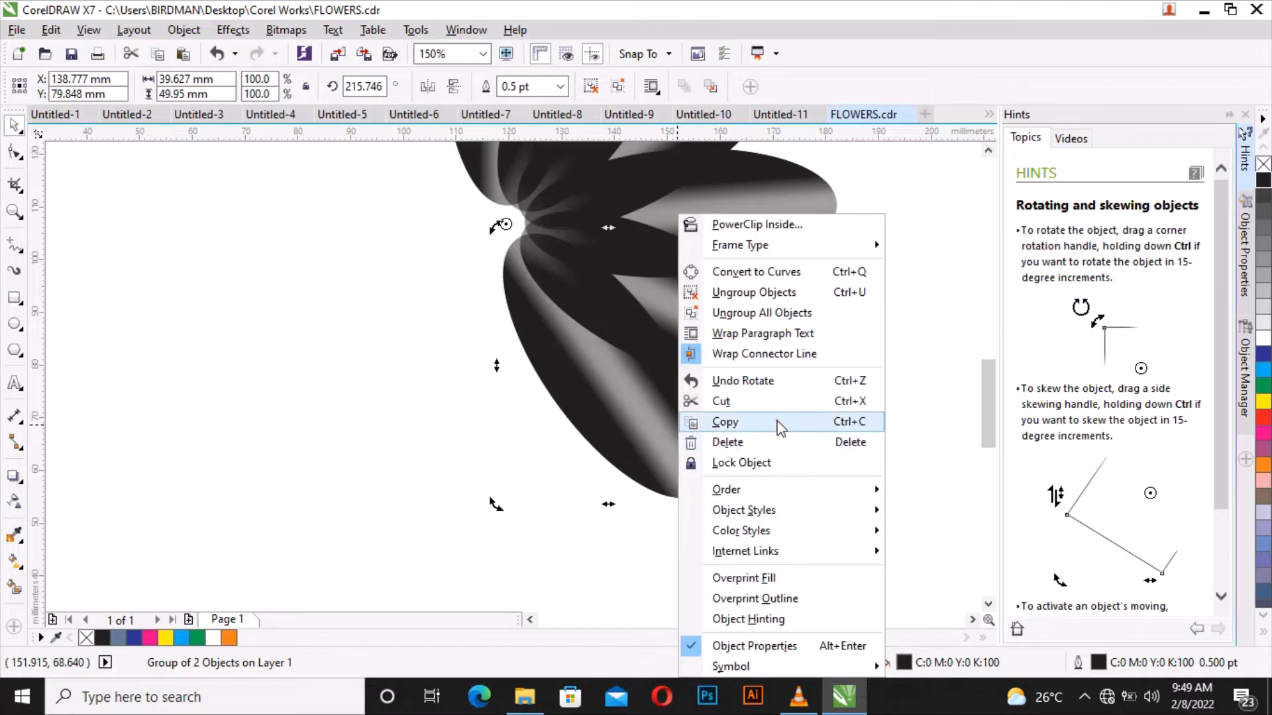
left_click(847, 420)
right_click(869, 408)
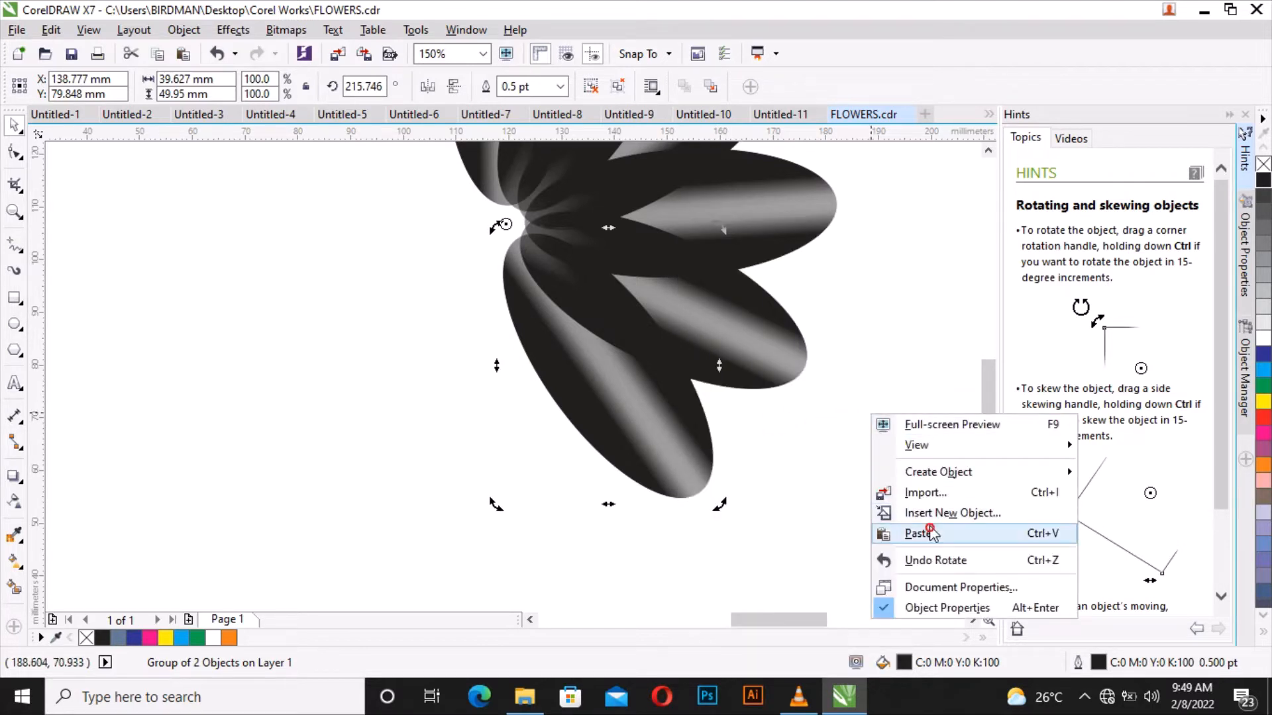
left_click(931, 531)
left_click_drag(716, 502, 590, 557)
- Copy the seventh petal, which points straight down, and paste the duplicate directly on top of it
scroll(613, 412, "down", 2)
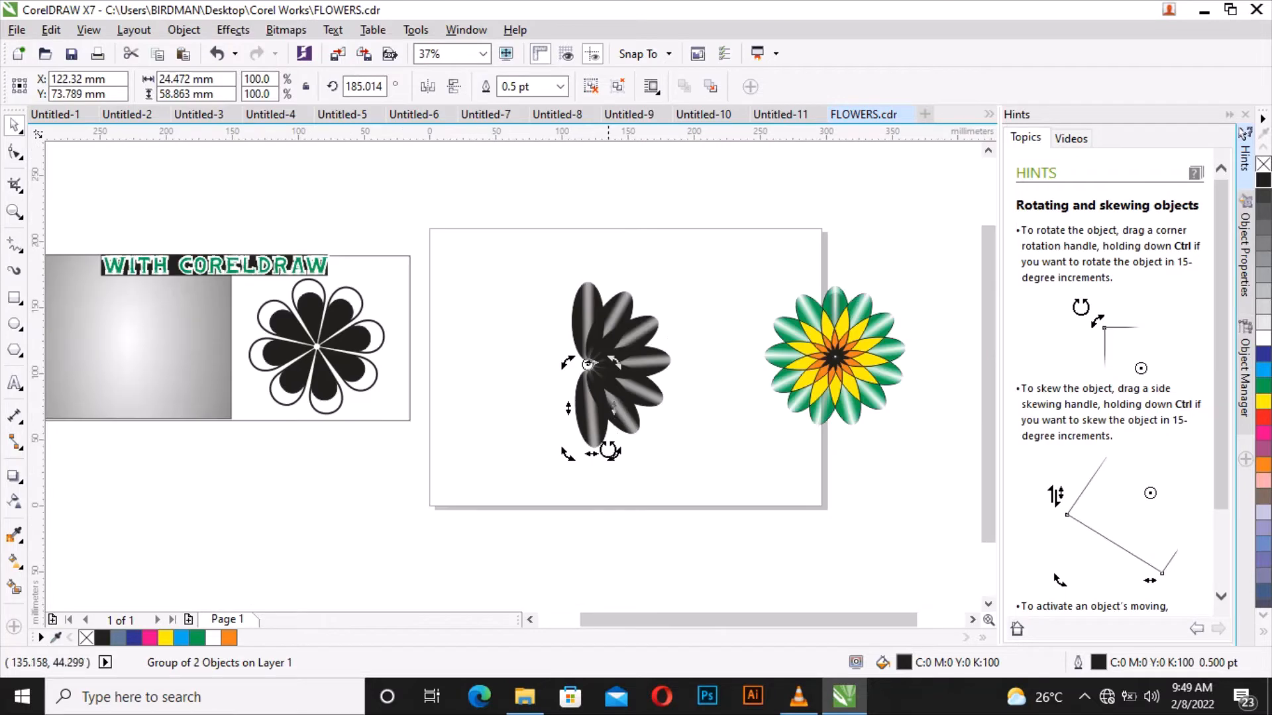
scroll(609, 451, "up", 1)
scroll(600, 426, "up", 1)
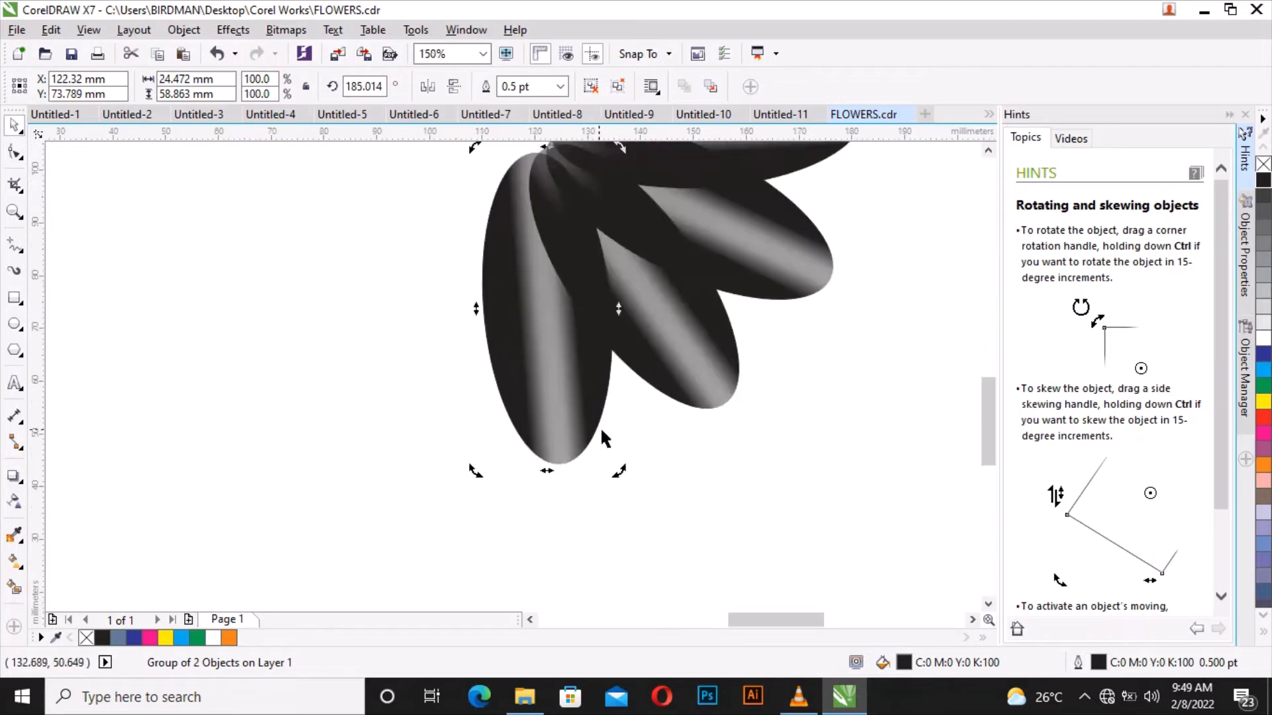
left_click(573, 405)
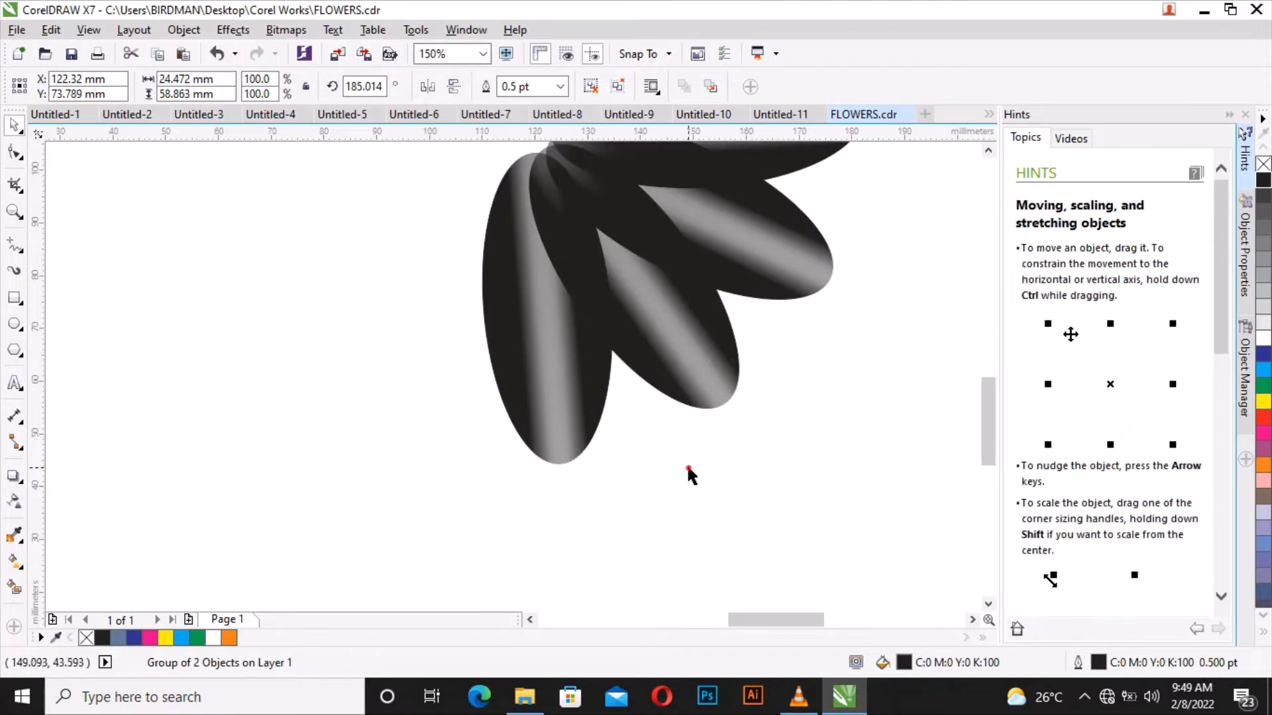
right_click(548, 375)
left_click(630, 422)
right_click(822, 424)
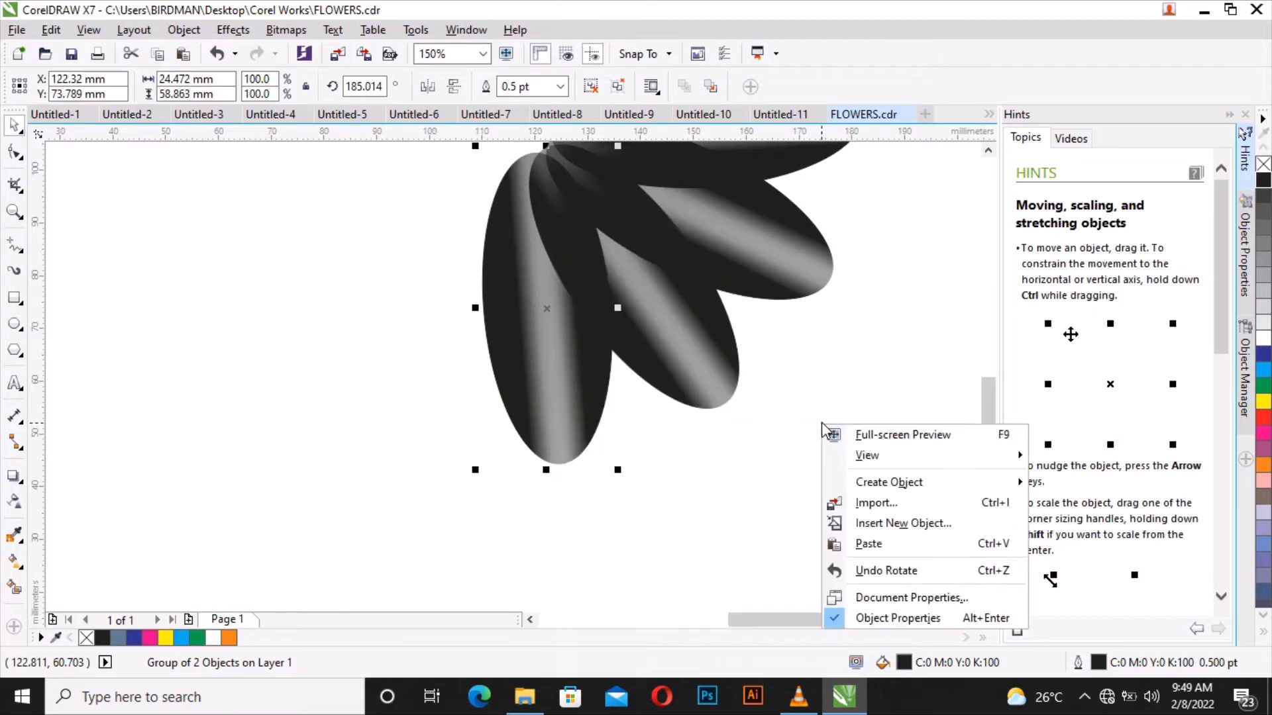
left_click(888, 544)
- Put the pasted eighth petal in rotation mode and rotate it clockwise around the shared centre to about 154.0°
scroll(695, 490, "down", 2)
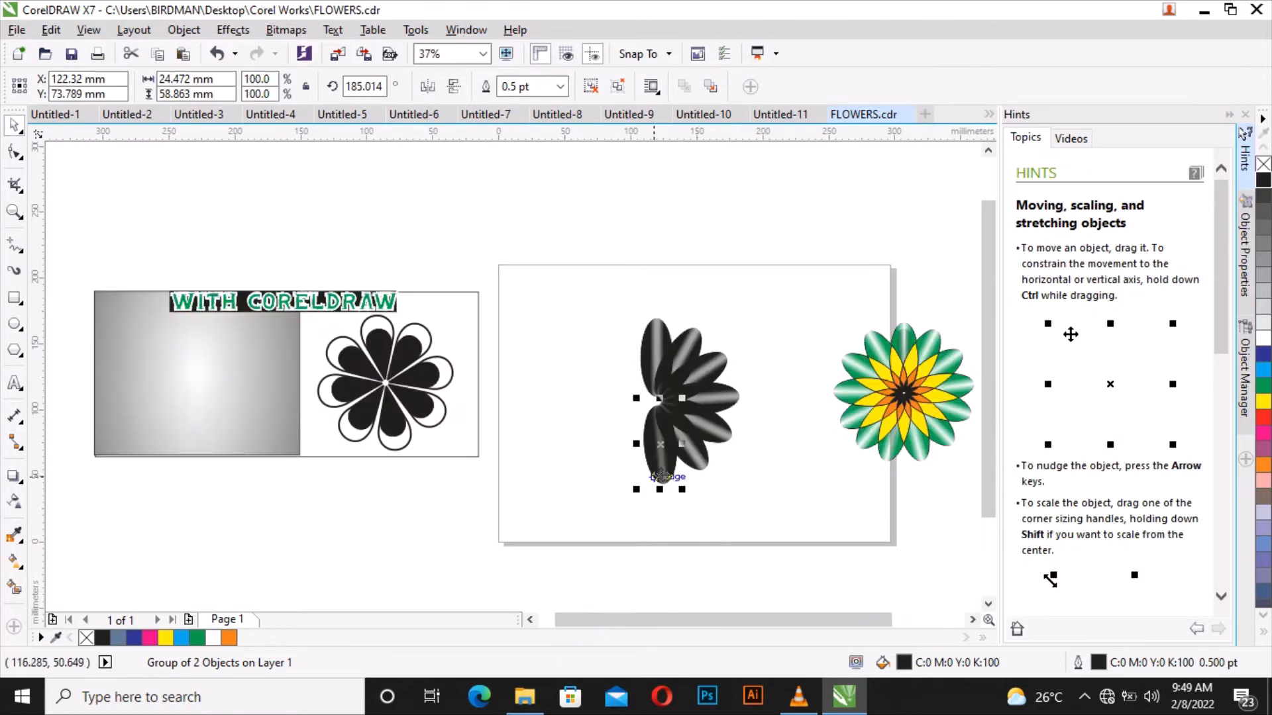
scroll(664, 475, "up", 1)
left_click(664, 475)
left_click_drag(577, 523, 438, 400)
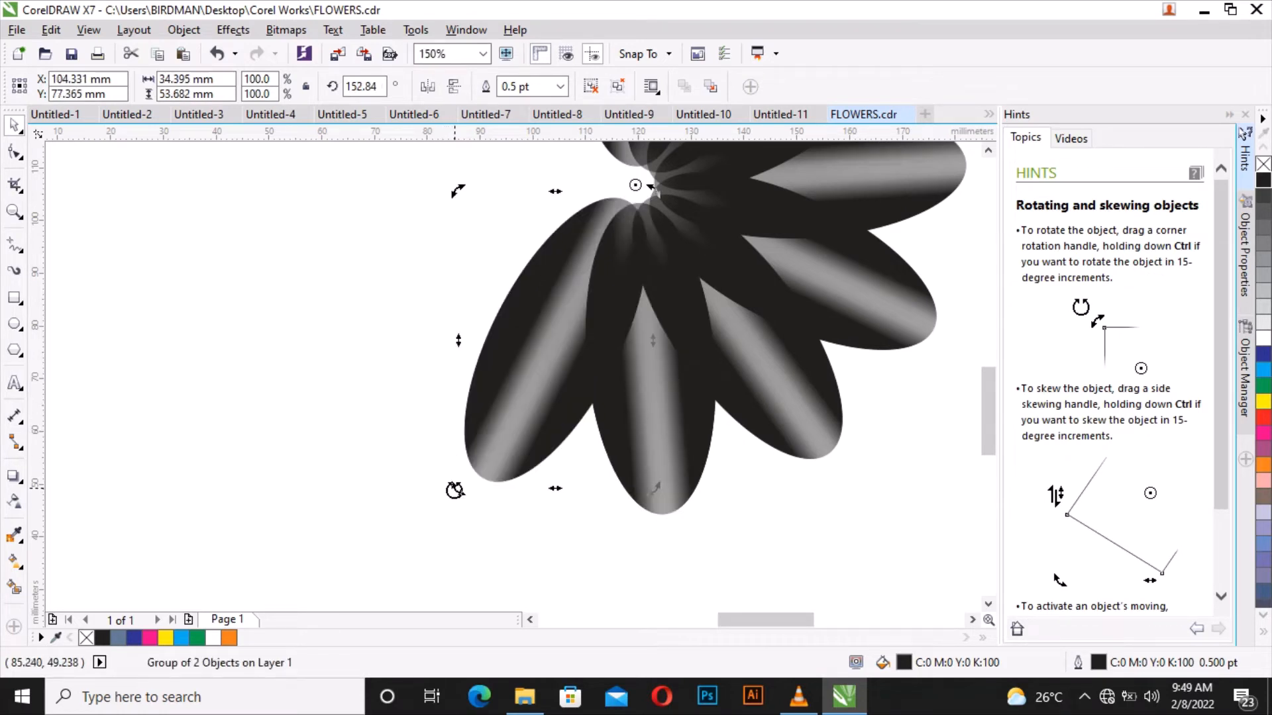
left_click_drag(457, 494, 459, 494)
- Duplicate the eighth petal in place and rotate the copy clockwise around the shared centre to about 122.5°
scroll(458, 494, "down", 2)
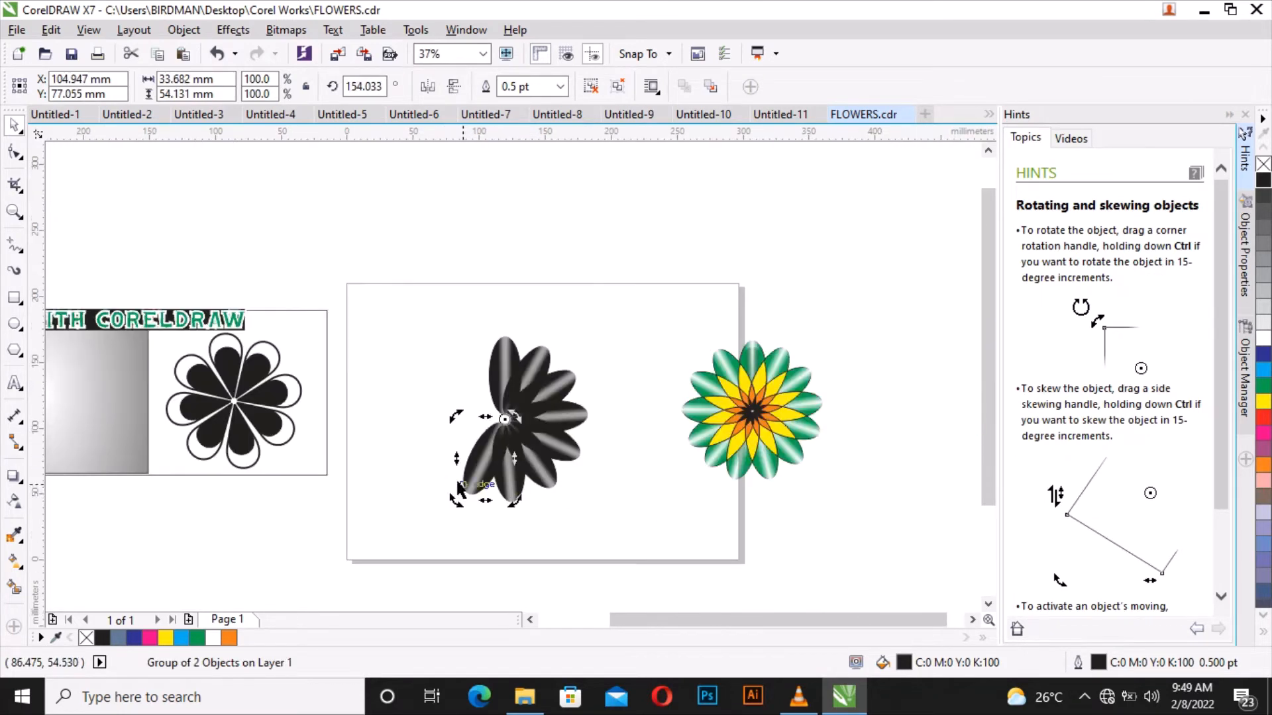
scroll(466, 481, "up", 1)
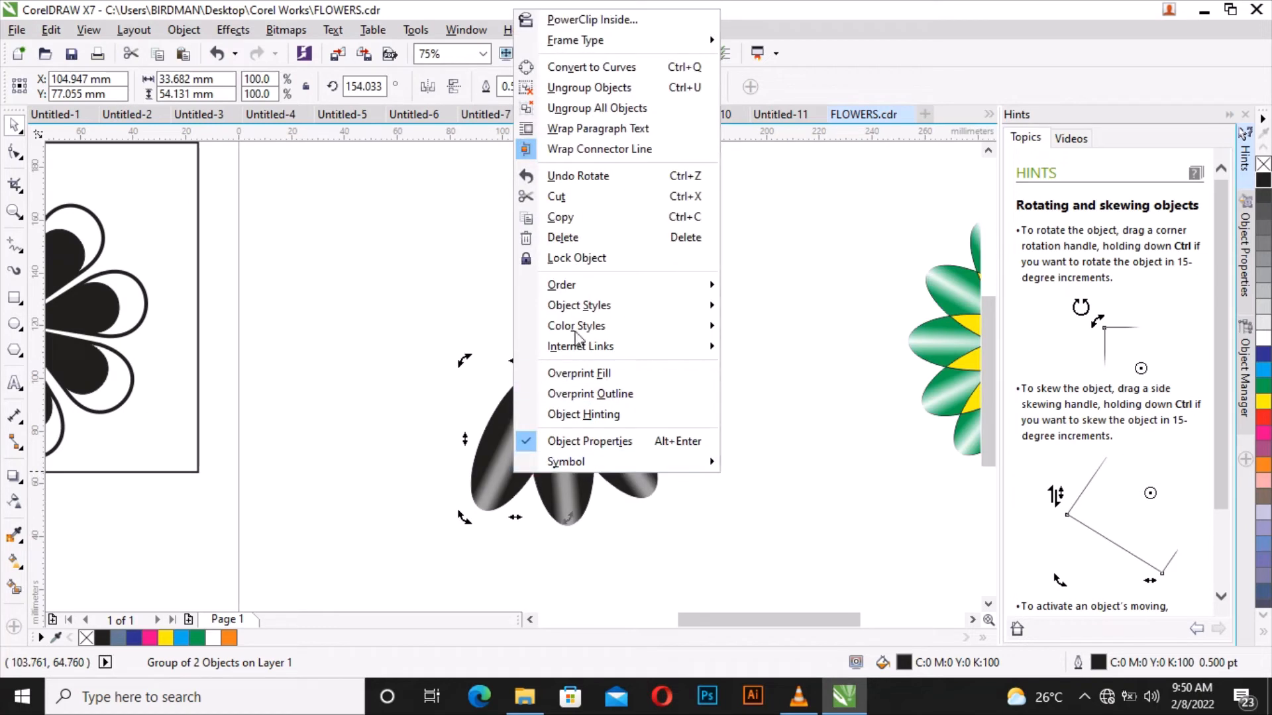
left_click(560, 218)
right_click(770, 273)
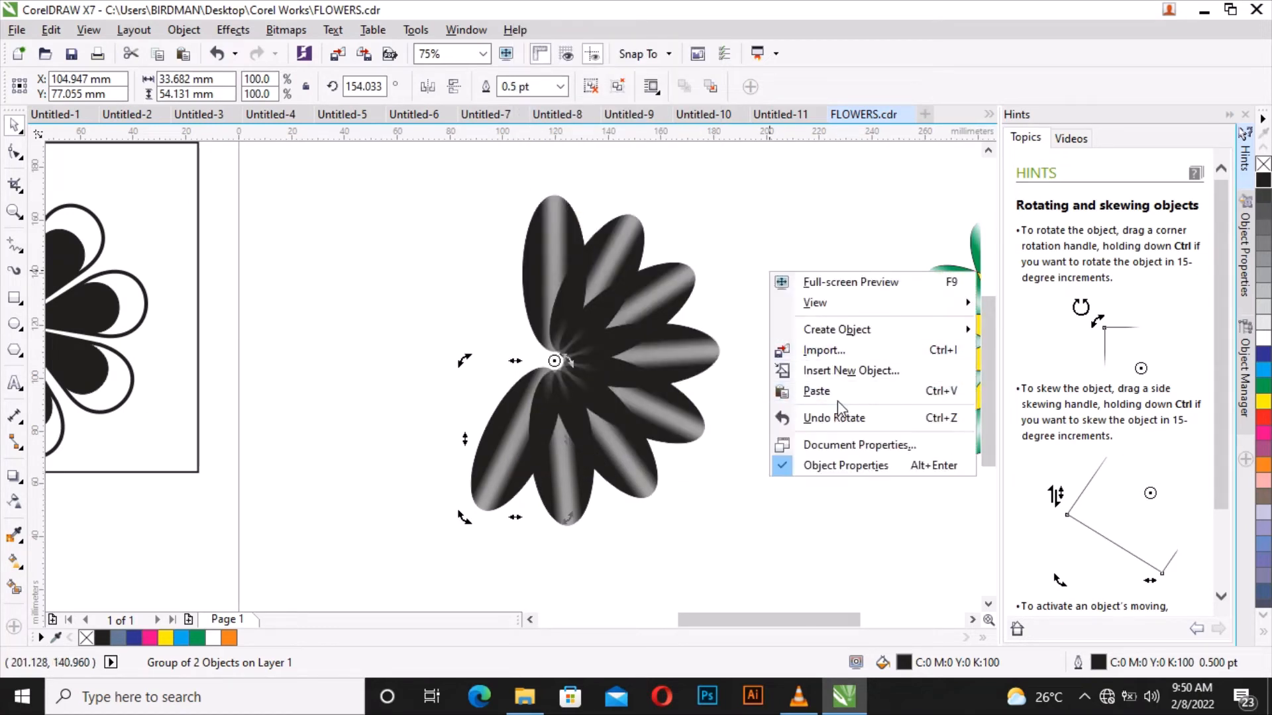
left_click(836, 392)
left_click_drag(468, 530, 424, 452)
left_click(498, 471)
left_click(503, 474)
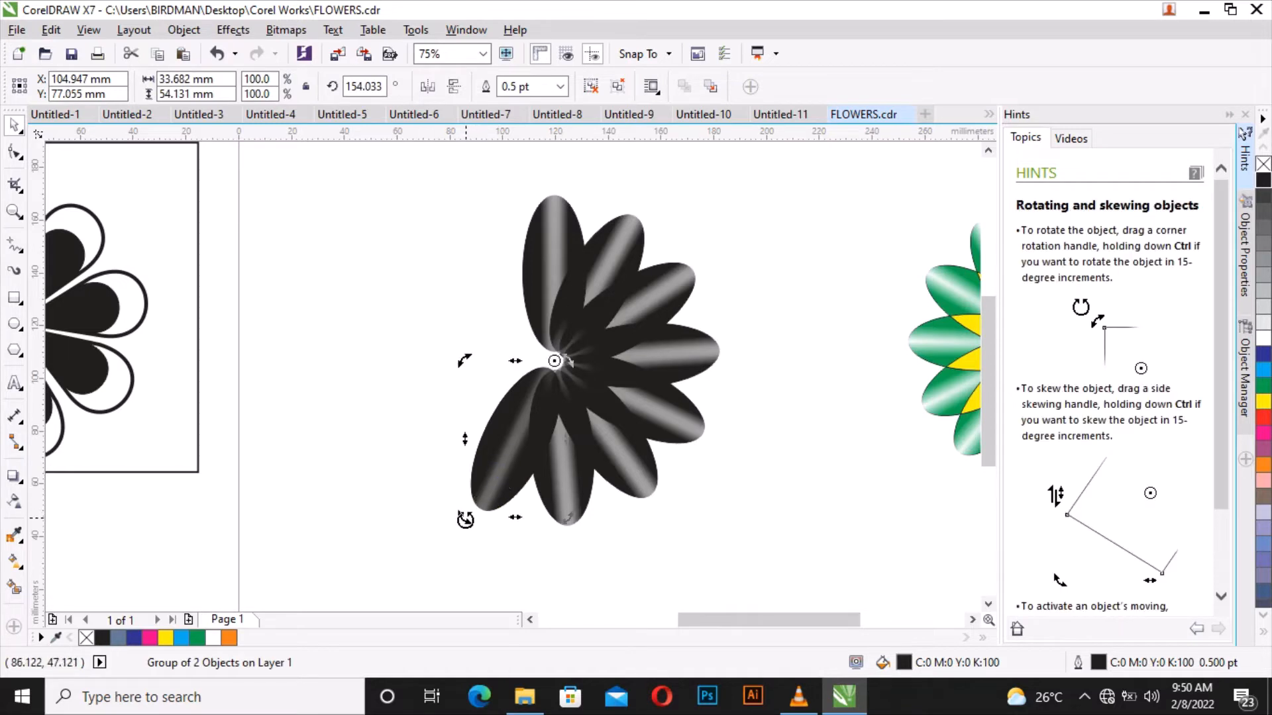
left_click_drag(463, 519, 406, 462)
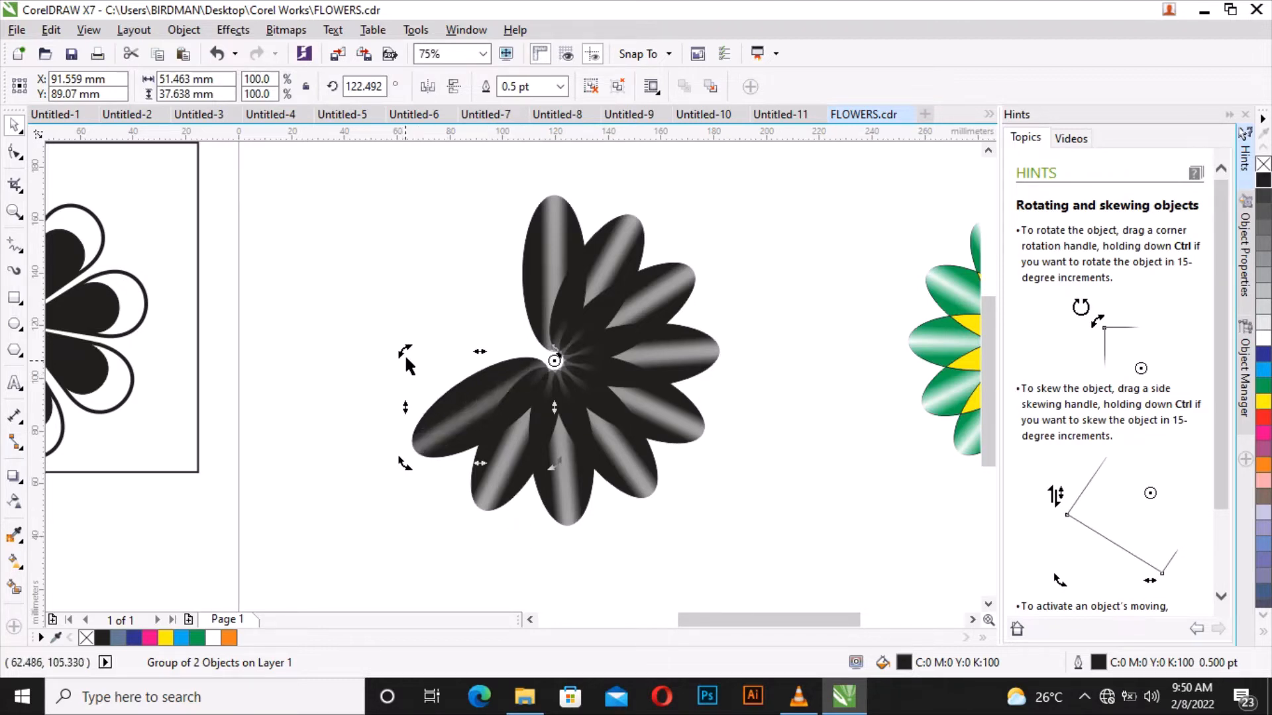
- Rotate a duplicate of the ninth petal clockwise around the shared centre to about 97.6°
left_click_drag(404, 353, 414, 287)
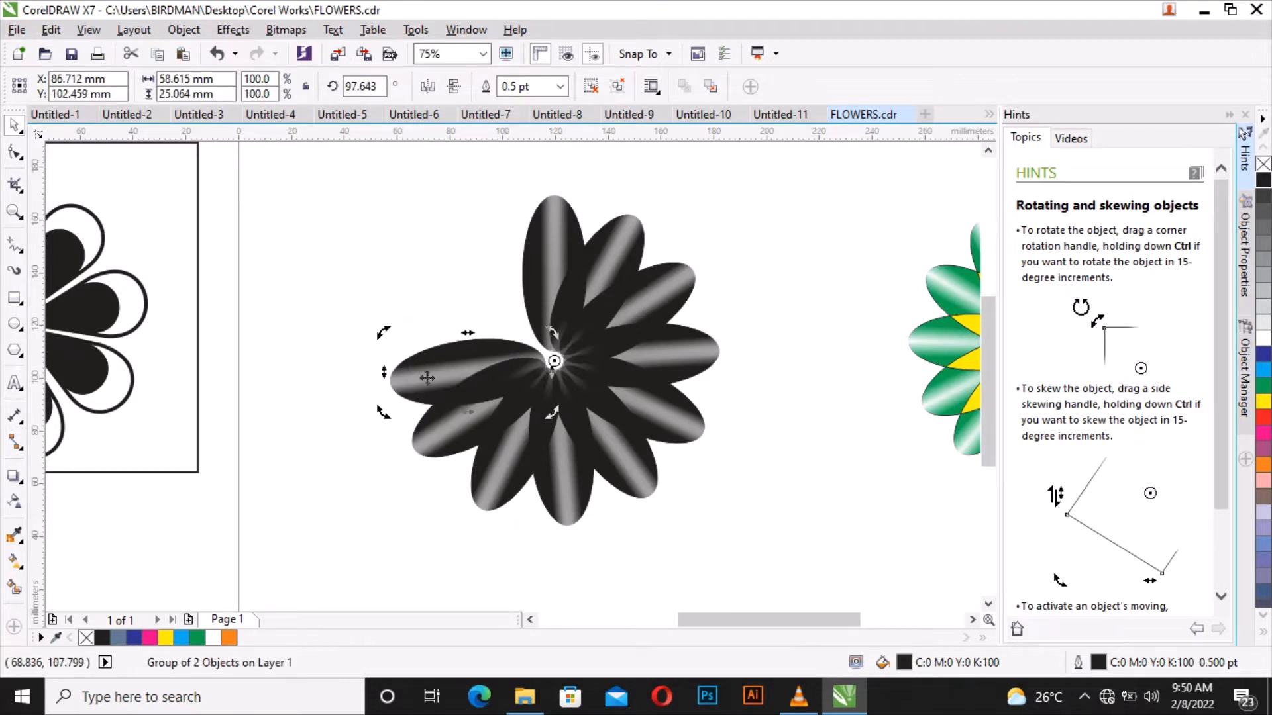
- Adjust the tenth petal's rotation to about 93.1° and complete the ring with duplicates rotated to about 65.5° and 34.3°
mouse_move(383, 334)
left_mouse_down()
mouse_move(380, 312)
mouse_move(379, 331)
left_mouse_up()
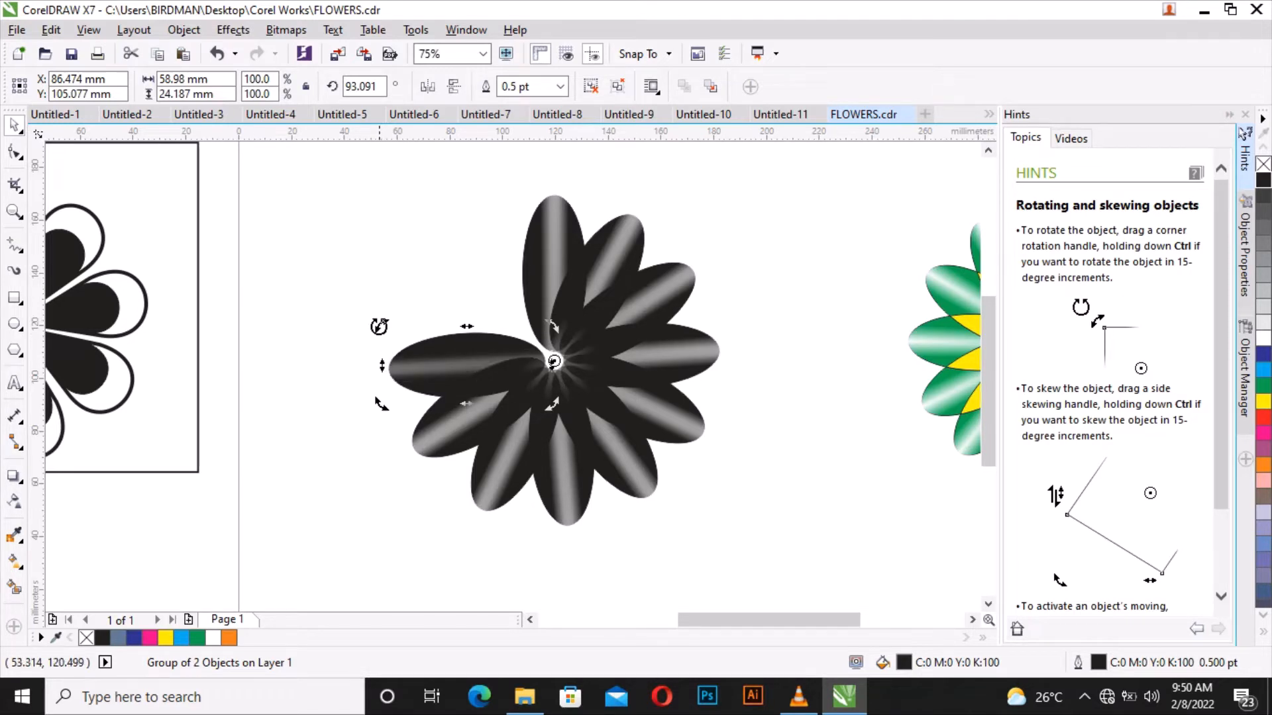
left_click_drag(378, 326, 389, 273)
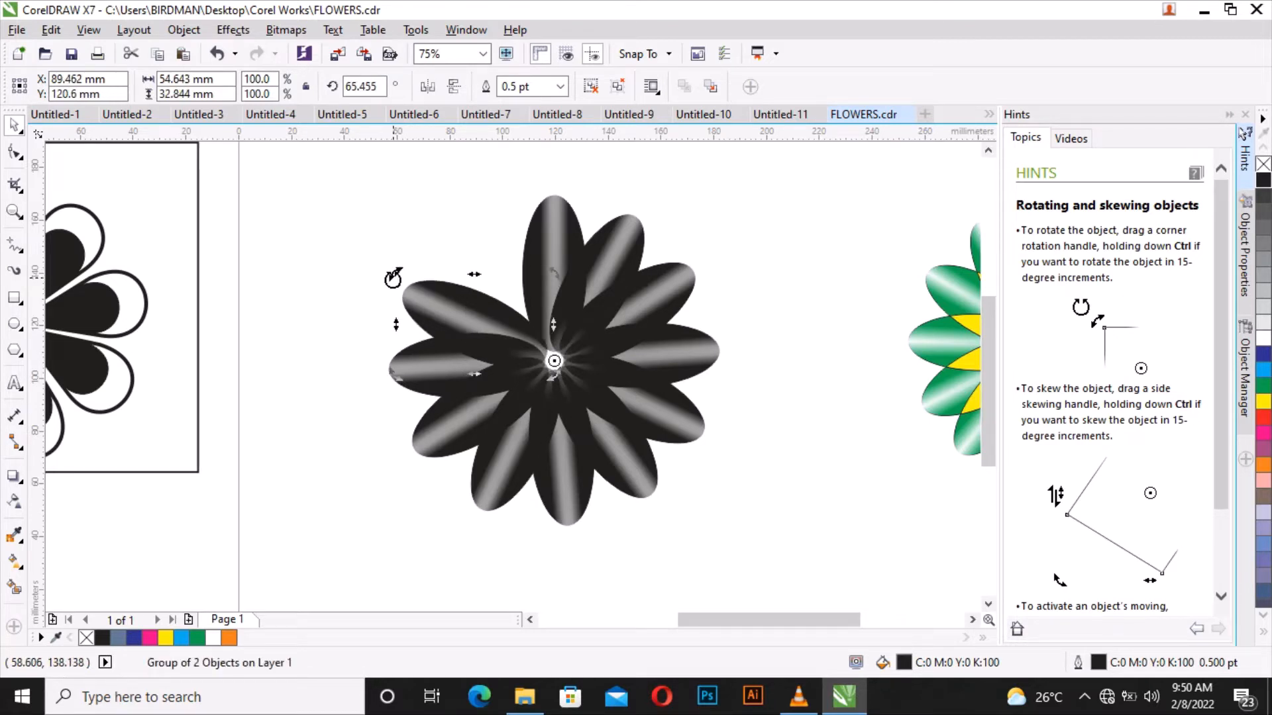
left_click_drag(395, 270, 446, 213)
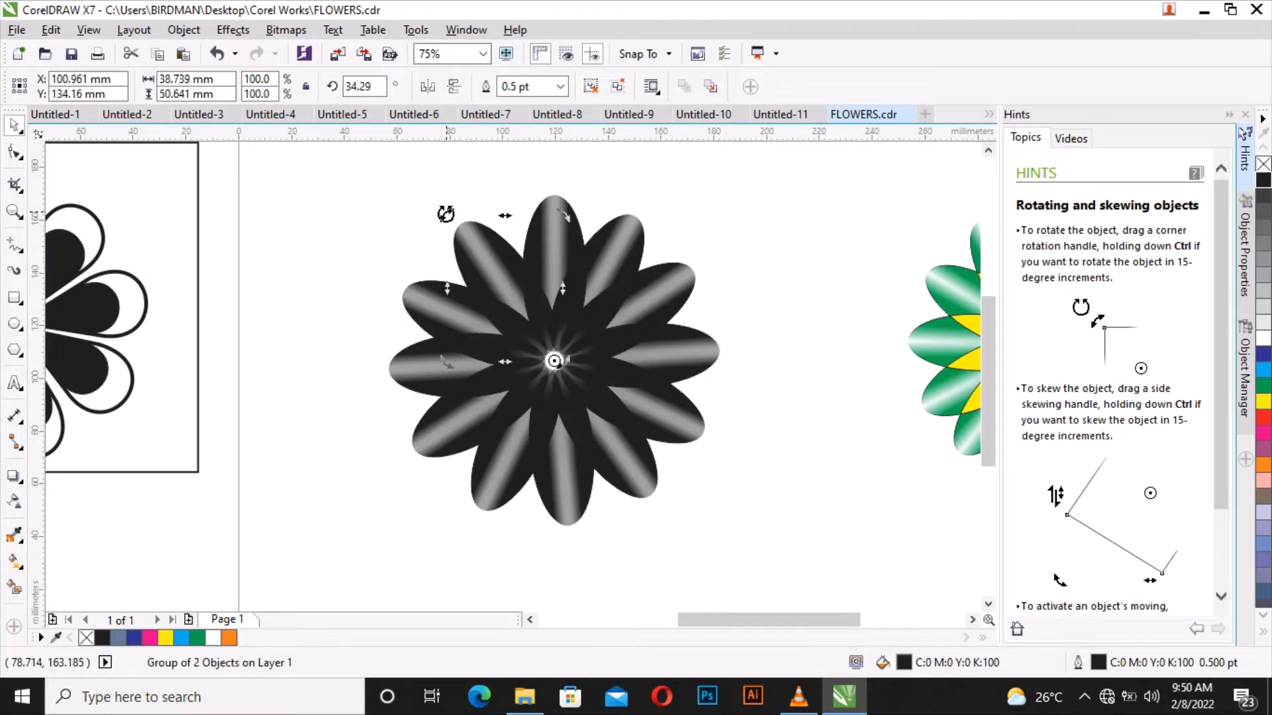
scroll(516, 357, "down", 1)
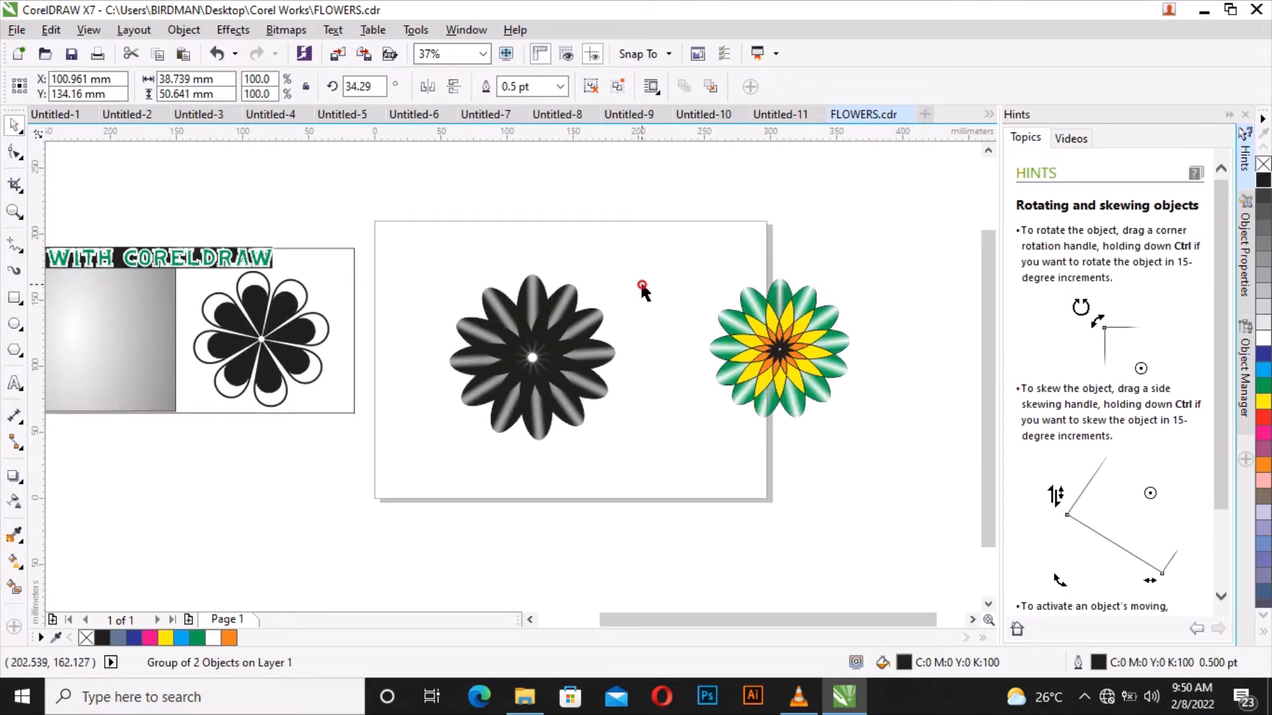
left_click(642, 287)
- Move the grouped coloured sample flower slightly closer to the dark flower, to about X 295.6 mm and Y 115.9 mm
scroll(563, 370, "up", 1)
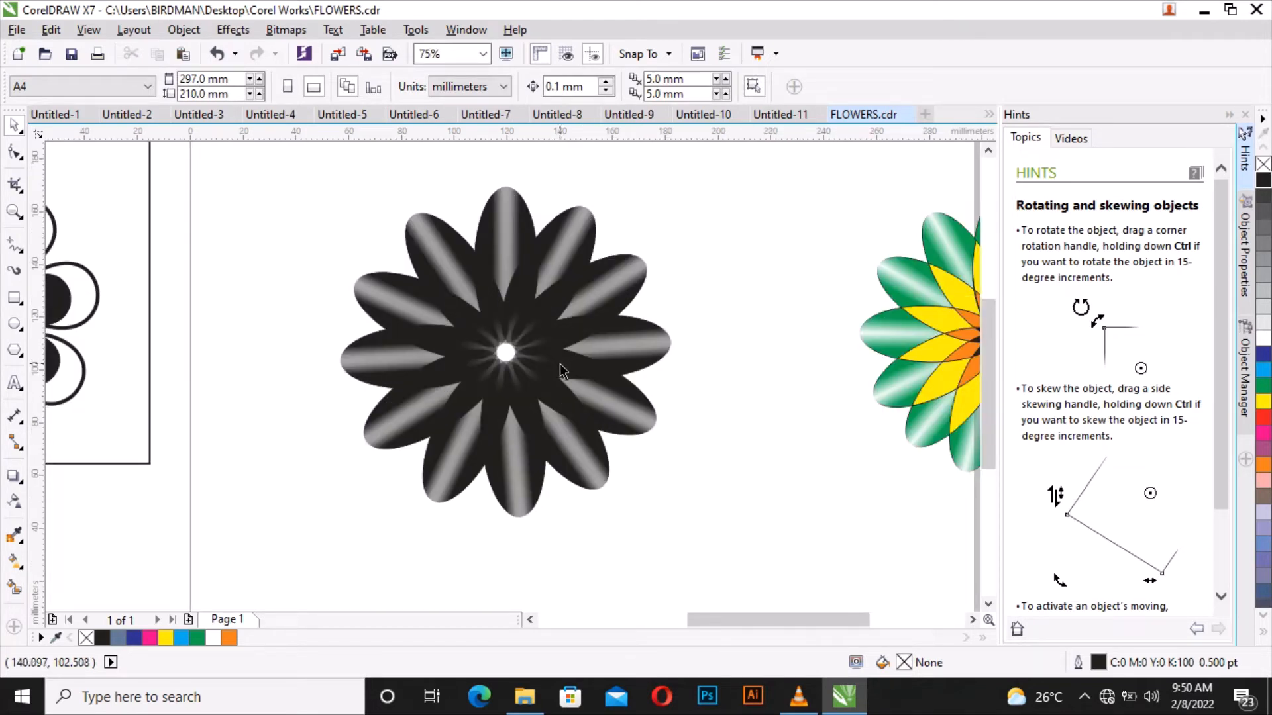
scroll(539, 372, "down", 1)
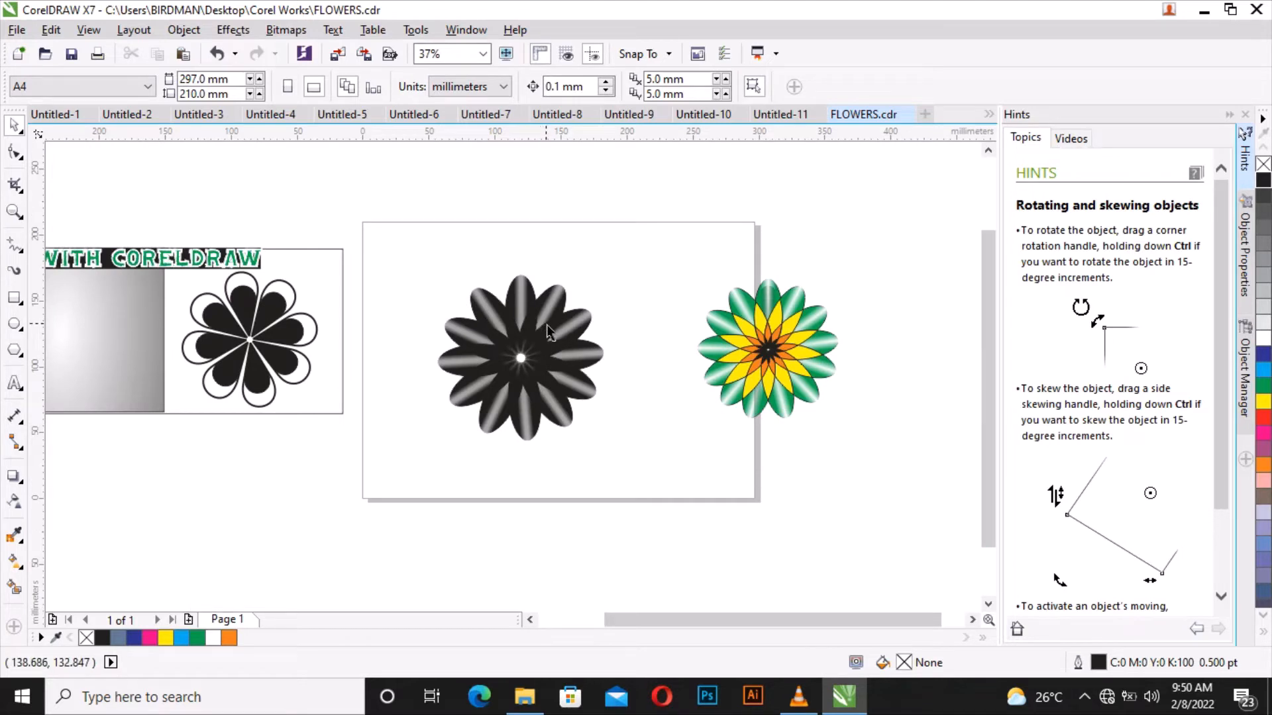
left_click(781, 345)
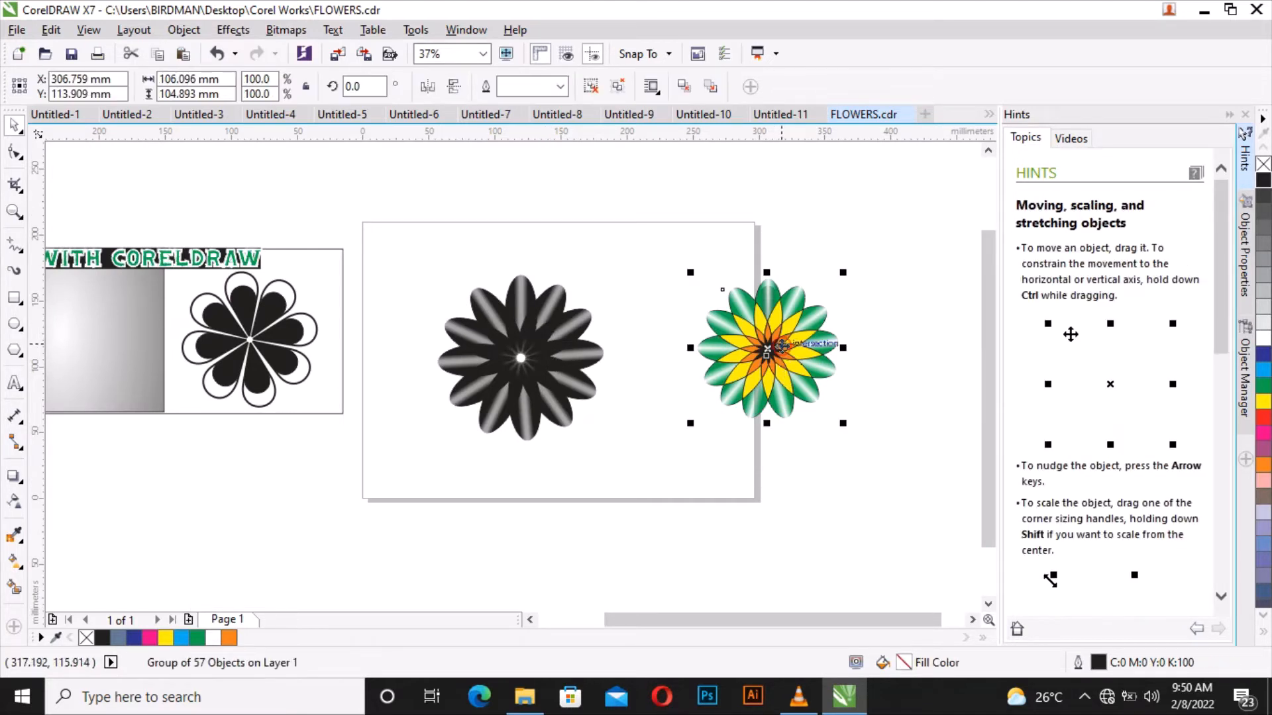
mouse_move(800, 336)
left_mouse_down()
mouse_move(786, 335)
mouse_move(798, 336)
left_mouse_up()
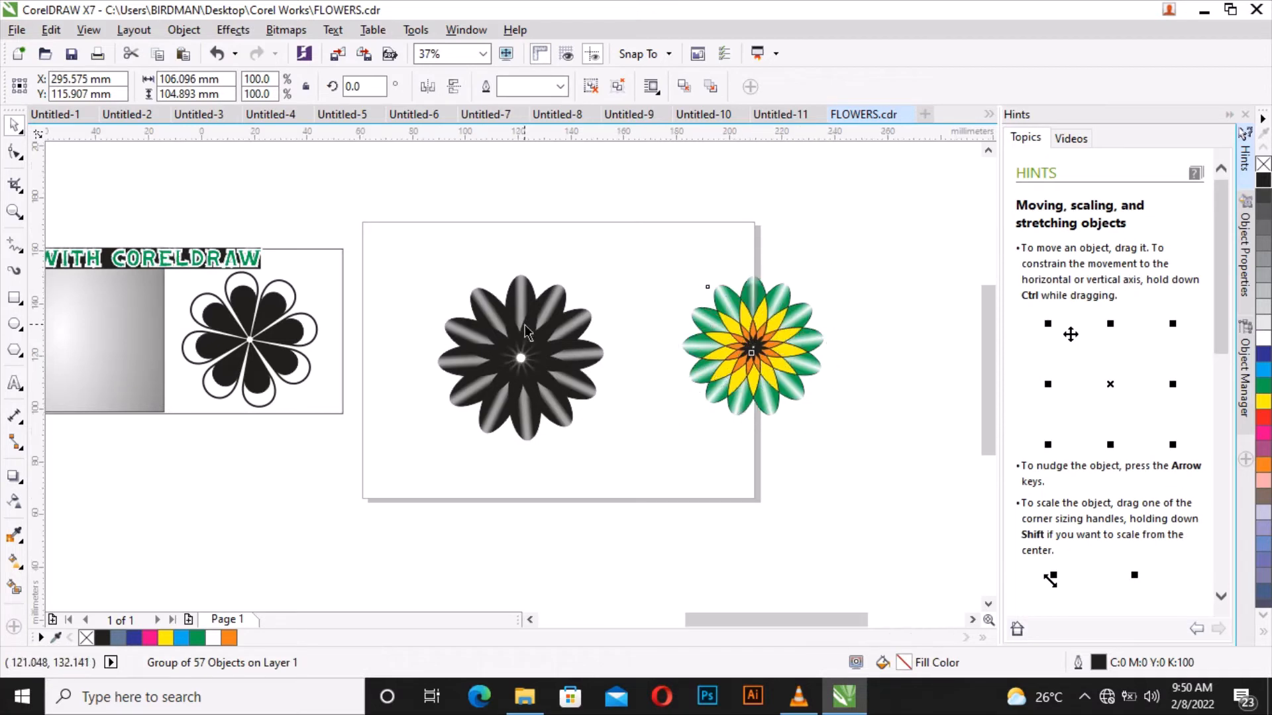
scroll(524, 329, "up", 1)
left_click(509, 275)
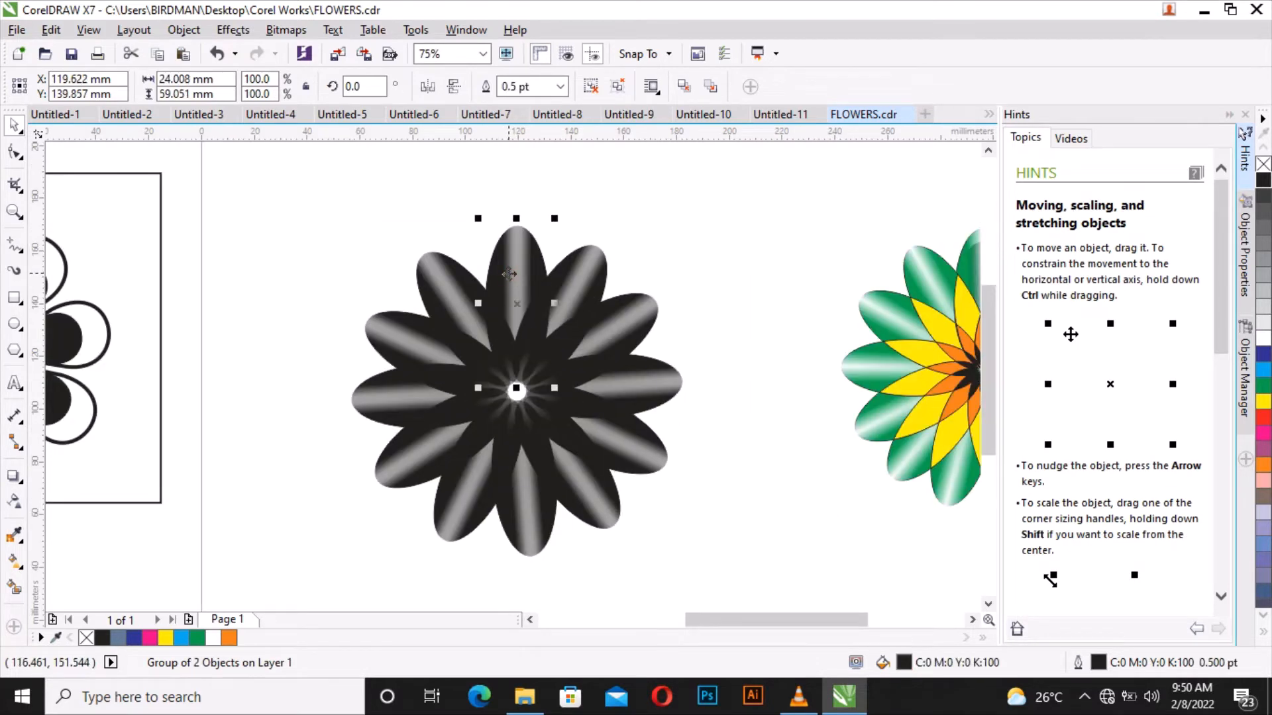
left_click(602, 207)
scroll(512, 283, "down", 1)
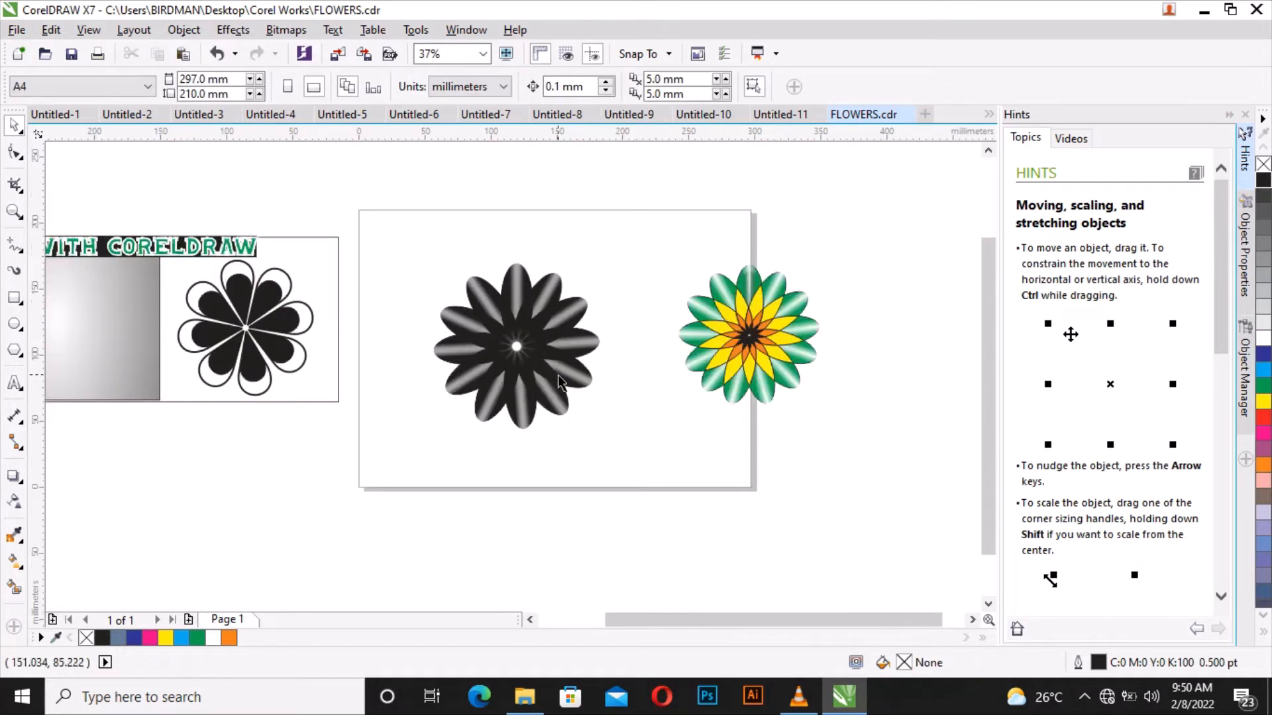
scroll(543, 379, "up", 1)
- Try a green fill on the second petal clockwise from the dark flower's top petal, and undo it
left_click(598, 248)
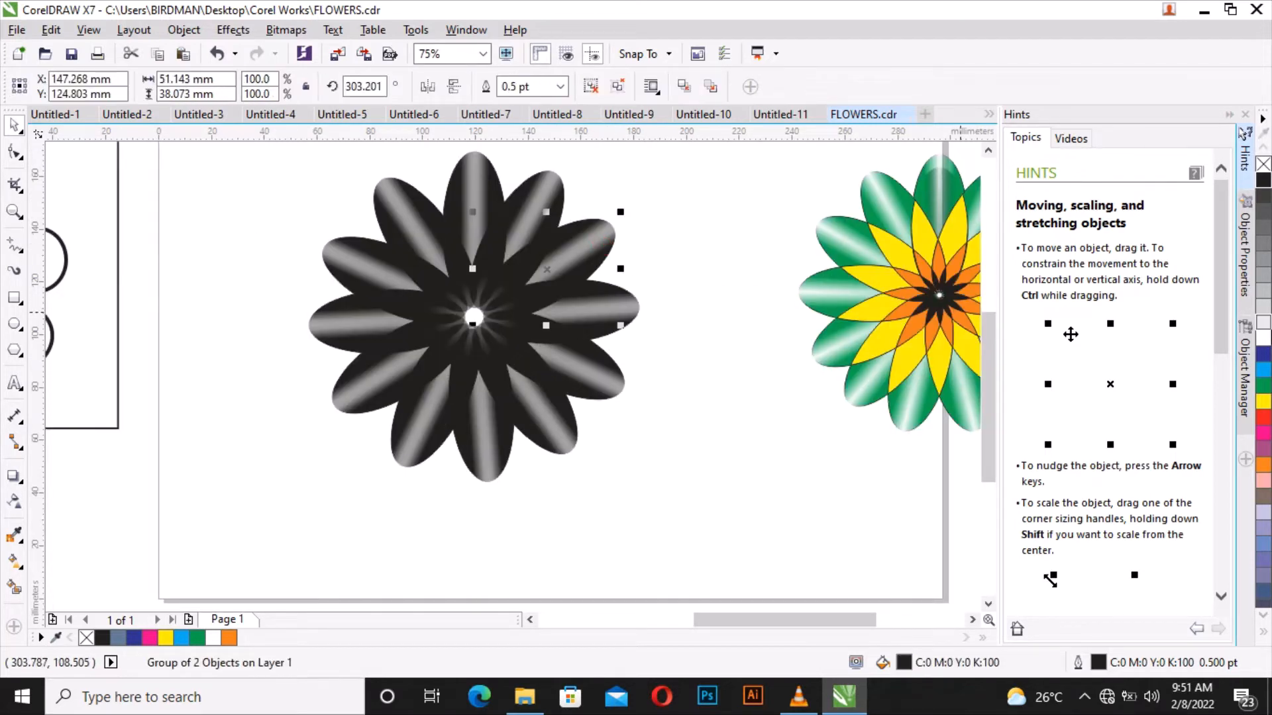
left_click(1265, 387)
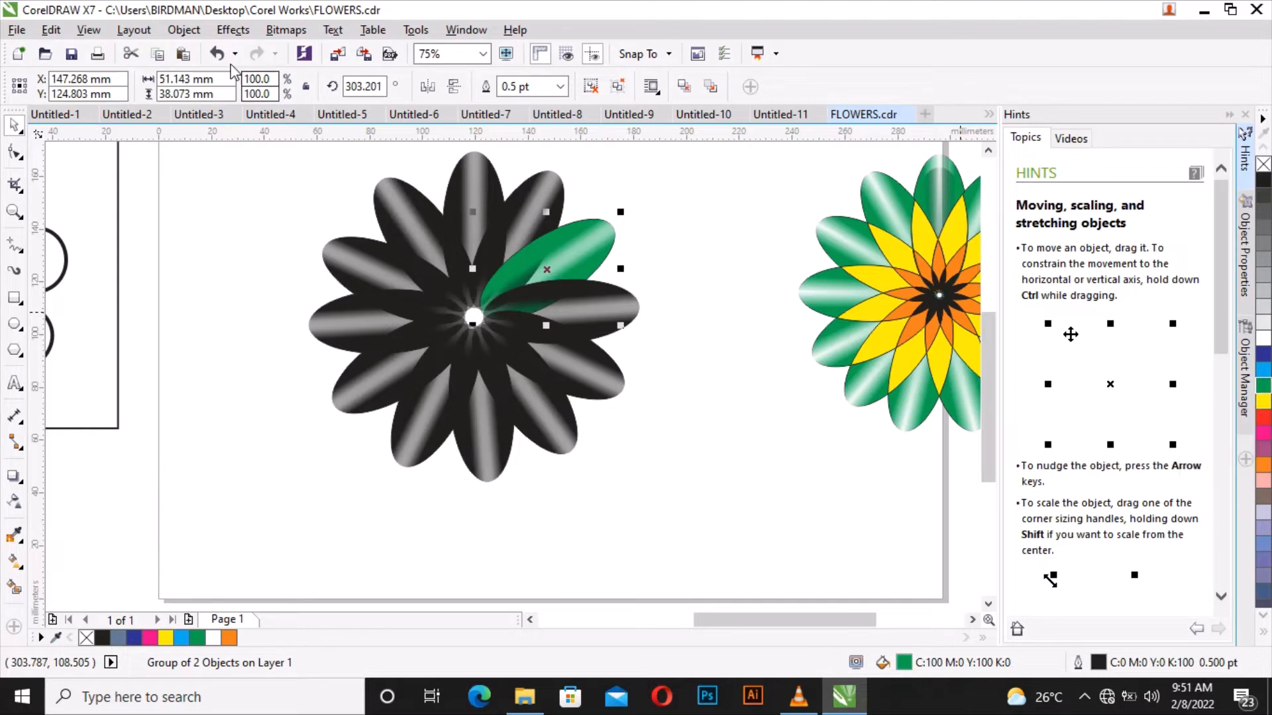
left_click(217, 54)
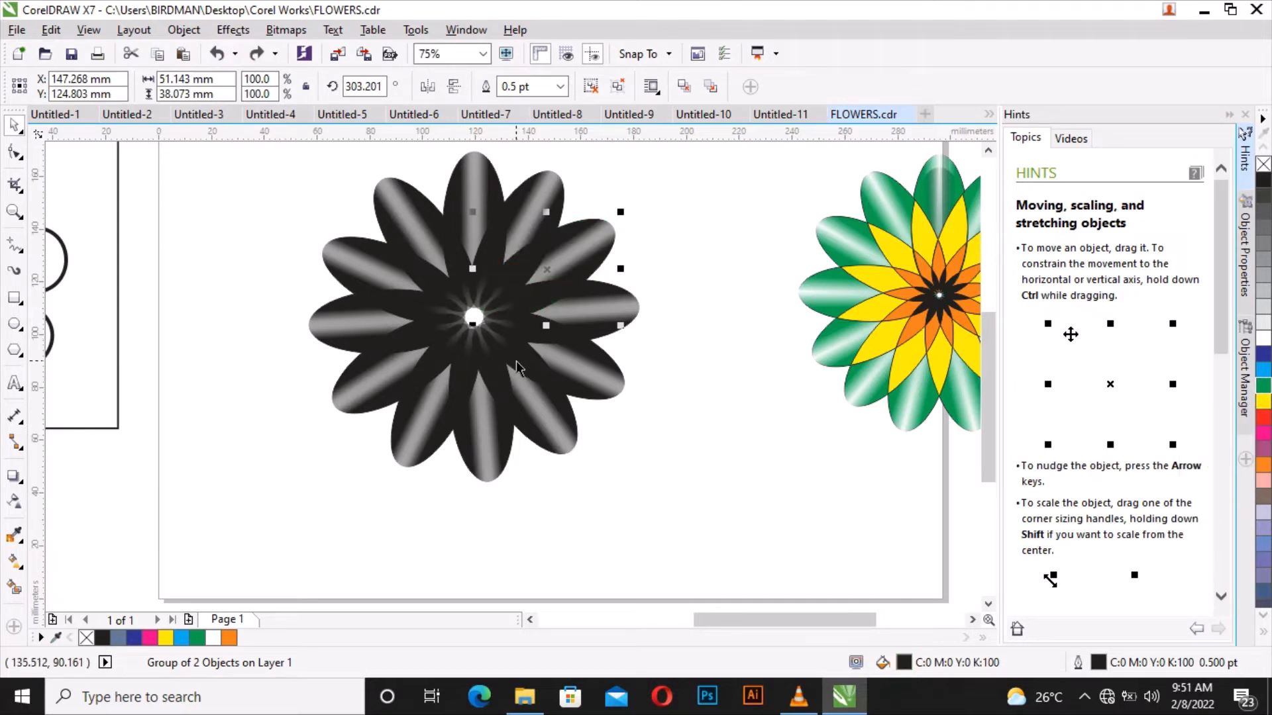
scroll(529, 351, "down", 1)
scroll(534, 352, "up", 1)
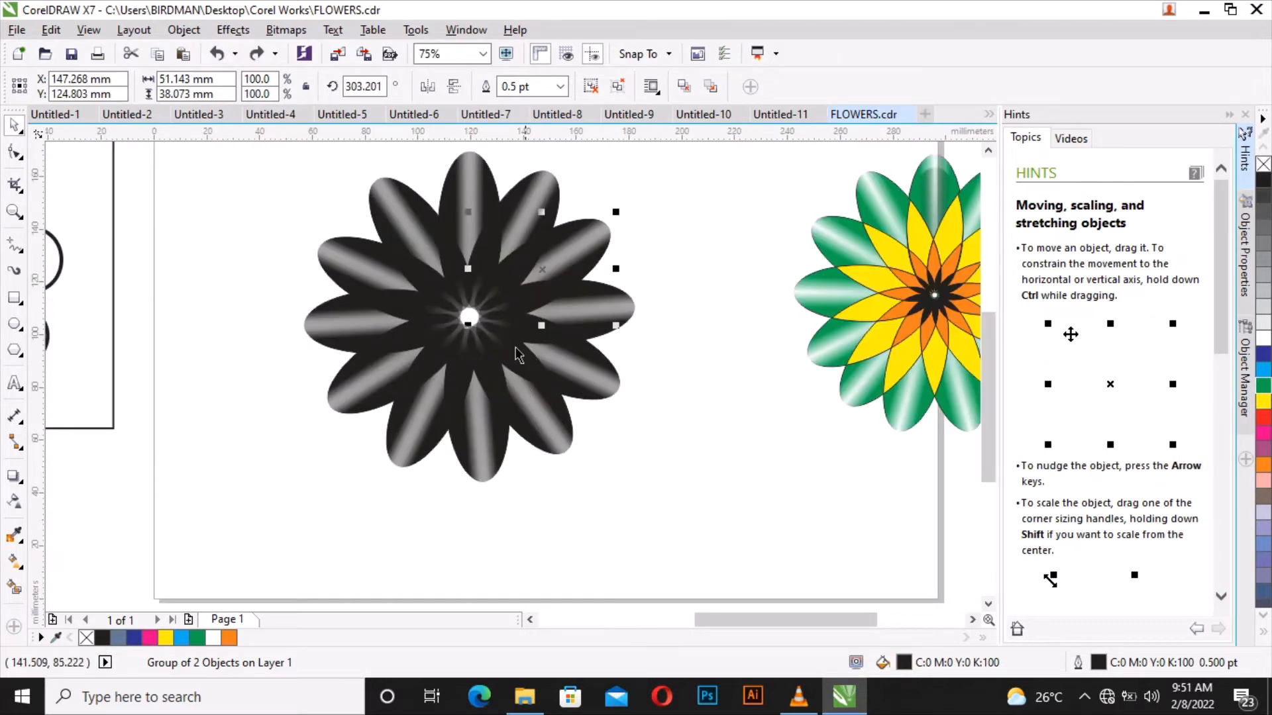
left_click(216, 338)
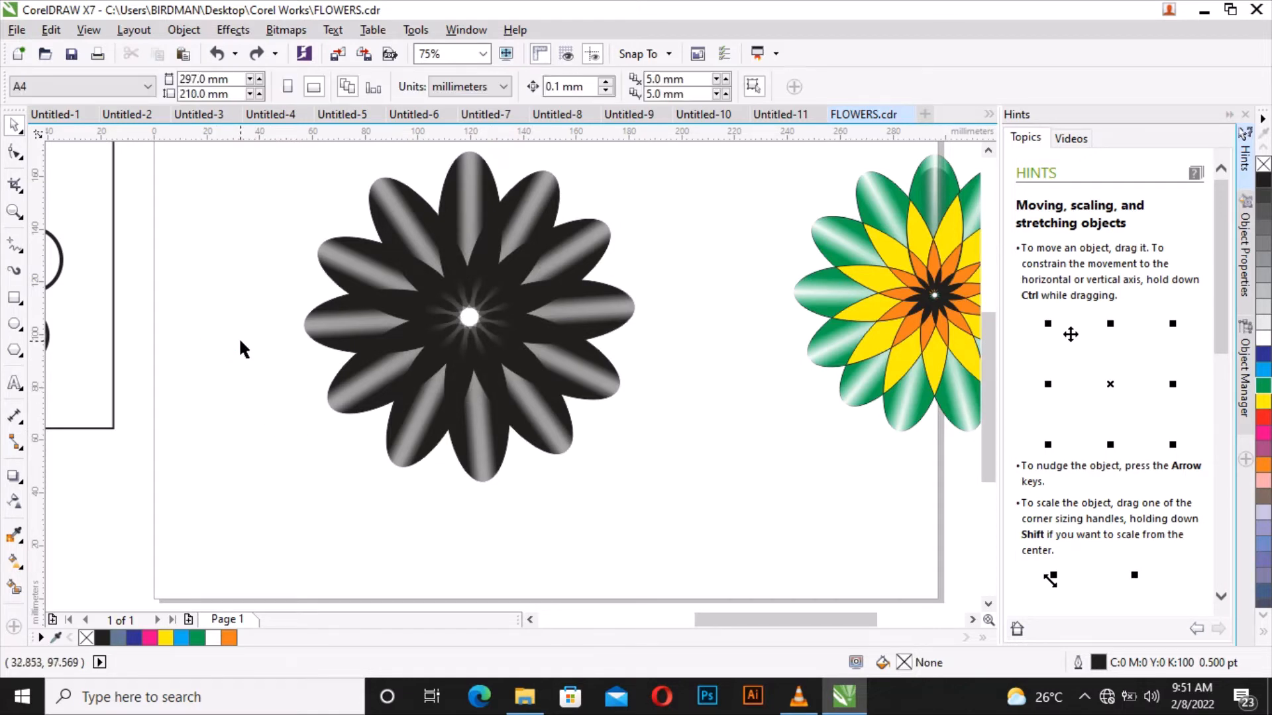
- Use Smart Fill with the blue-grey fill and 0.5 pt black outline on all twelve outer overlap areas between neighbouring petals
left_click(14, 587)
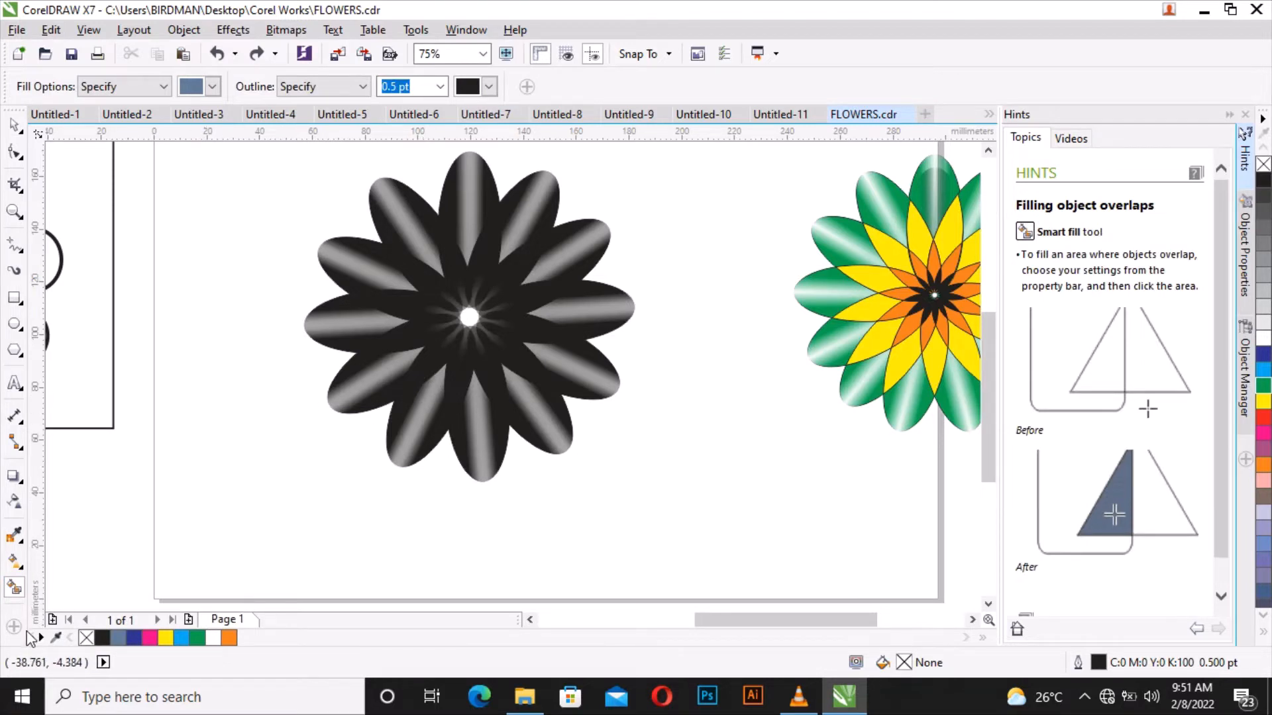
scroll(406, 382, "up", 2)
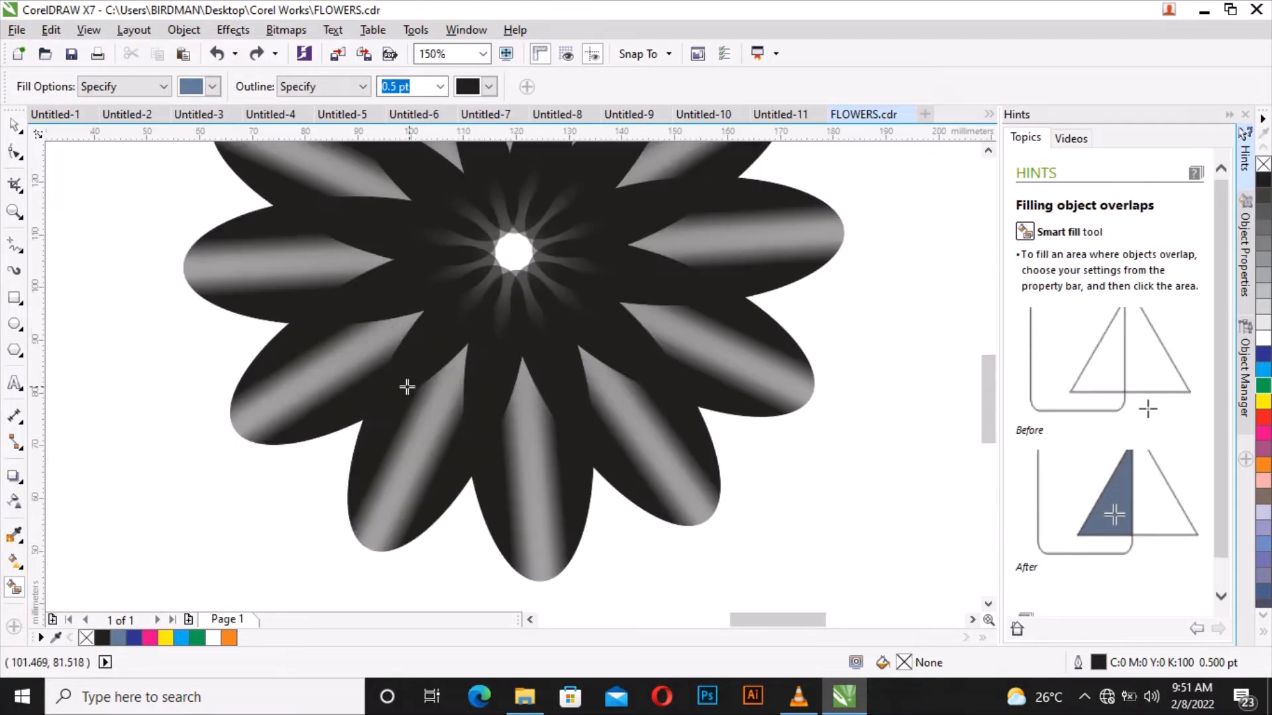
scroll(406, 383, "down", 2)
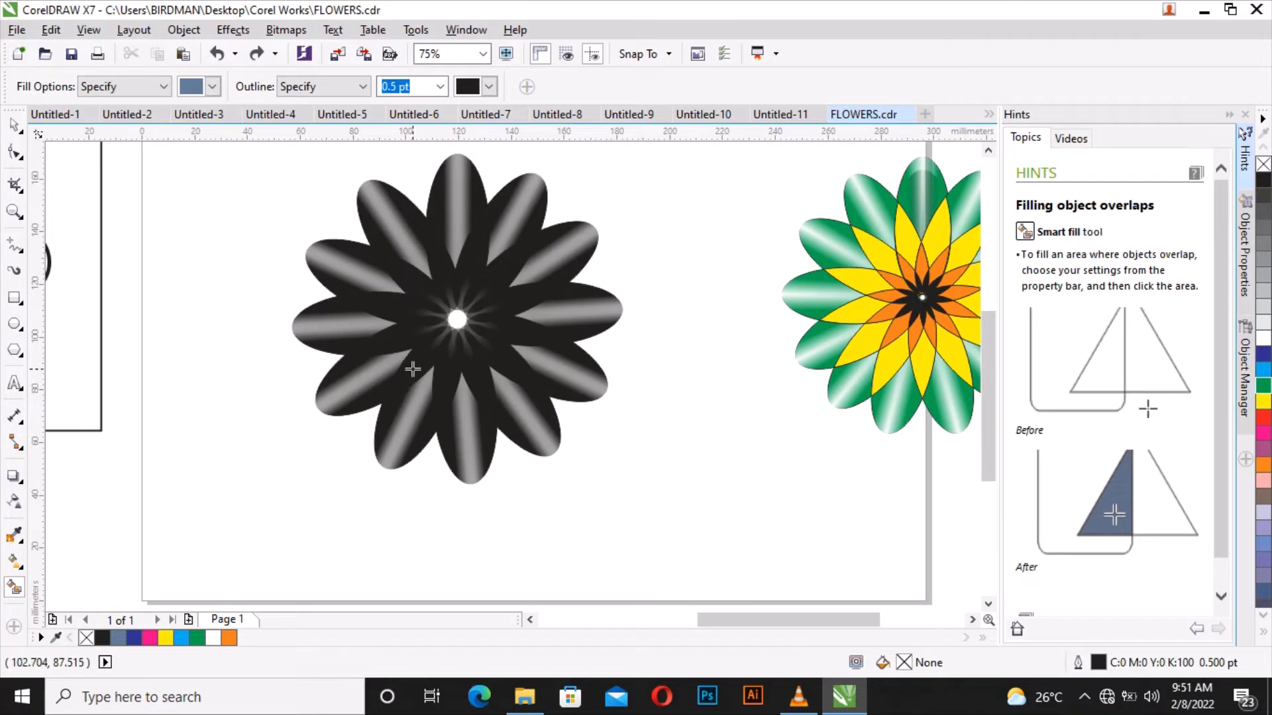
left_click(413, 369)
left_click(392, 342)
left_click(389, 308)
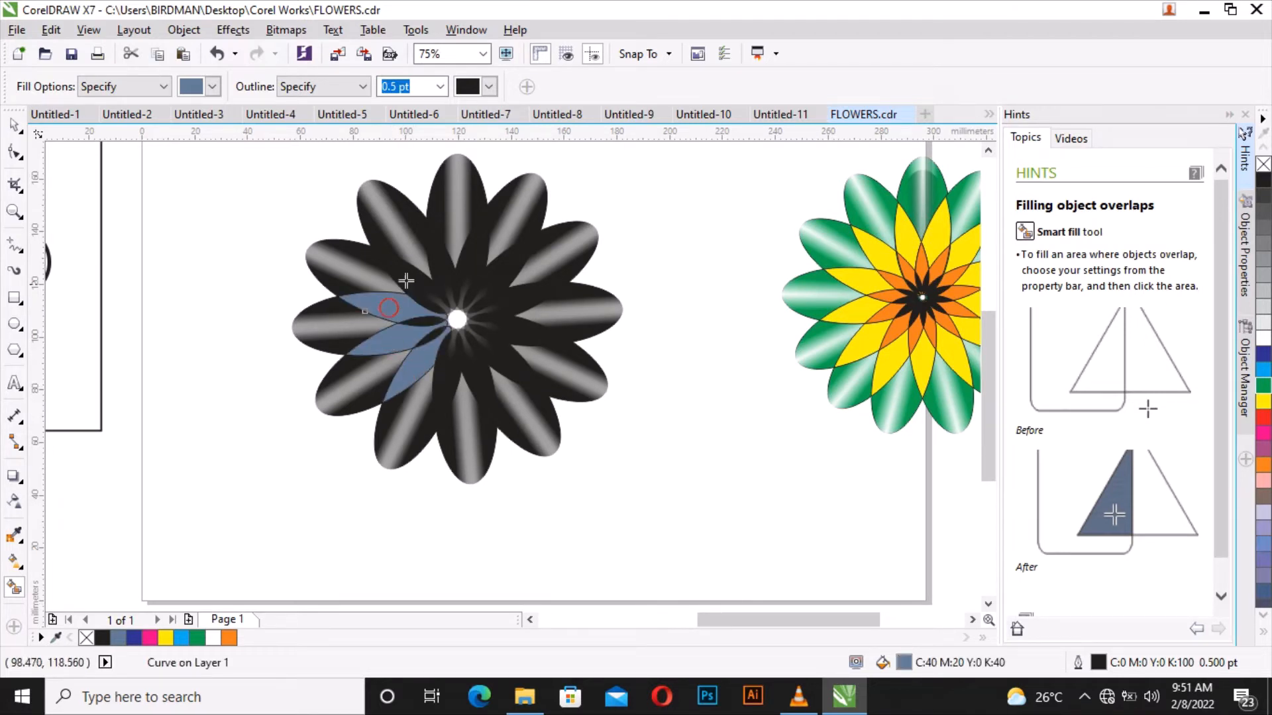
left_click(406, 281)
left_click(434, 264)
left_click(469, 253)
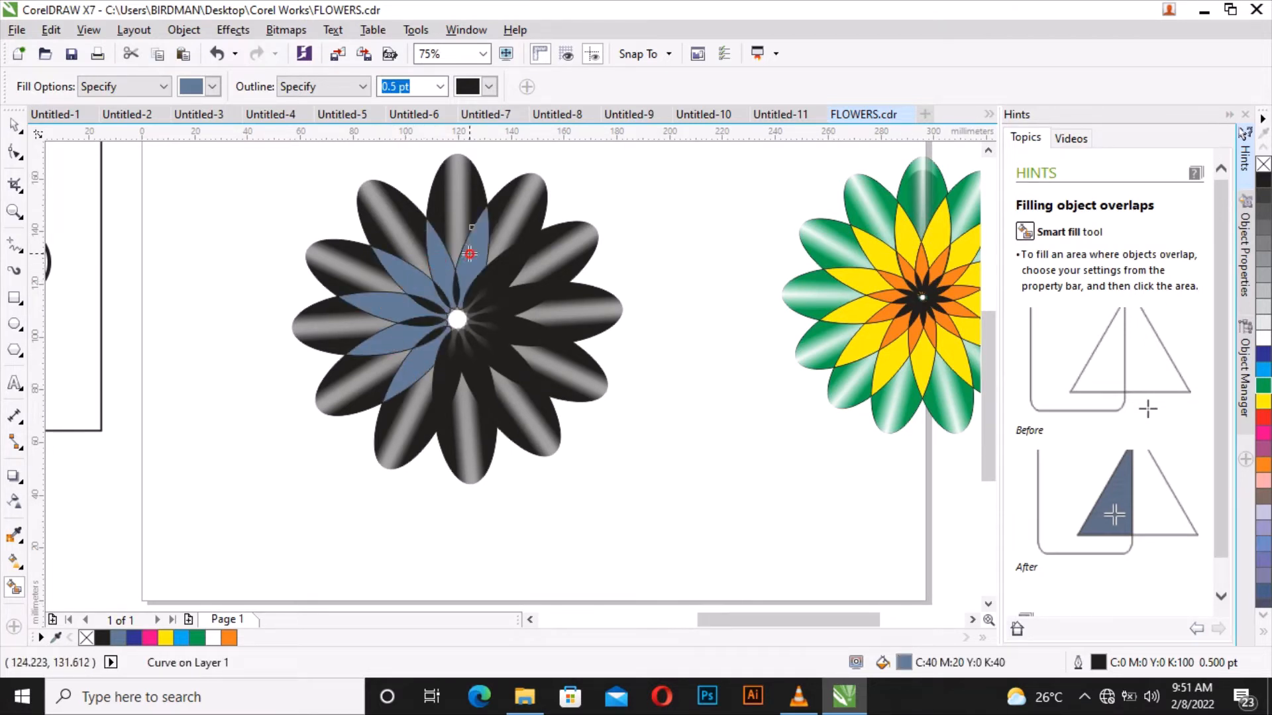
left_click(489, 269)
left_click(519, 303)
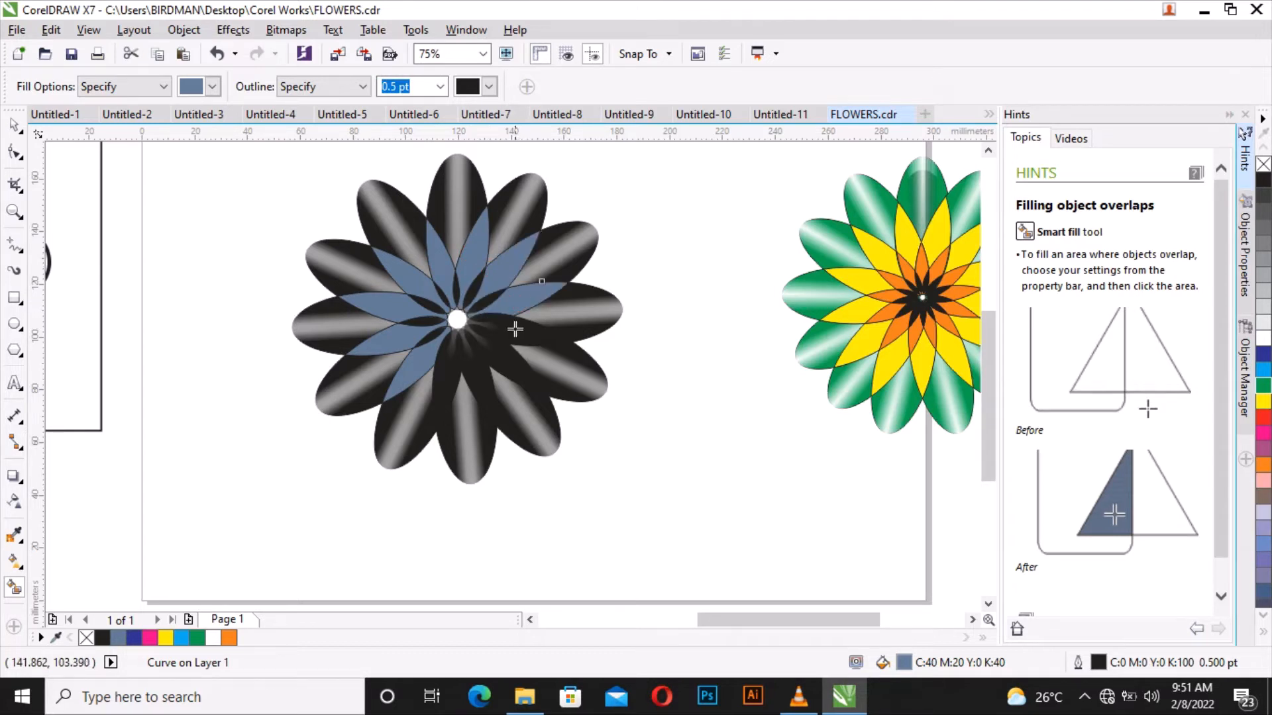
left_click(515, 329)
left_click(500, 363)
left_click(476, 377)
left_click(451, 382)
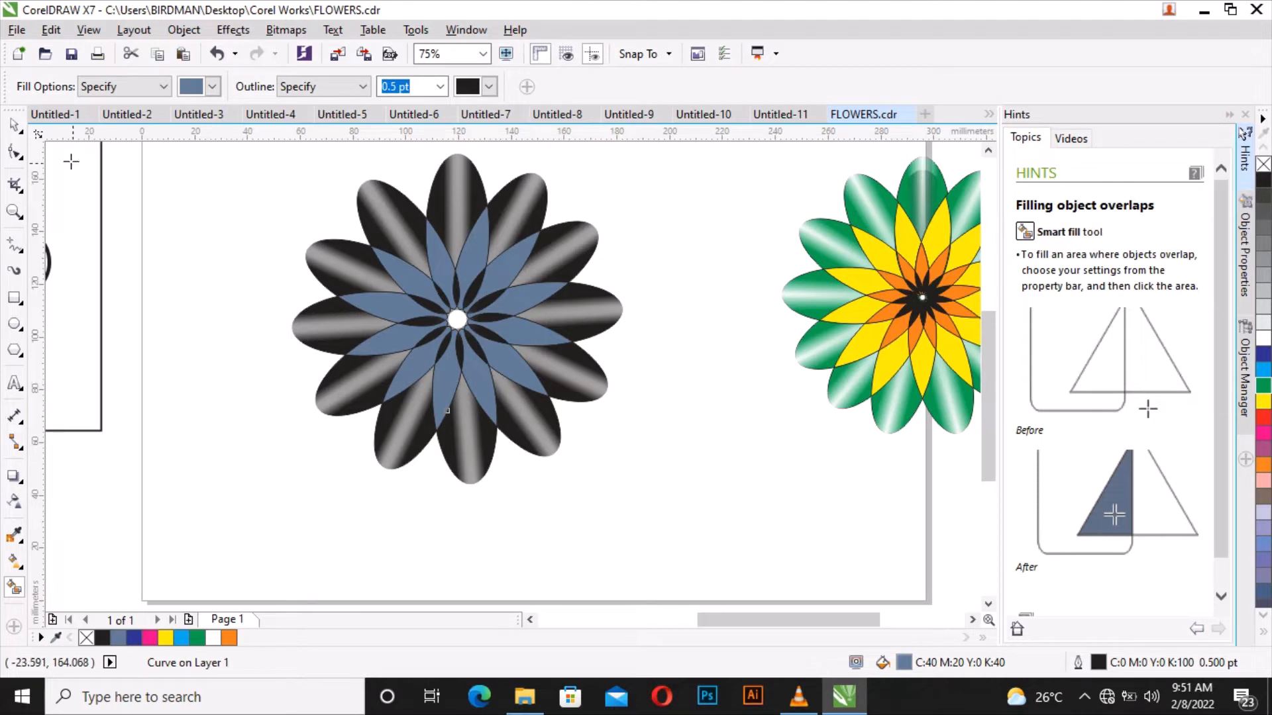
- Select all twelve blue-grey overlap shapes around the dark flower's centre and fill them with yellow
left_click(22, 130)
left_click(434, 261)
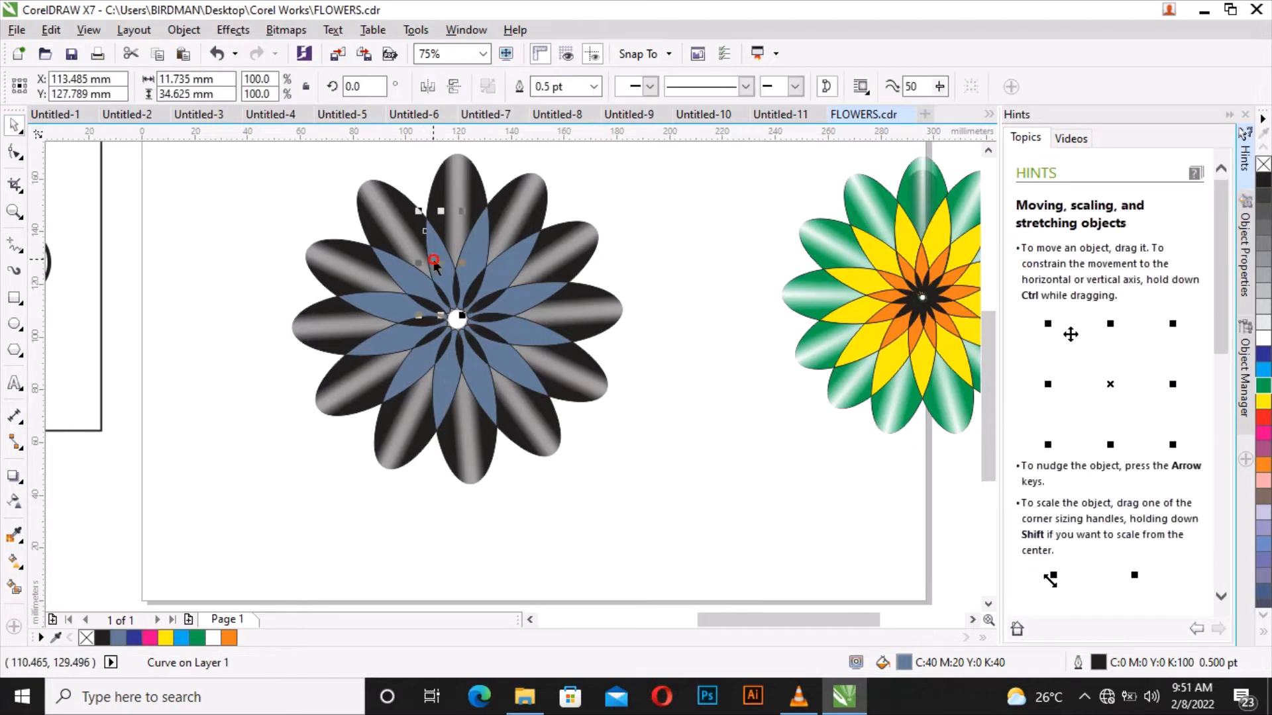
left_click(471, 254, "shift")
left_click(646, 348)
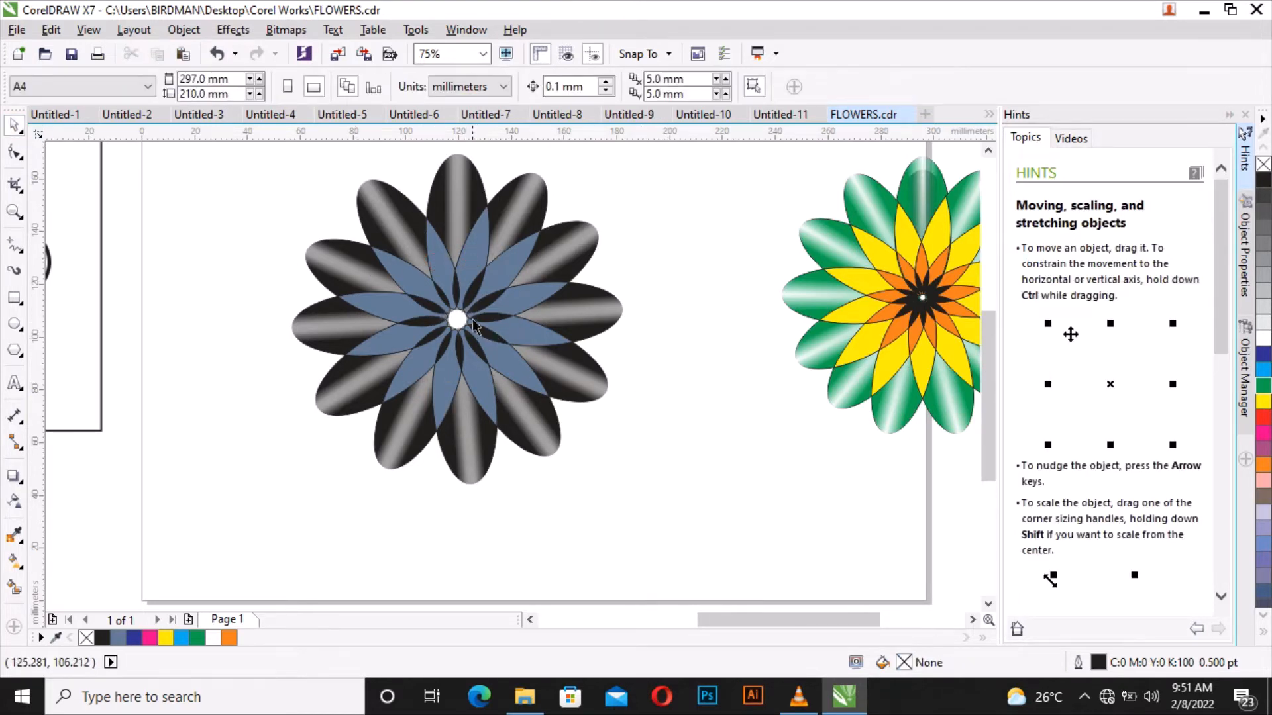
left_click(480, 233)
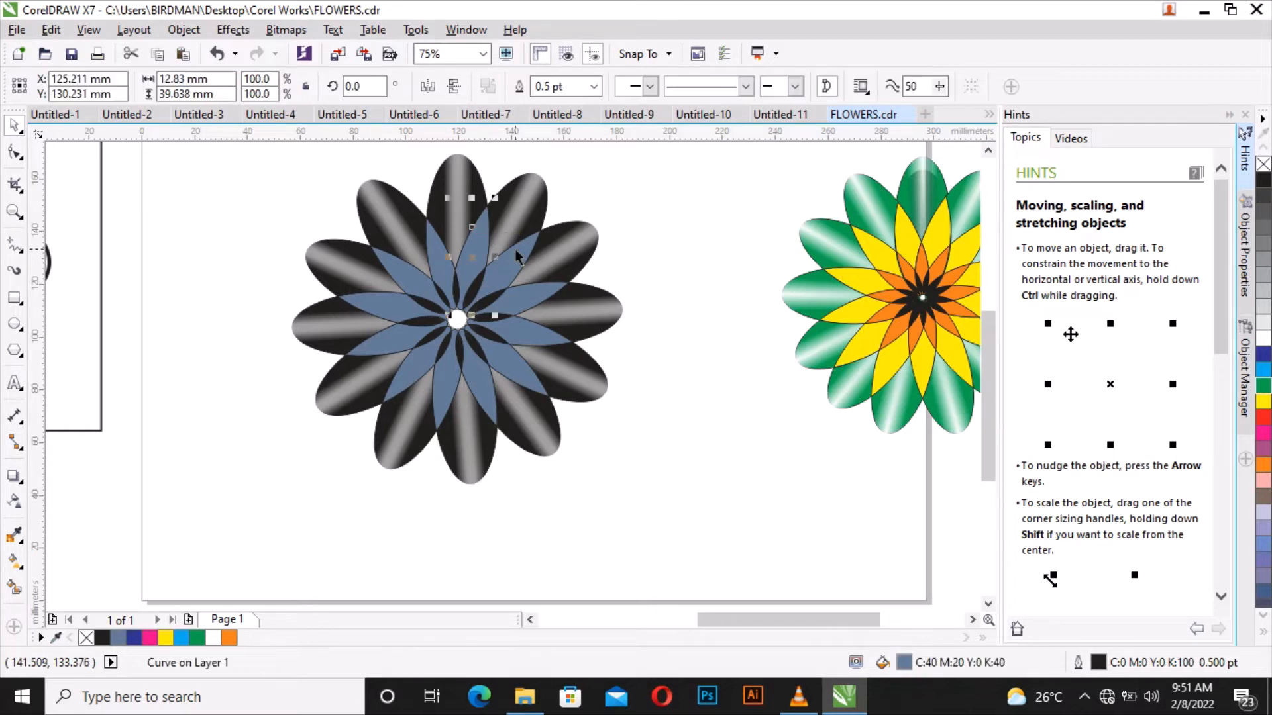
left_click(545, 299, "shift")
left_click(542, 294, "shift")
left_click(528, 332, "shift")
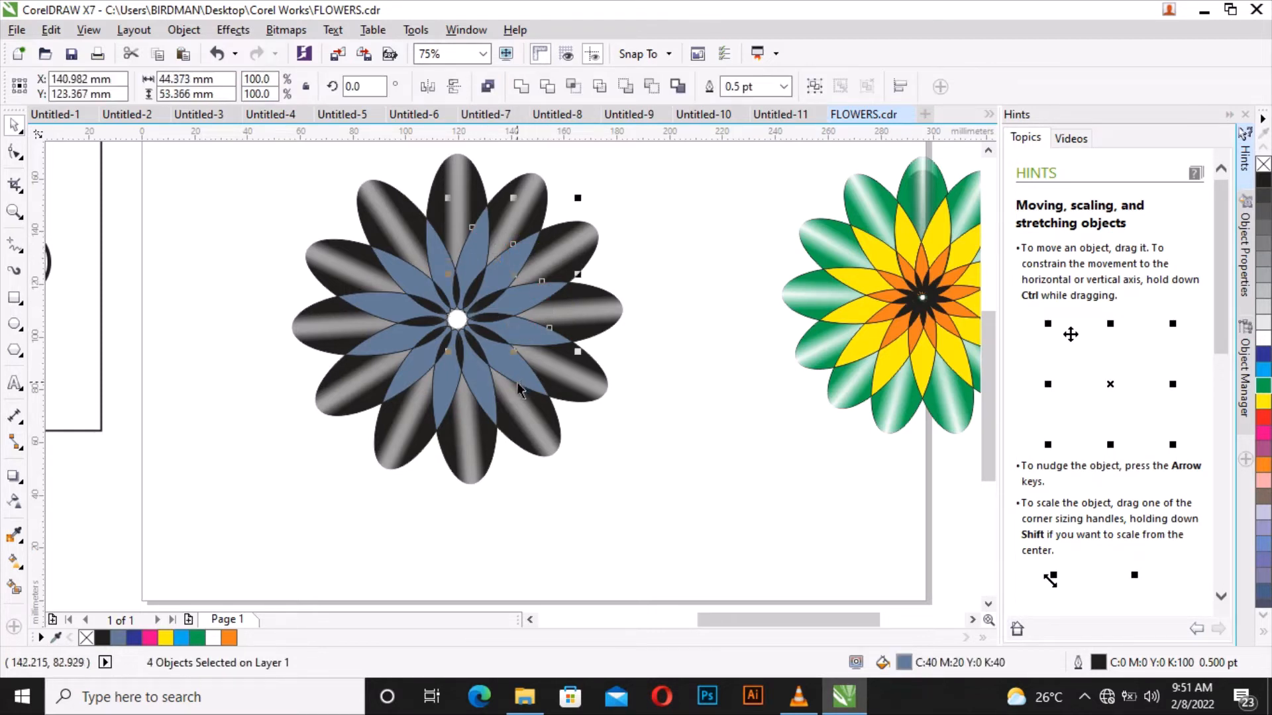
left_click(517, 378, "shift")
left_click(484, 389, "shift")
left_click(443, 385, "shift")
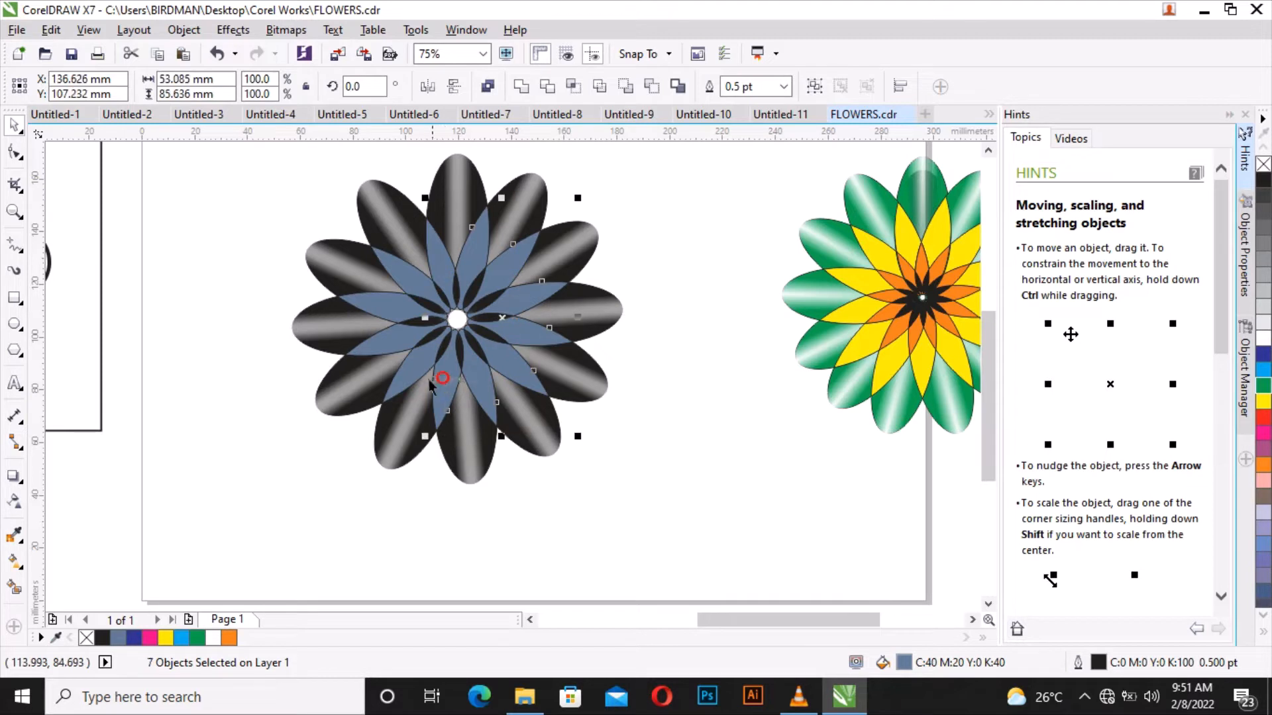
left_click(417, 376, "shift")
left_click(387, 345, "shift")
left_click(382, 298, "shift")
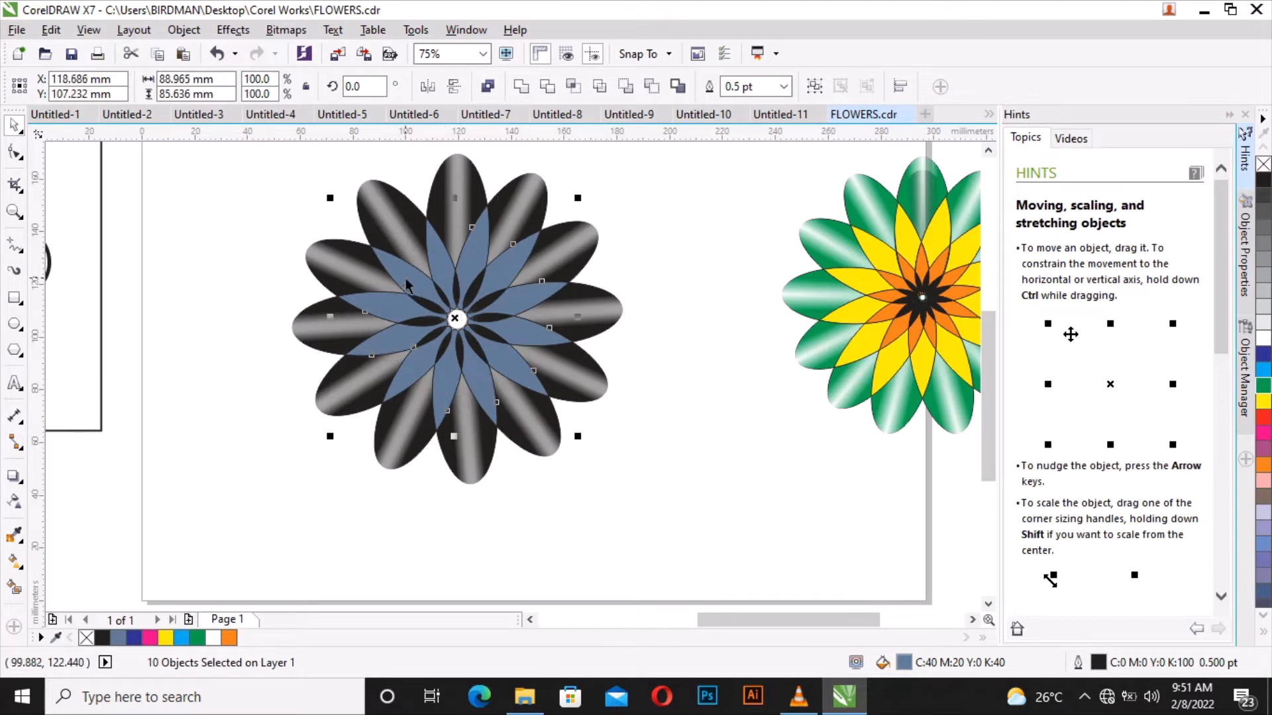
left_click(408, 273, "shift")
left_click(432, 247, "shift")
left_click(1264, 402)
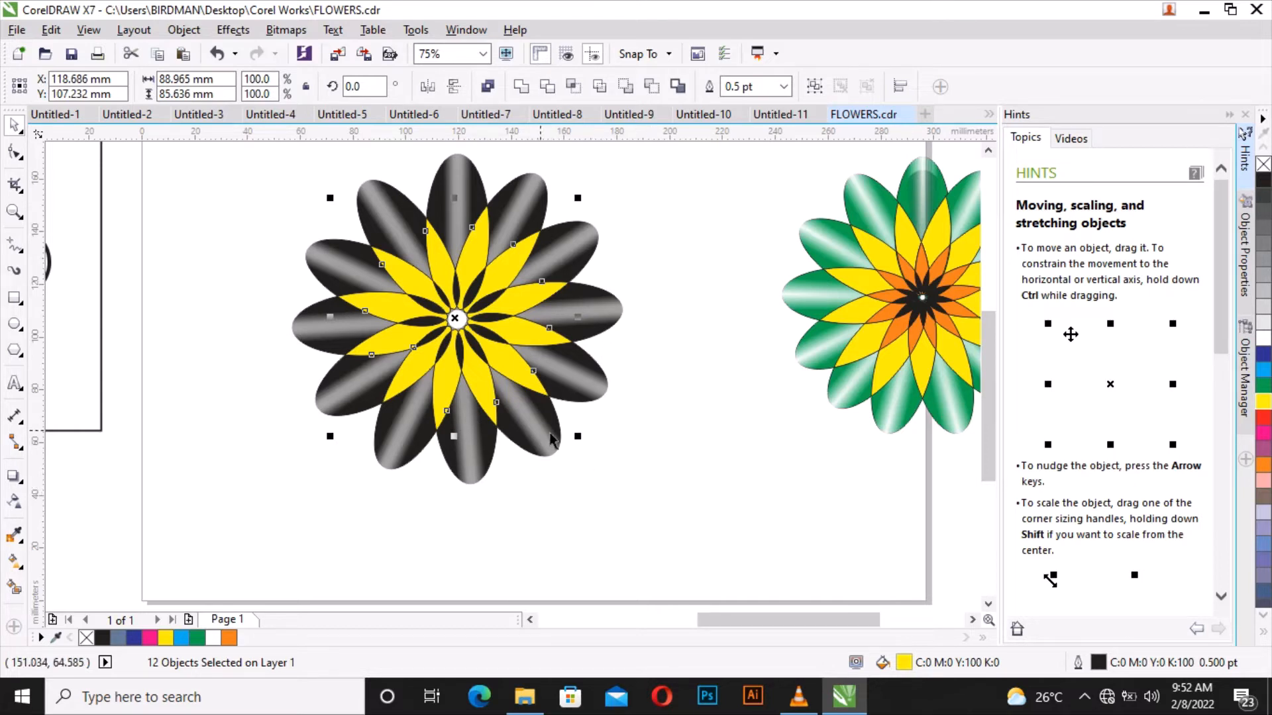
left_click(611, 440)
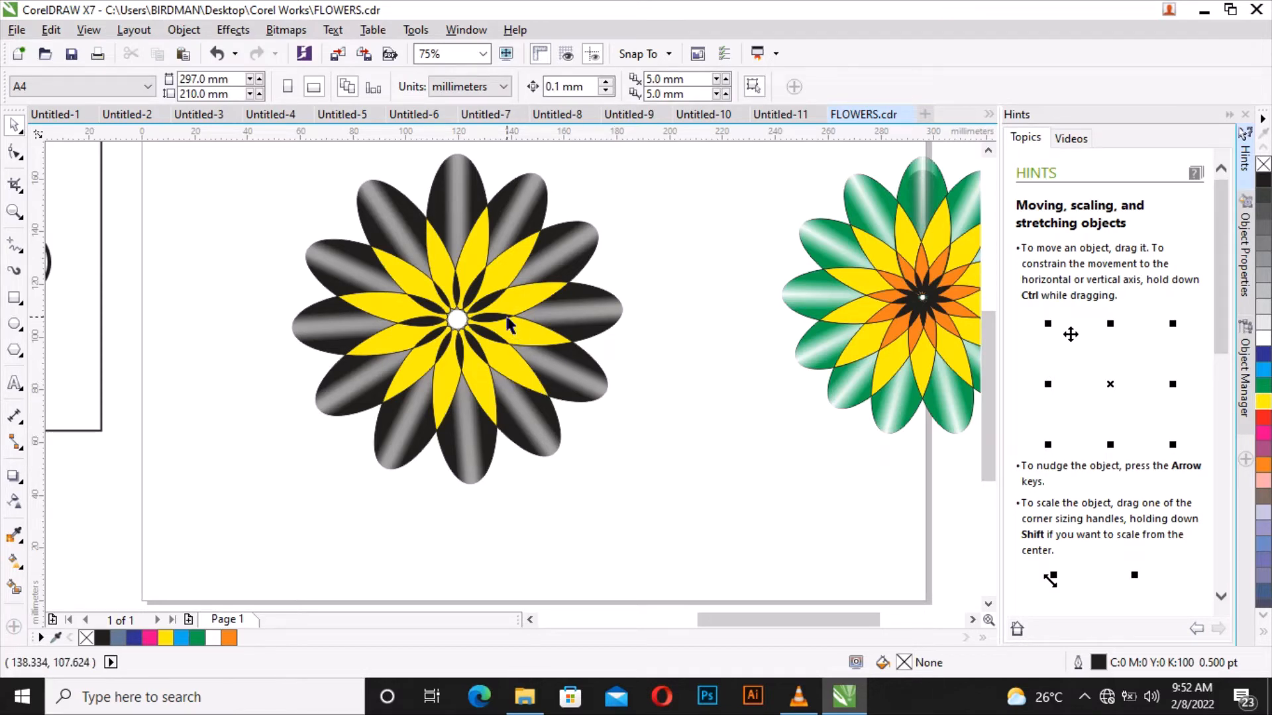
- Try a green fill on the dark flower's petal that points towards the coloured sample, and undo it
scroll(506, 324, "up", 2)
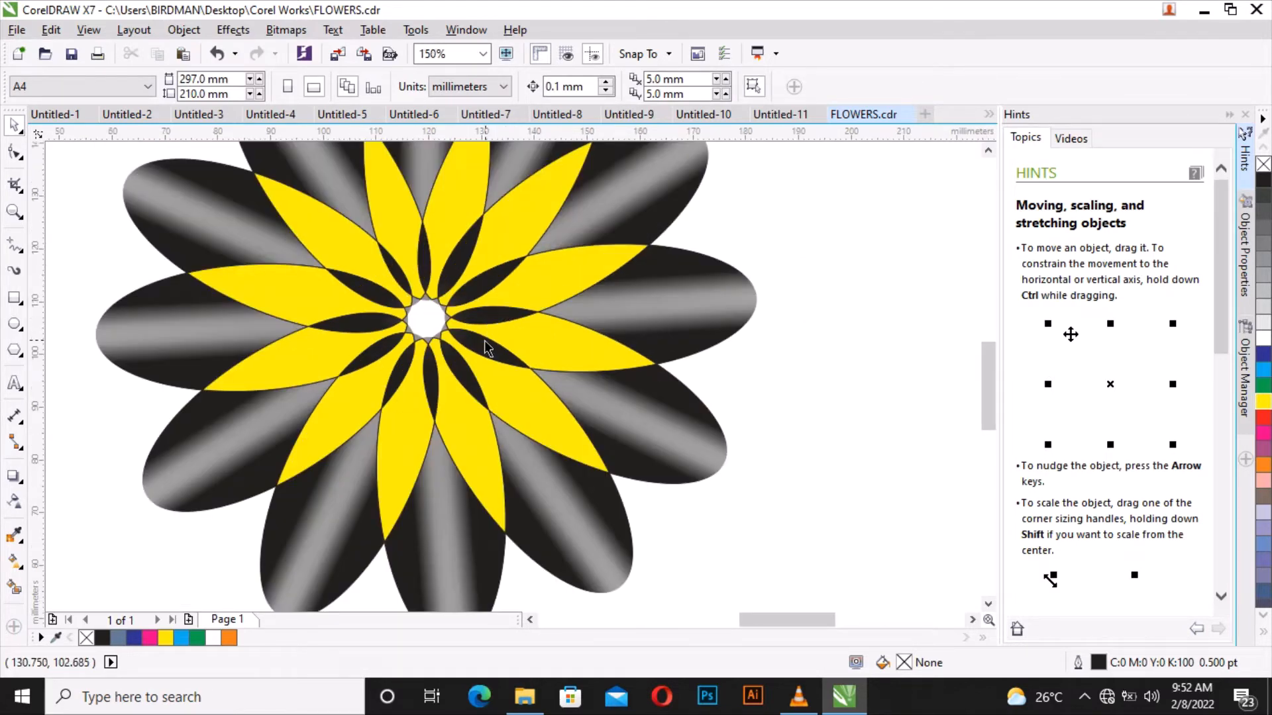
scroll(485, 344, "down", 2)
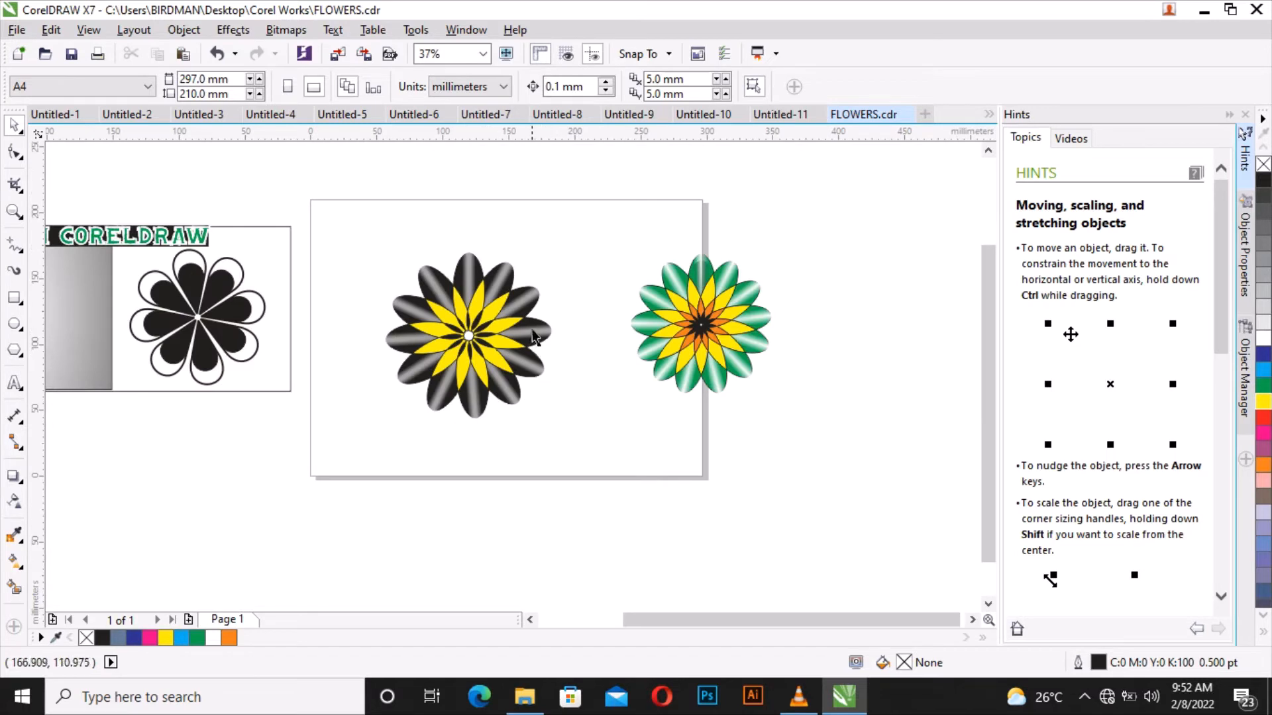
left_click(540, 341)
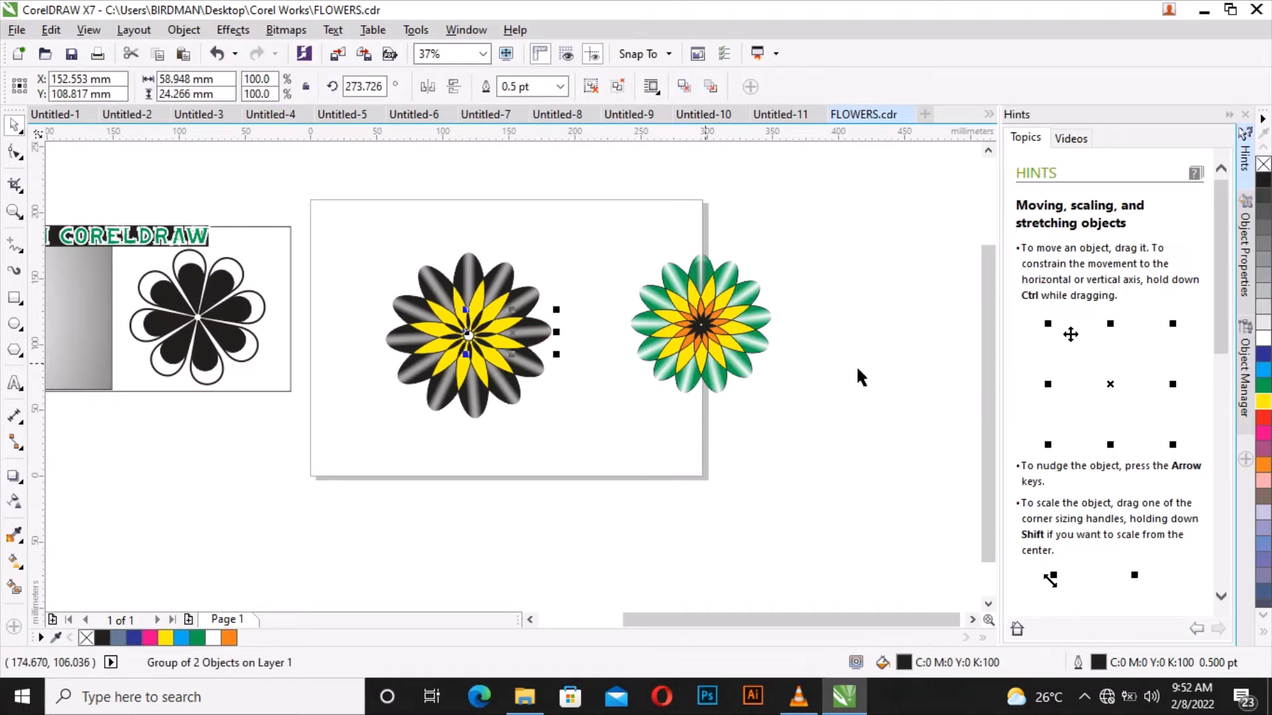
left_click(1263, 387)
scroll(582, 298, "up", 1)
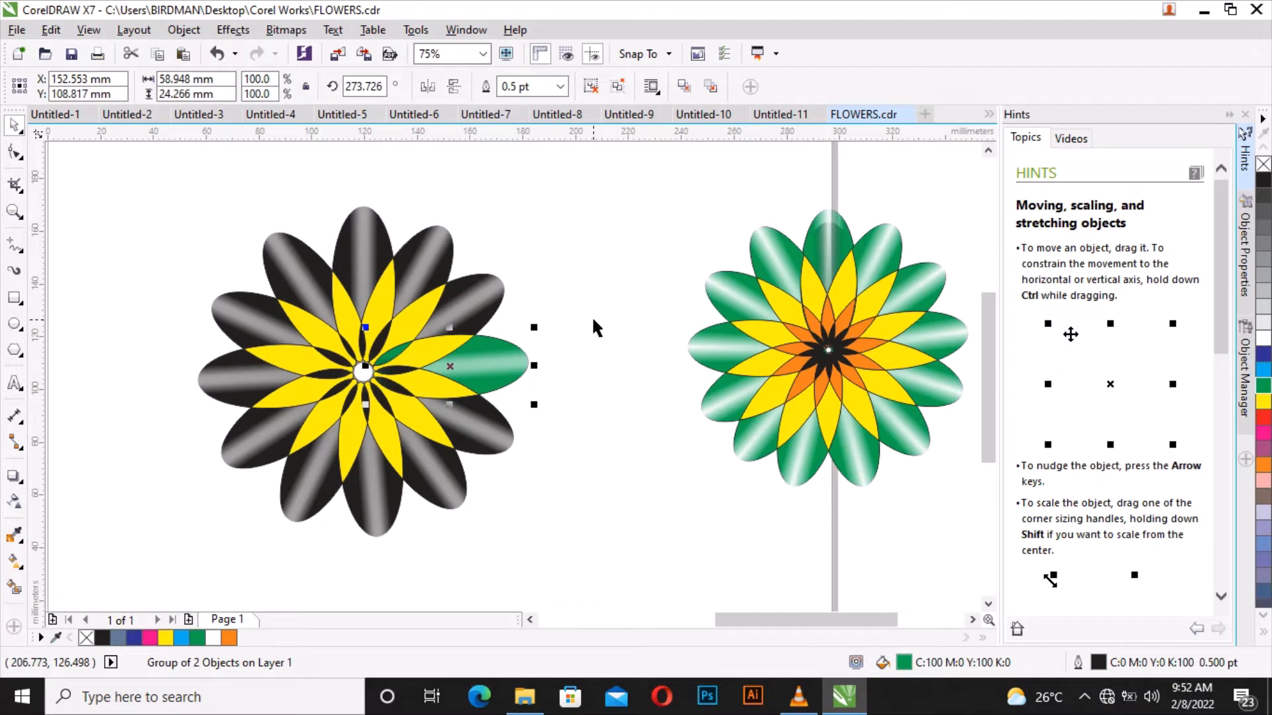
left_click(224, 56)
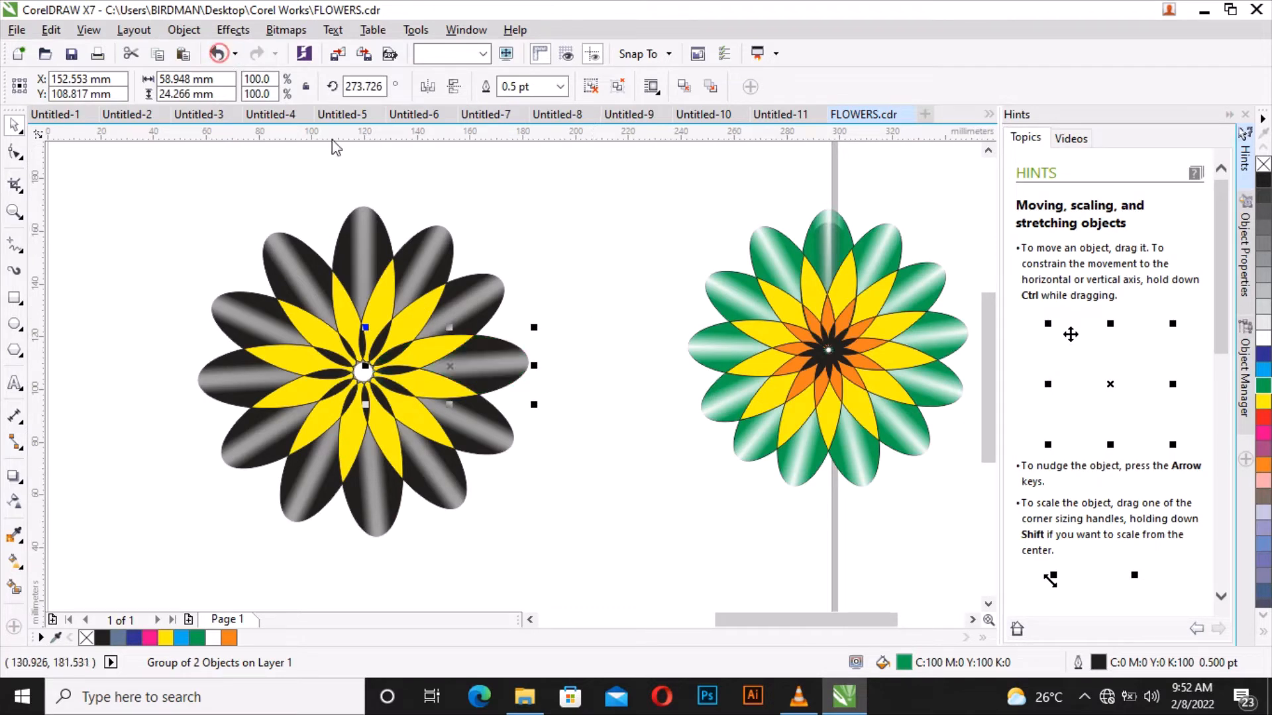
left_click(521, 248)
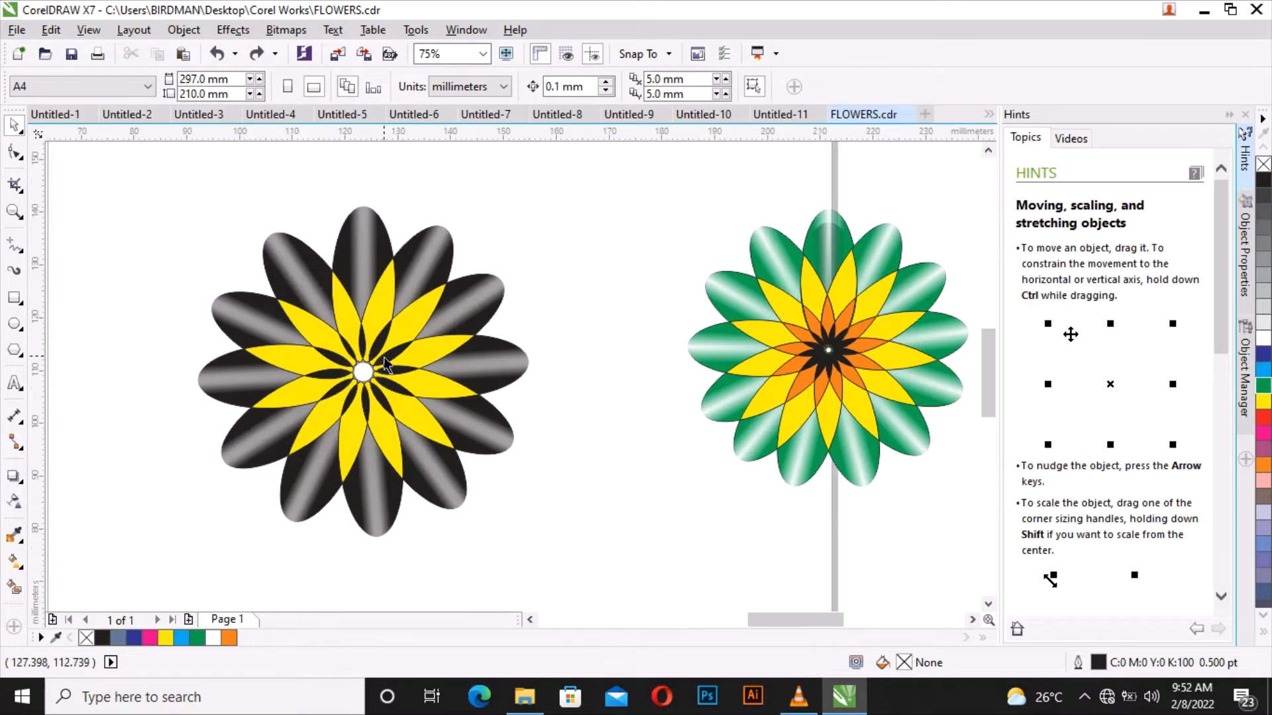
scroll(383, 357, "up", 1)
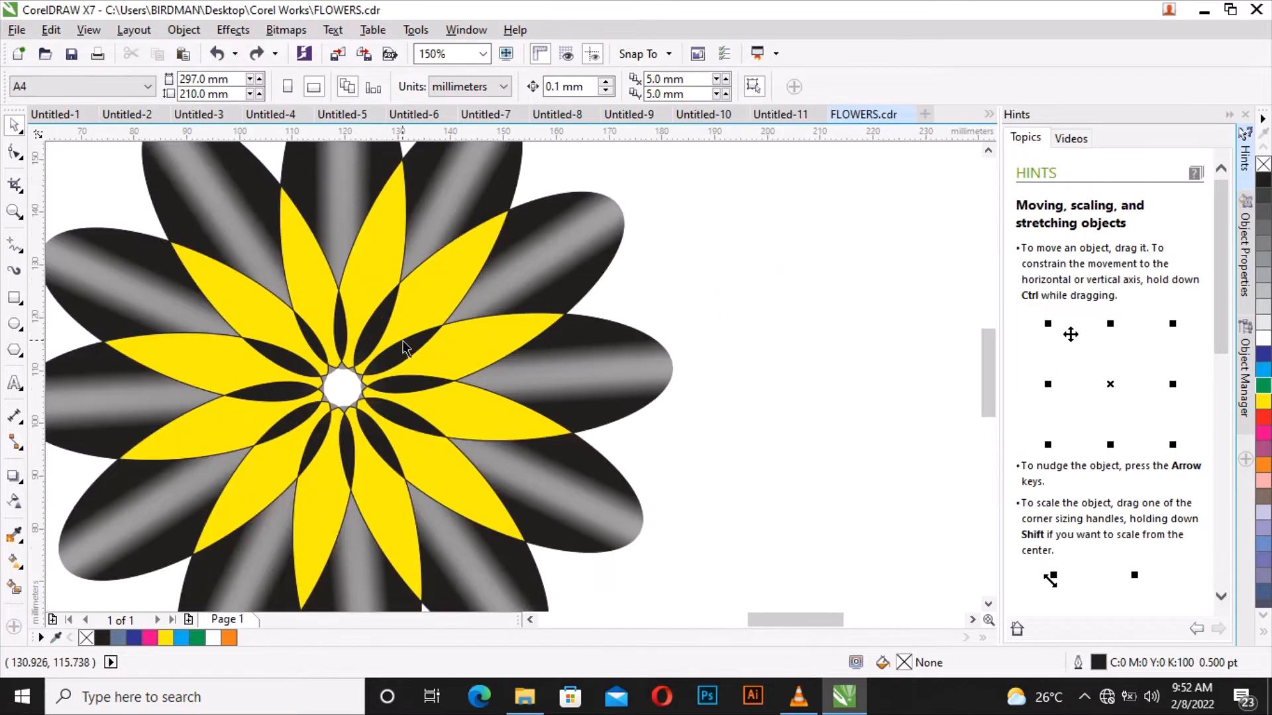
left_click(369, 343)
left_click(715, 245)
scroll(350, 372, "down", 1)
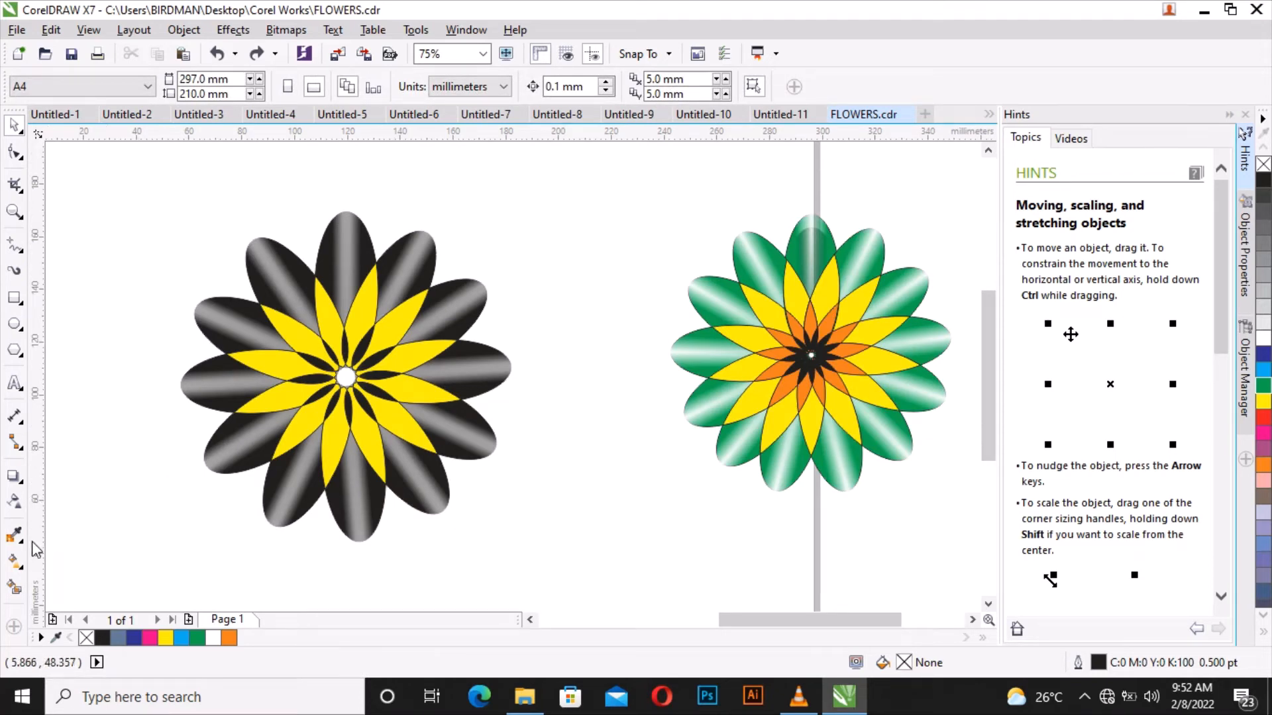
- Use Smart Fill with the blue-grey fill and 0.5 pt black outline on all twelve small dark overlap areas around the flower's white centre
left_click(15, 589)
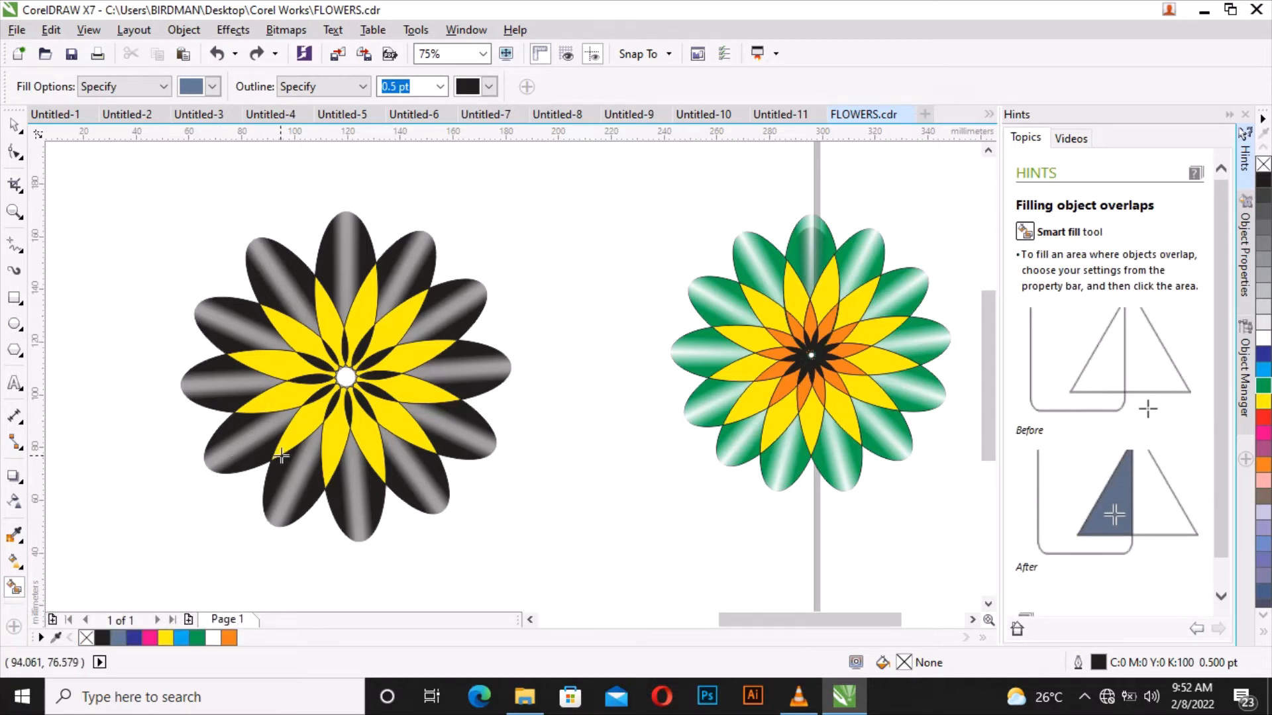
scroll(365, 420, "up", 2)
left_click(328, 404)
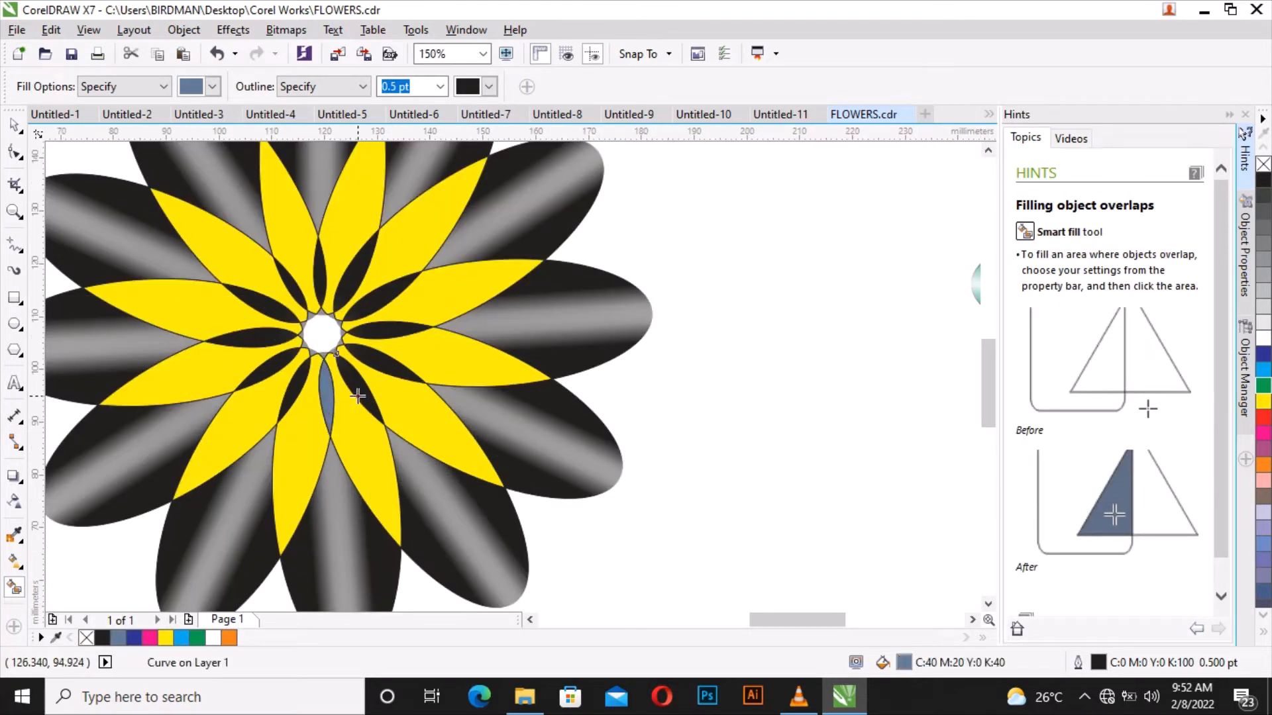
left_click(358, 396)
left_click(384, 361)
left_click(401, 325)
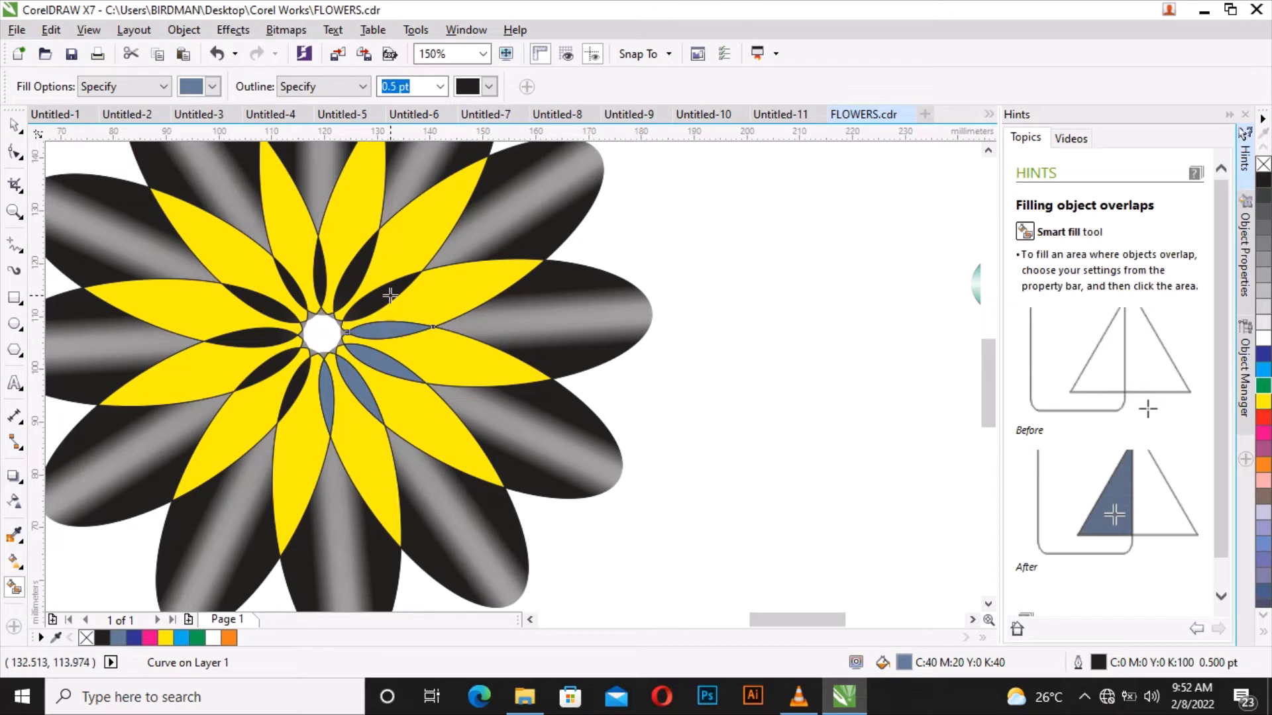
left_click(354, 275)
left_click(318, 276)
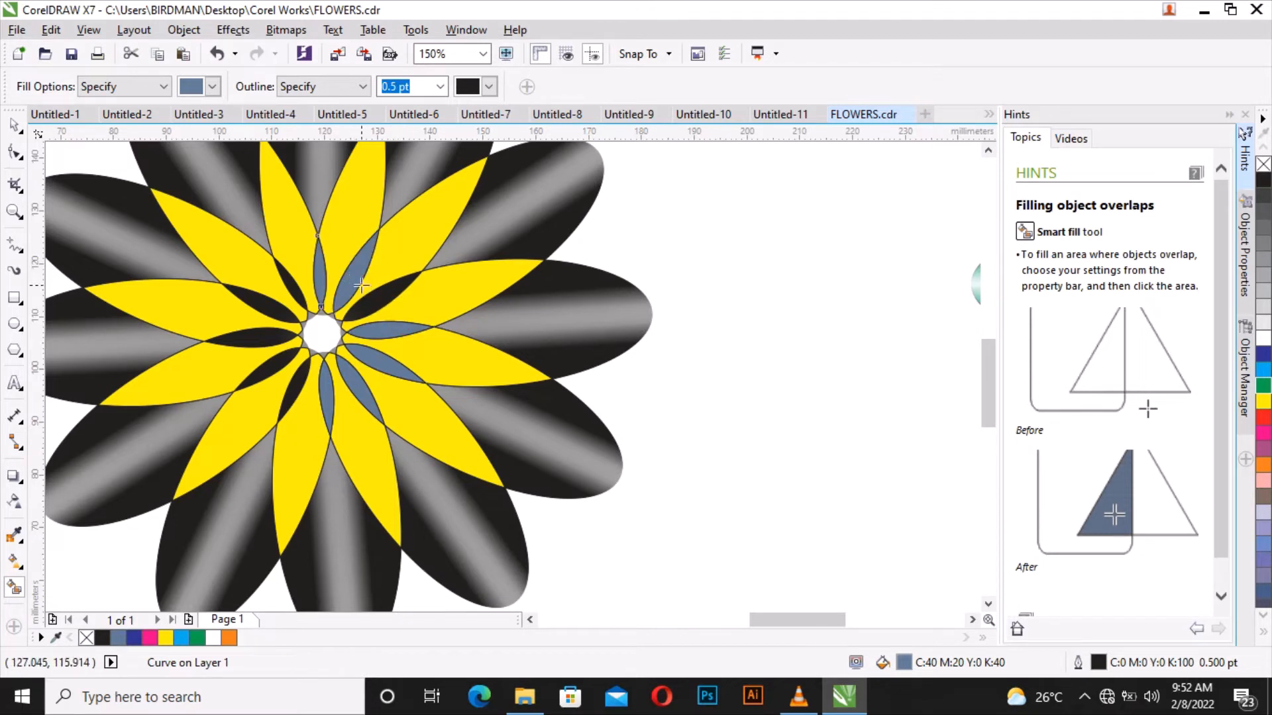
left_click(375, 302)
left_click(292, 286)
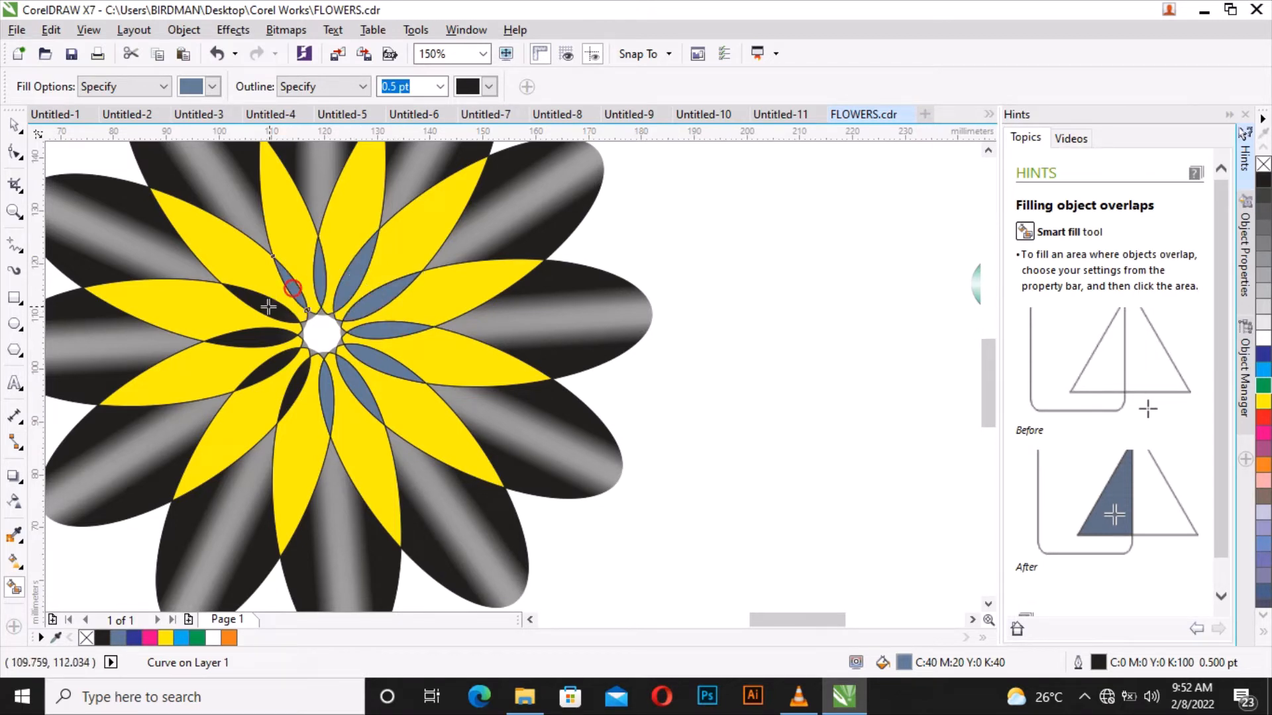
left_click(268, 307)
left_click(262, 340)
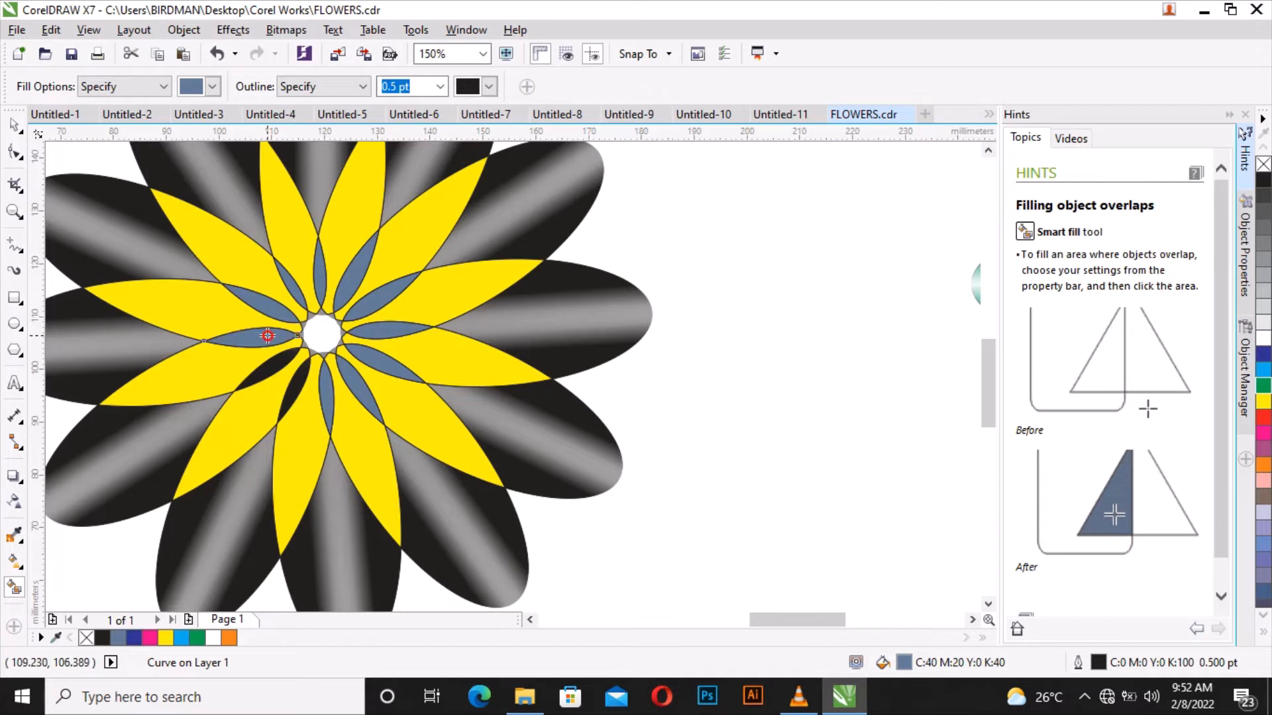
left_click(277, 372)
left_click(293, 382)
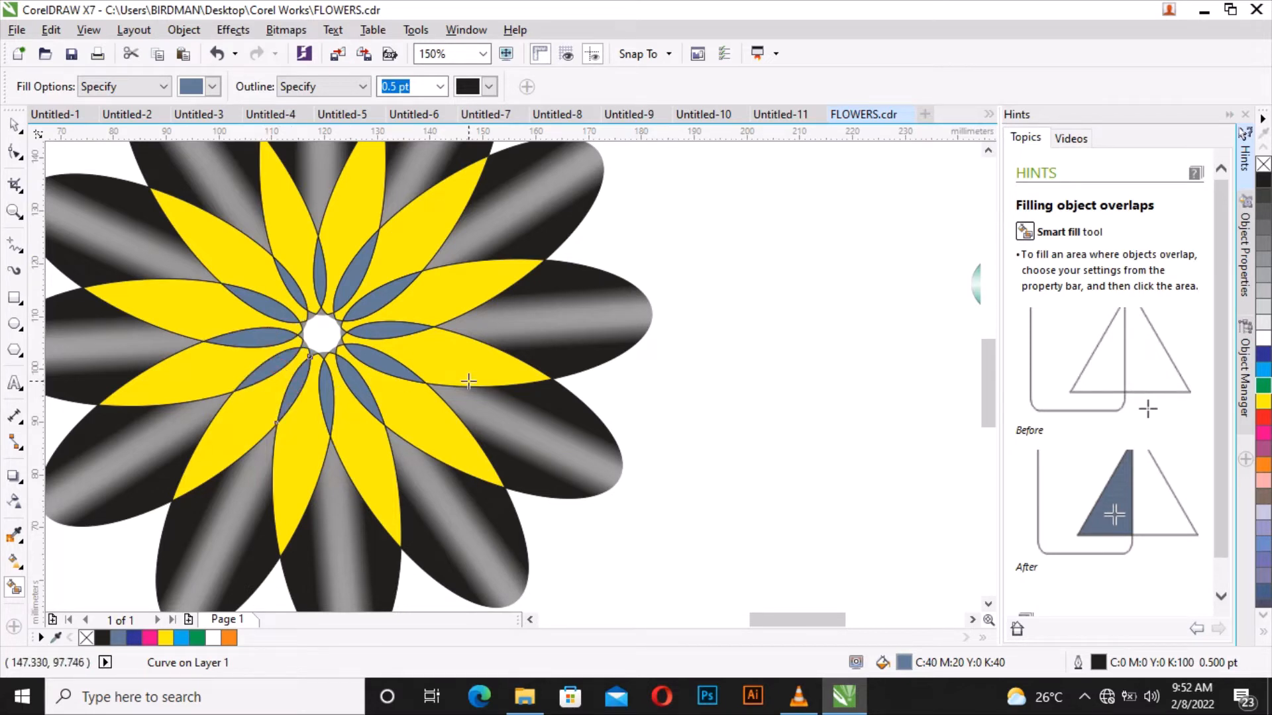
scroll(468, 381, "down", 2)
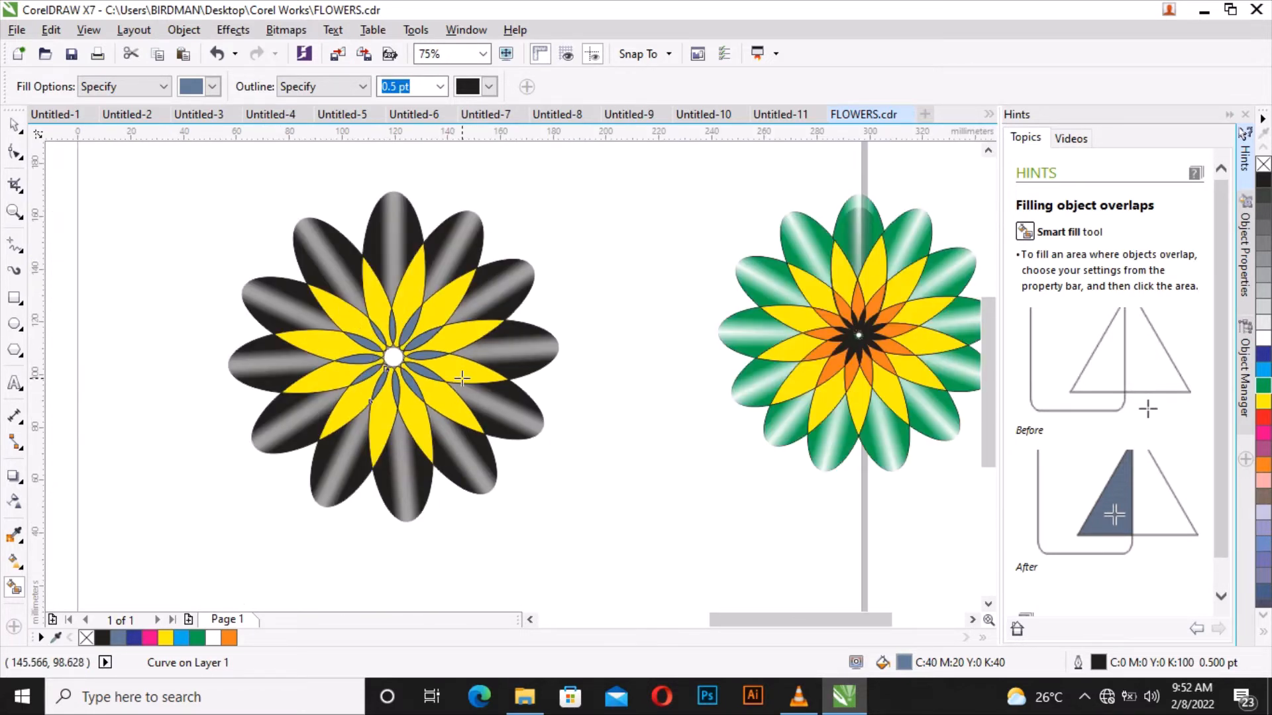
- Select all twelve small blue-grey overlap shapes around the flower's white centre and fill them with orange
scroll(418, 375, "up", 2)
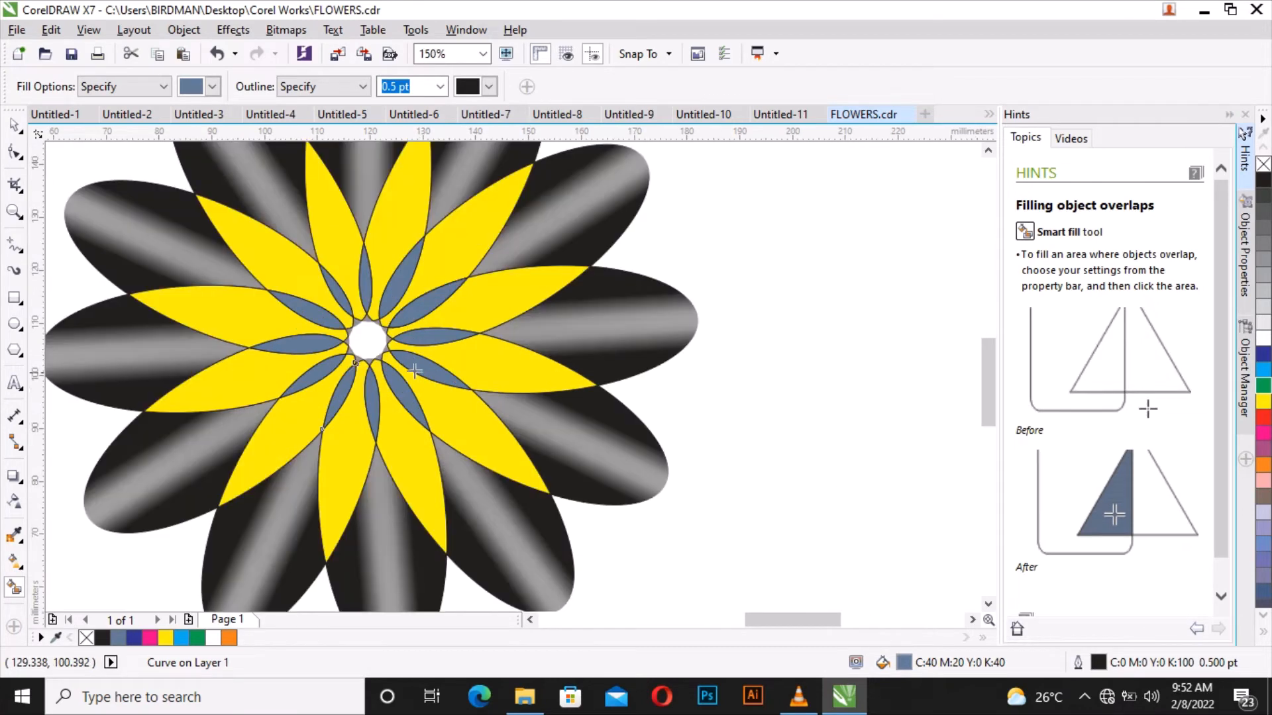
left_click(15, 127)
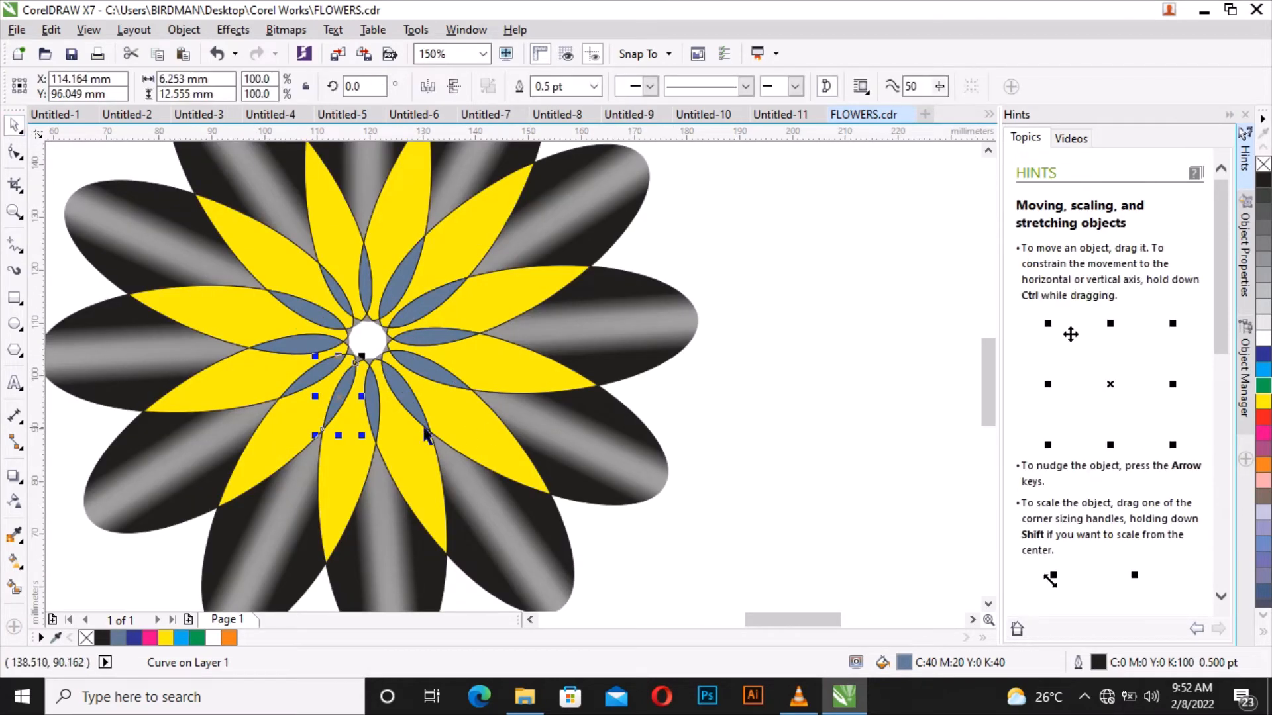
left_click(369, 386, "shift")
left_click(396, 388, "shift")
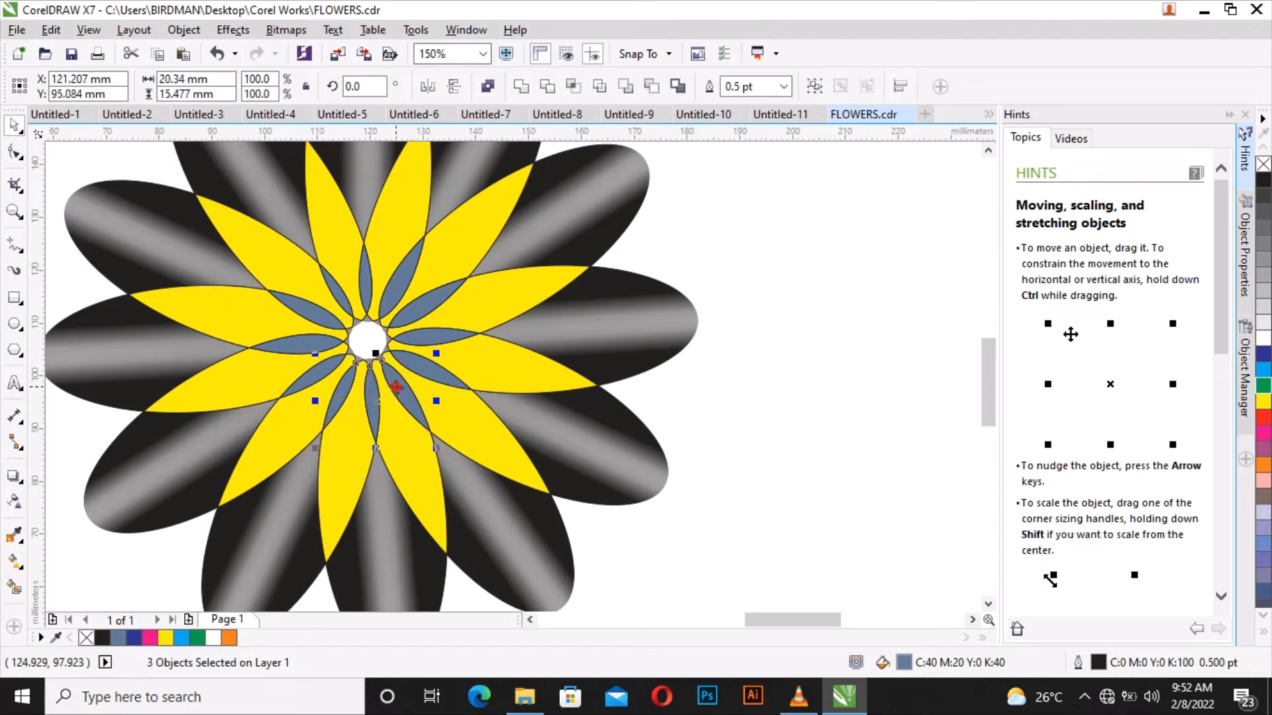
left_click(421, 369, "shift")
left_click(427, 315, "shift")
left_click(437, 301, "shift")
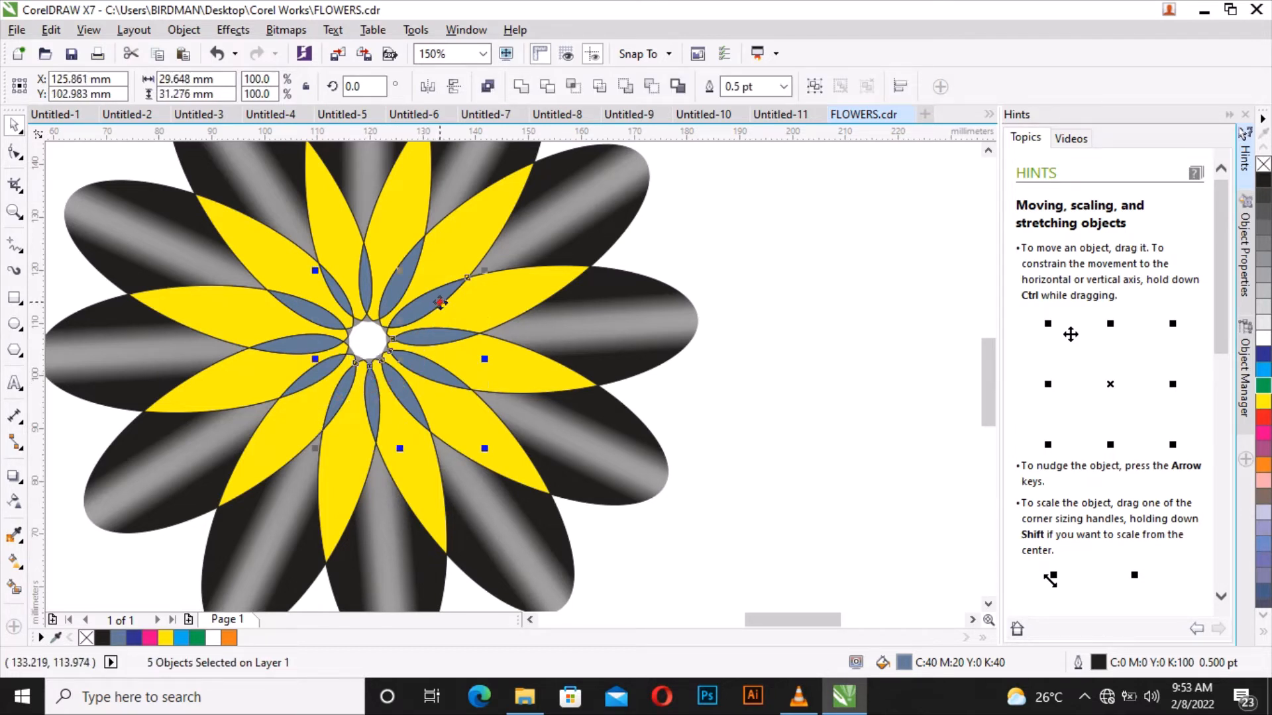
left_click(376, 282, "shift")
left_click(364, 278, "shift")
left_click(337, 289, "shift")
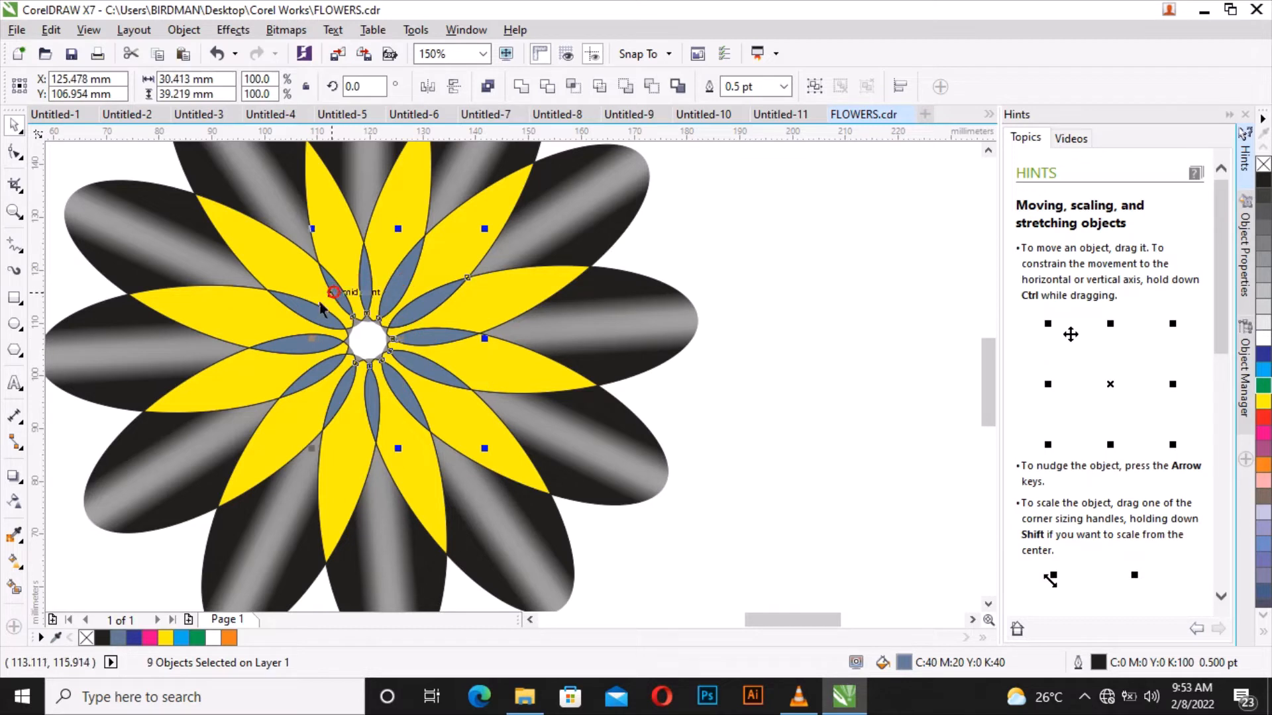
left_click(314, 305, "shift")
left_click(290, 351, "shift")
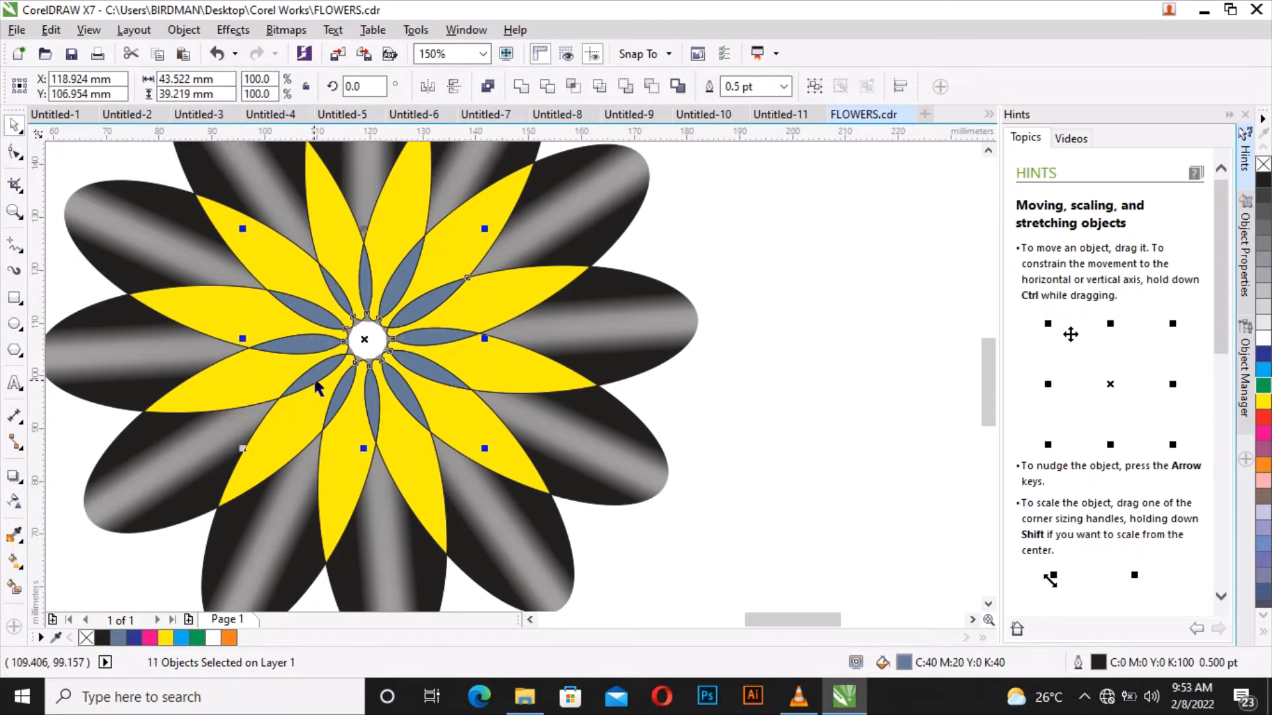
left_click(358, 382, "shift")
scroll(777, 433, "down", 2)
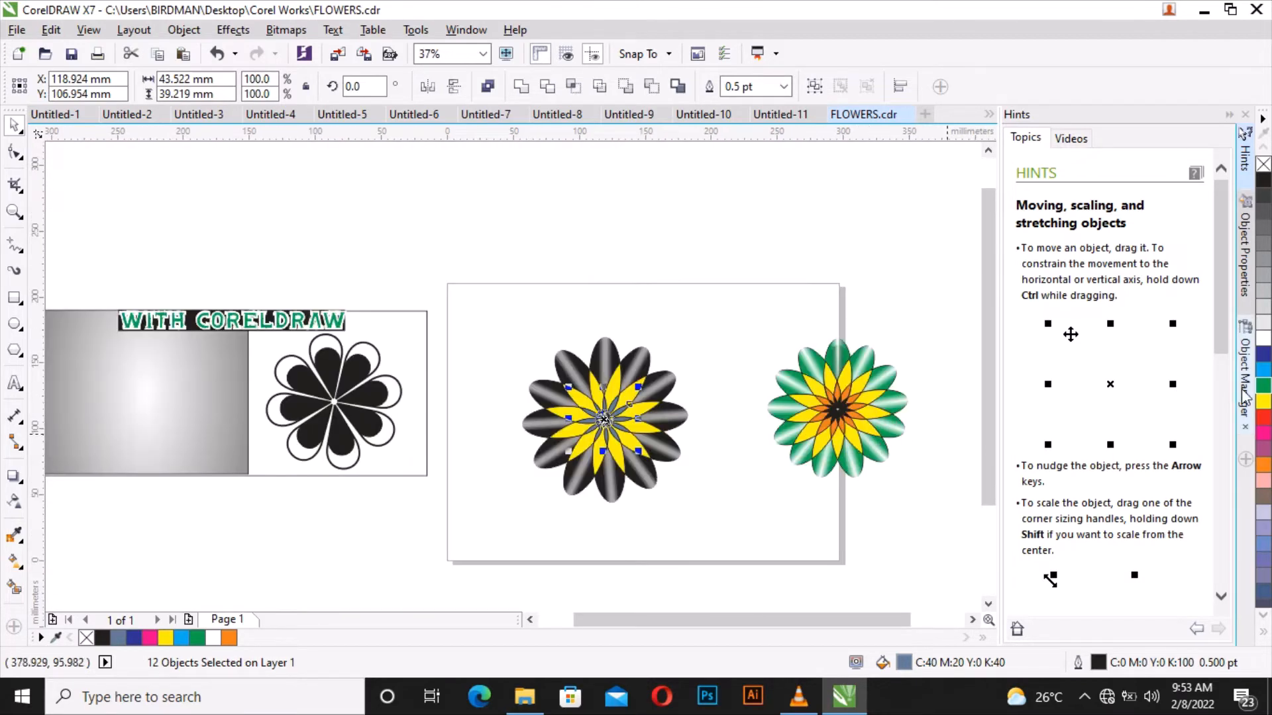
left_click(1263, 463)
scroll(689, 472, "up", 1)
scroll(689, 467, "down", 1)
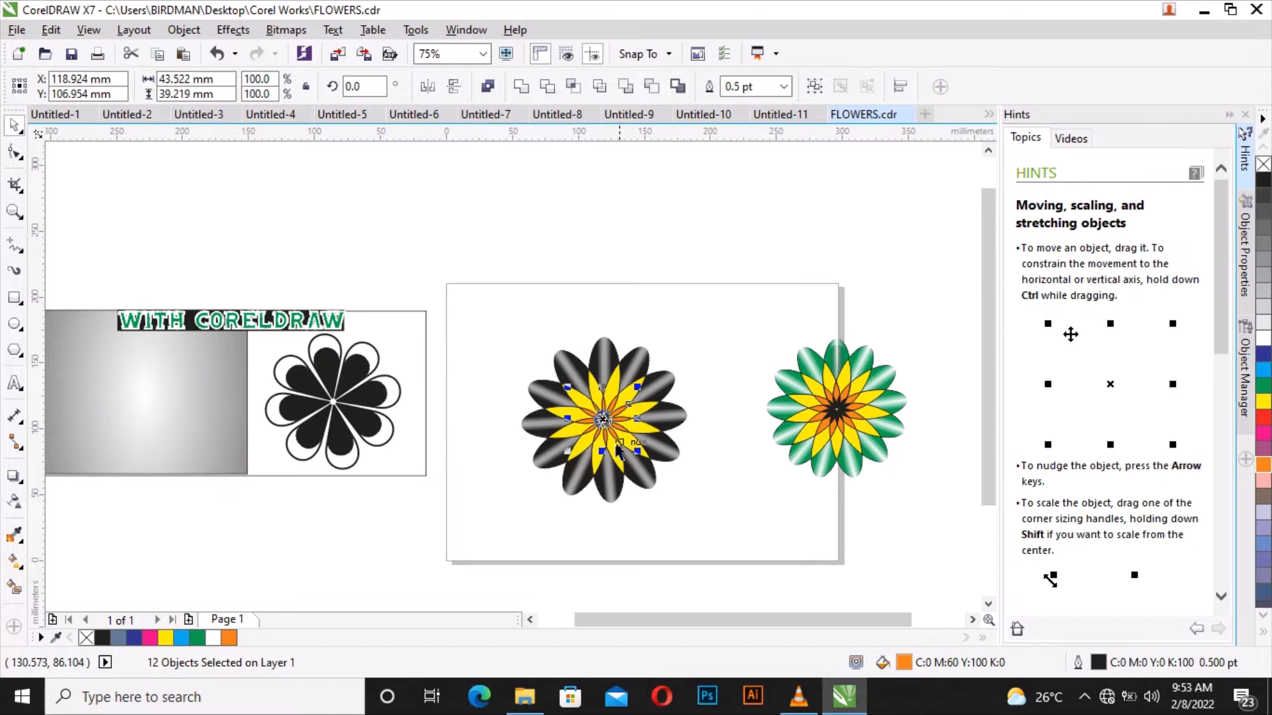
left_click(689, 444)
- Fill all twelve dark shaded petals of the flower with green, keeping their light streaks
left_click(620, 493)
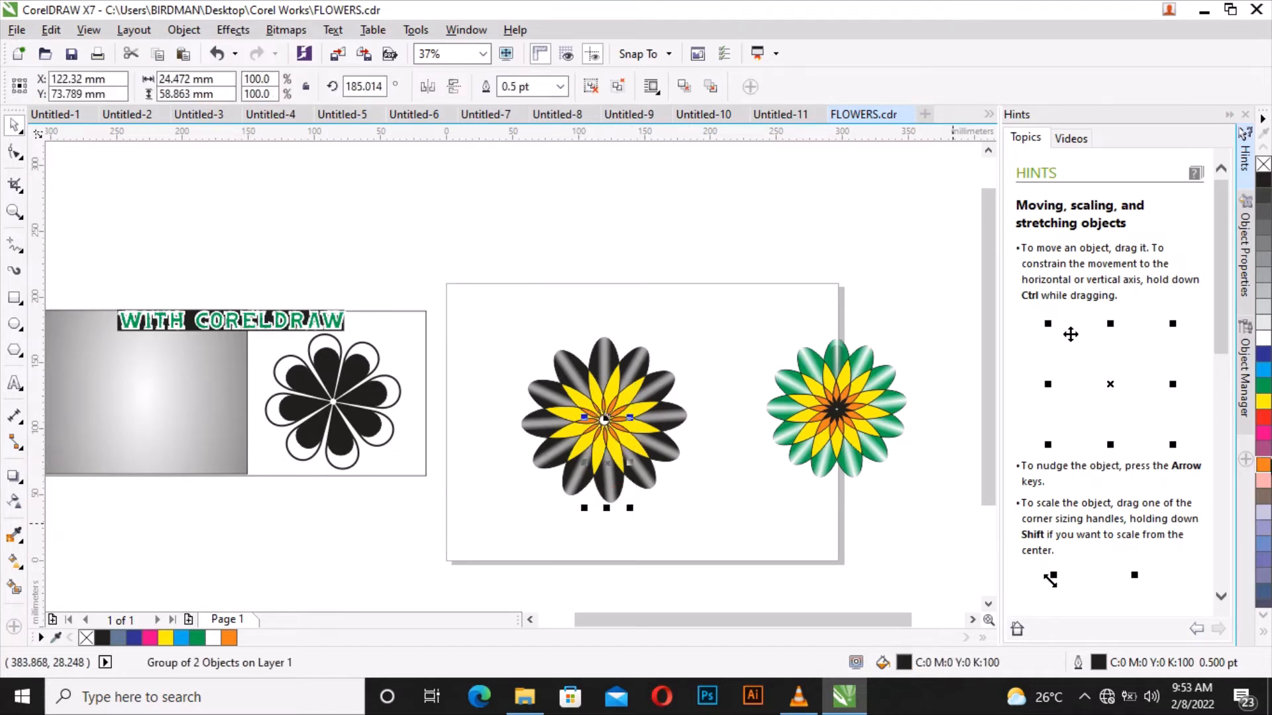
left_click(1263, 385)
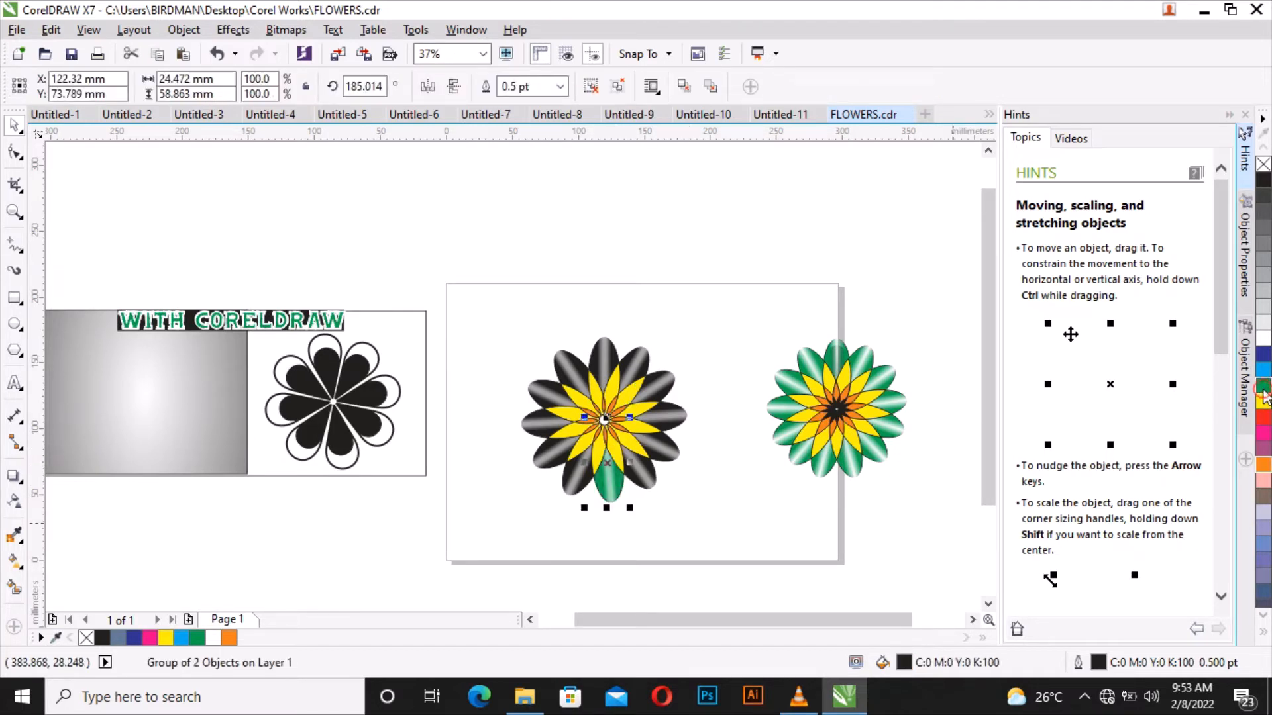
left_click(643, 482, "shift")
left_click(676, 452, "shift")
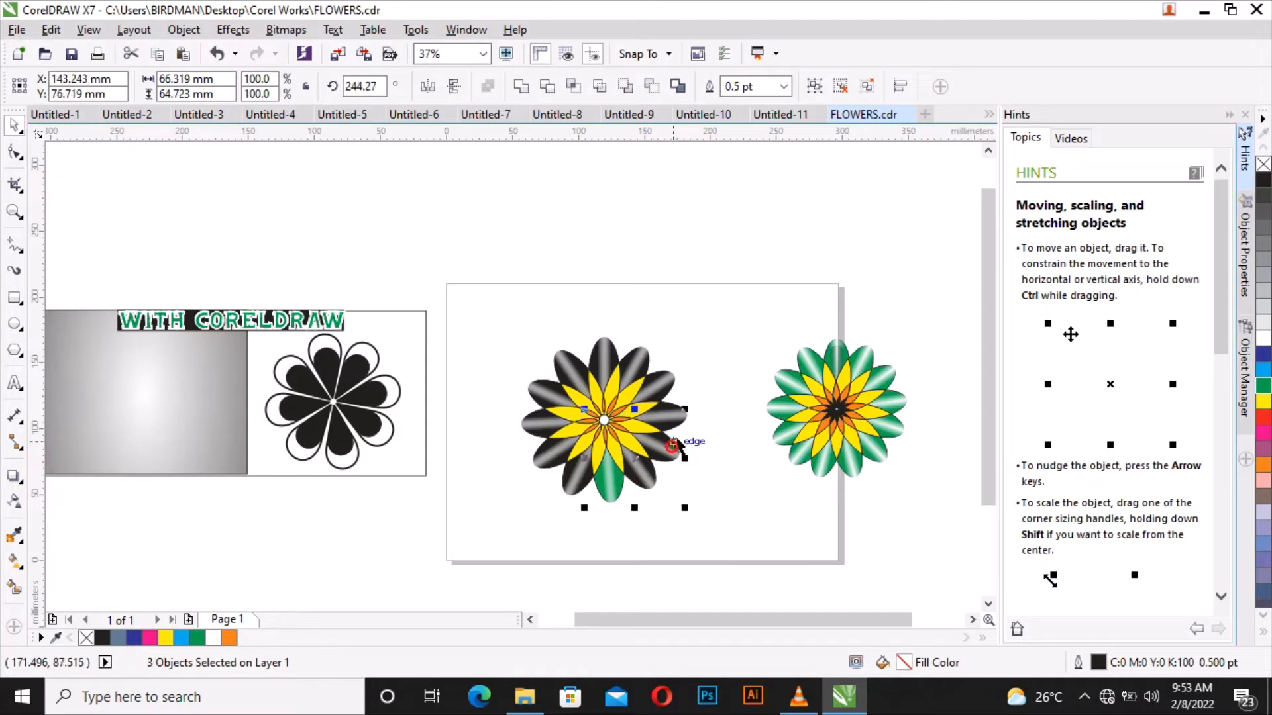
left_click(663, 399, "shift")
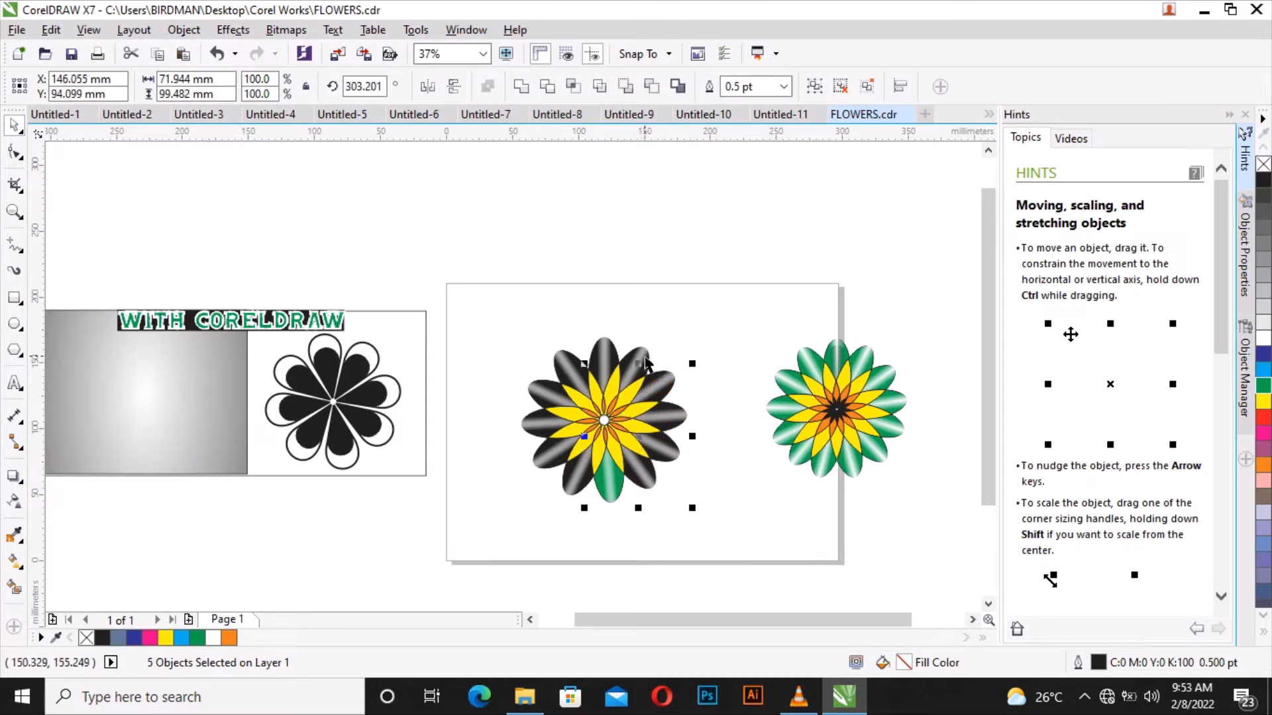
left_click(640, 361, "shift")
left_click(618, 364, "shift")
left_click(551, 382, "shift")
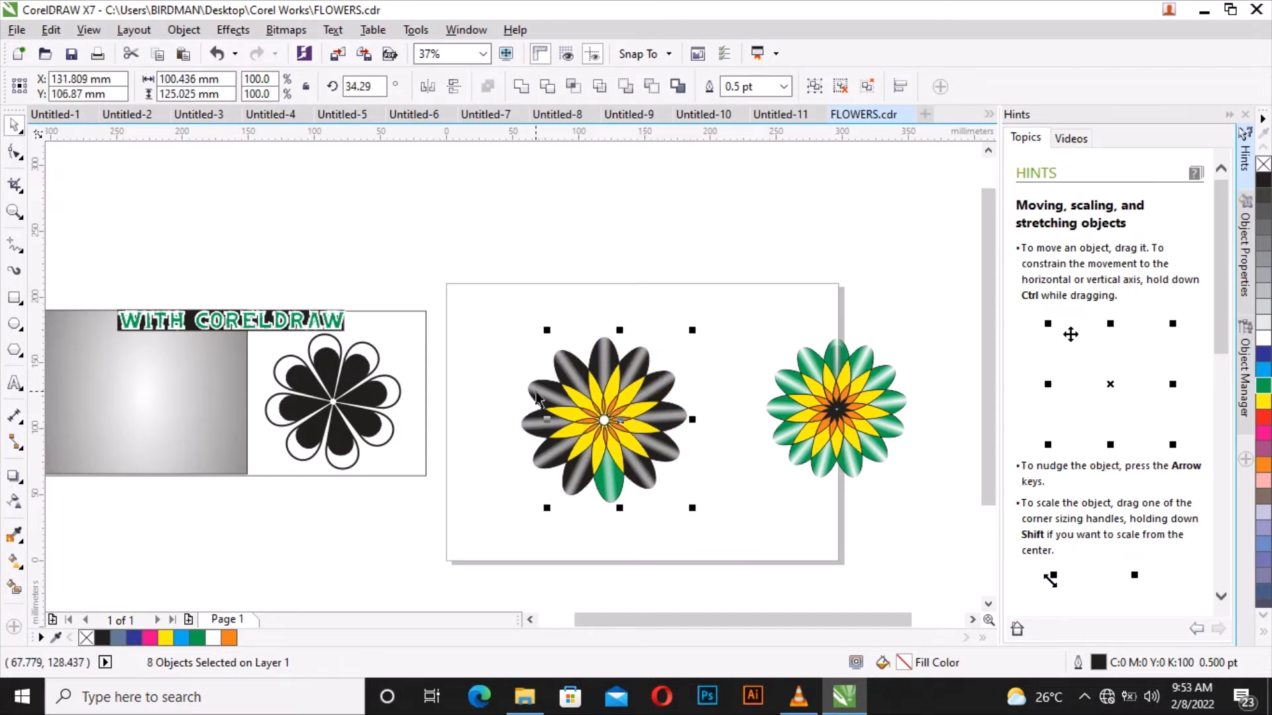
left_click(536, 404, "shift")
left_click(528, 421, "shift")
left_click(546, 463, "shift")
left_click(576, 489, "shift")
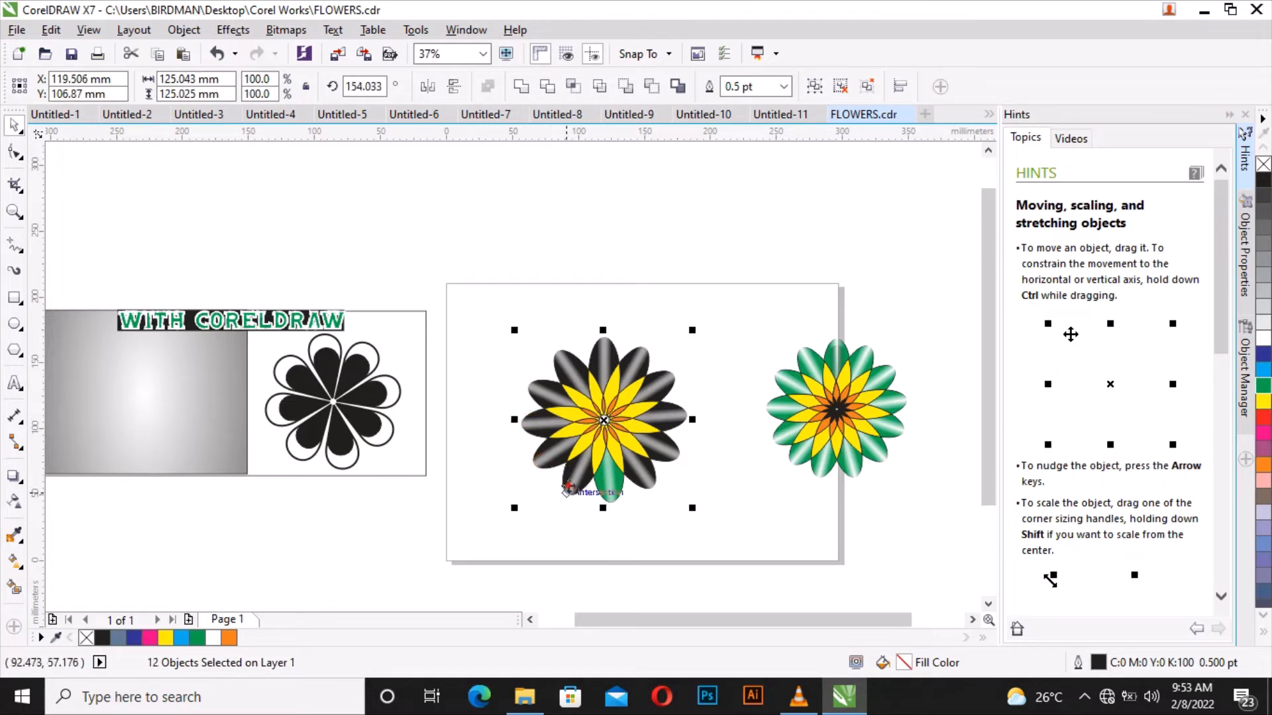
left_click(1263, 386)
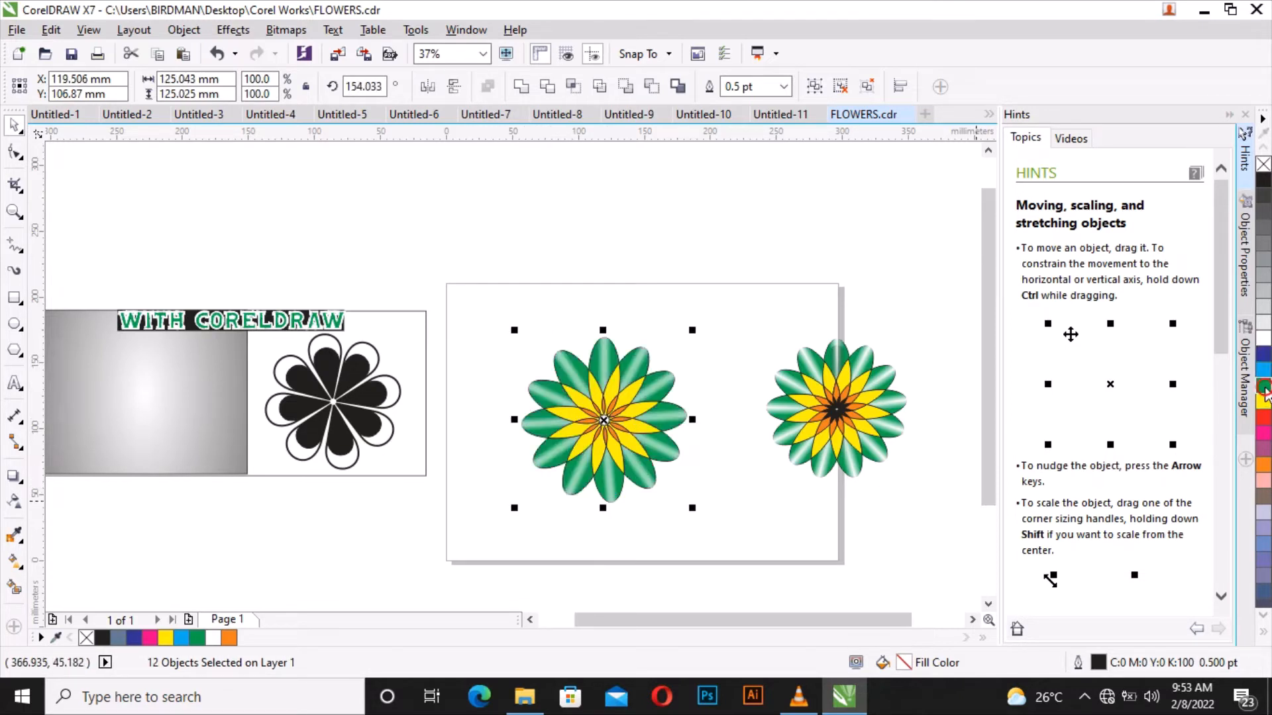
- Select the whole recoloured flower and move it above the coloured sample, centred at about X 287 mm, Y 227 mm
scroll(663, 388, "down", 1)
scroll(646, 398, "up", 1)
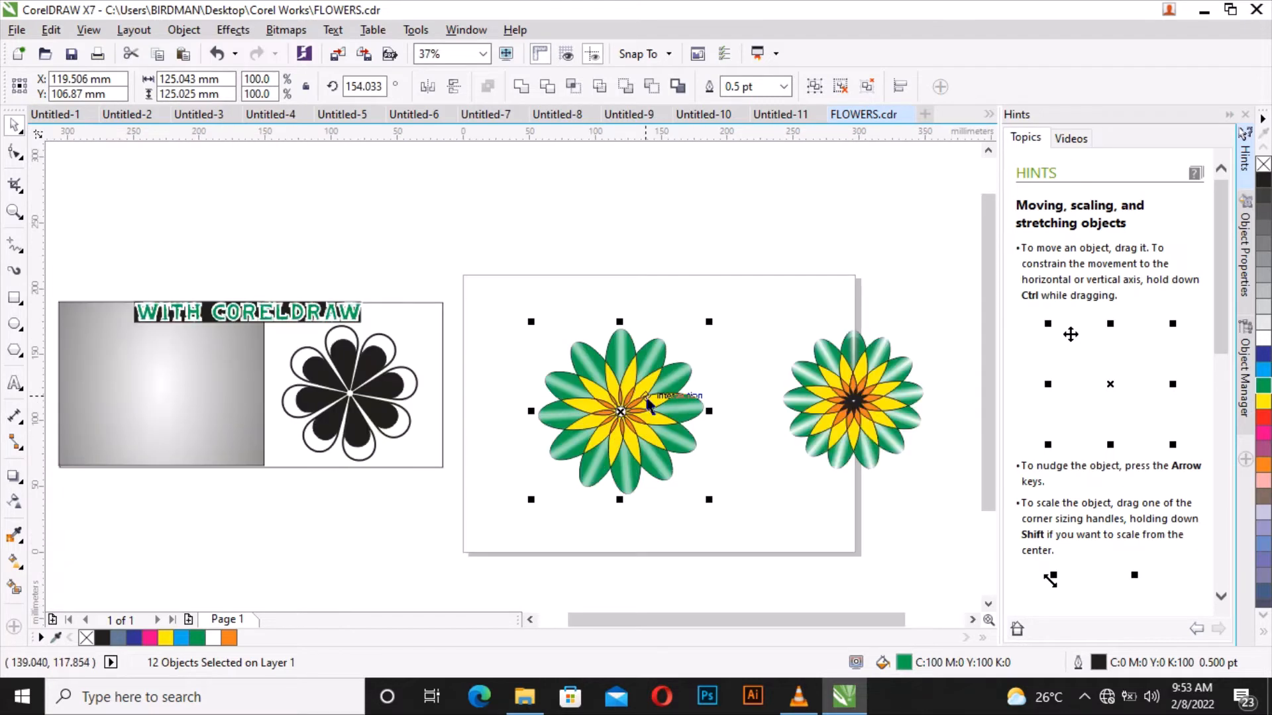
left_click_drag(520, 261, 735, 513)
left_click_drag(677, 422, 872, 267)
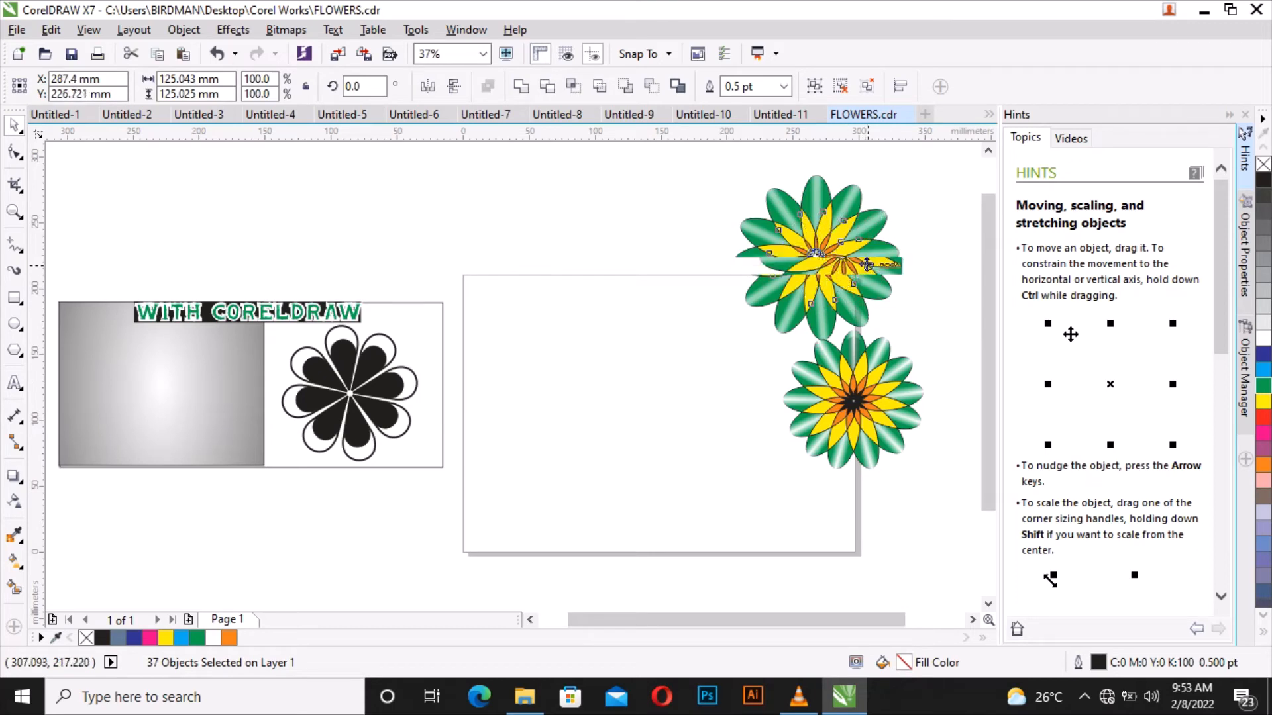
scroll(836, 272, "down", 1)
scroll(682, 312, "up", 1)
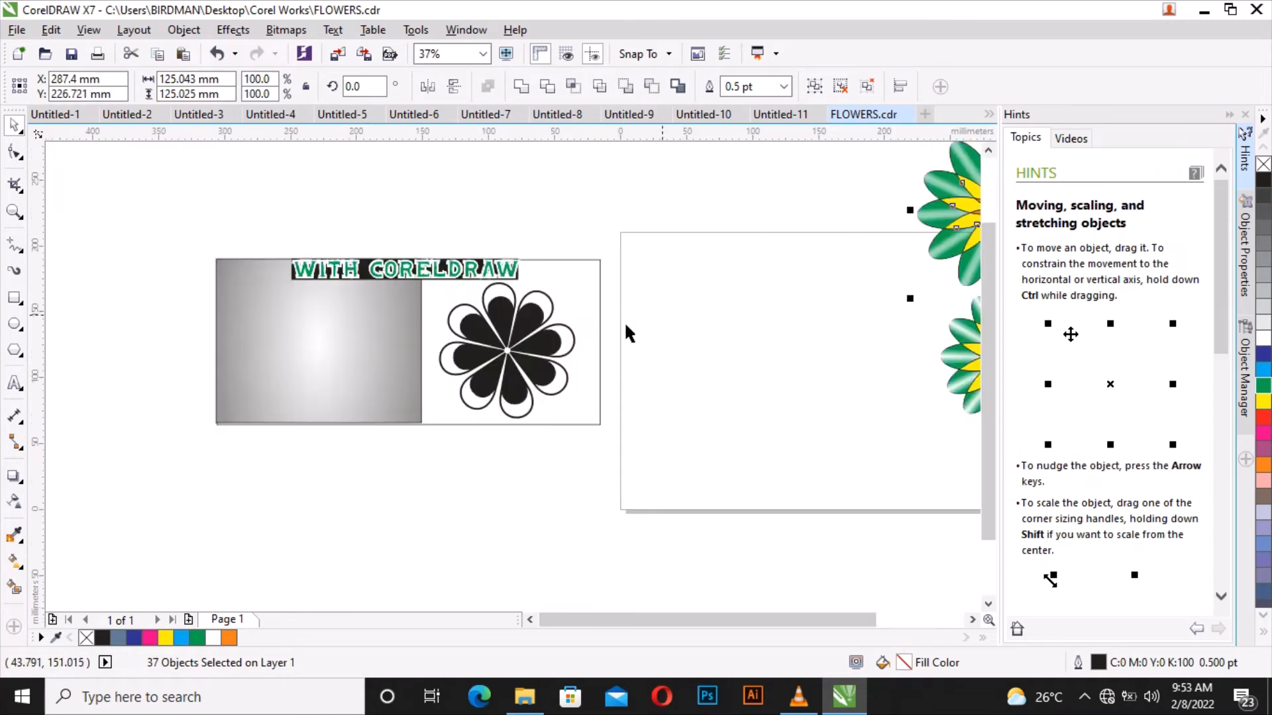
left_click(509, 319)
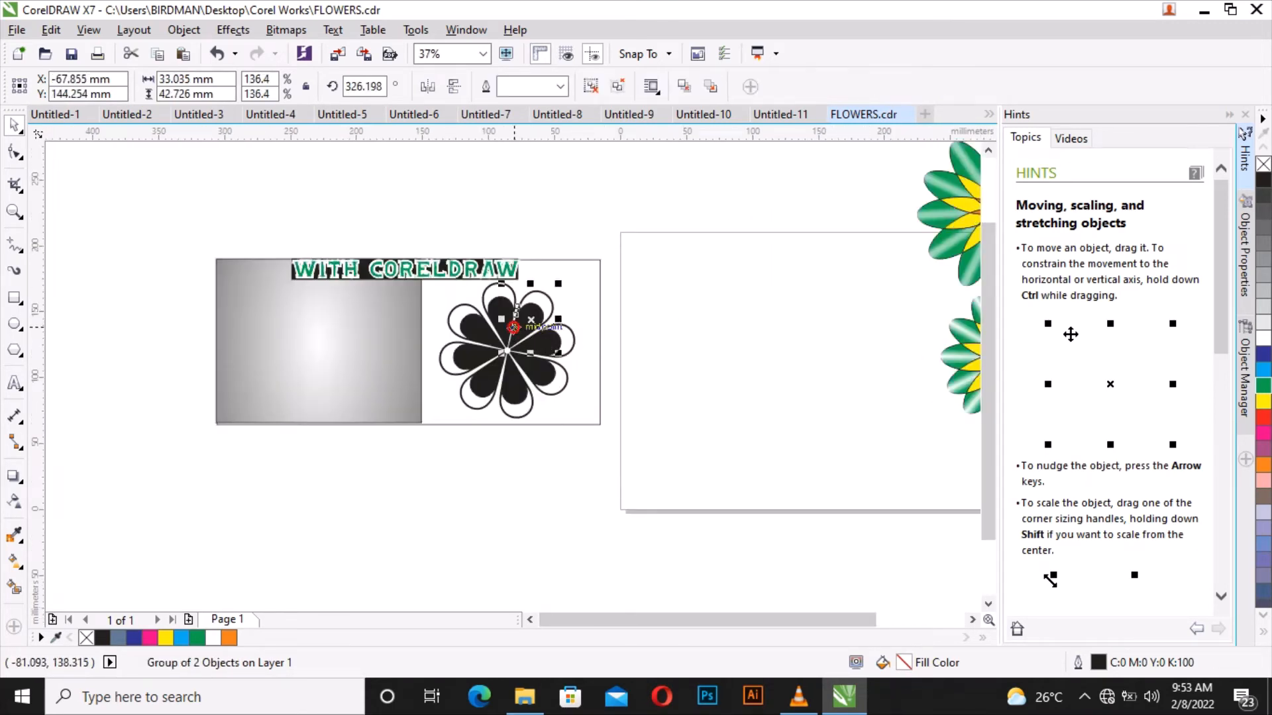
left_click(605, 298)
scroll(531, 310, "up", 1)
scroll(533, 319, "down", 1)
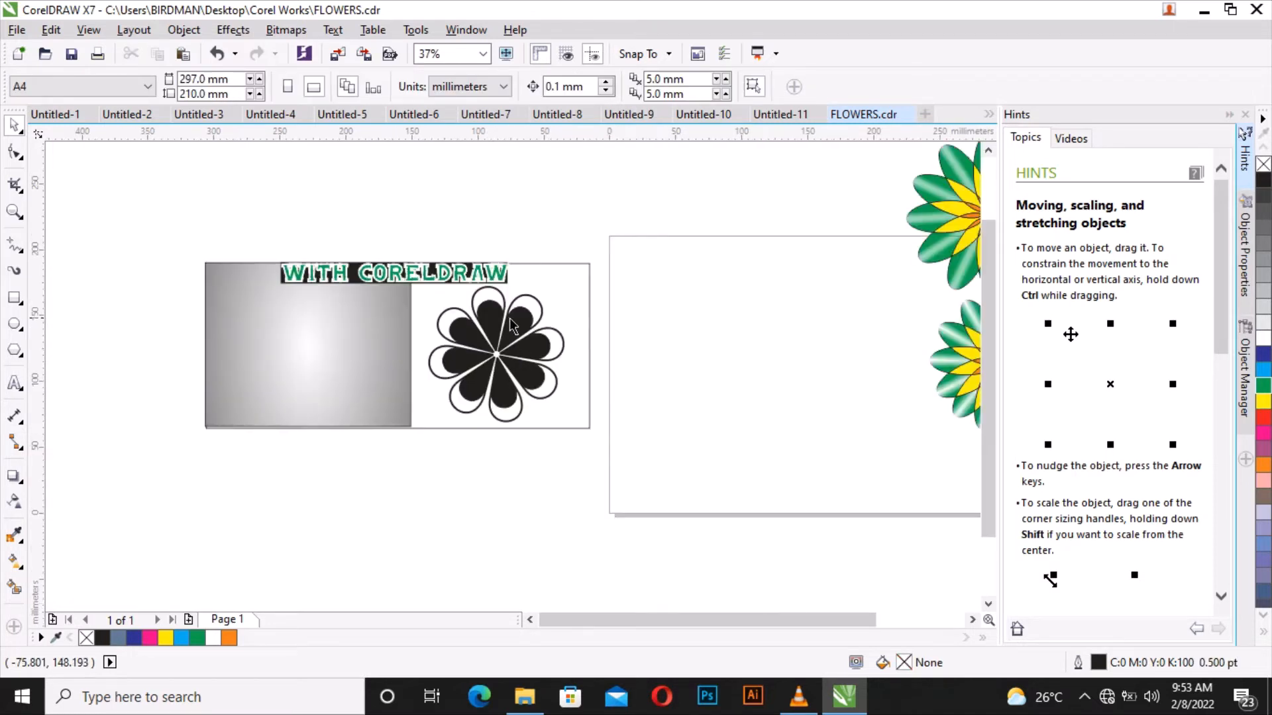
scroll(520, 320, "up", 1)
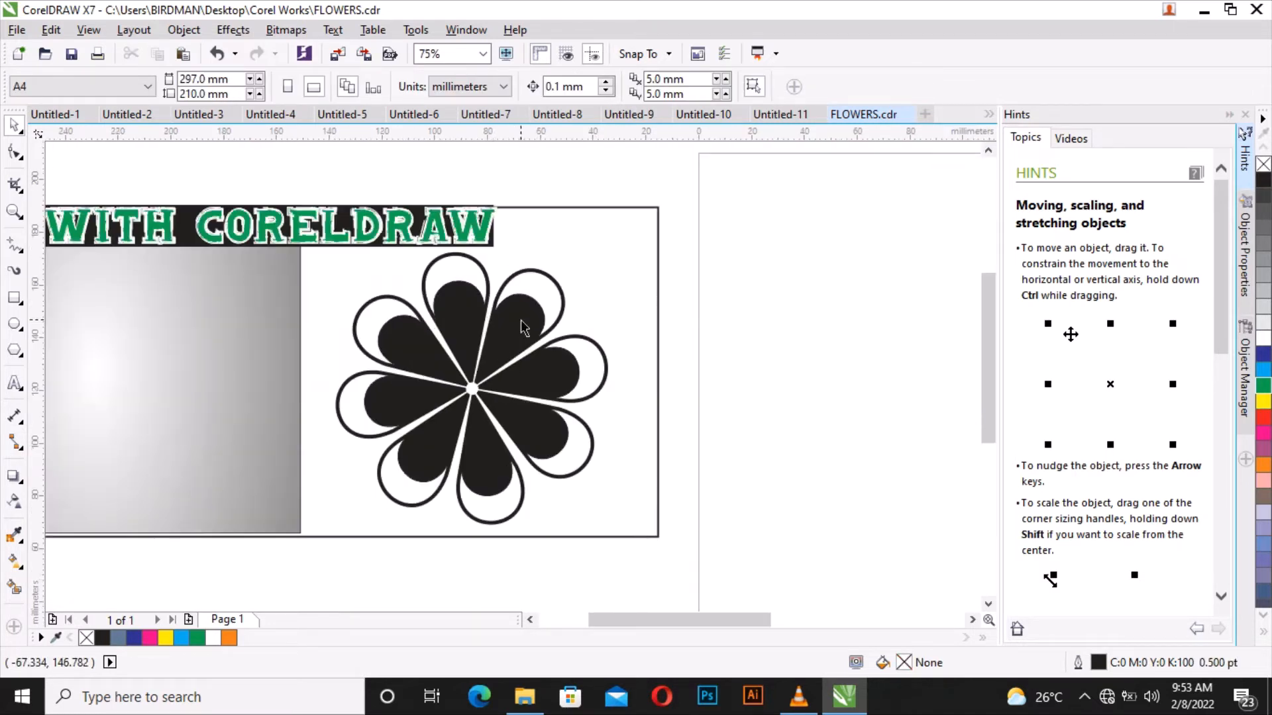
- Draw a rectangle about 75 mm wide and 78 mm high on the empty page area between the black flower and the coloured flowers
left_click(15, 300)
scroll(283, 283, "down", 1)
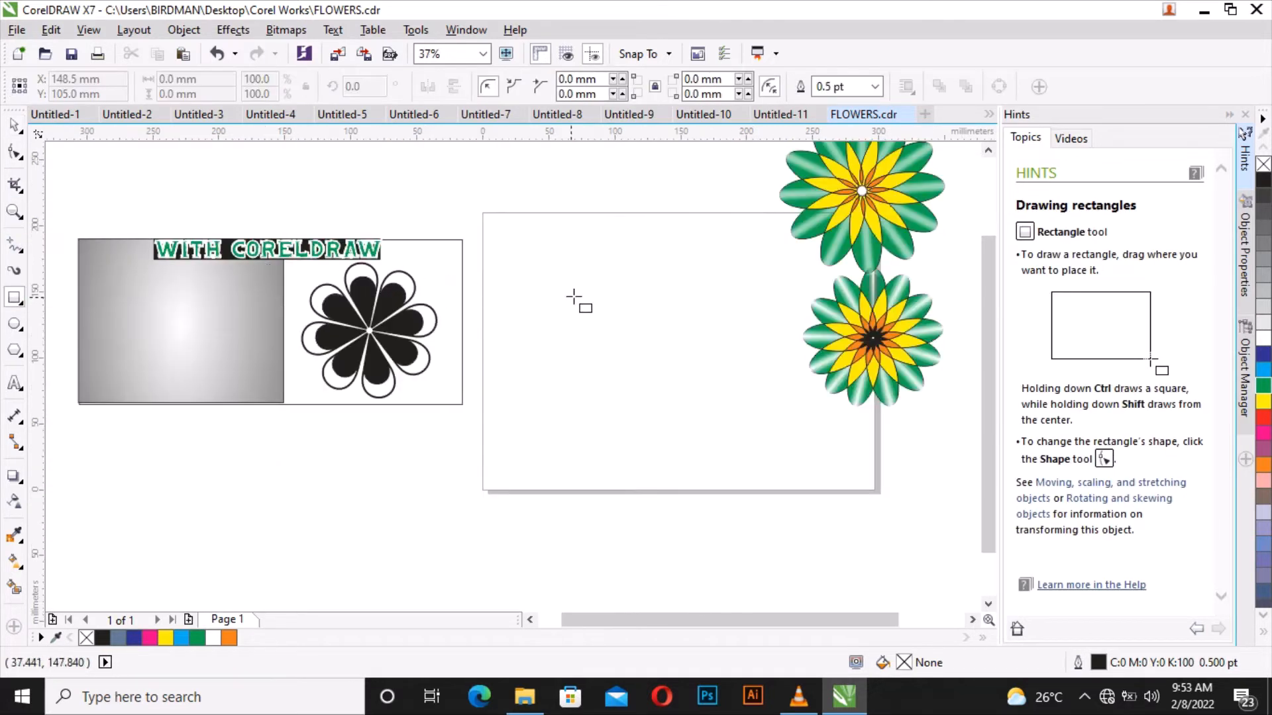
left_click_drag(573, 269, 671, 370)
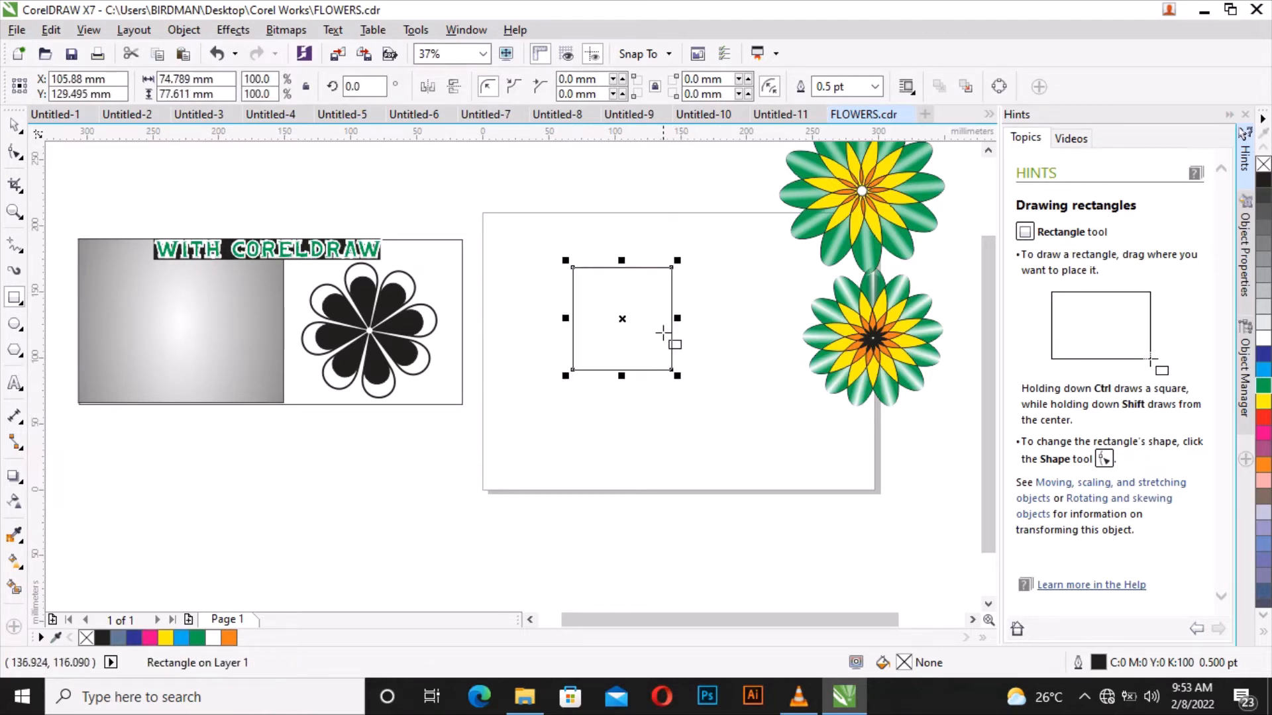
scroll(653, 321, "up", 2)
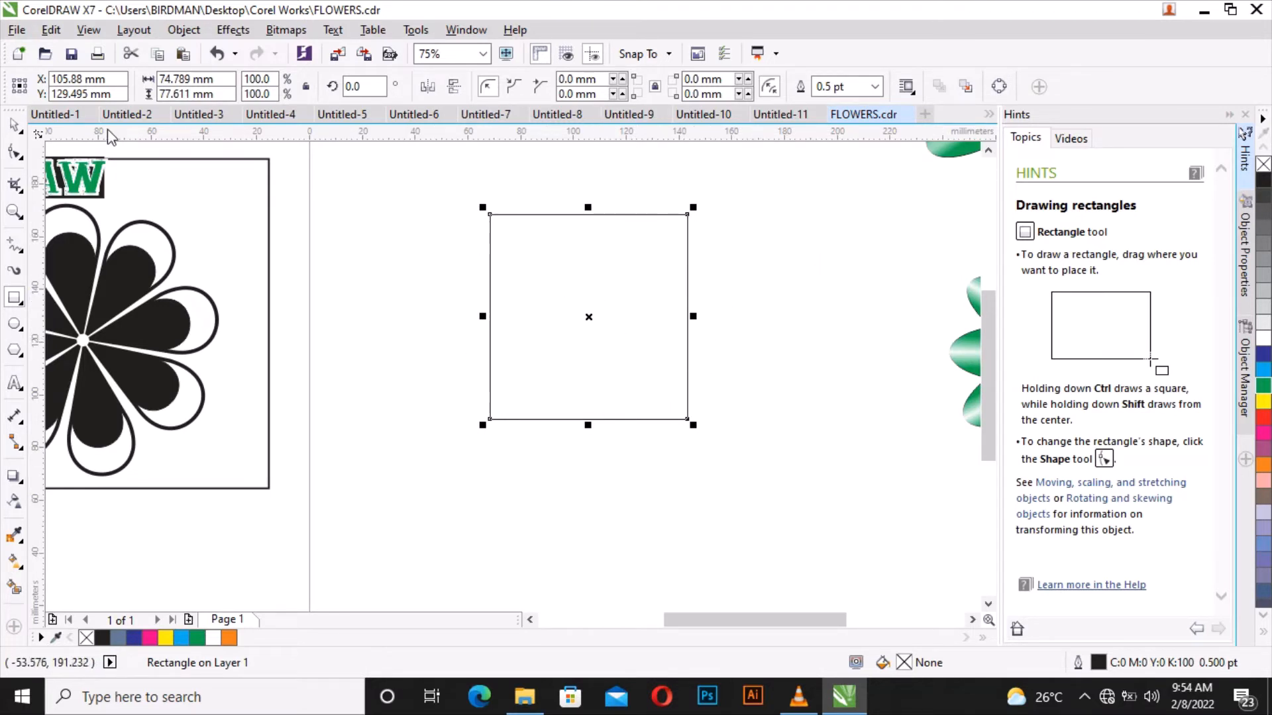
- Convert the rectangle to curves and reshape it into a downward-pointing triangle, removing one lower corner node and centring the remaining one
right_click(561, 265)
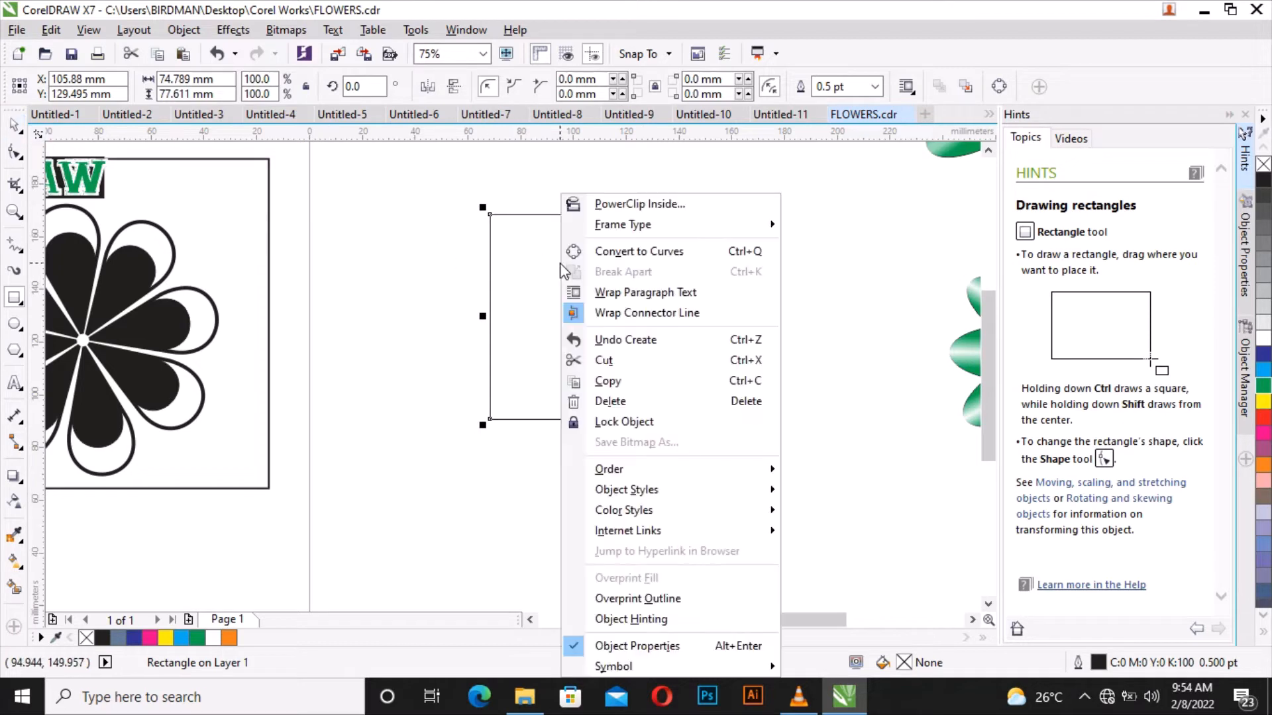
left_click(622, 253)
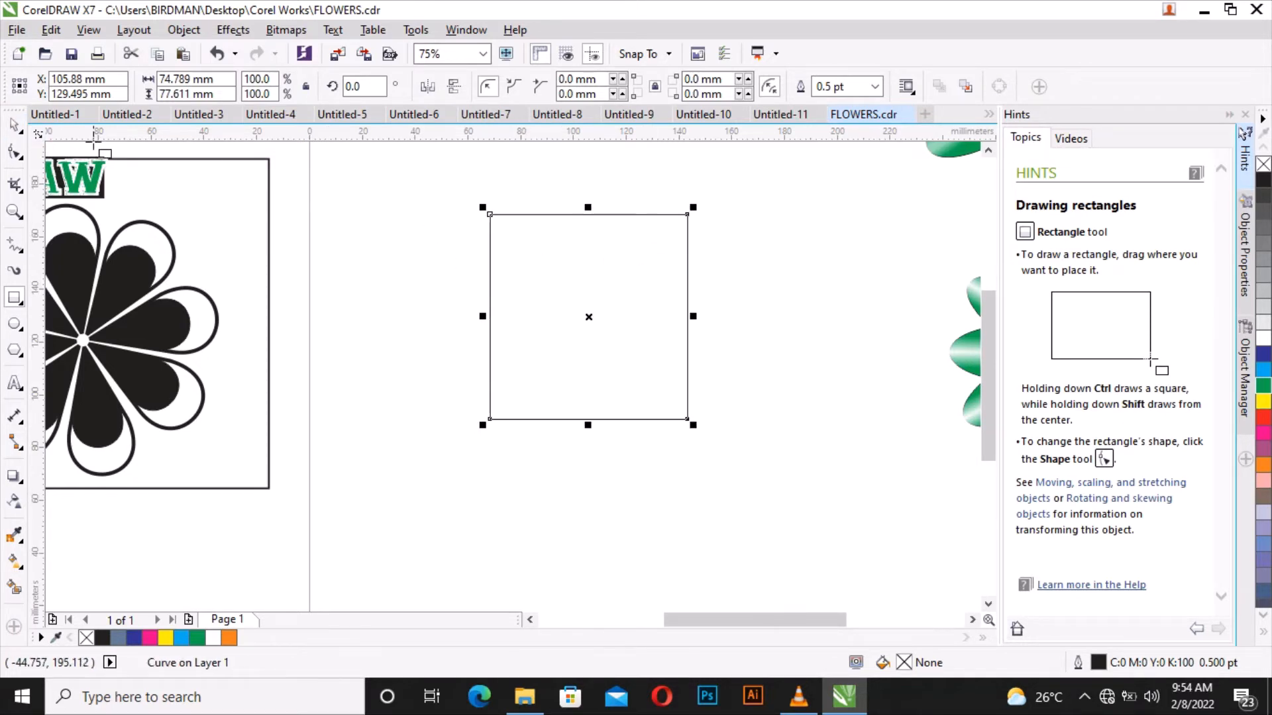
left_click(12, 151)
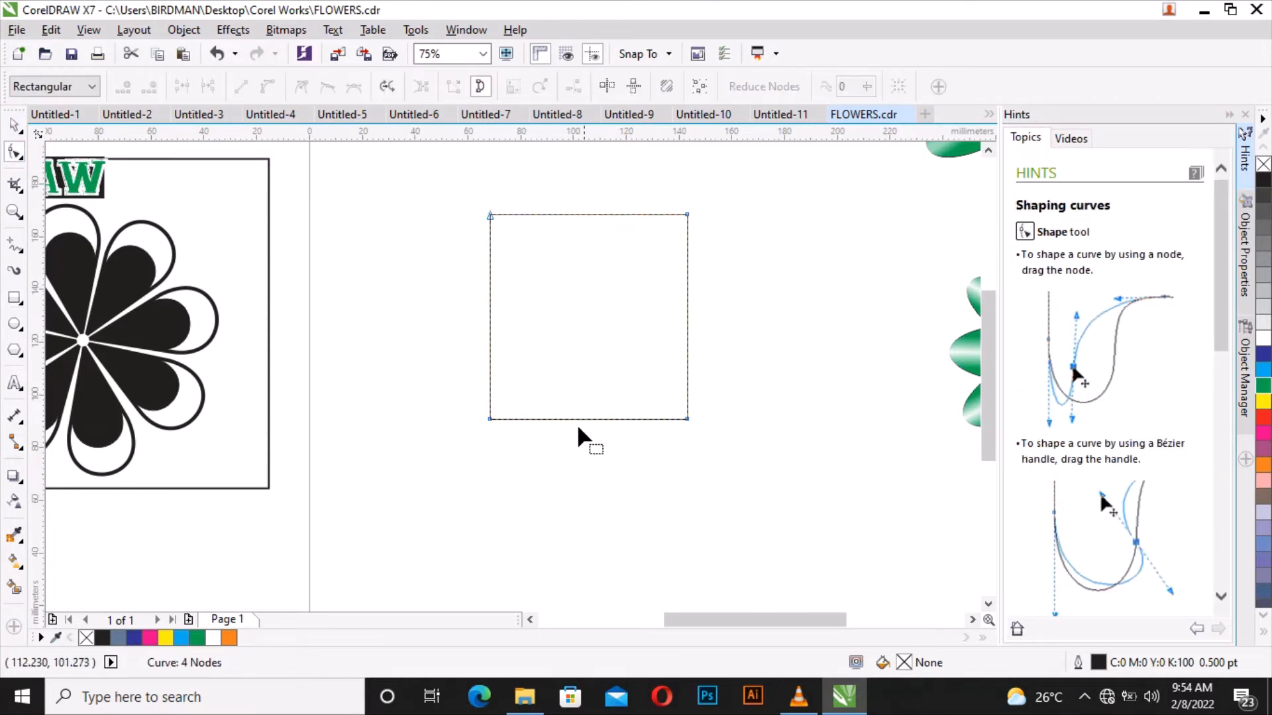
left_click_drag(491, 425, 544, 399)
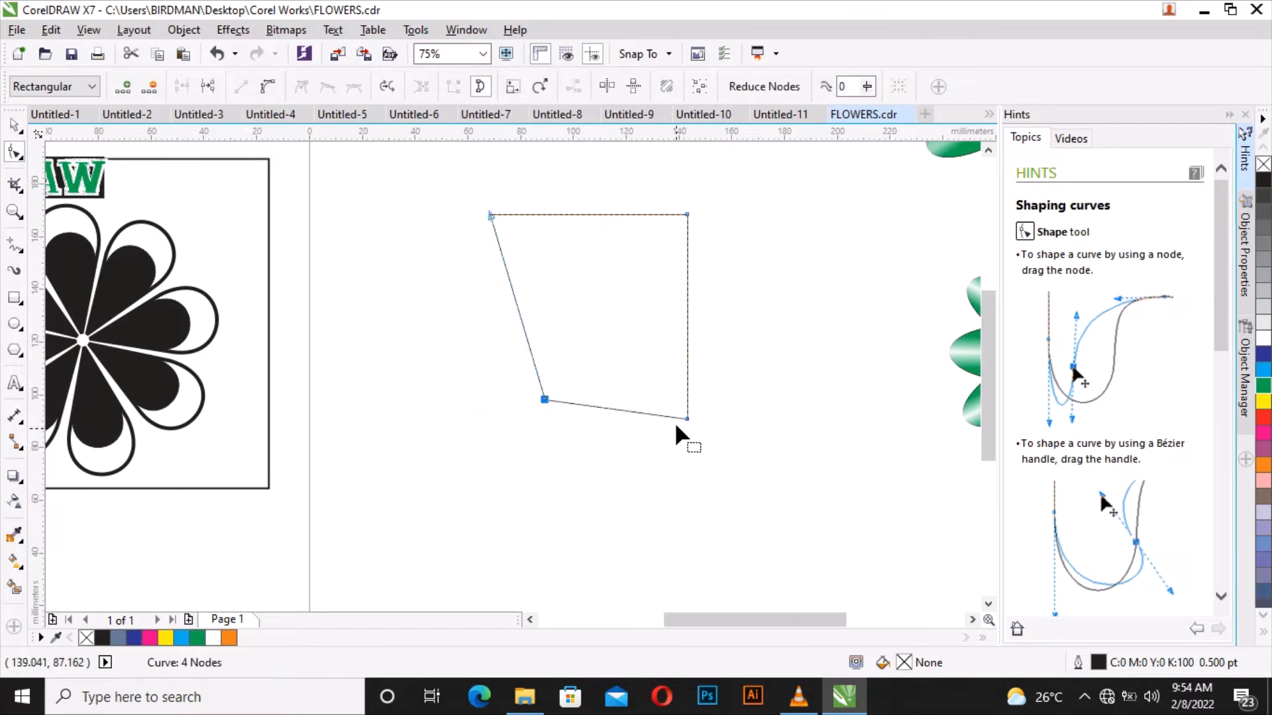
left_click_drag(683, 420, 614, 402)
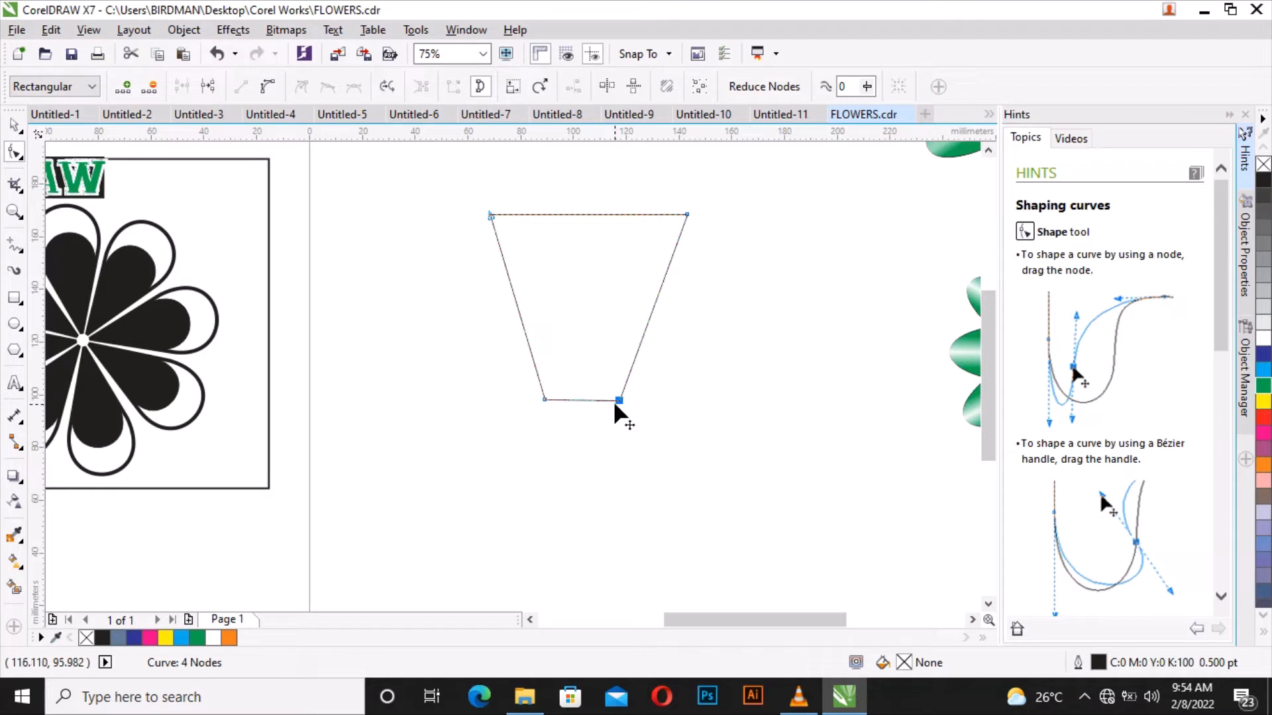
double_click(617, 401)
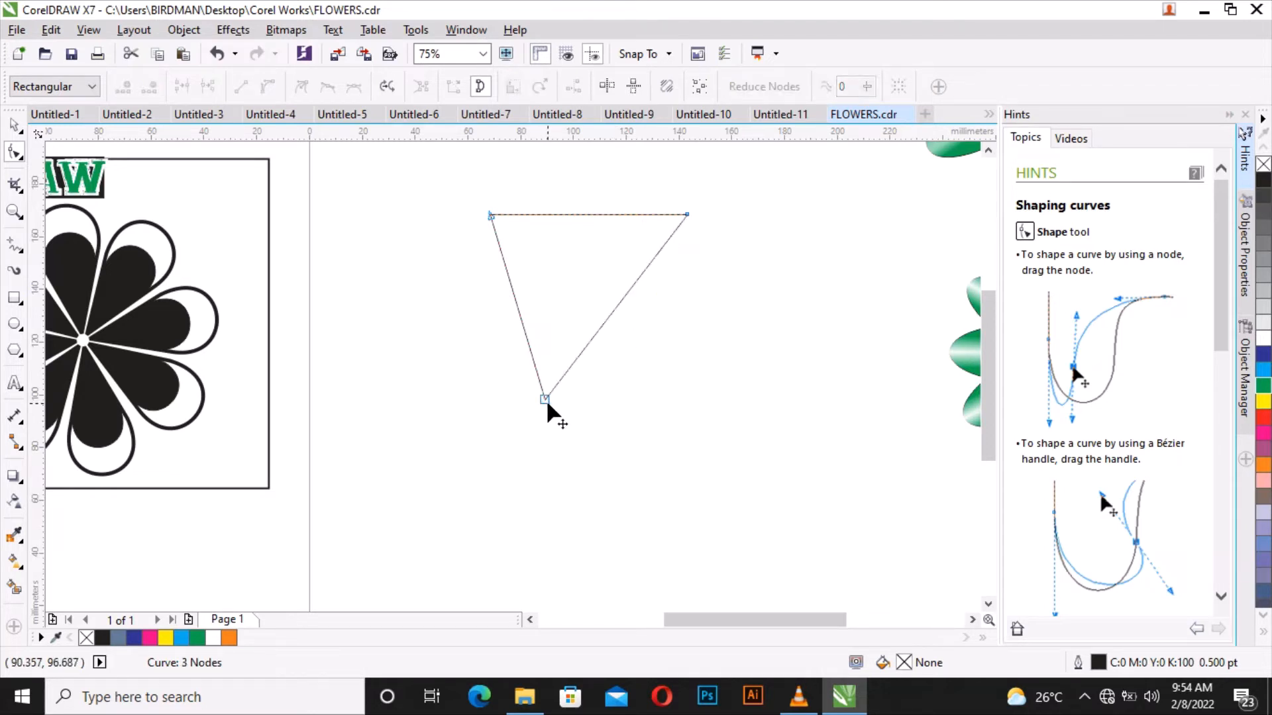
left_click_drag(544, 402, 588, 383)
- Narrow the triangle by moving both upper corners inward, levelling them evenly around a vertical guideline placed through its lower tip
scroll(594, 355, "down", 2)
scroll(590, 284, "up", 2)
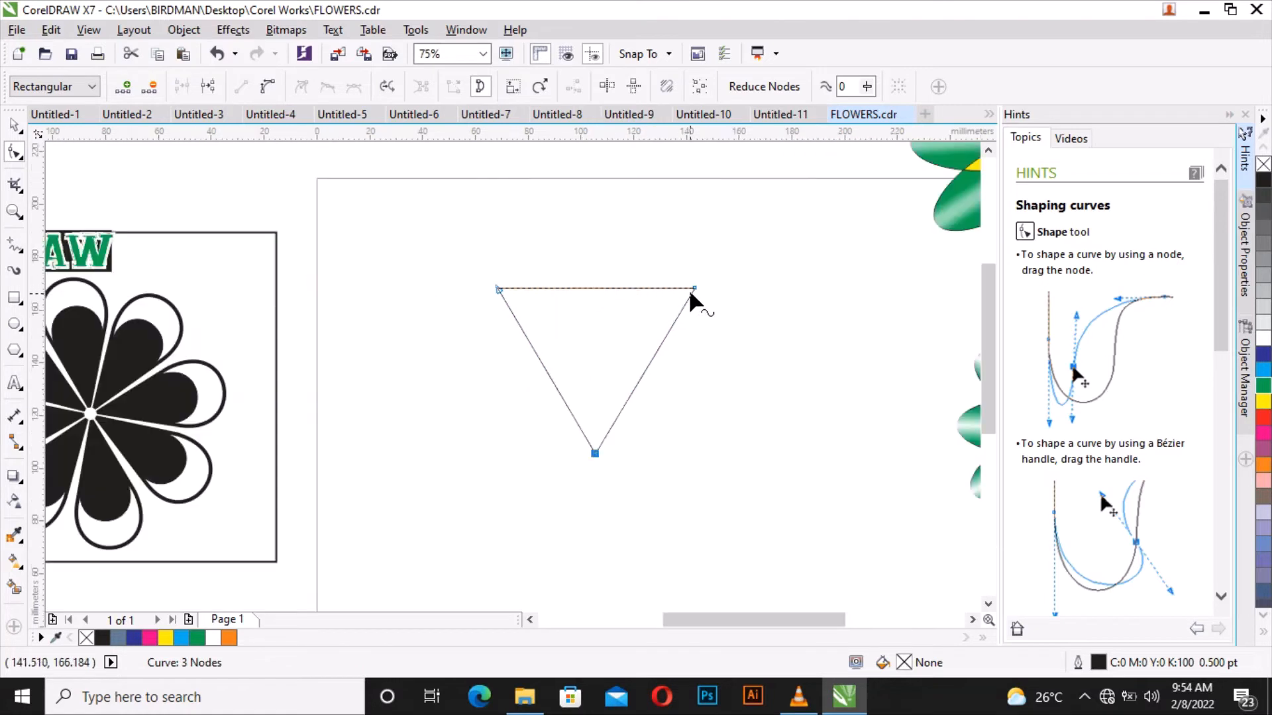
left_click_drag(676, 289, 658, 289)
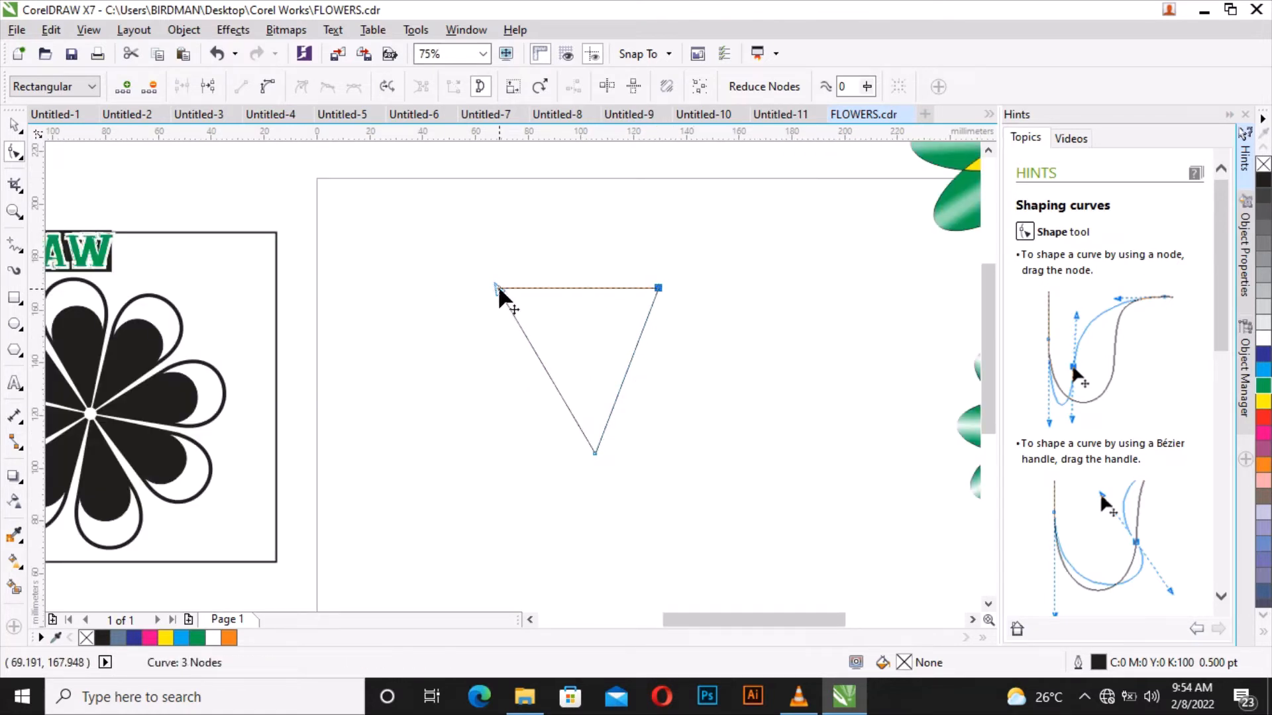
left_click_drag(499, 289, 513, 290)
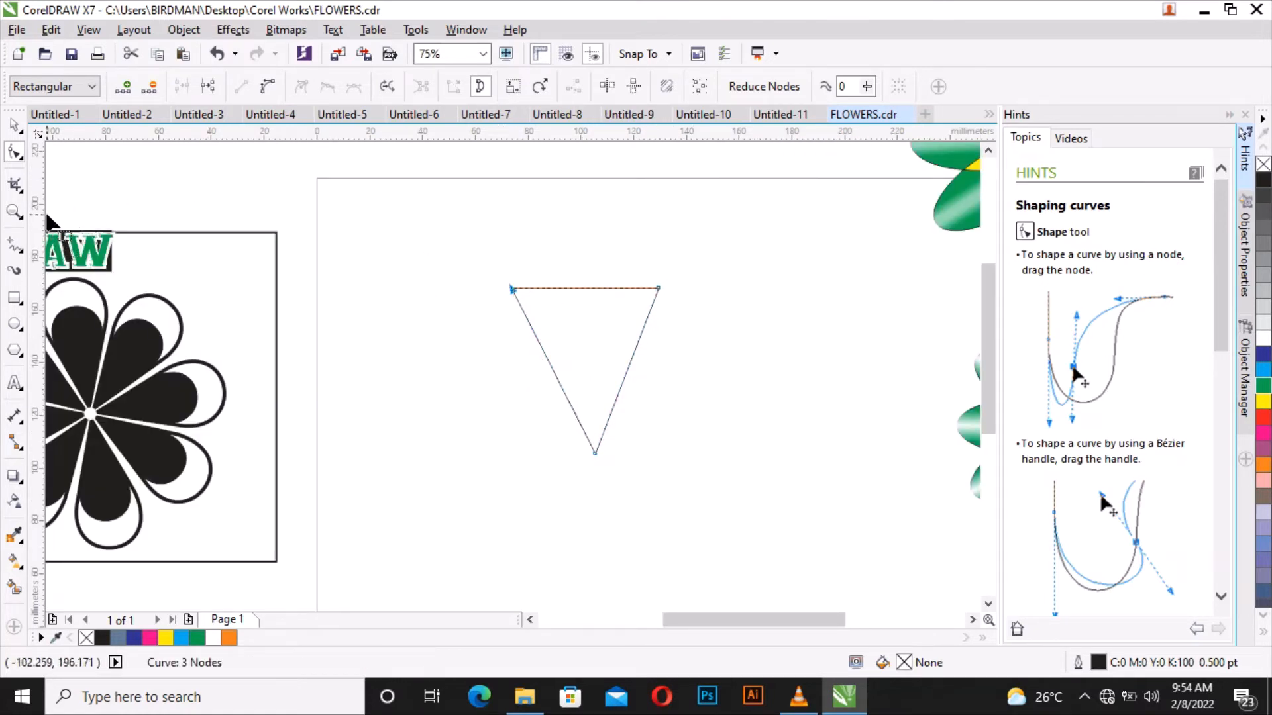
left_click_drag(38, 220, 595, 290)
left_click(520, 296)
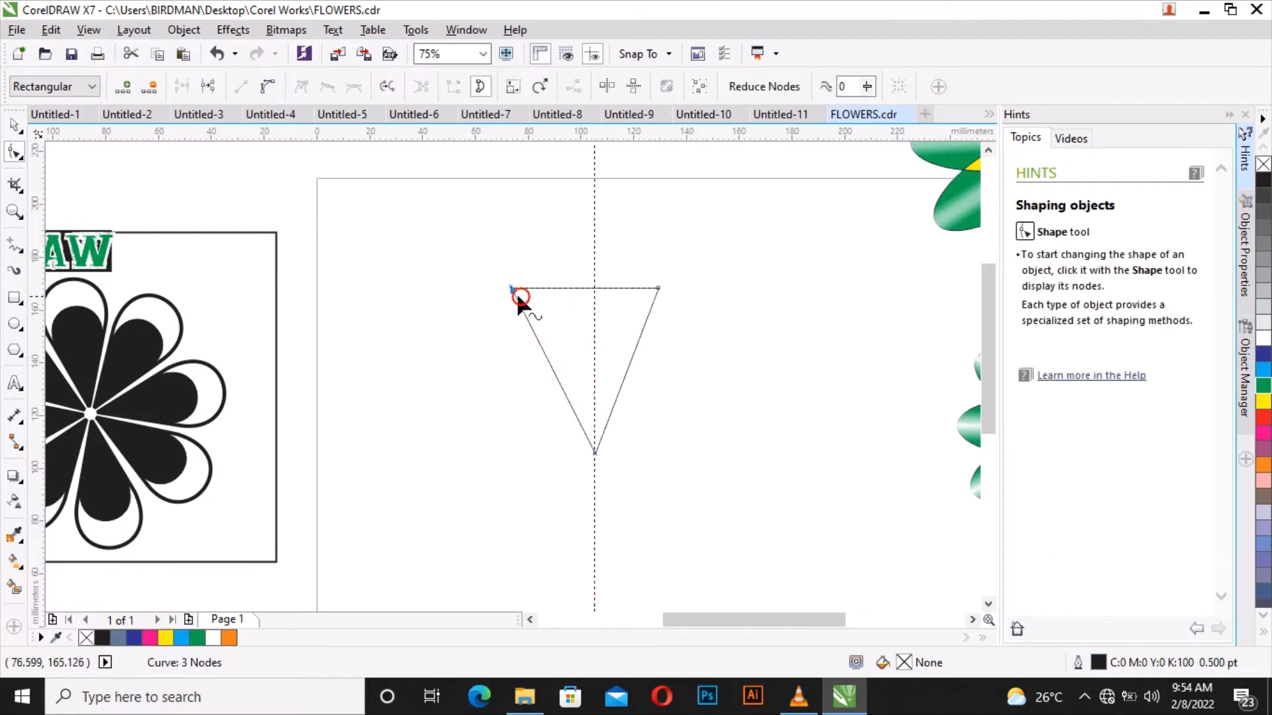
left_click_drag(512, 288, 528, 300)
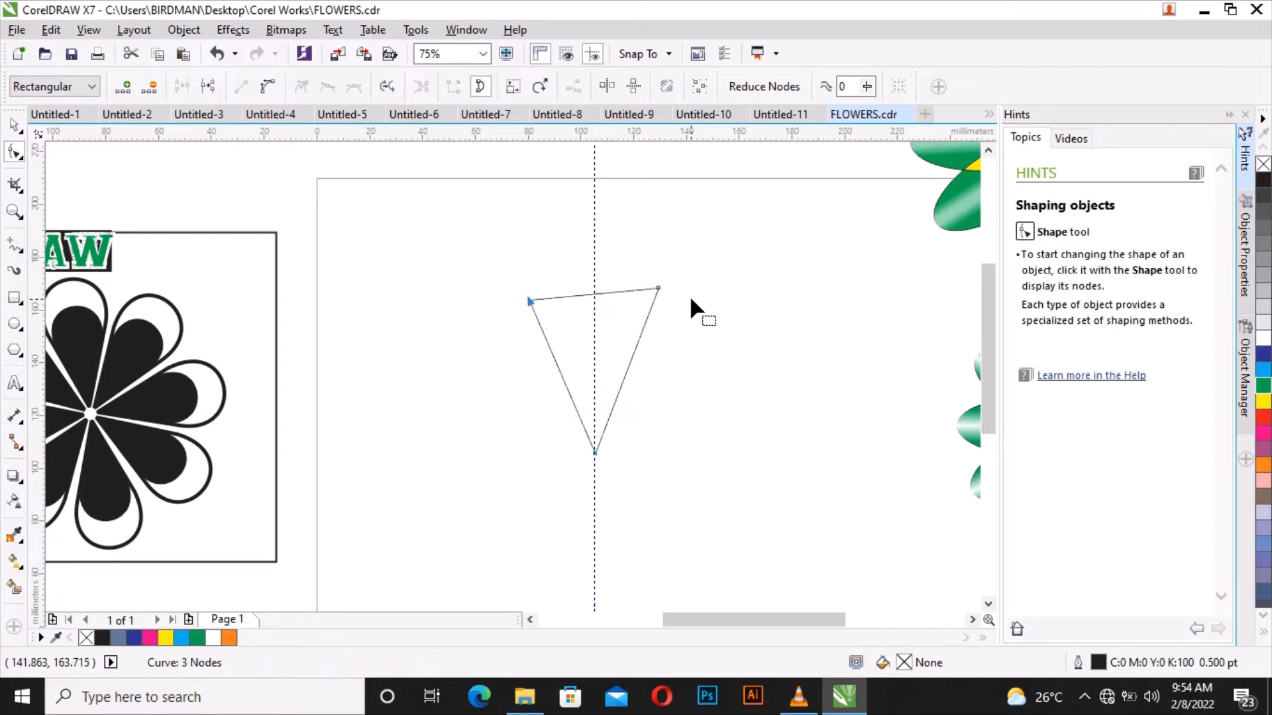
scroll(658, 288, "up", 2)
left_click_drag(655, 287, 649, 307)
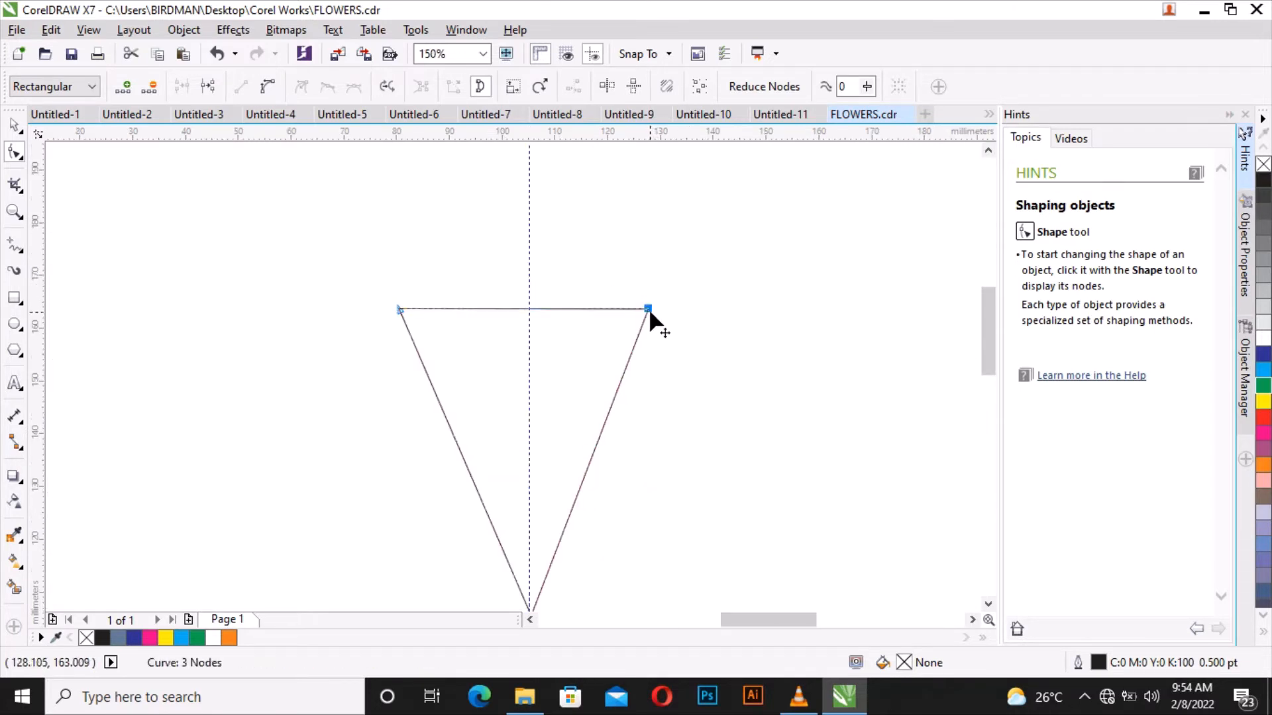
- Convert the triangle's upper edge to a curve and start bowing it upward
left_click(521, 309)
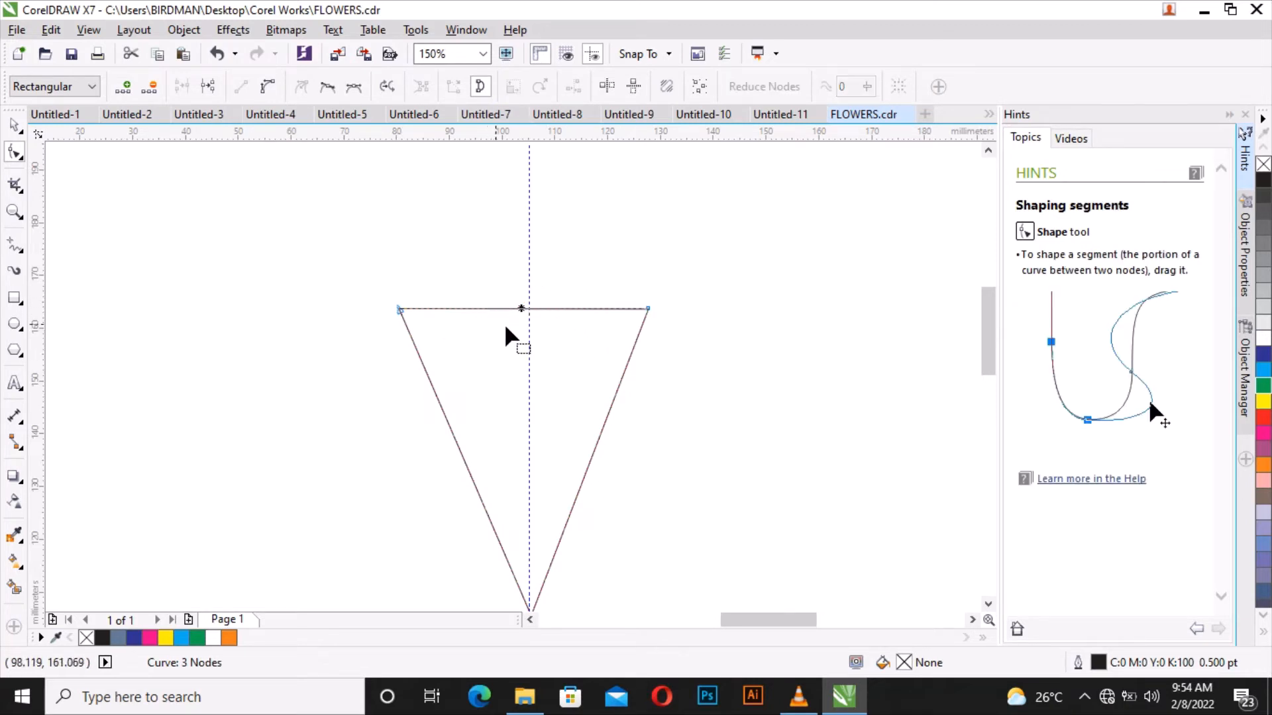
left_click(267, 87)
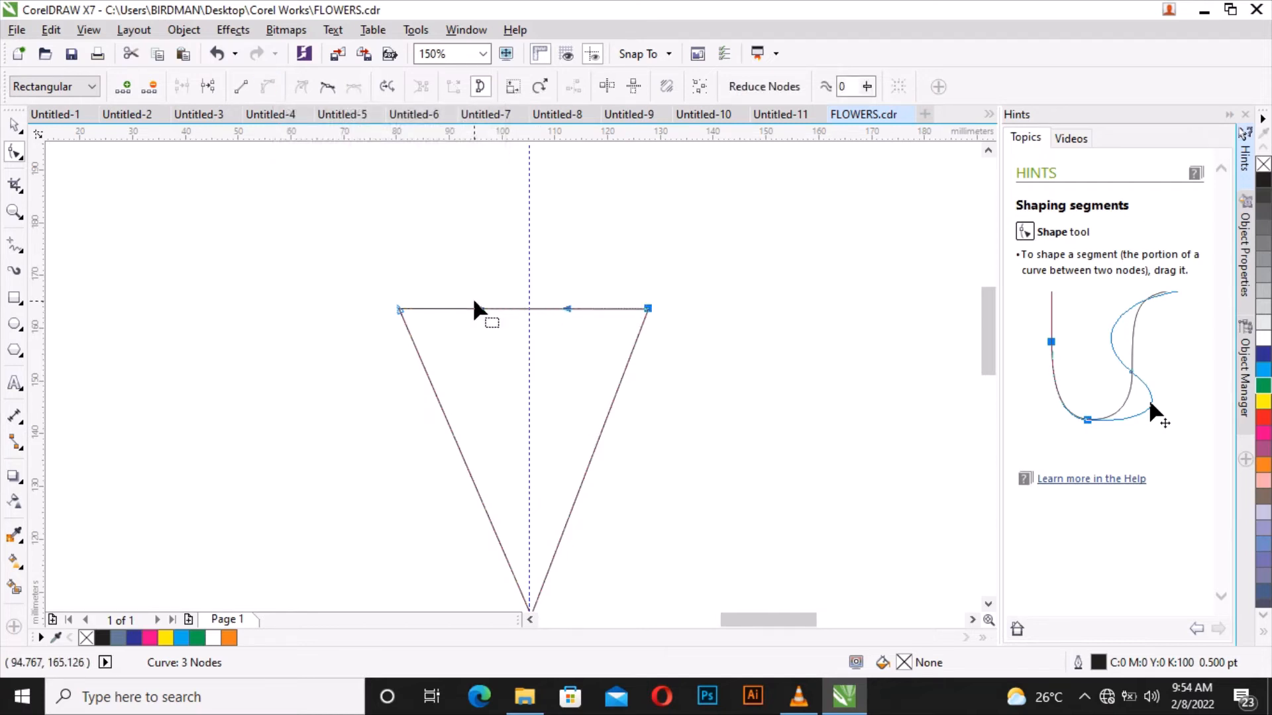
left_click_drag(480, 311, 464, 191)
scroll(572, 328, "down", 2)
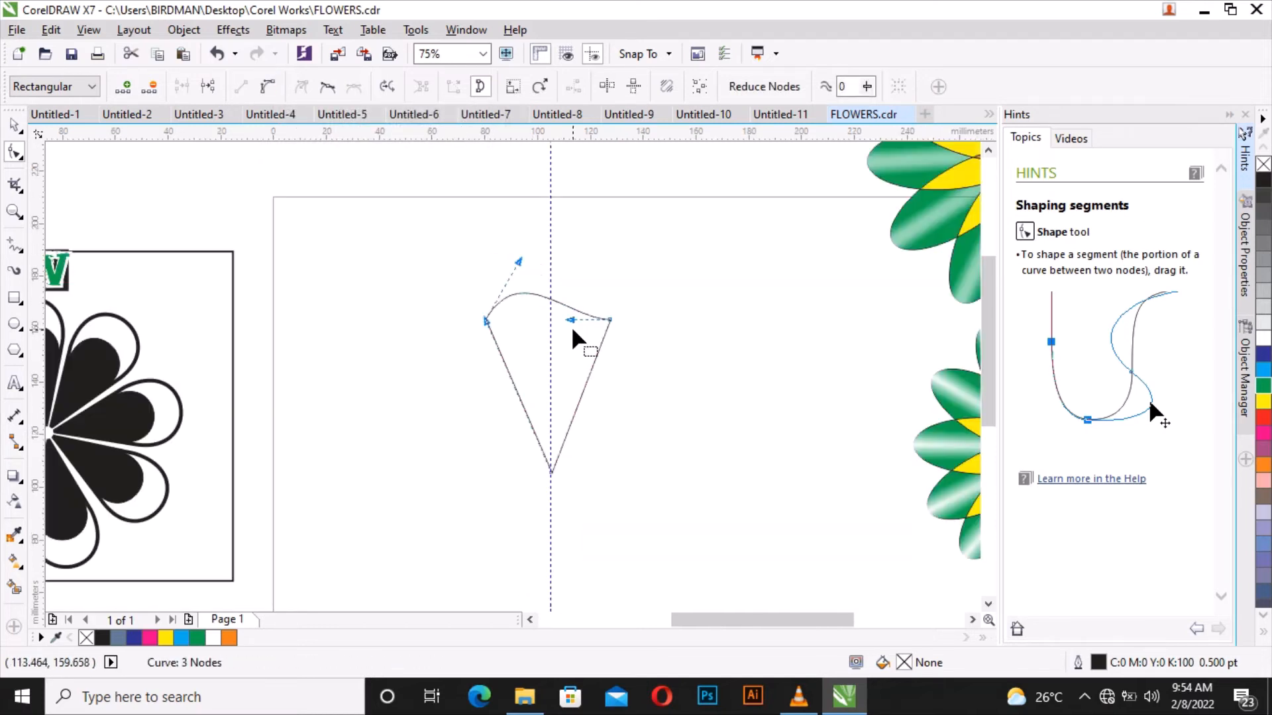
- Adjust the curve handles of both upper nodes to round the shape into a teardrop petal balanced about the guideline
scroll(561, 245, "up", 2)
left_click_drag(582, 402, 651, 270)
left_click_drag(480, 287, 412, 229)
left_click_drag(653, 271, 684, 244)
left_click_drag(411, 228, 381, 203)
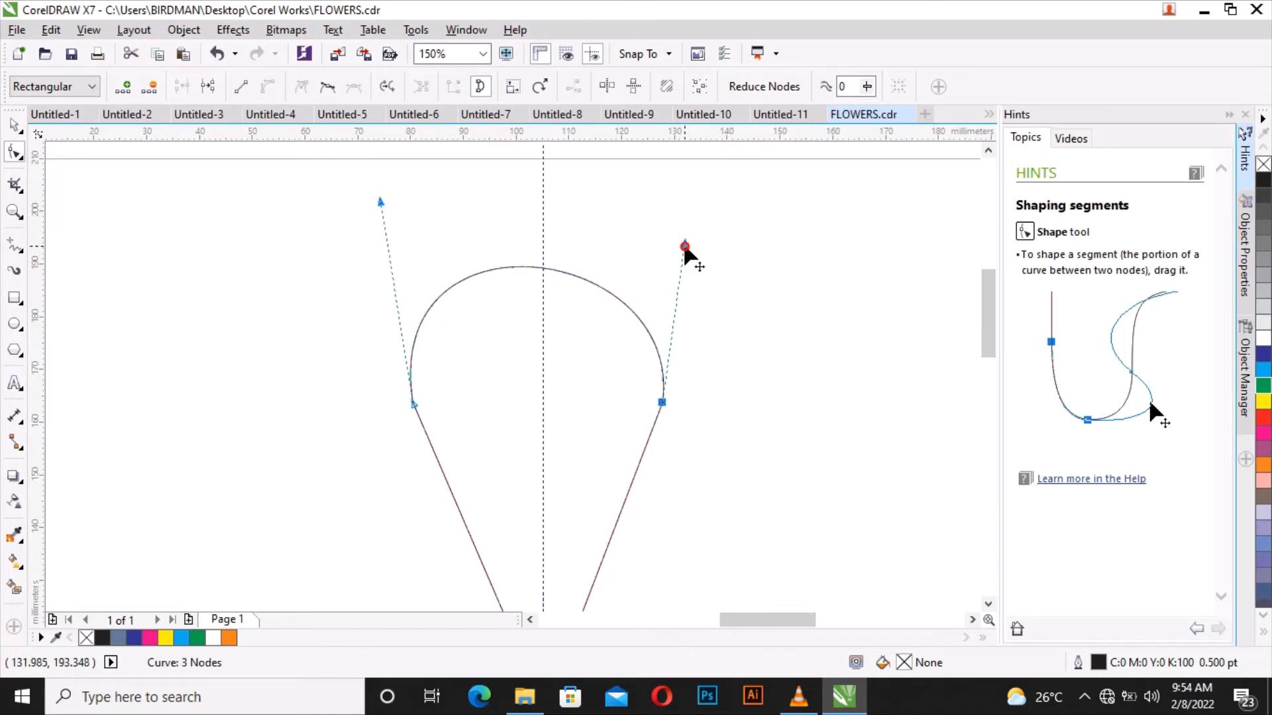
left_click_drag(685, 246, 709, 209)
left_click(709, 212)
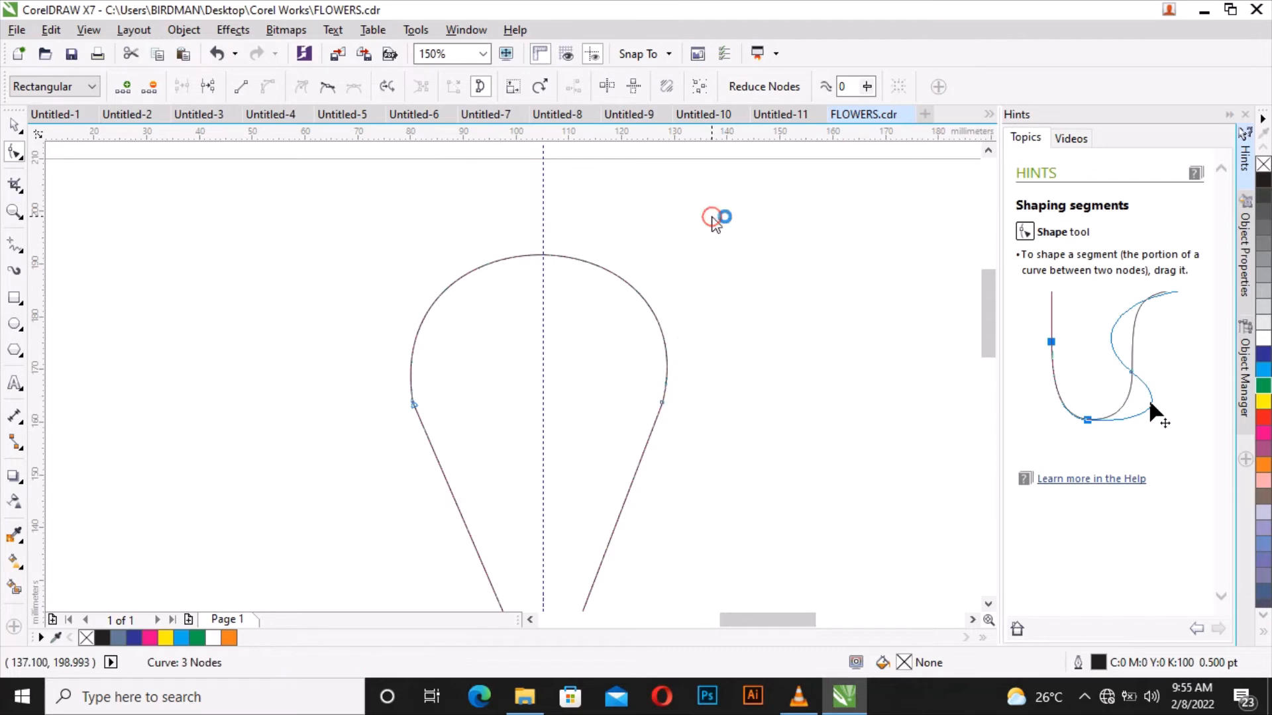
left_click(663, 402)
left_click_drag(708, 212, 712, 200)
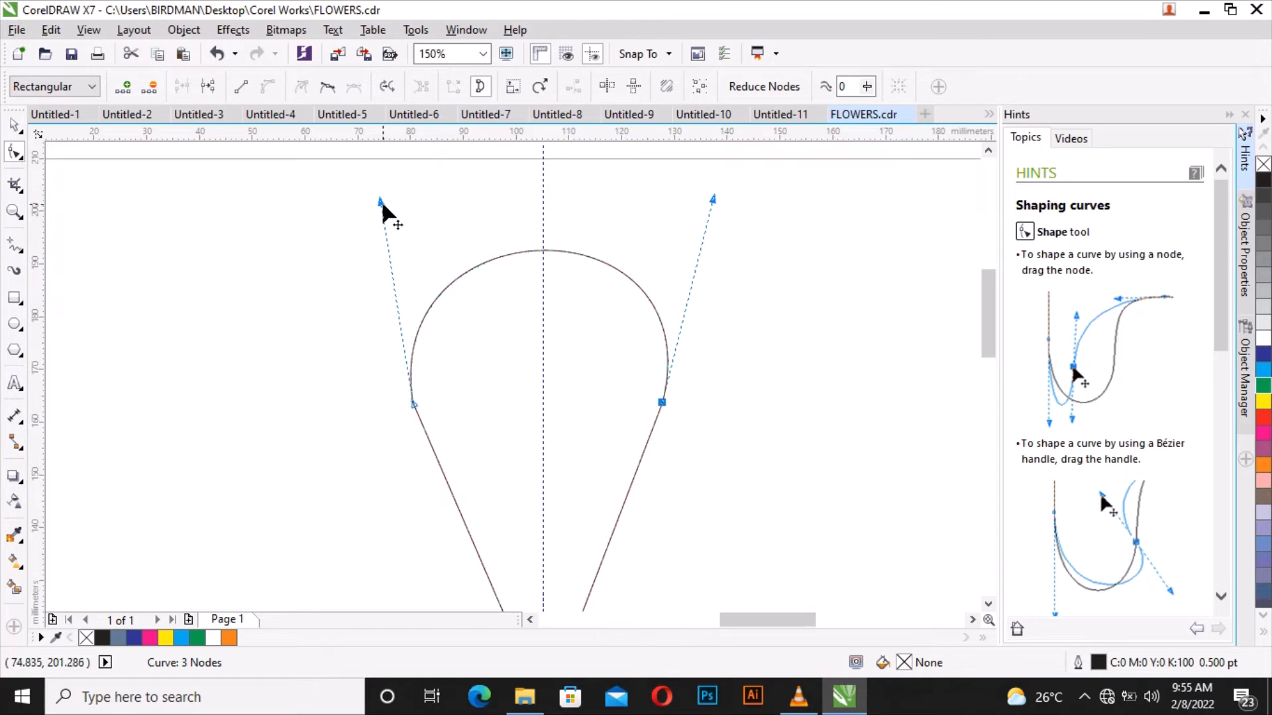
left_click_drag(382, 203, 368, 198)
scroll(576, 358, "down", 1)
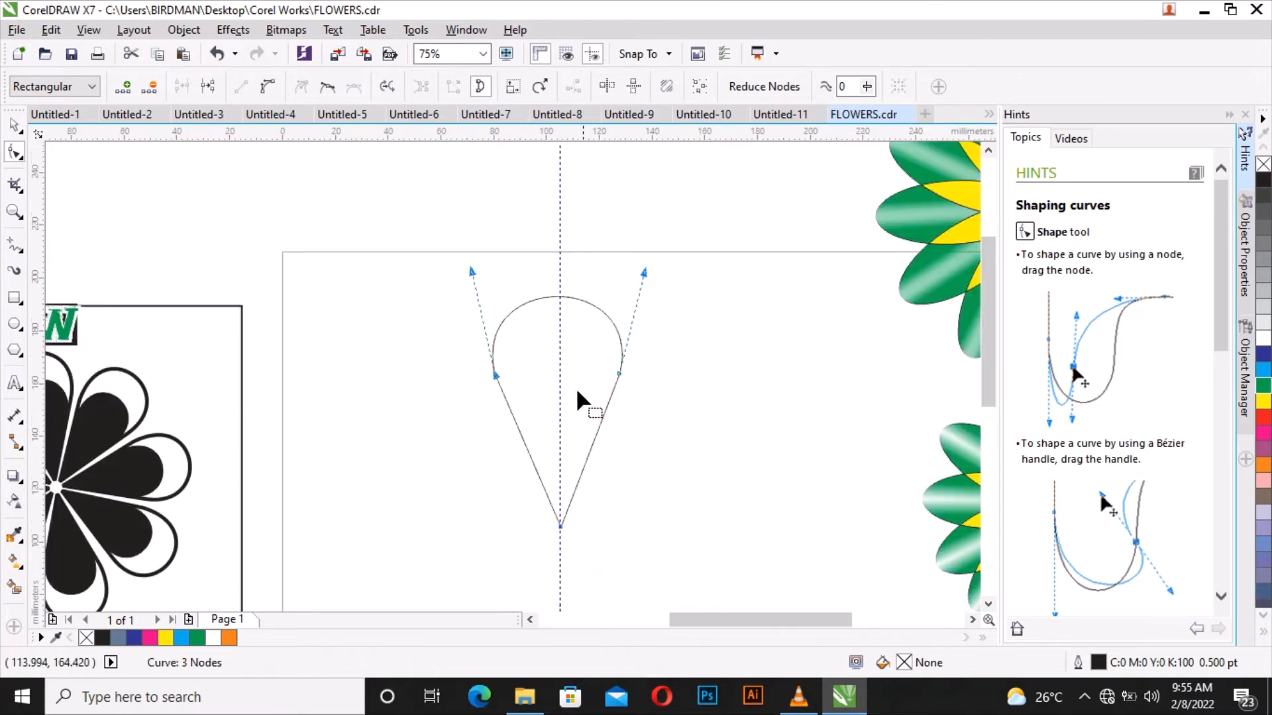
- Scale the teardrop petal down proportionally to about 41 mm wide and 74 mm high
left_click(15, 122)
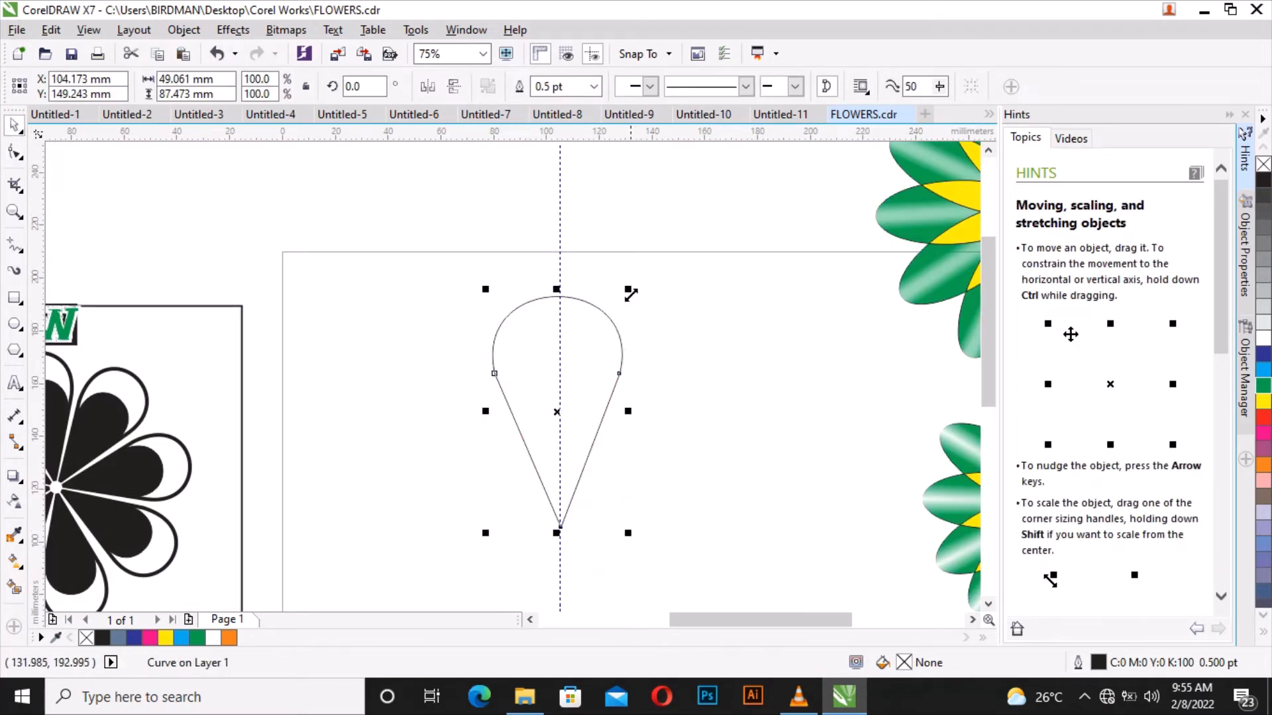
left_click_drag(628, 289, 602, 332)
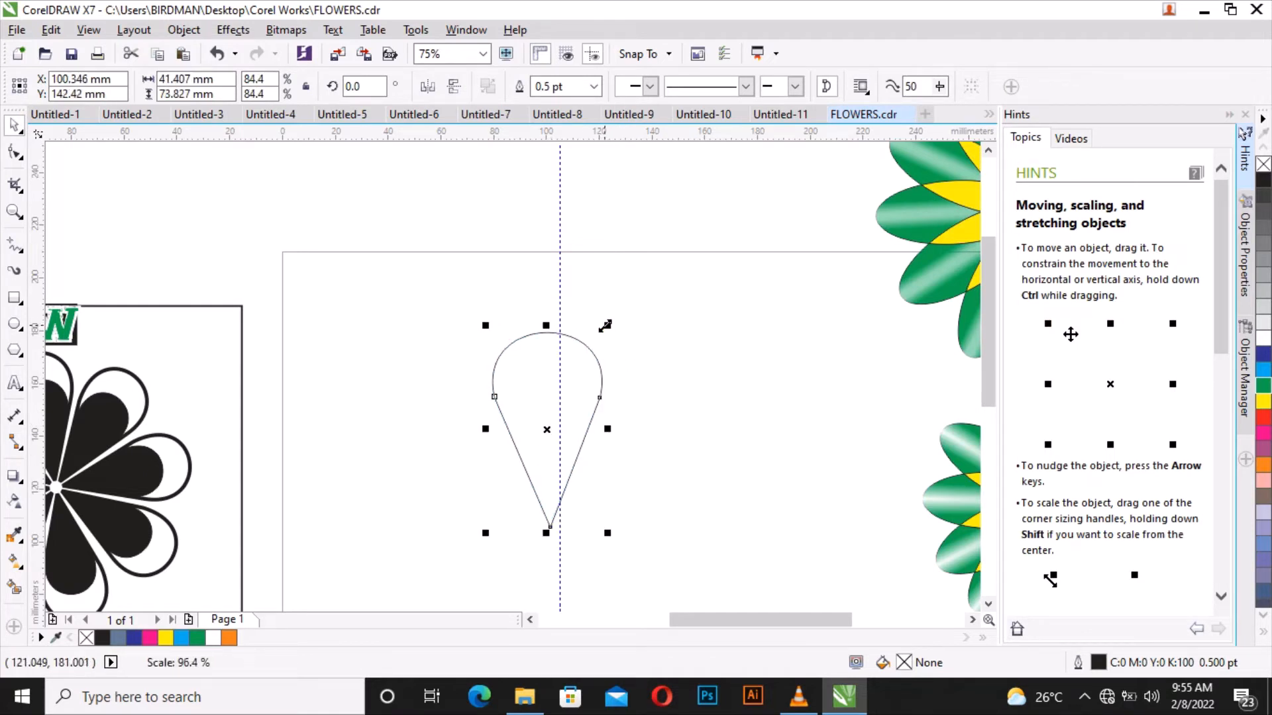
left_click(634, 381)
scroll(570, 507, "up", 2)
left_click(571, 368)
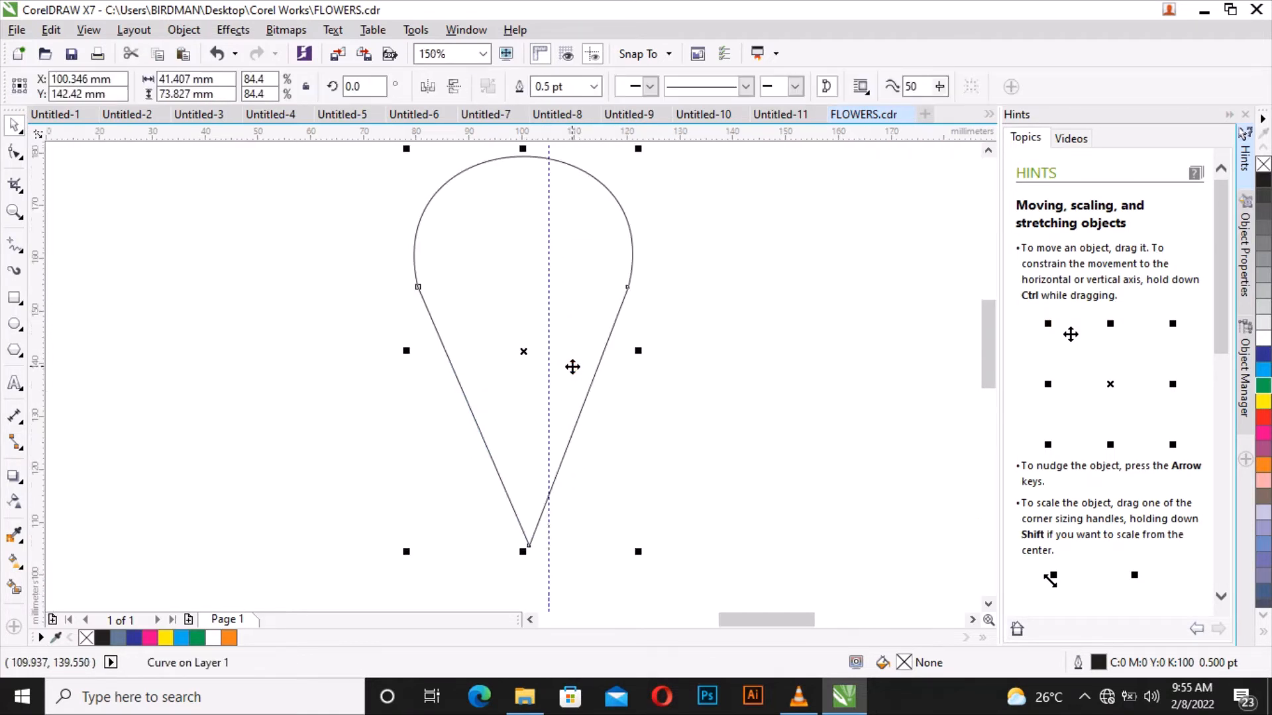
scroll(572, 366, "down", 2)
left_click(606, 396)
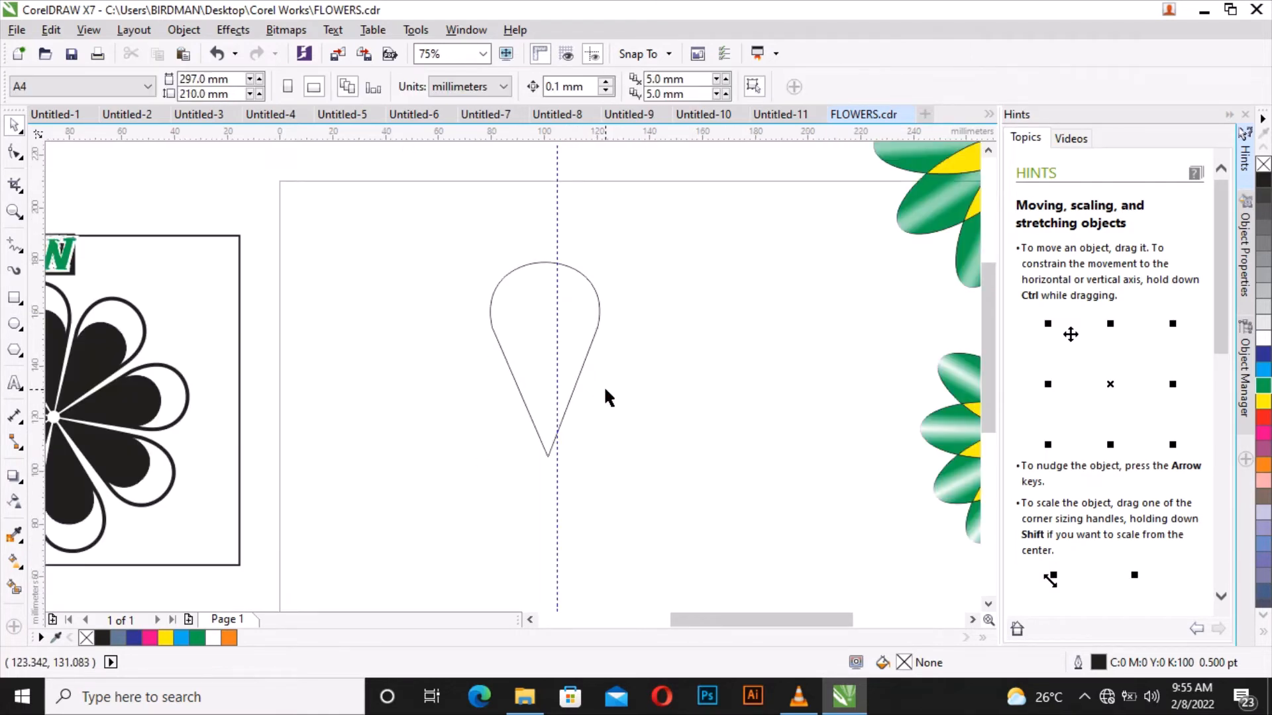
- Make a smaller black-filled copy of the teardrop beside the original, about 27 mm wide and 48 mm high
left_click(583, 325)
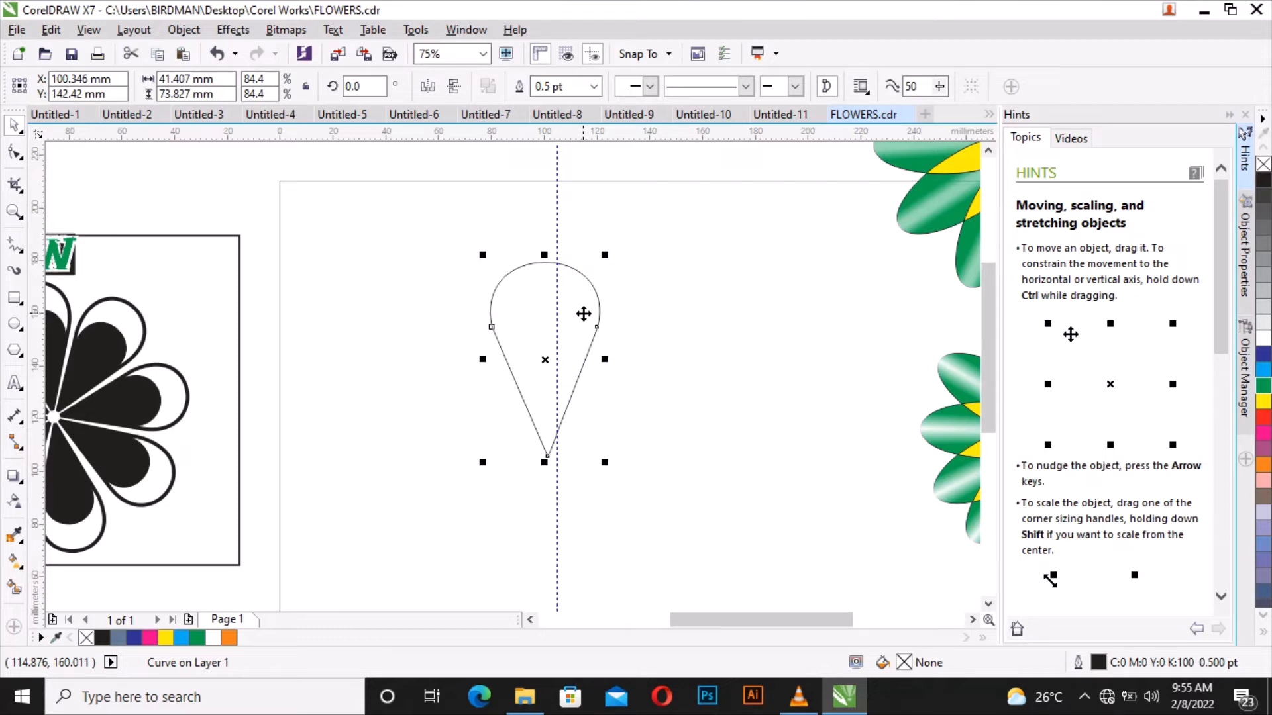
left_click_drag(583, 314, 754, 289)
left_click(781, 334)
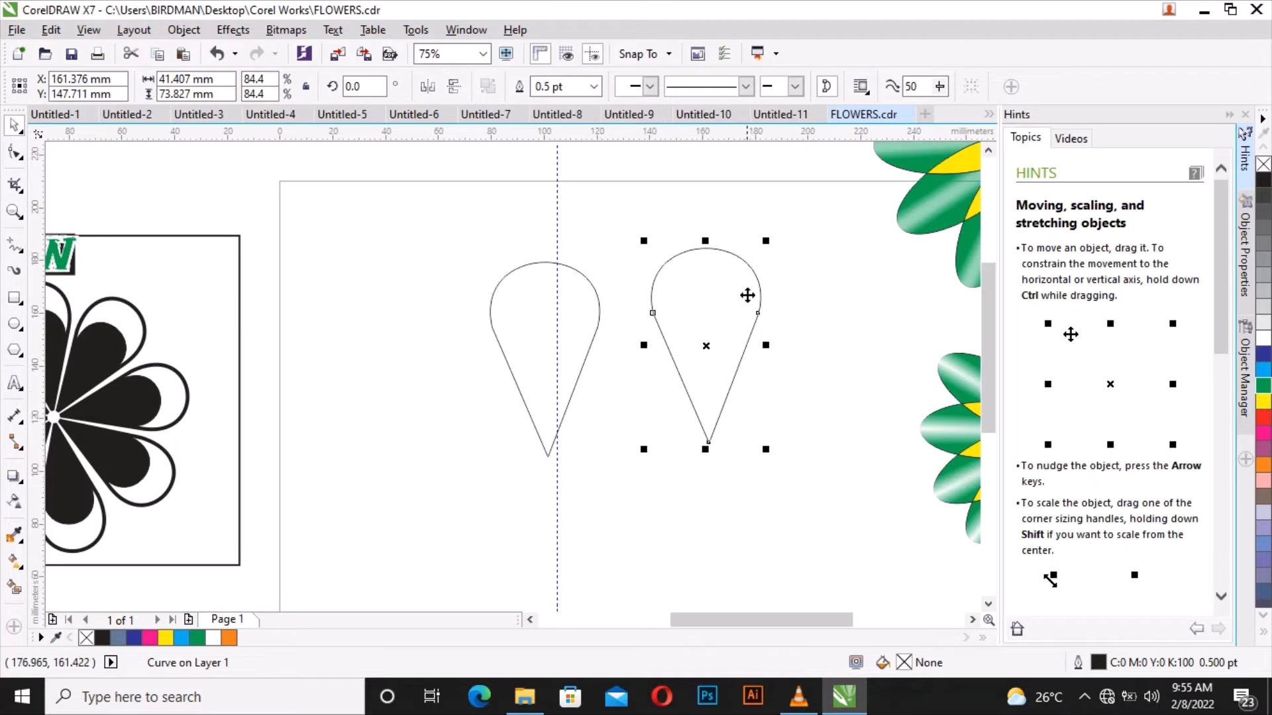
left_click_drag(766, 241, 739, 309)
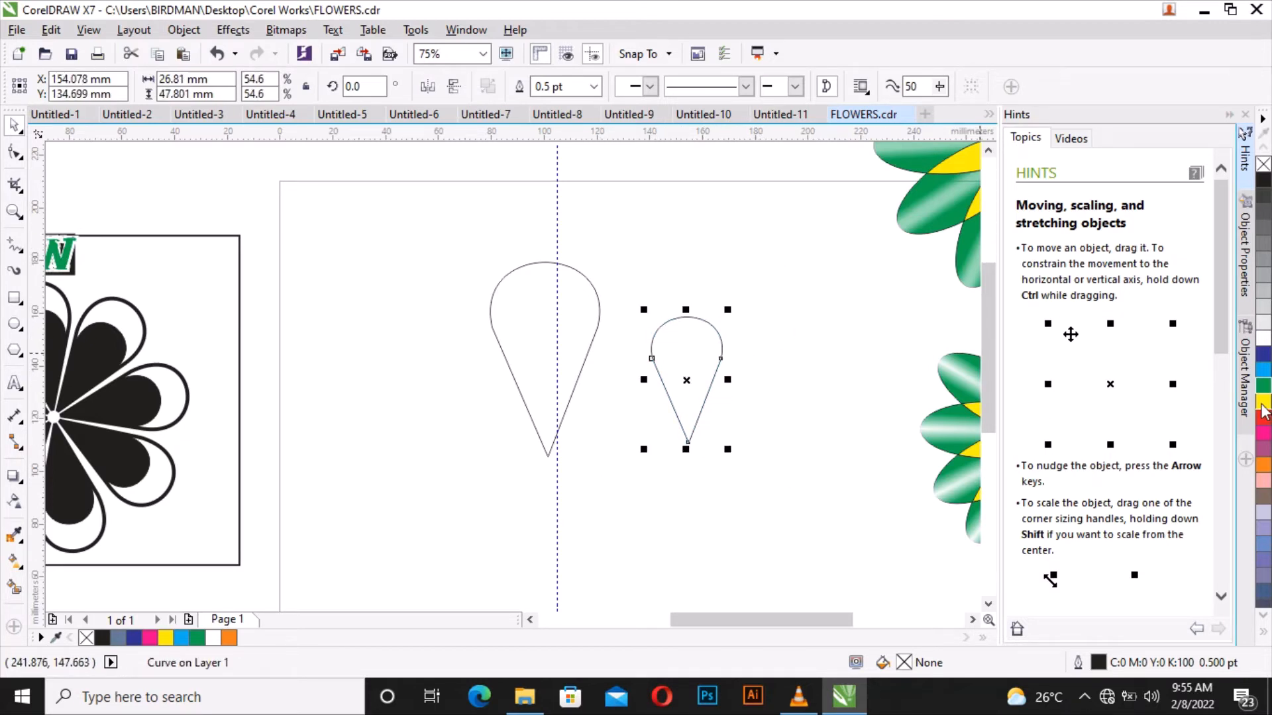
left_click(1263, 180)
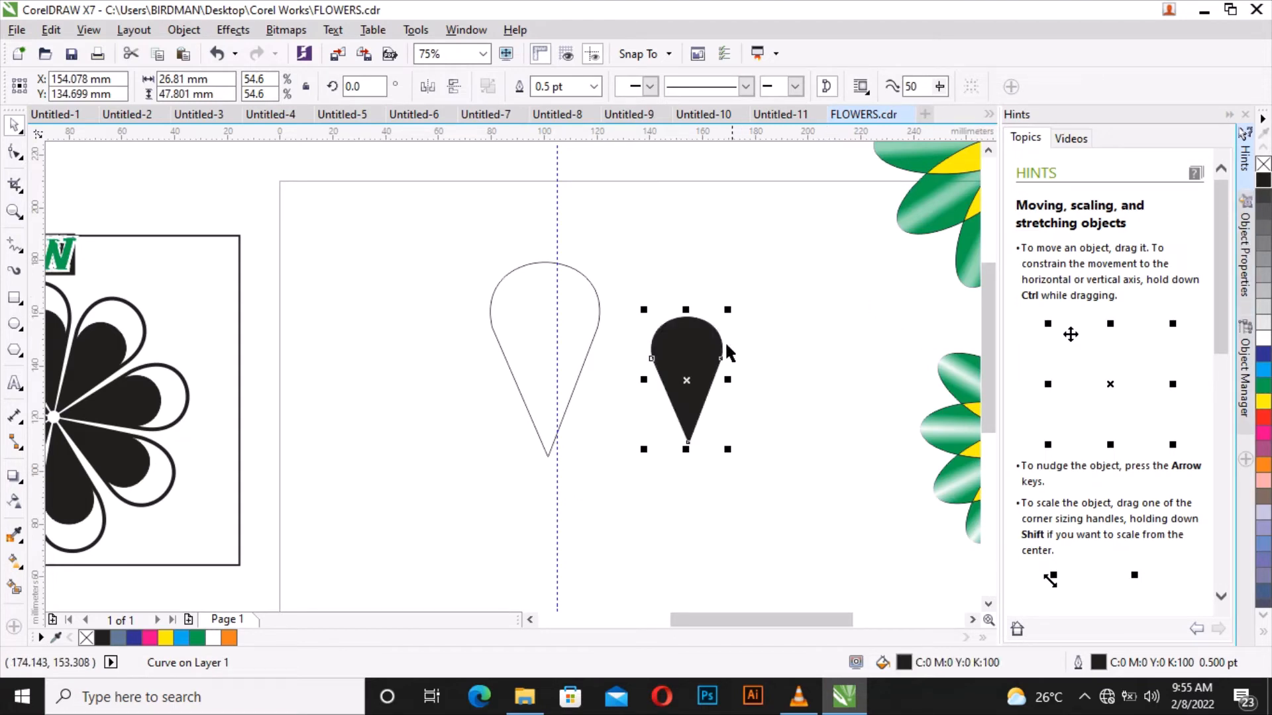
- Move the black teardrop inside the outlined petal so that their lower tips line up
left_click_drag(704, 346, 566, 362)
scroll(547, 437, "up", 4)
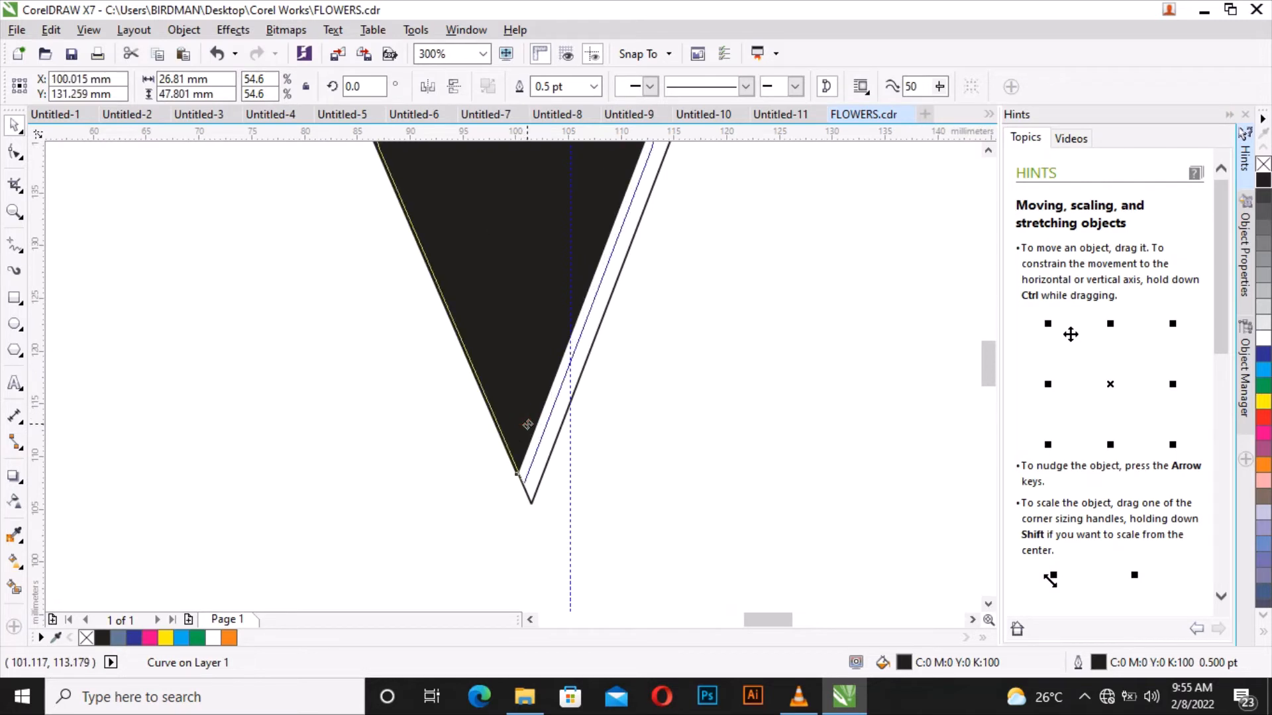
left_click_drag(528, 425, 532, 436)
scroll(533, 493, "up", 3)
scroll(526, 539, "down", 2)
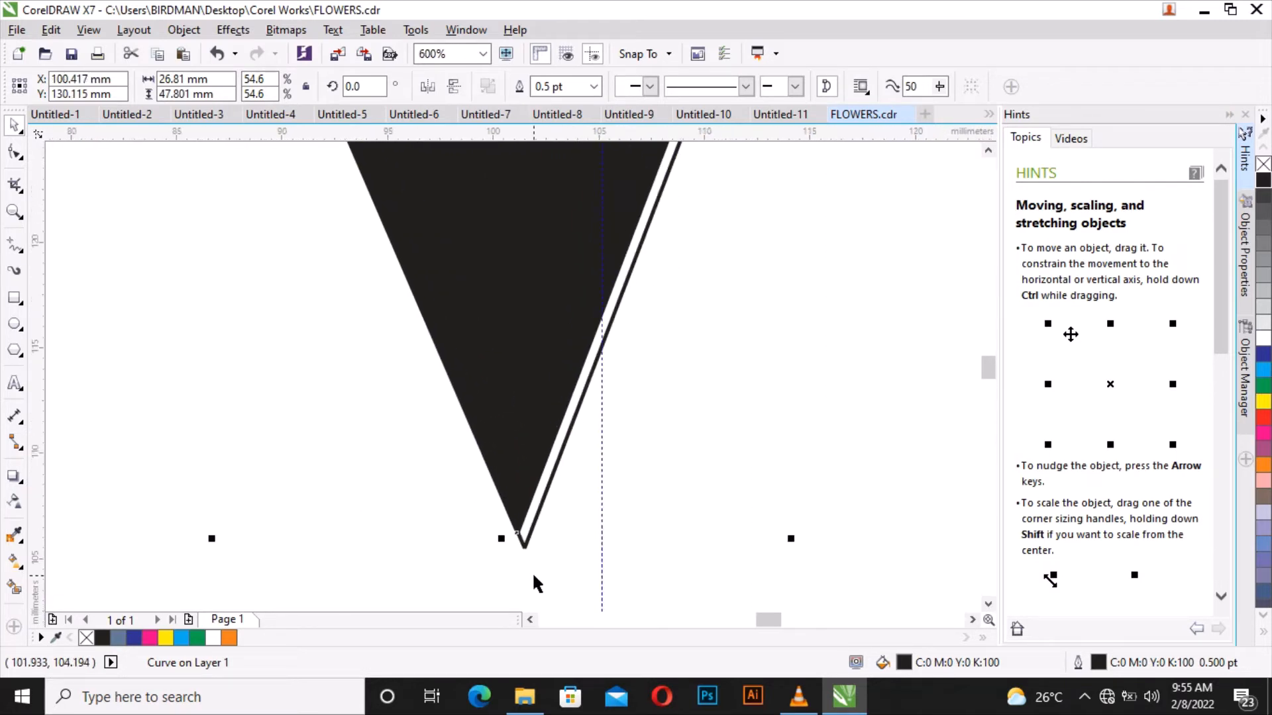
scroll(534, 583, "up", 2)
left_click_drag(471, 334, 499, 378)
scroll(498, 416, "down", 5)
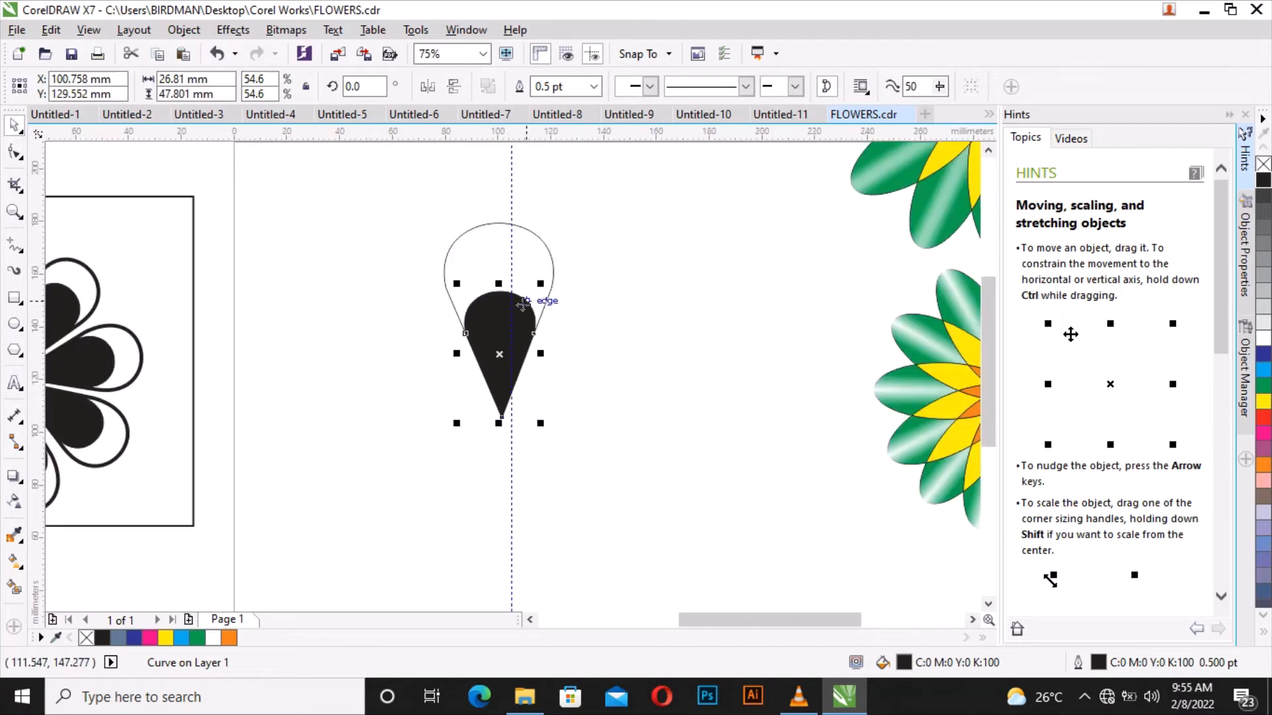
- Enlarge the black teardrop to about 31 mm wide and 56 mm high and realign its tip with the outlined petal's tip
scroll(523, 304, "up", 1)
left_click_drag(548, 281, 582, 241)
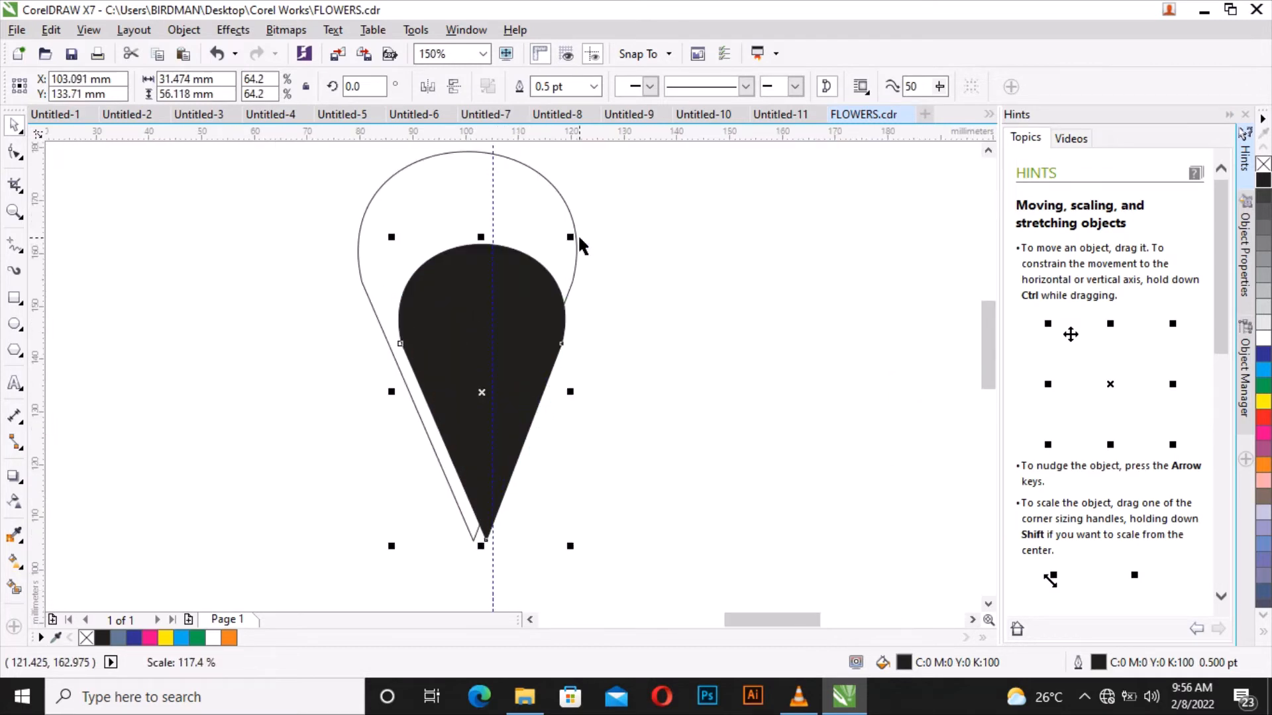
scroll(504, 526, "up", 1)
left_click_drag(496, 479, 480, 392)
scroll(462, 458, "up", 4)
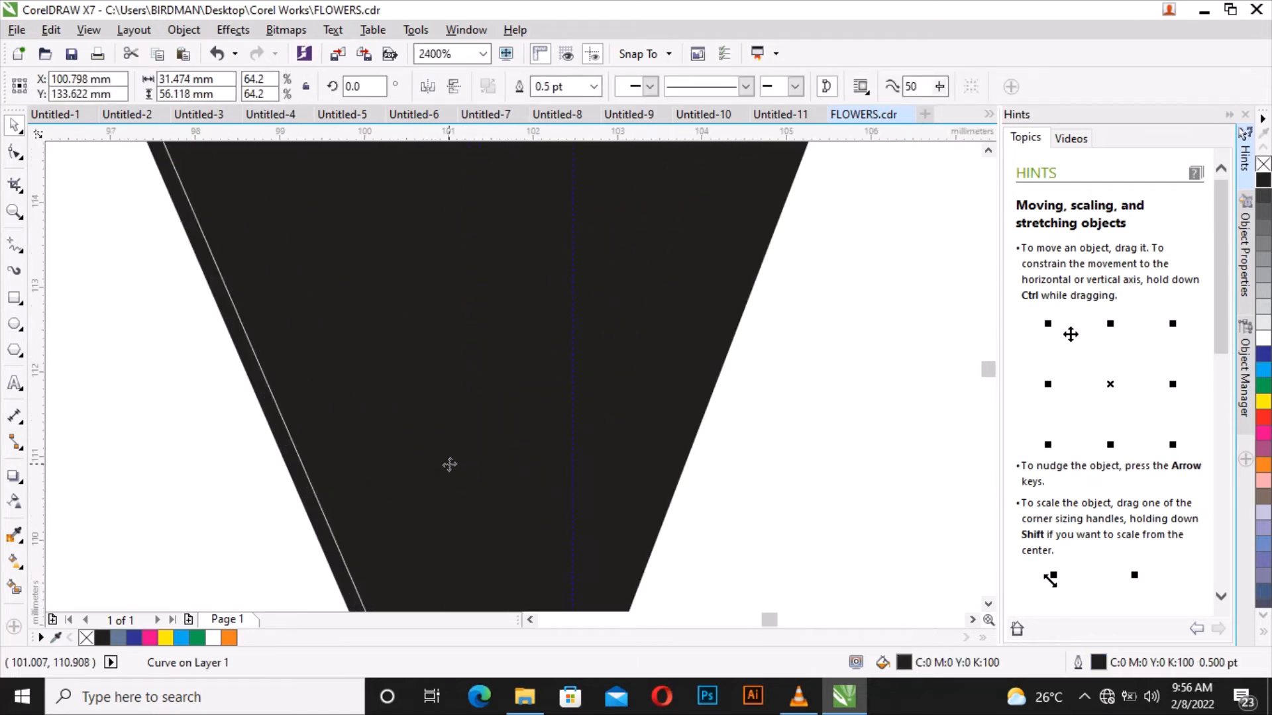
left_click_drag(449, 462, 440, 449)
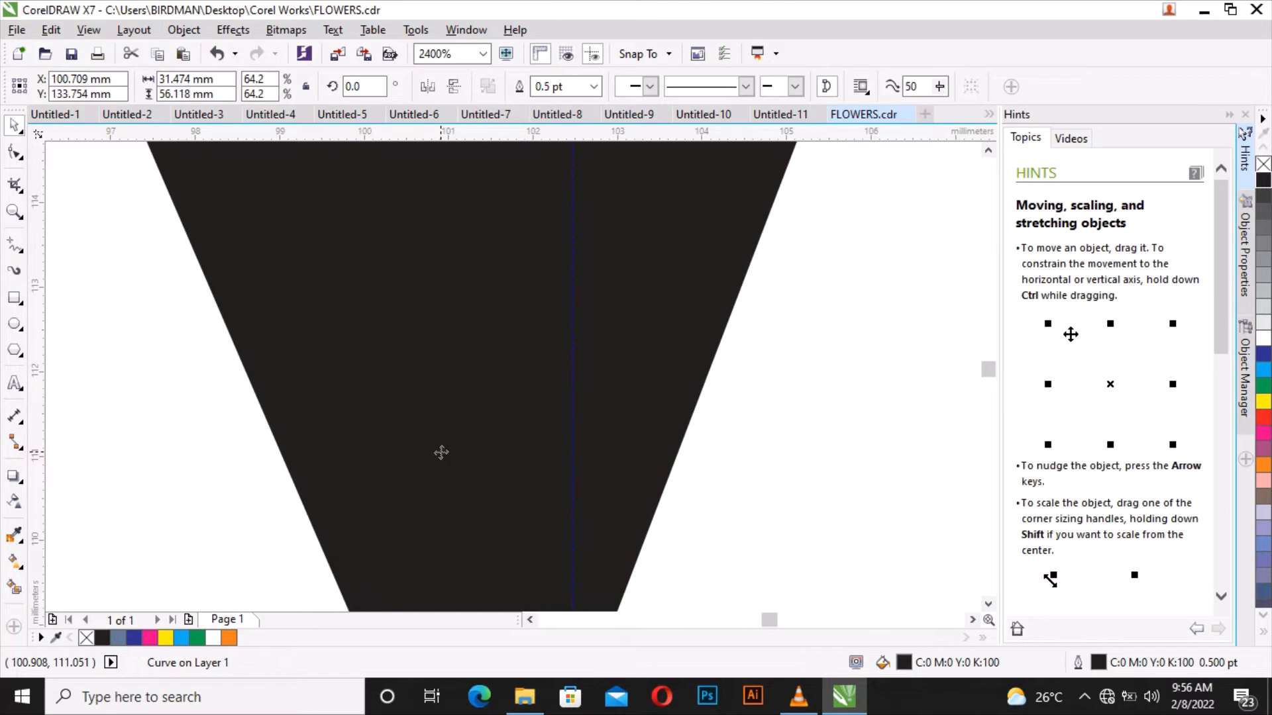
scroll(440, 448, "down", 4)
- Delete the vertical guideline that runs through the petal
left_click(449, 525)
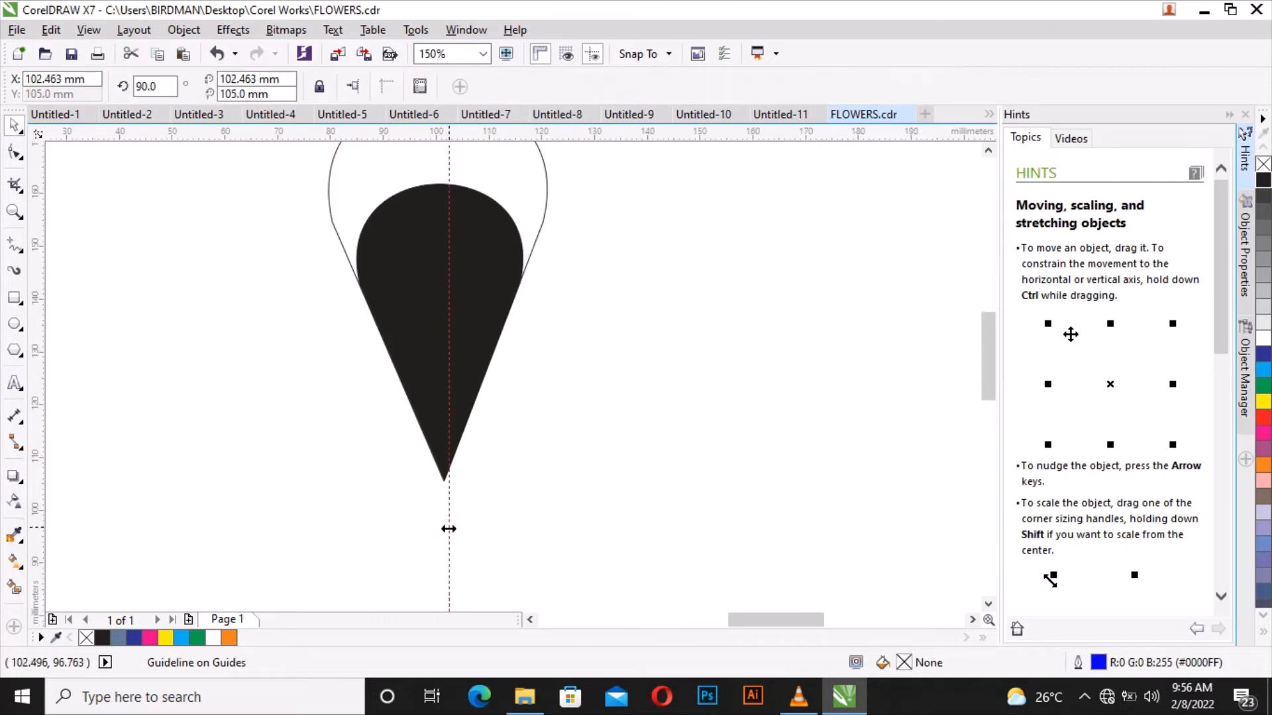
key("Delete")
scroll(447, 523, "down", 1)
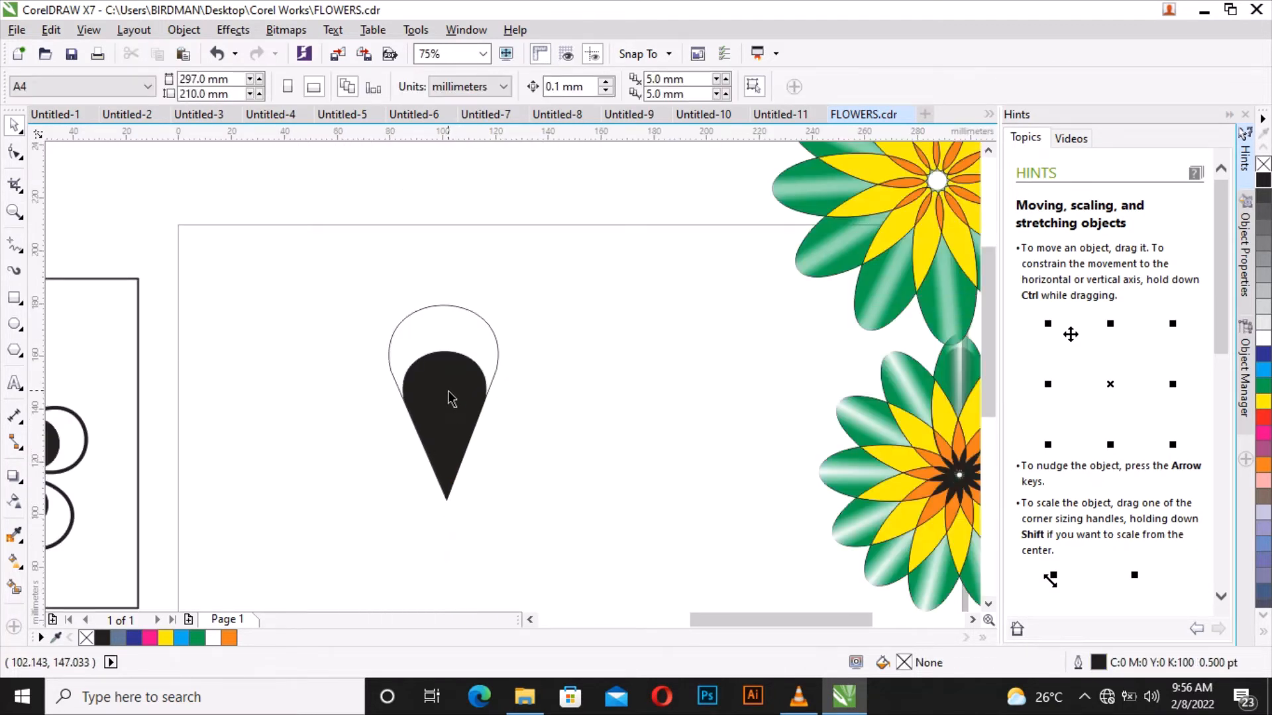
- Enlarge the black teardrop to about 34 mm wide and 60 mm high, with its tip meeting the outlined petal's tip
scroll(448, 391, "up", 1)
left_click(439, 373)
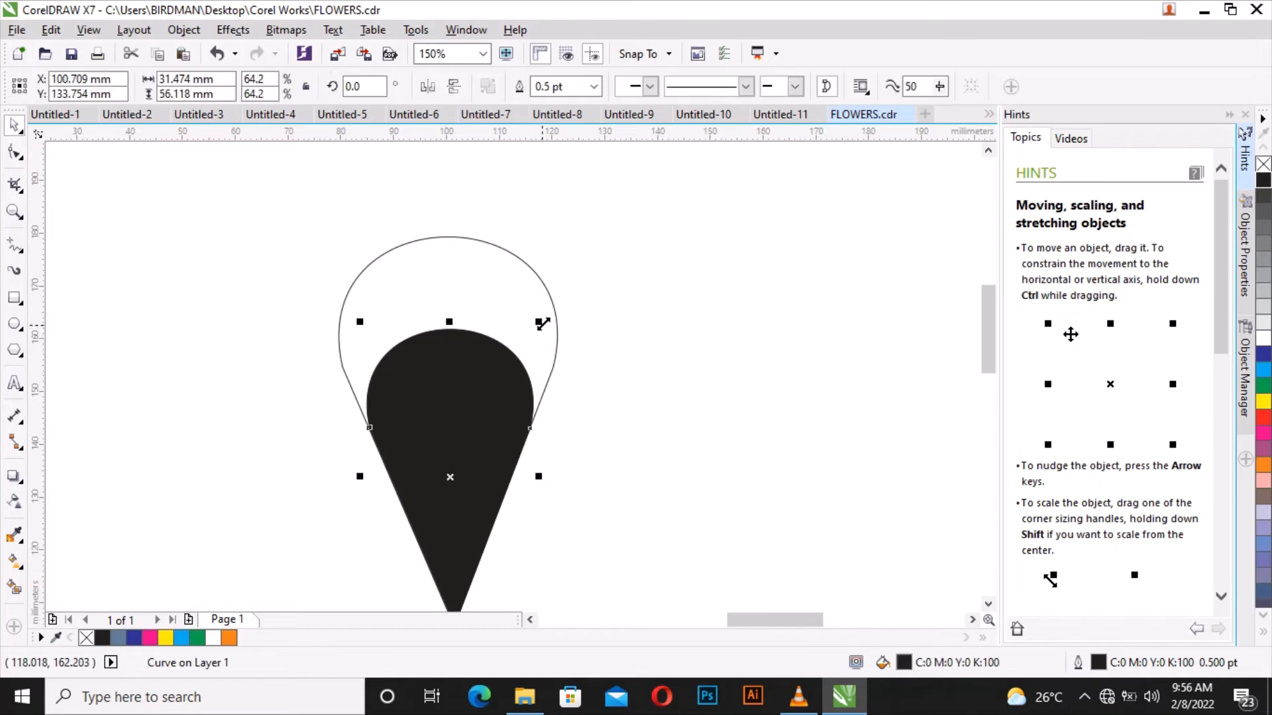
left_click_drag(540, 320, 453, 332)
scroll(494, 475, "down", 1)
scroll(471, 569, "up", 4)
scroll(460, 355, "down", 4)
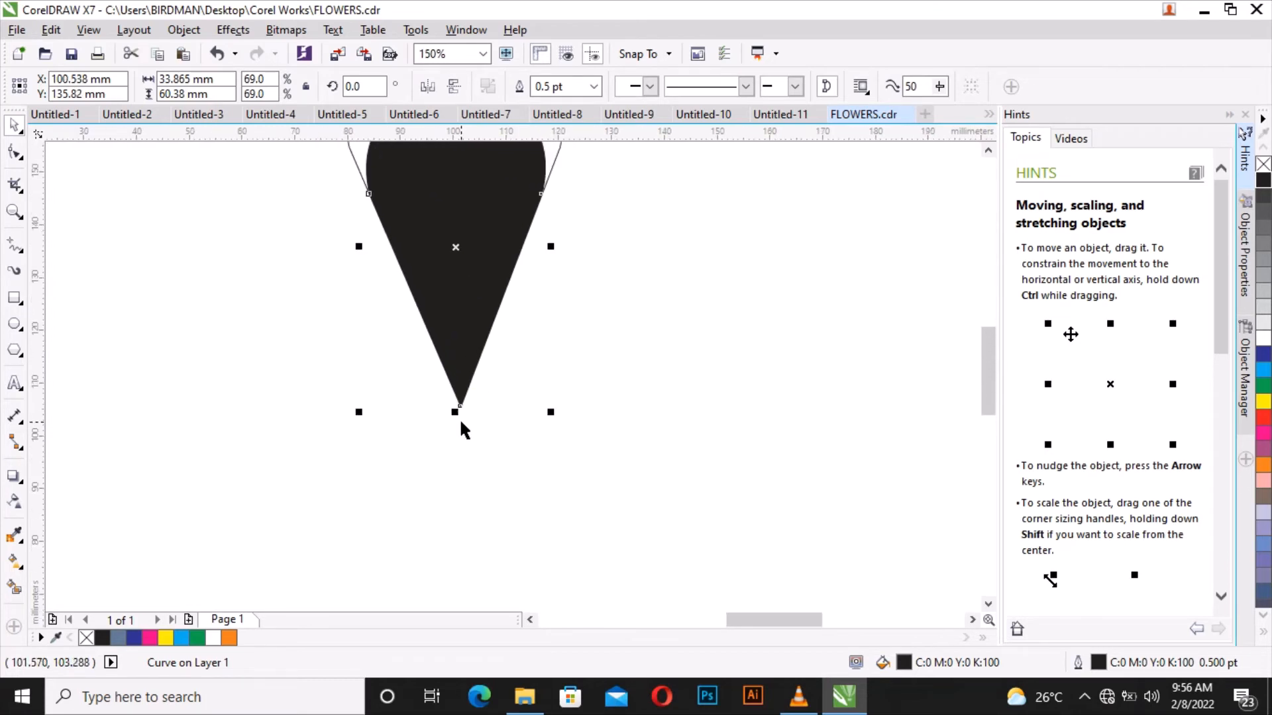
left_click(542, 358)
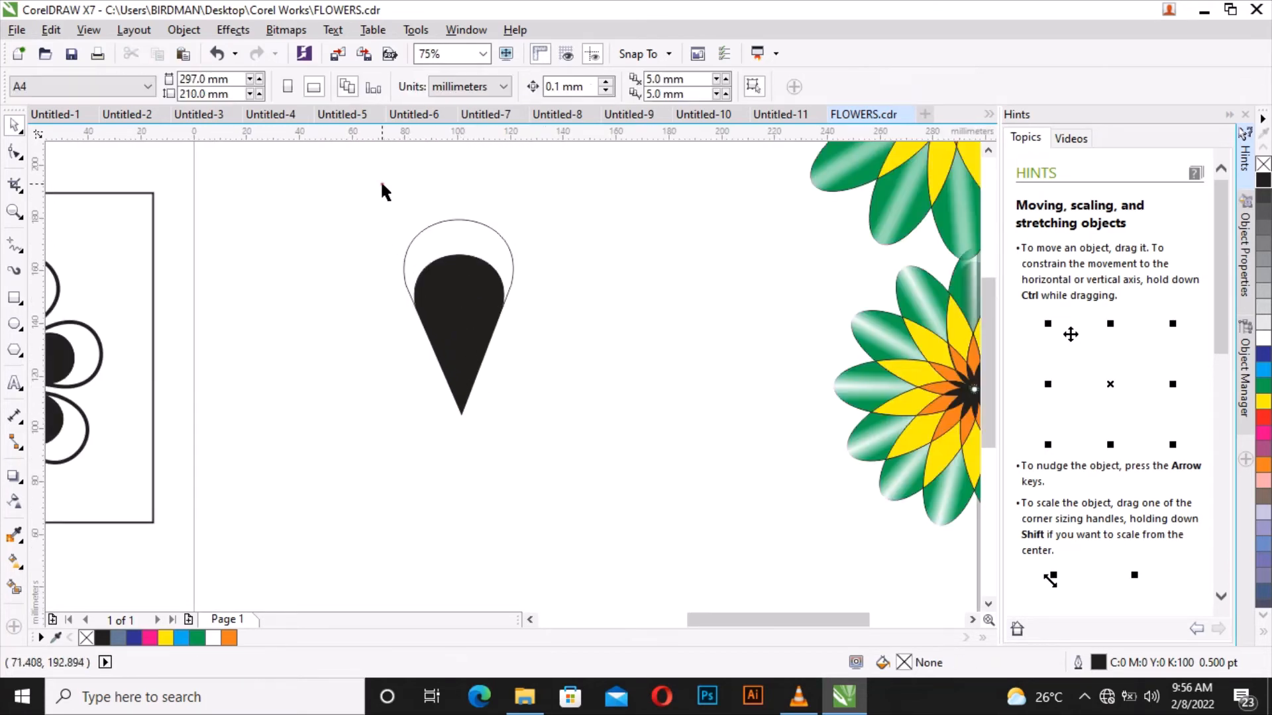
- Set the outline width of the outer teardrop petal to 4.0 pt
left_click_drag(382, 184, 530, 440)
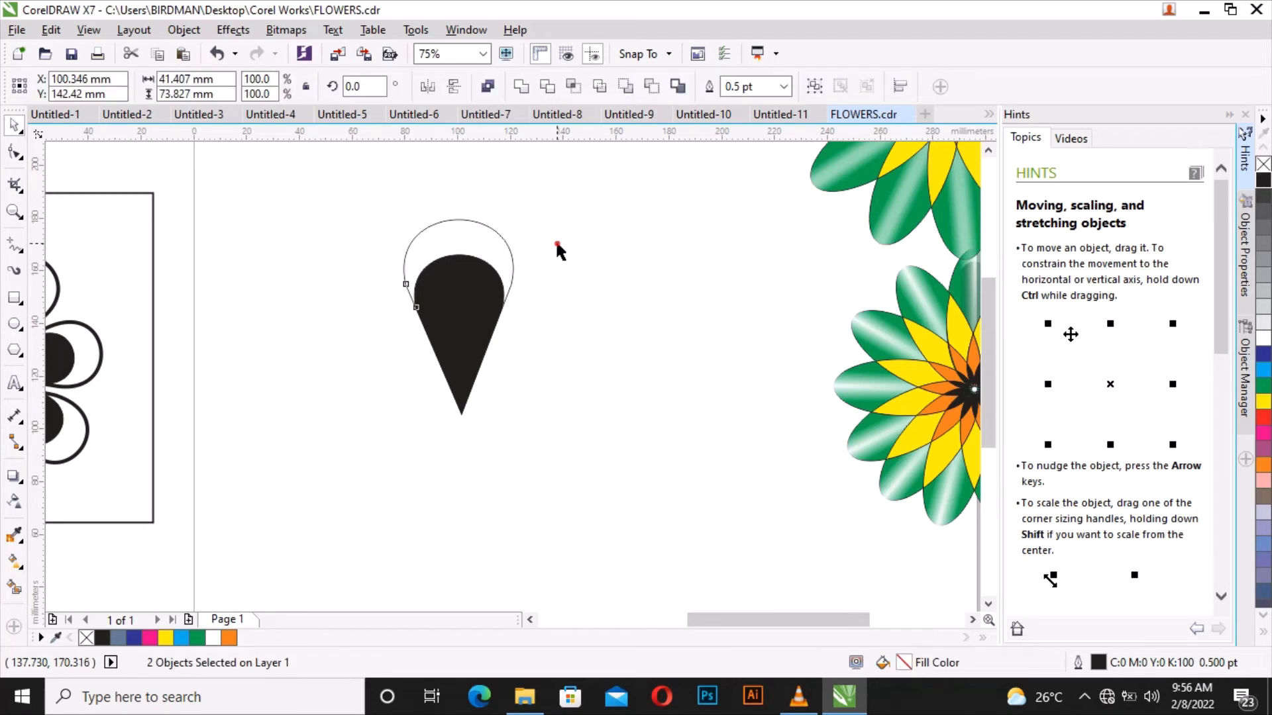
left_click(555, 240)
scroll(498, 239, "up", 2)
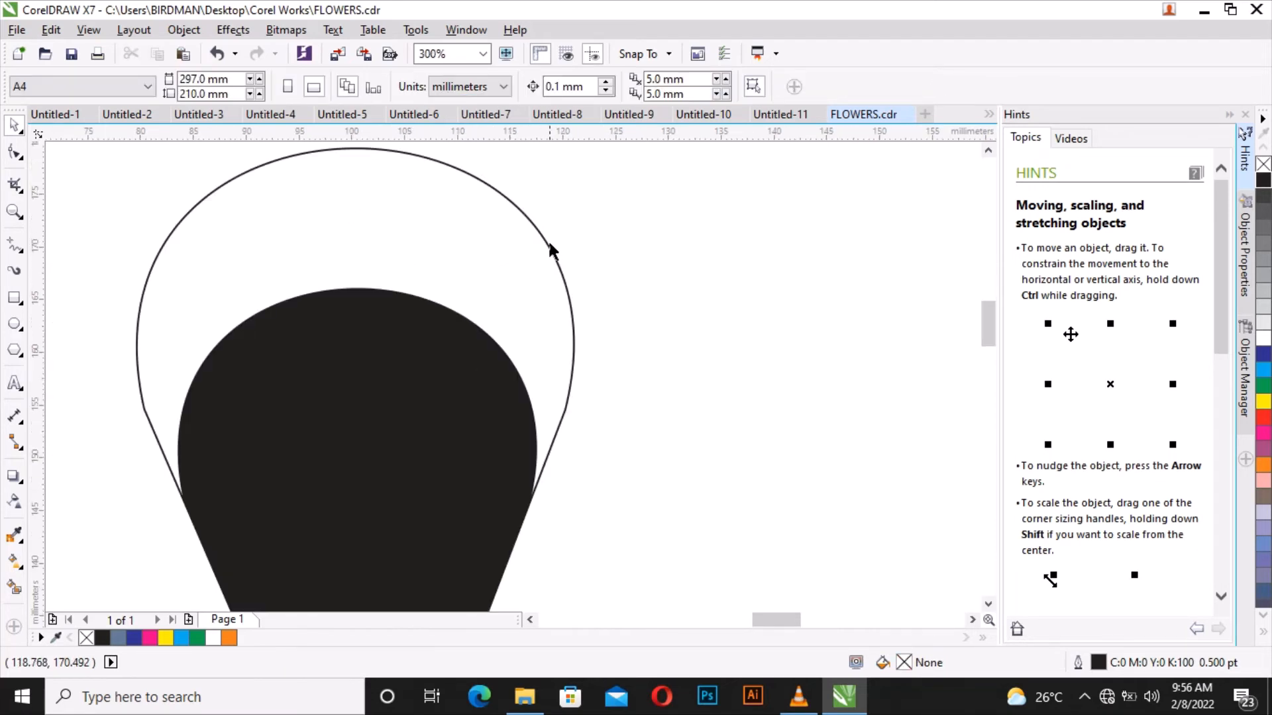
left_click(550, 248)
left_click(591, 87)
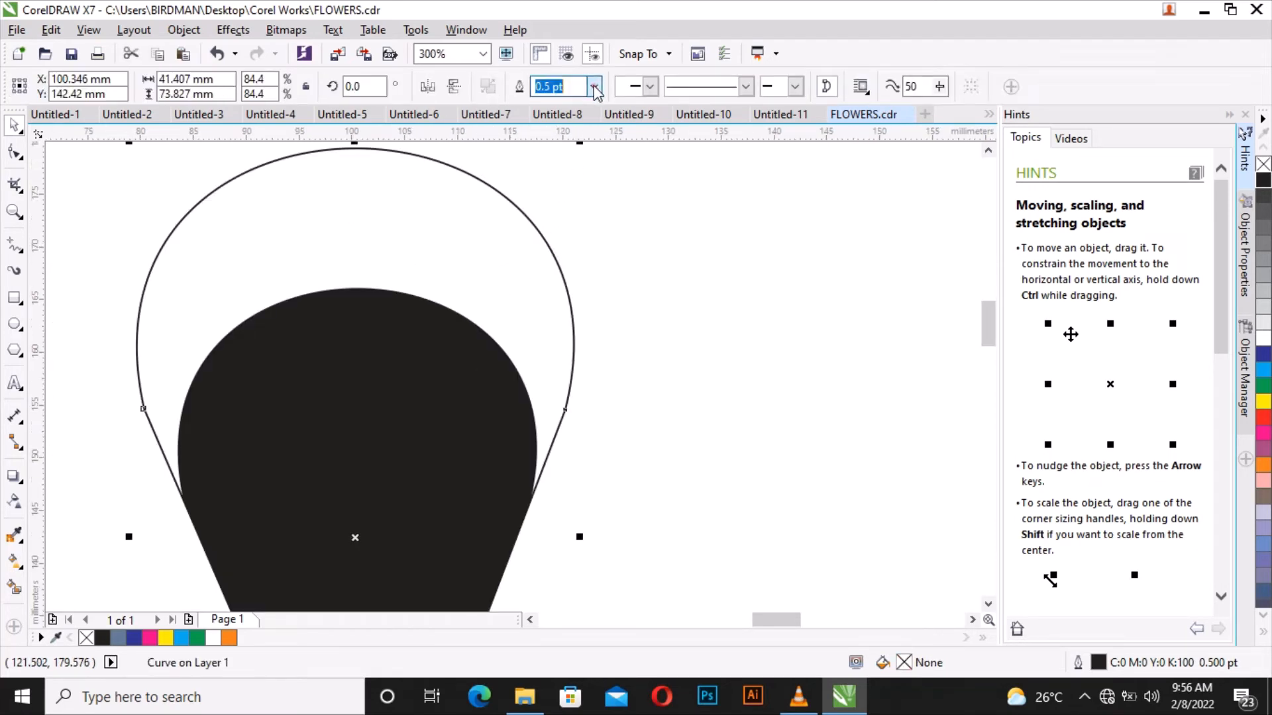
left_click(596, 87)
left_click(570, 203)
scroll(565, 260, "down", 1)
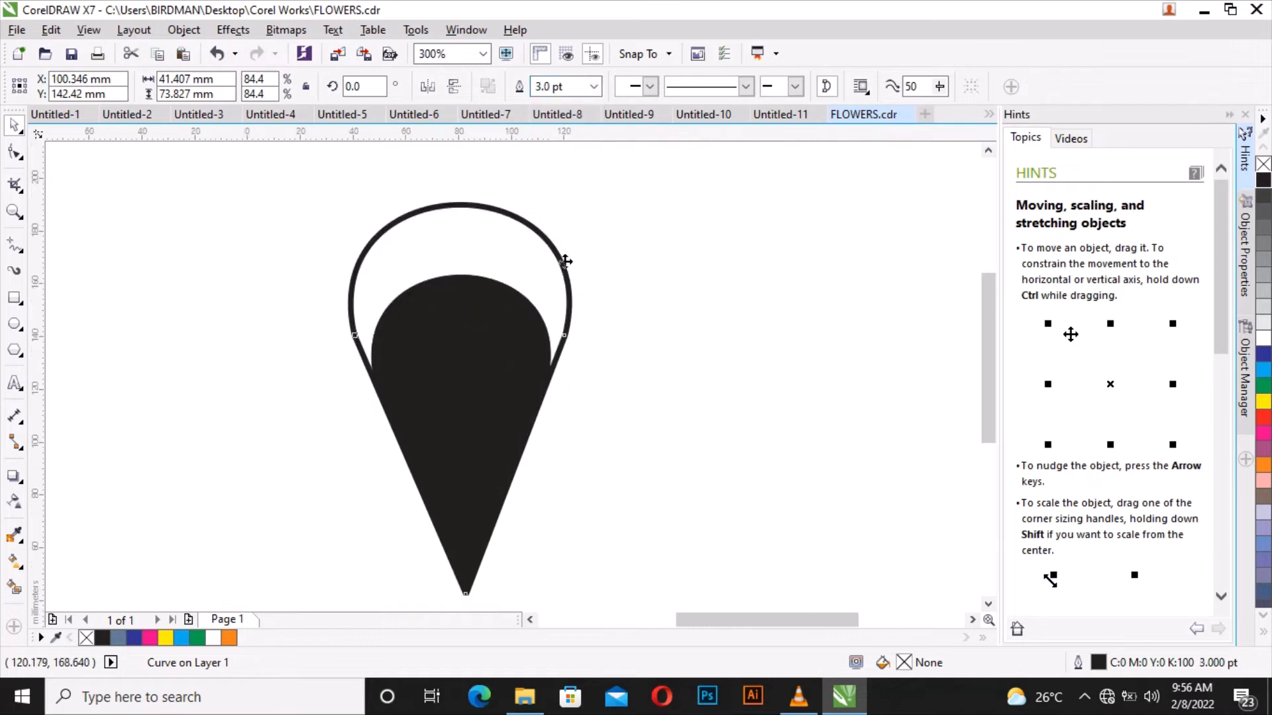
left_click(594, 87)
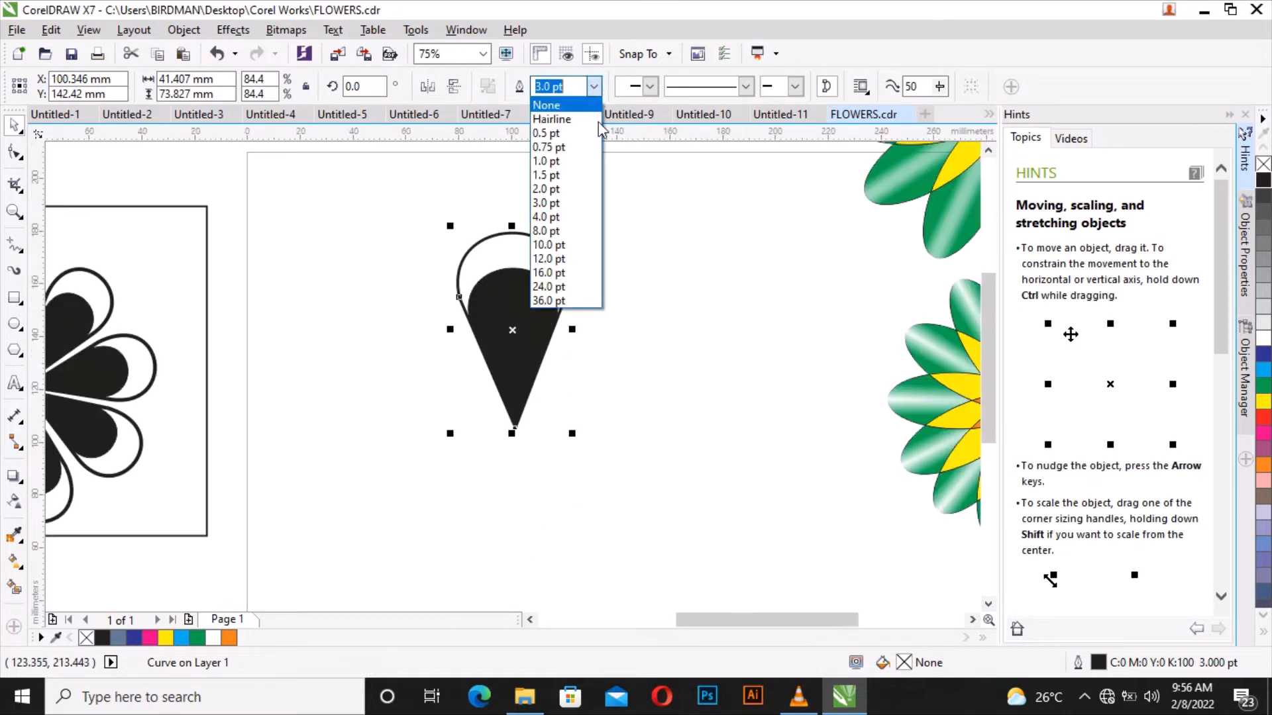
left_click(570, 218)
left_click(595, 297)
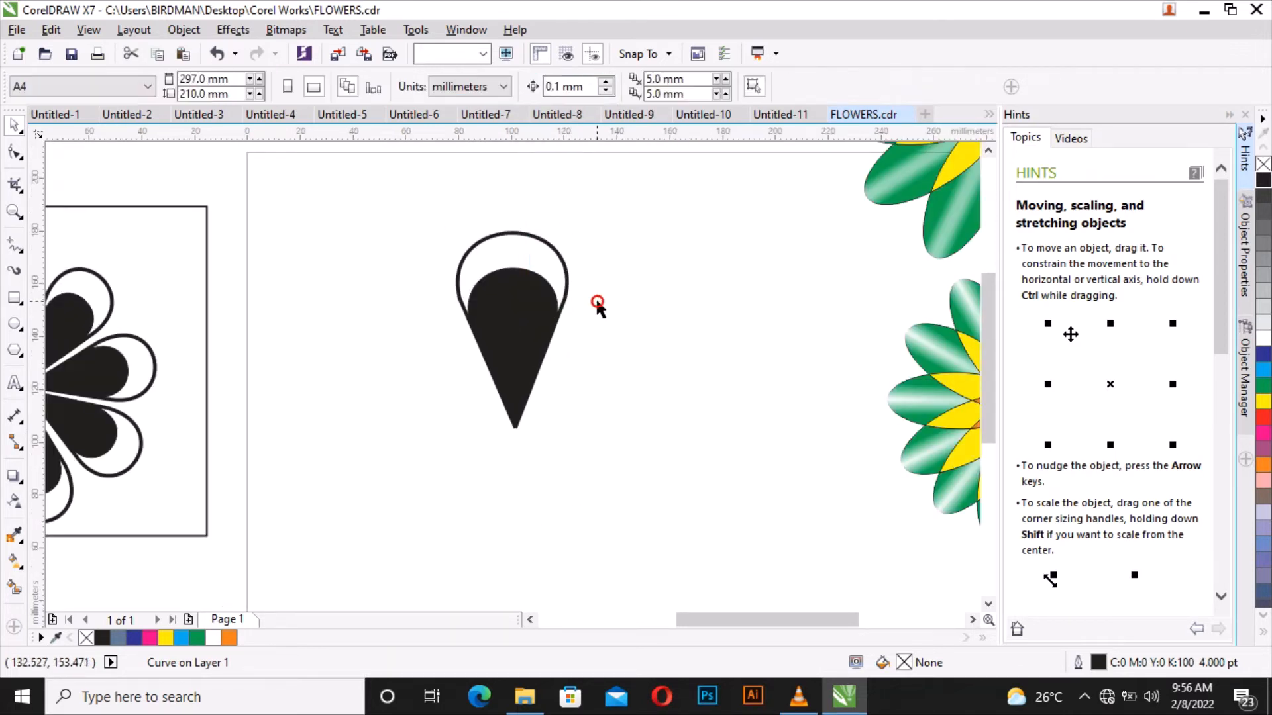
- Group the outlined petal with the black teardrop inside it
left_click_drag(427, 201, 586, 437)
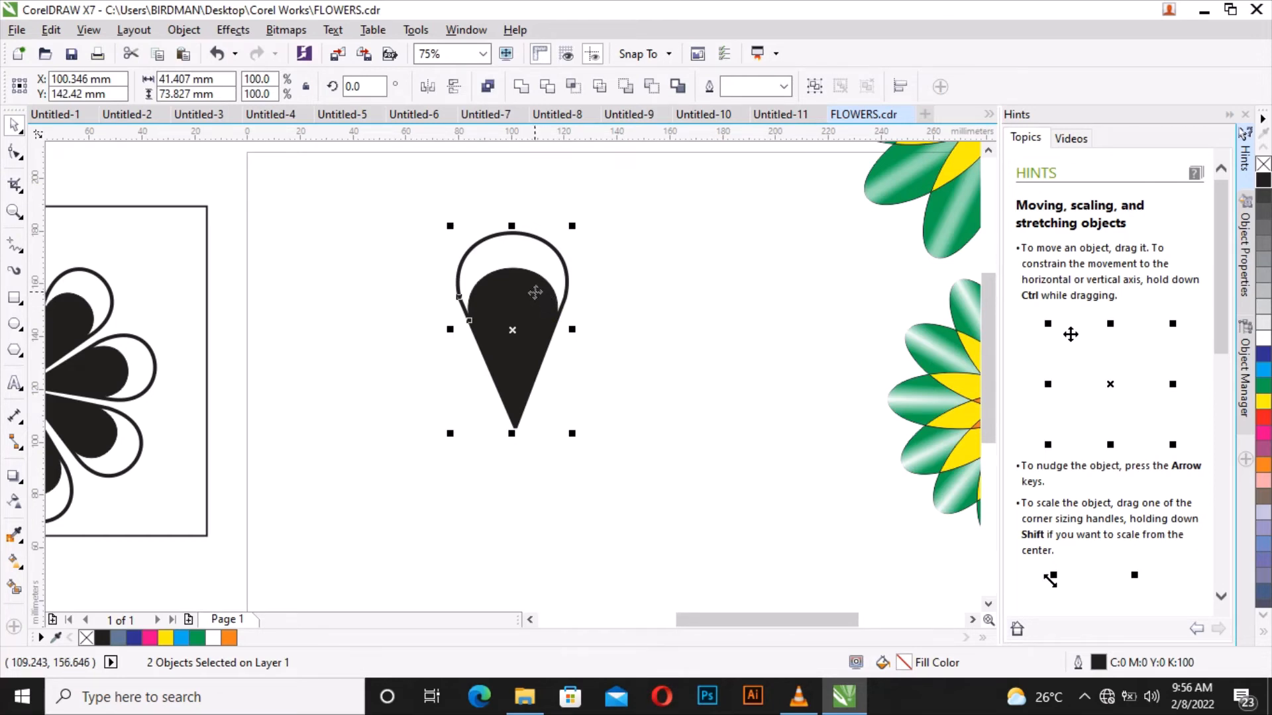
right_click(534, 261)
left_click(604, 362)
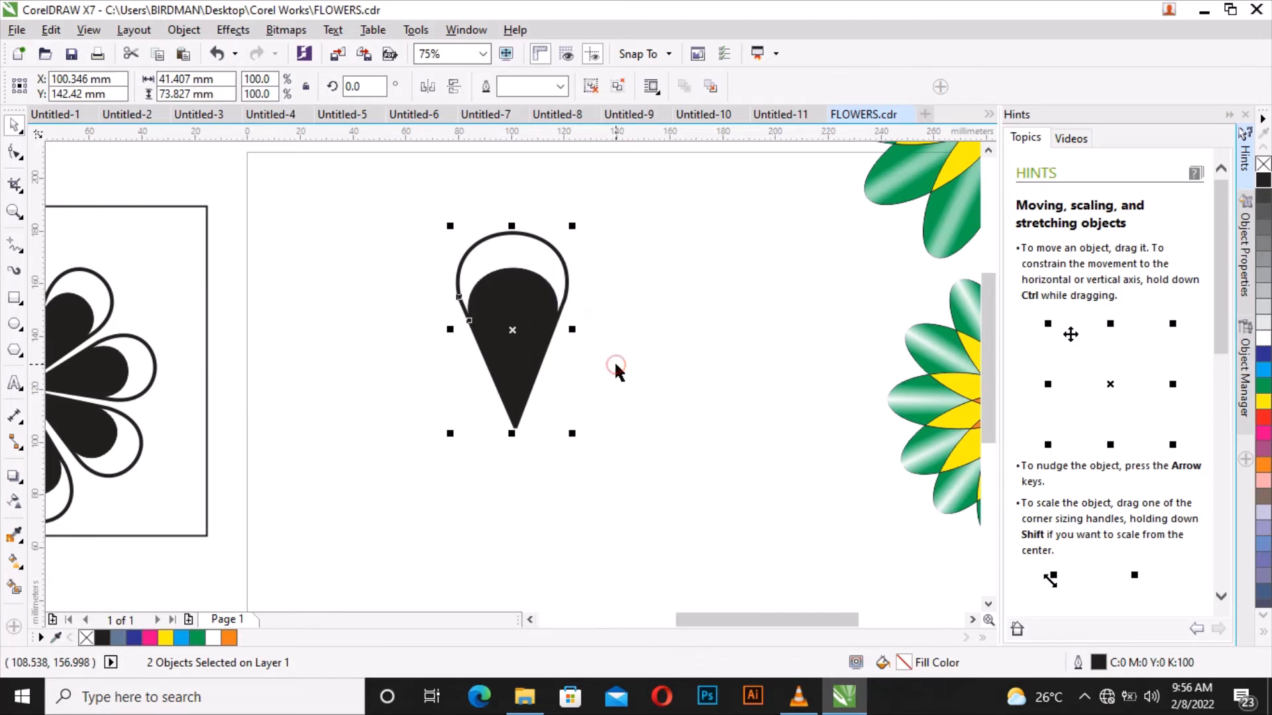
left_click(646, 339)
- Move the petal group's center of rotation to a point just below its lower tip
left_click(547, 322)
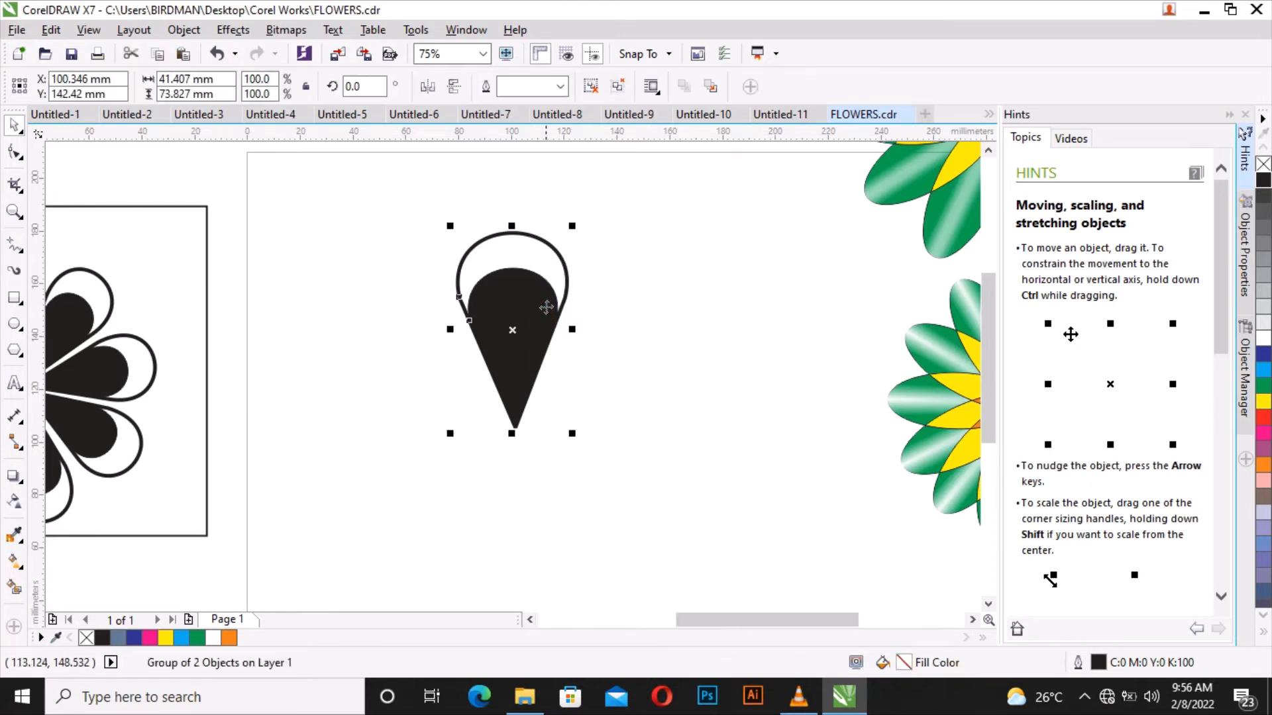
left_click(546, 306)
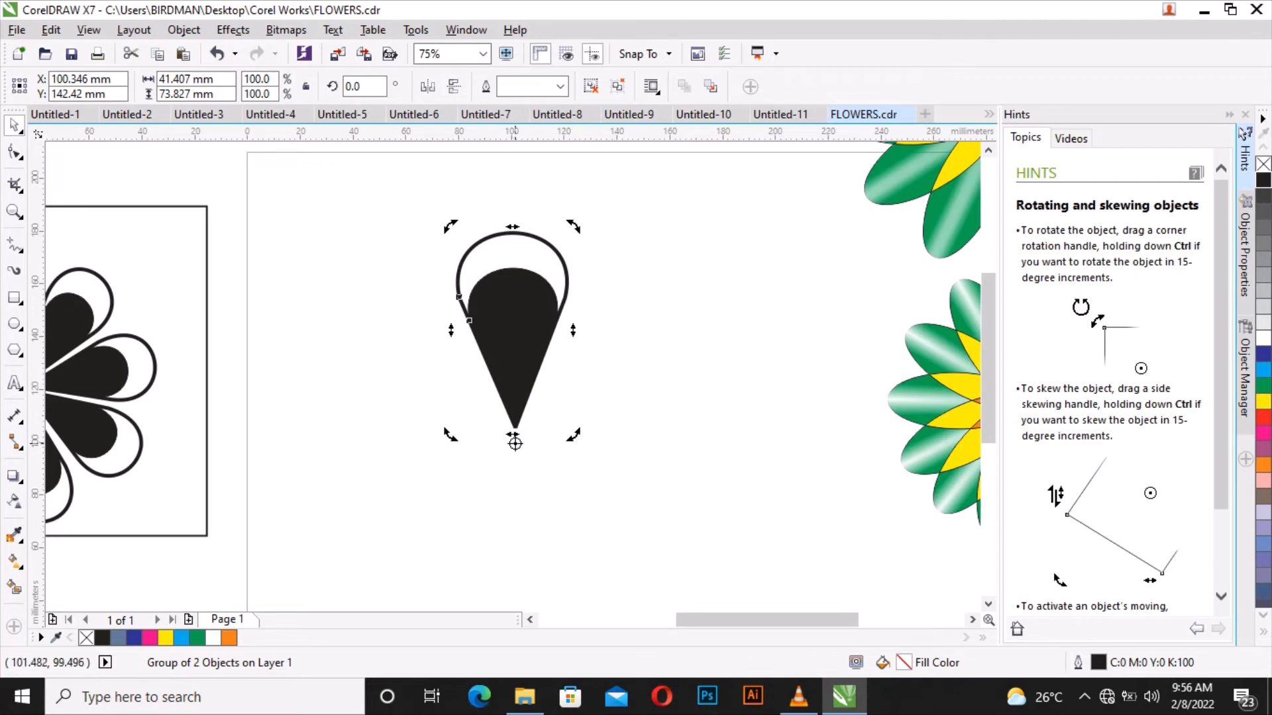
left_click(614, 399)
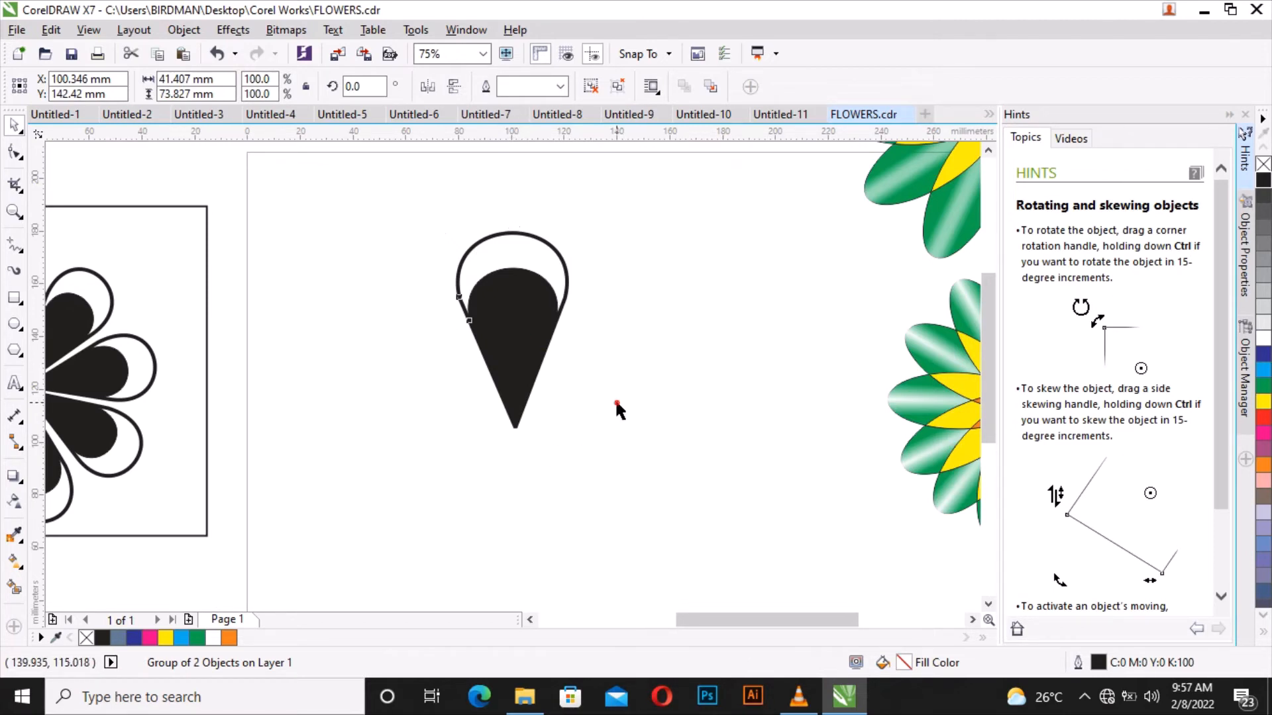
- Duplicate the petal group in place and rotate the copy about 42° clockwise around the point below its tip
left_click(527, 333)
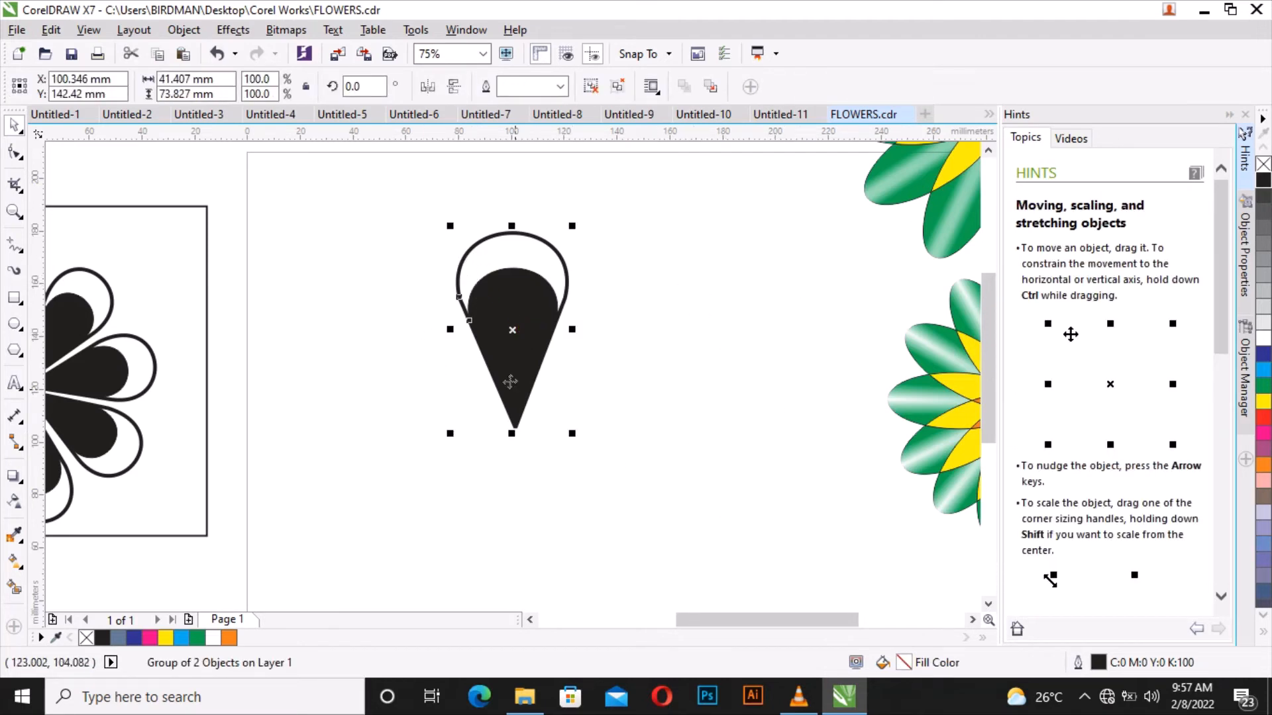
right_click(553, 328)
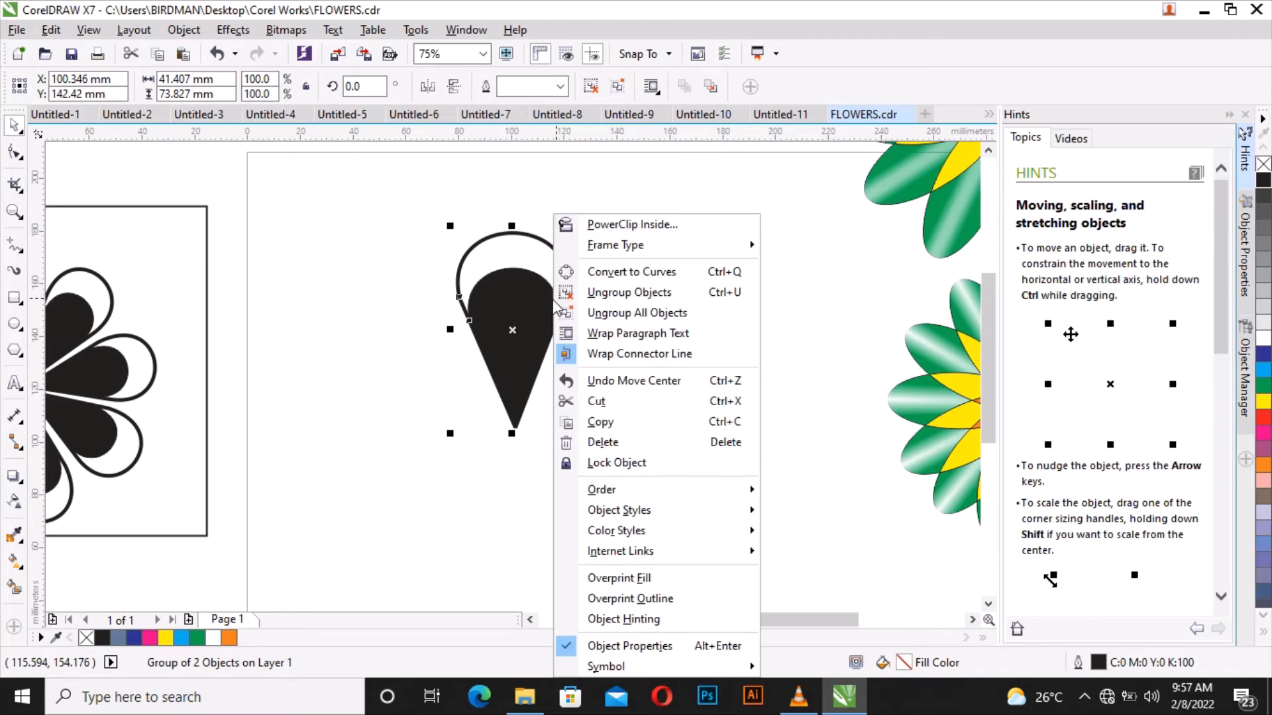
left_click(618, 423)
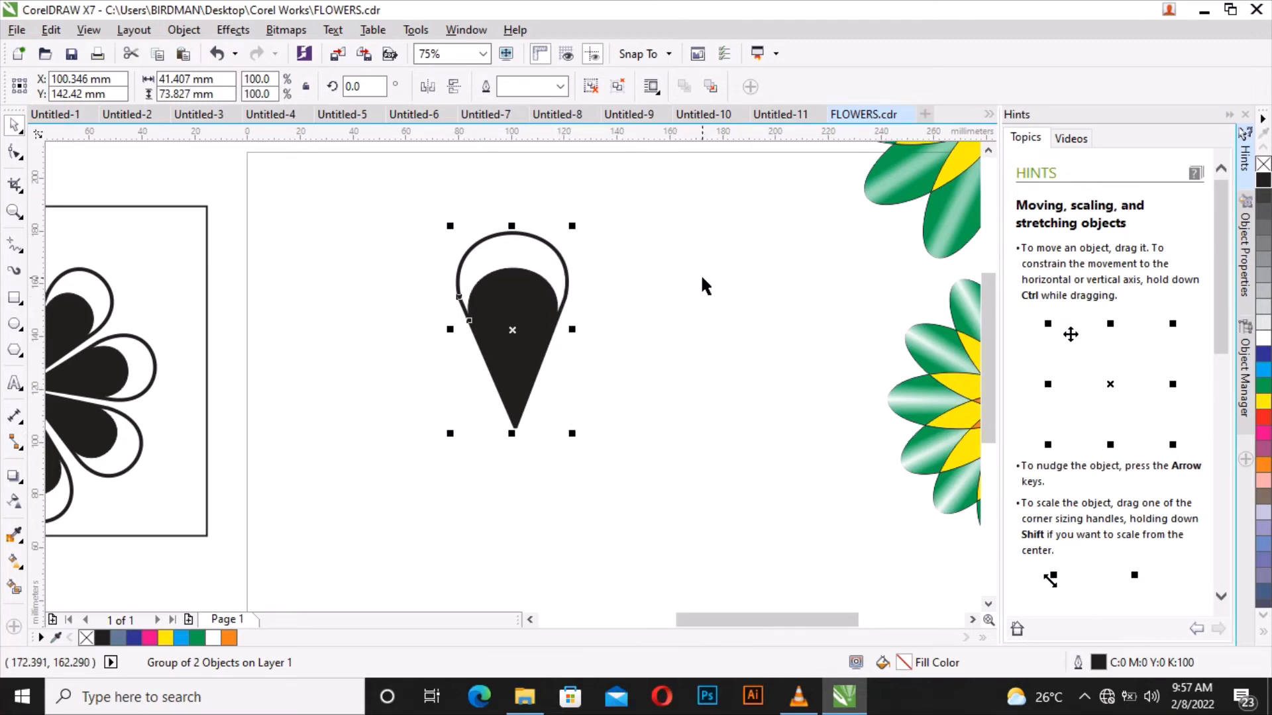
right_click(705, 285)
left_click(749, 399)
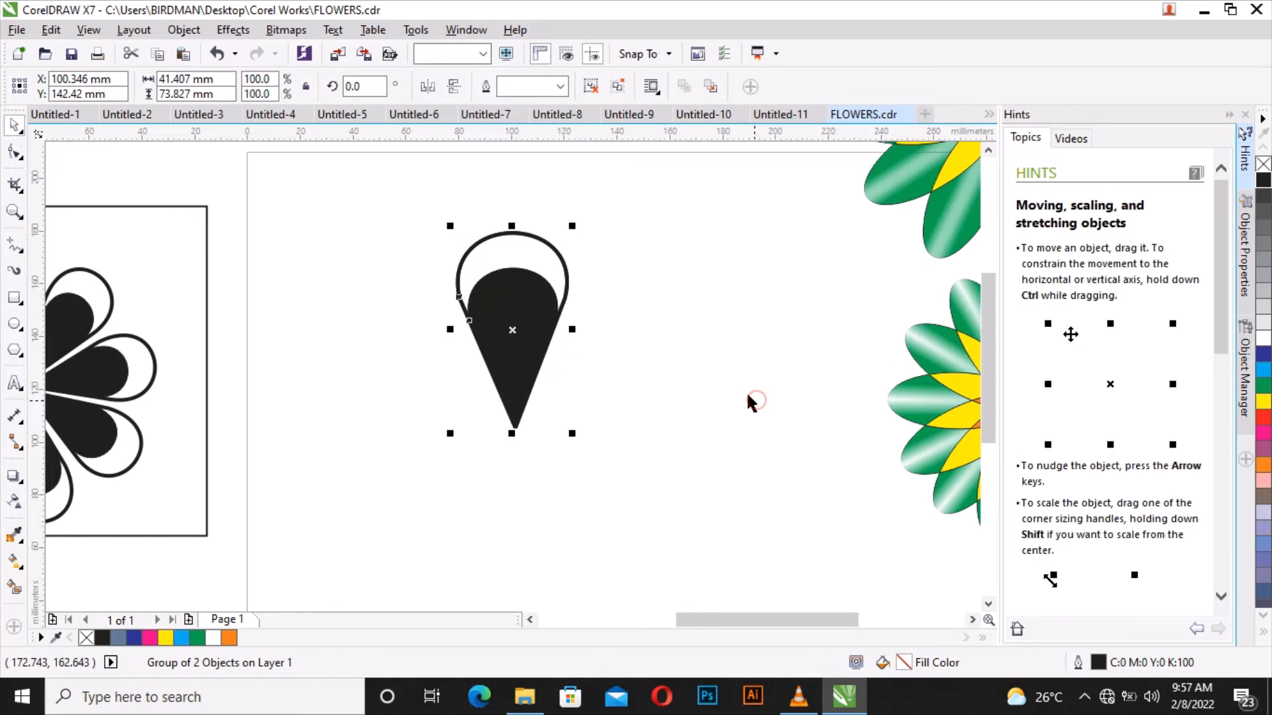
left_click(558, 272)
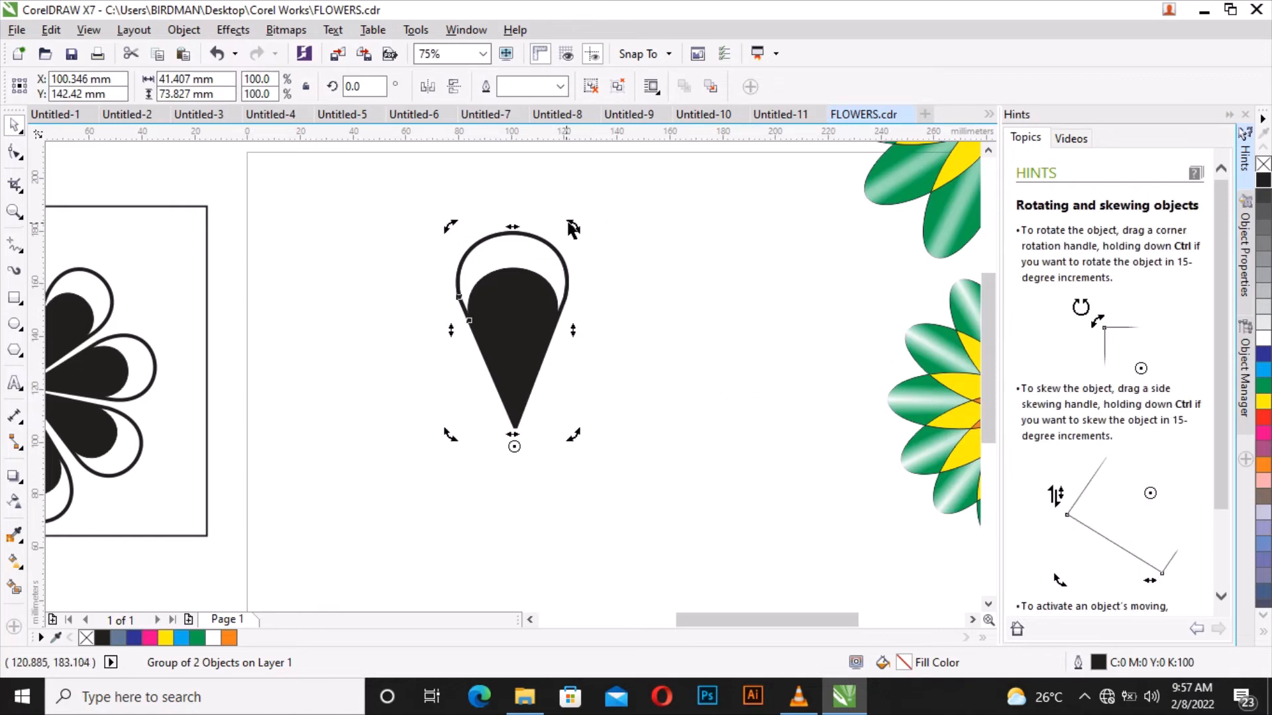
left_click_drag(573, 228, 683, 353)
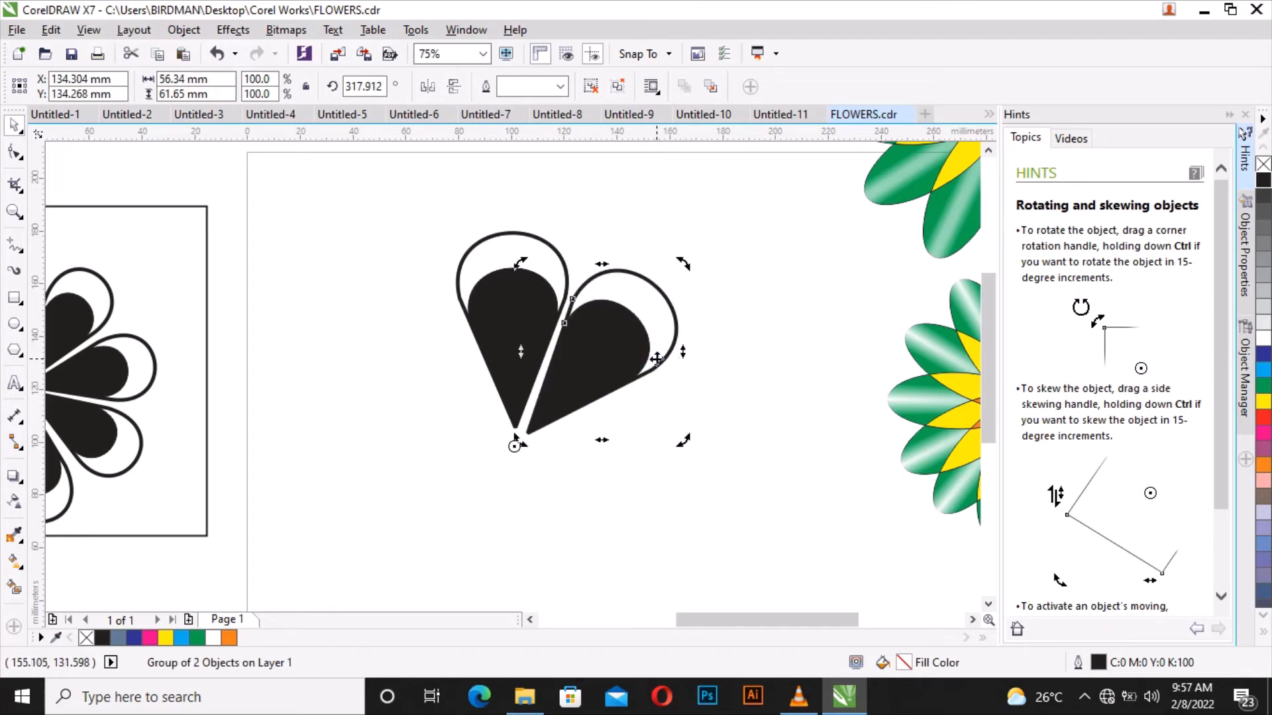
- Add six more petal copies clockwise around the same center, each rotated about 43° from the previous one
left_click_drag(681, 437, 673, 571)
scroll(645, 411, "down", 2)
scroll(640, 451, "up", 2)
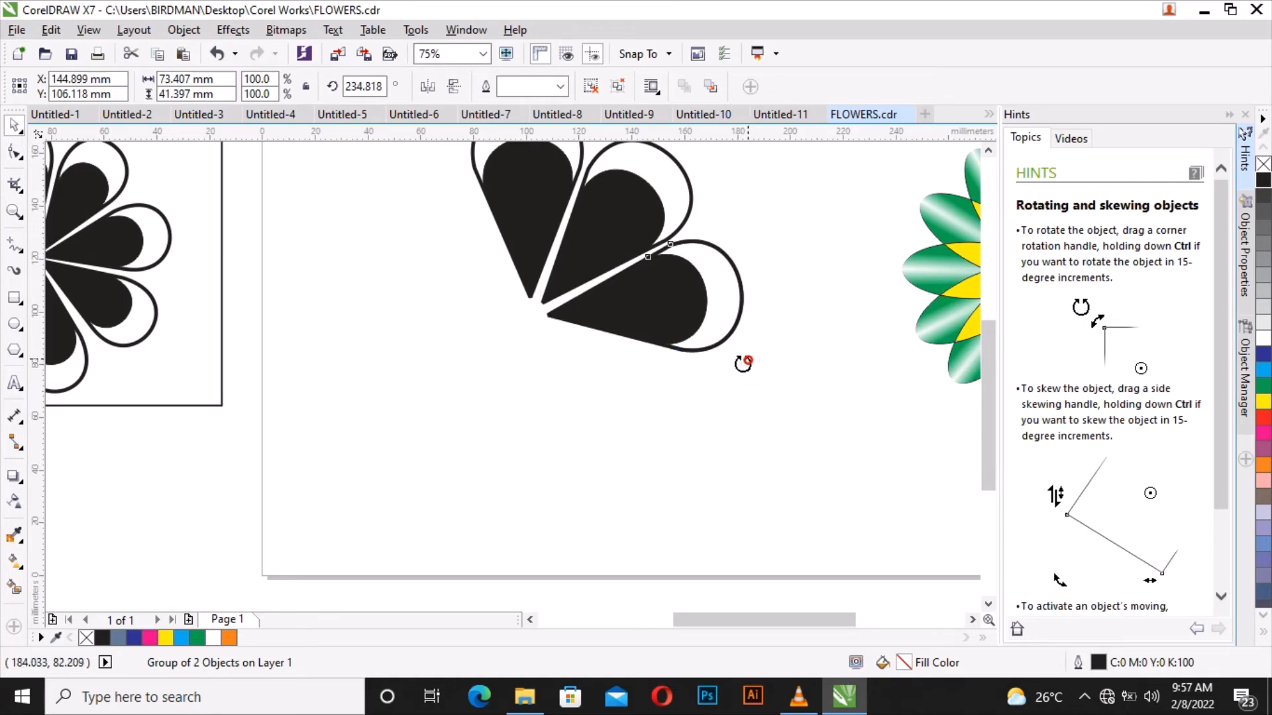
left_click_drag(744, 364, 657, 488)
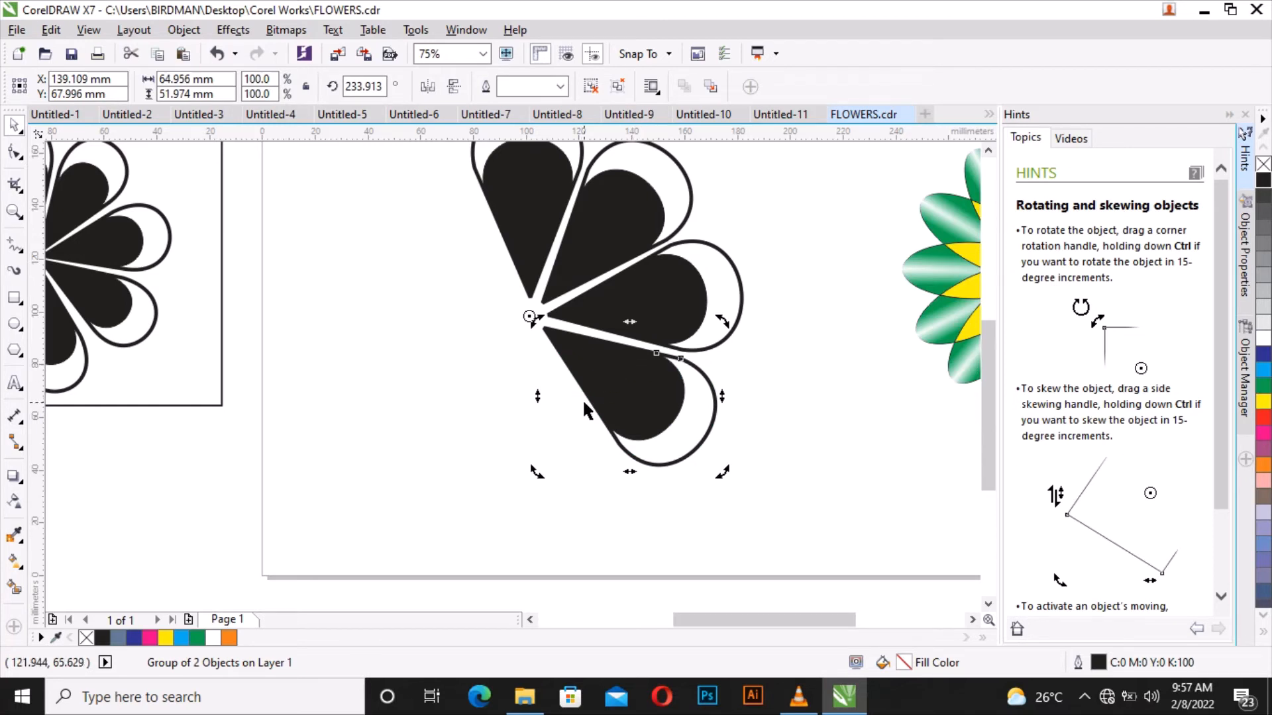
left_click_drag(536, 473, 387, 488)
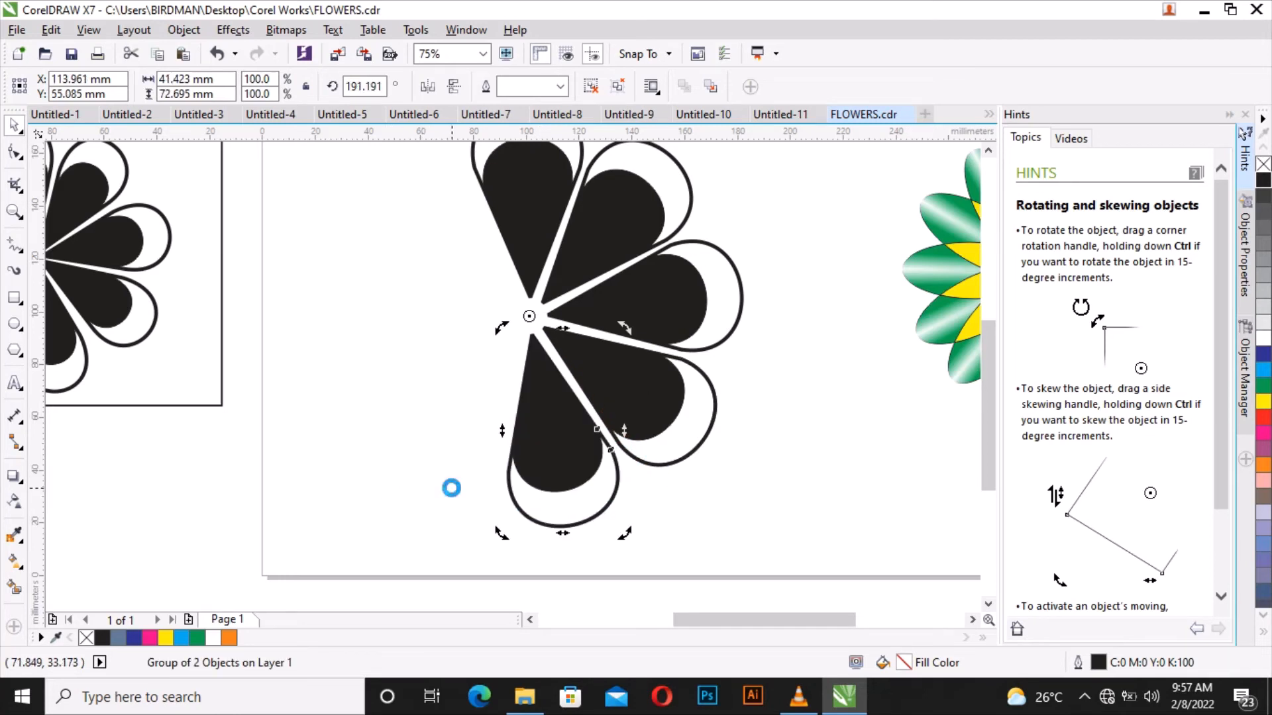
left_click_drag(497, 527, 392, 432)
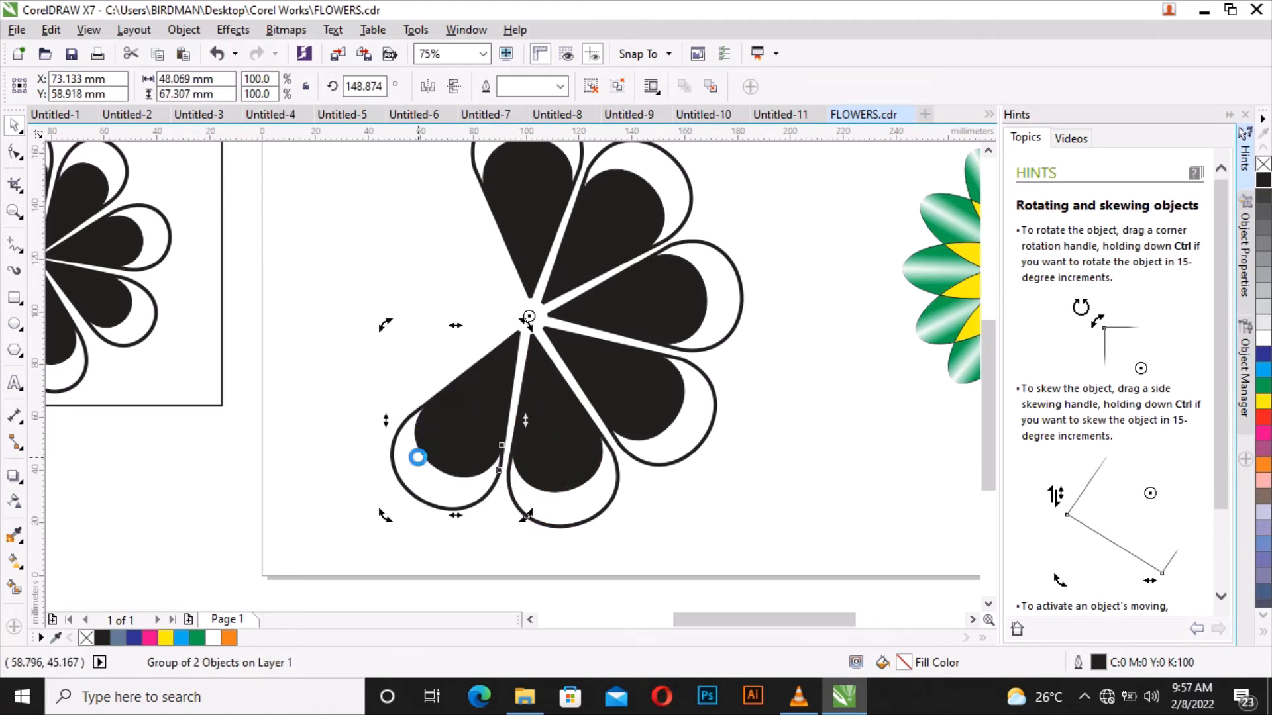
mouse_move(386, 514)
left_mouse_down()
mouse_move(316, 341)
mouse_move(334, 362)
left_mouse_up()
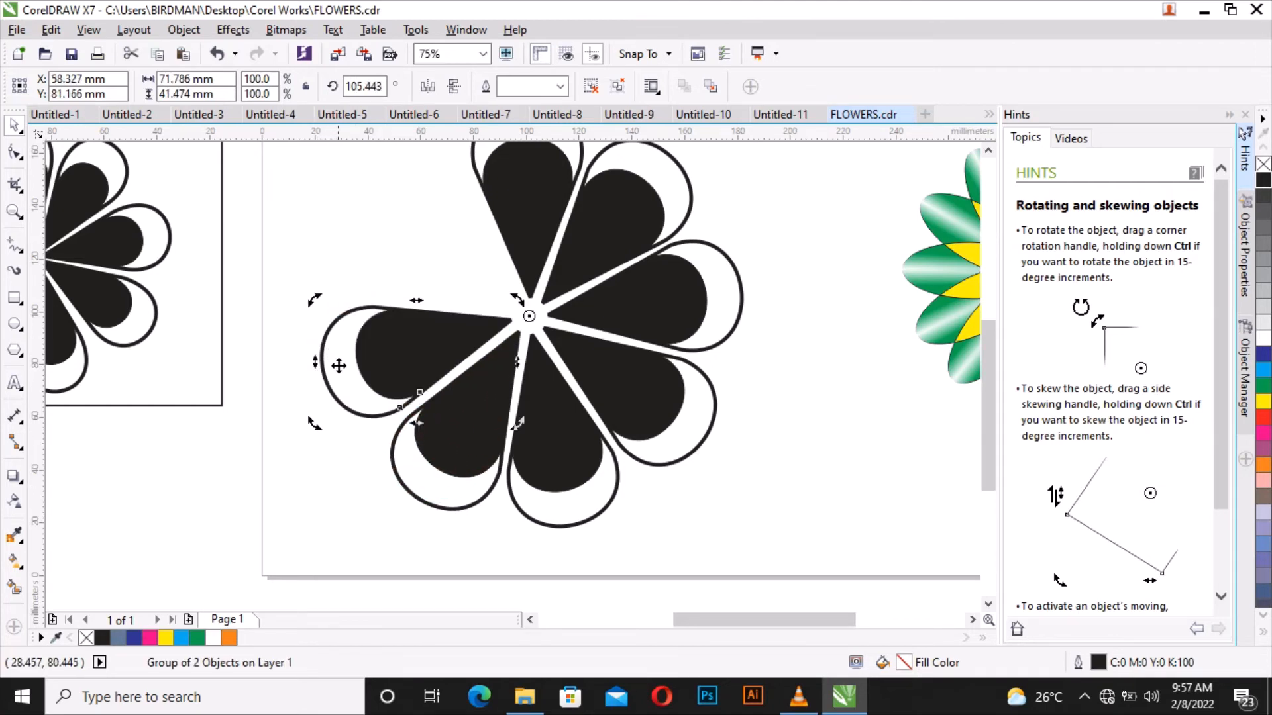
left_click(342, 370)
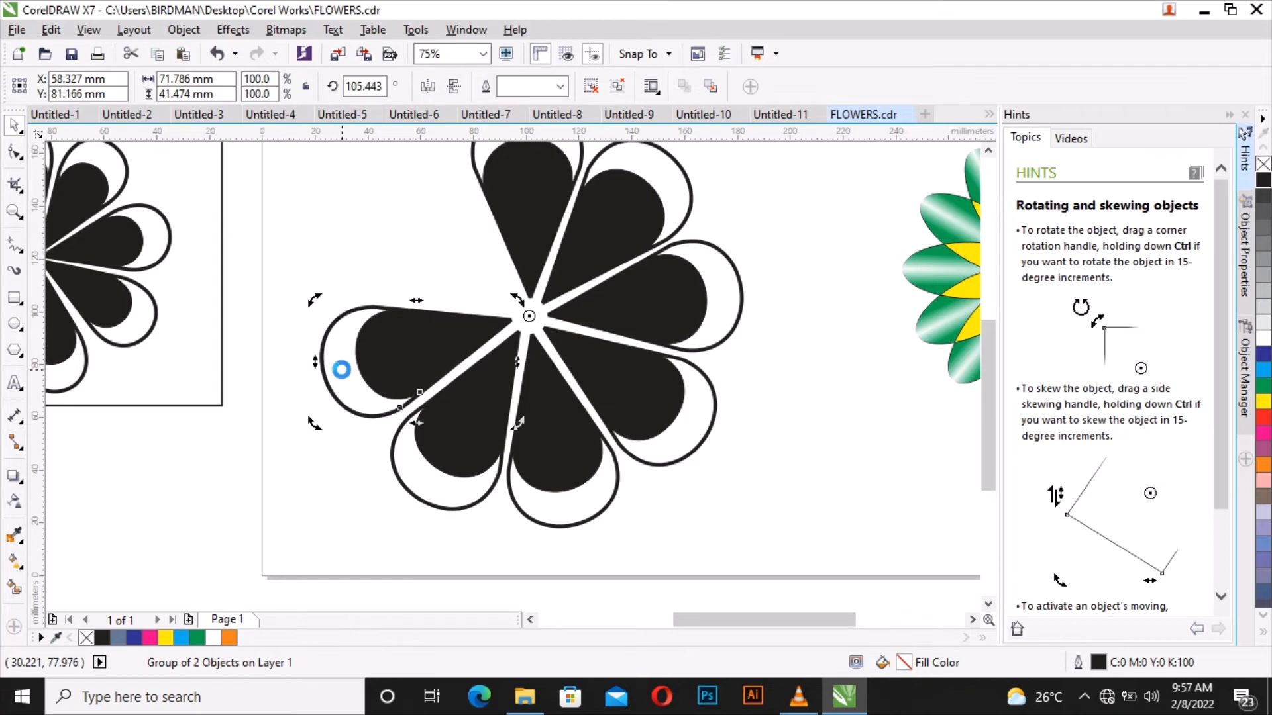
scroll(420, 415, "down", 1)
scroll(401, 374, "up", 1)
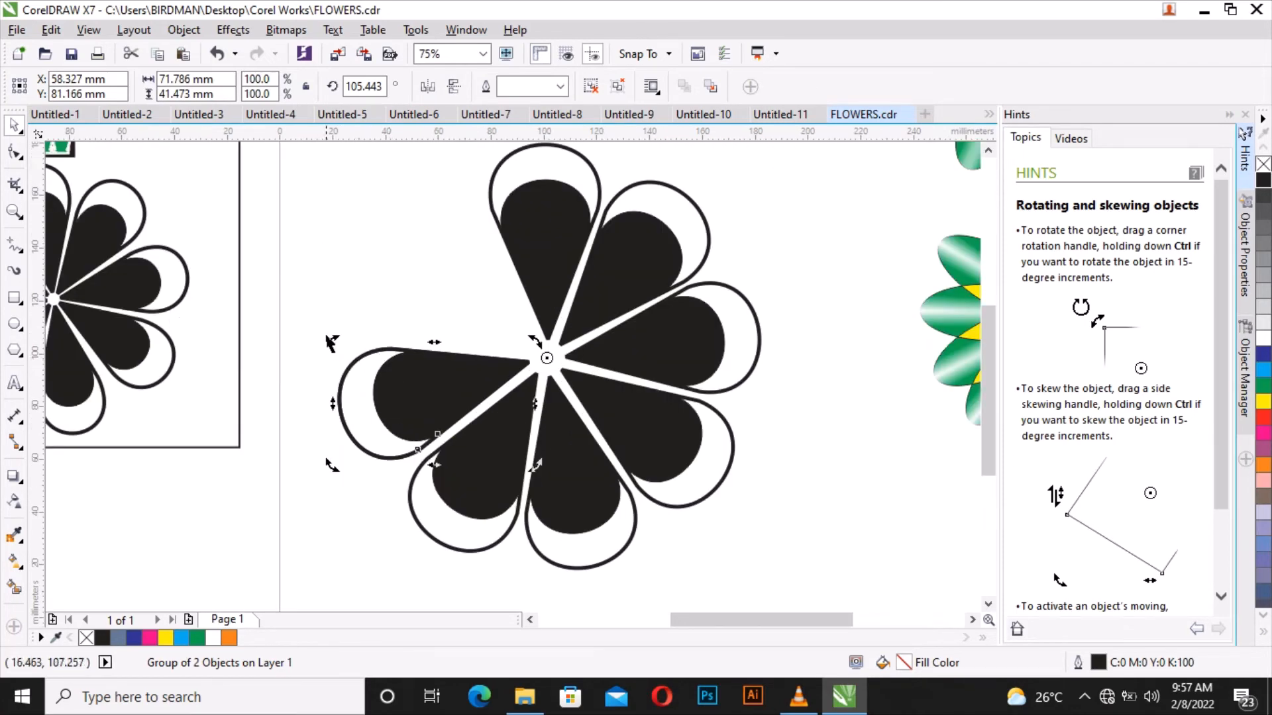
mouse_move(331, 342)
left_mouse_down()
mouse_move(346, 179)
mouse_move(363, 184)
mouse_move(371, 166)
mouse_move(380, 178)
left_mouse_up()
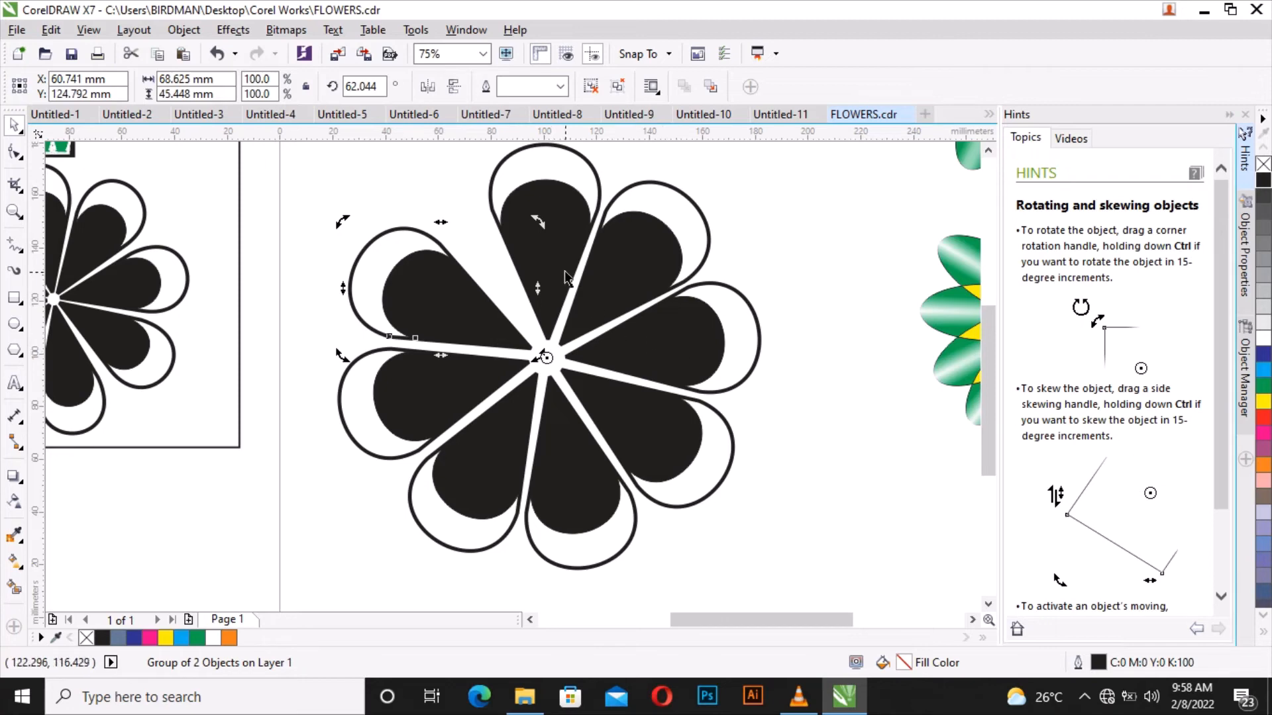
- Rotate the original upright petal counterclockwise around the flower's center so it sits close to the upper-left petal
left_click(563, 177)
left_click(556, 210)
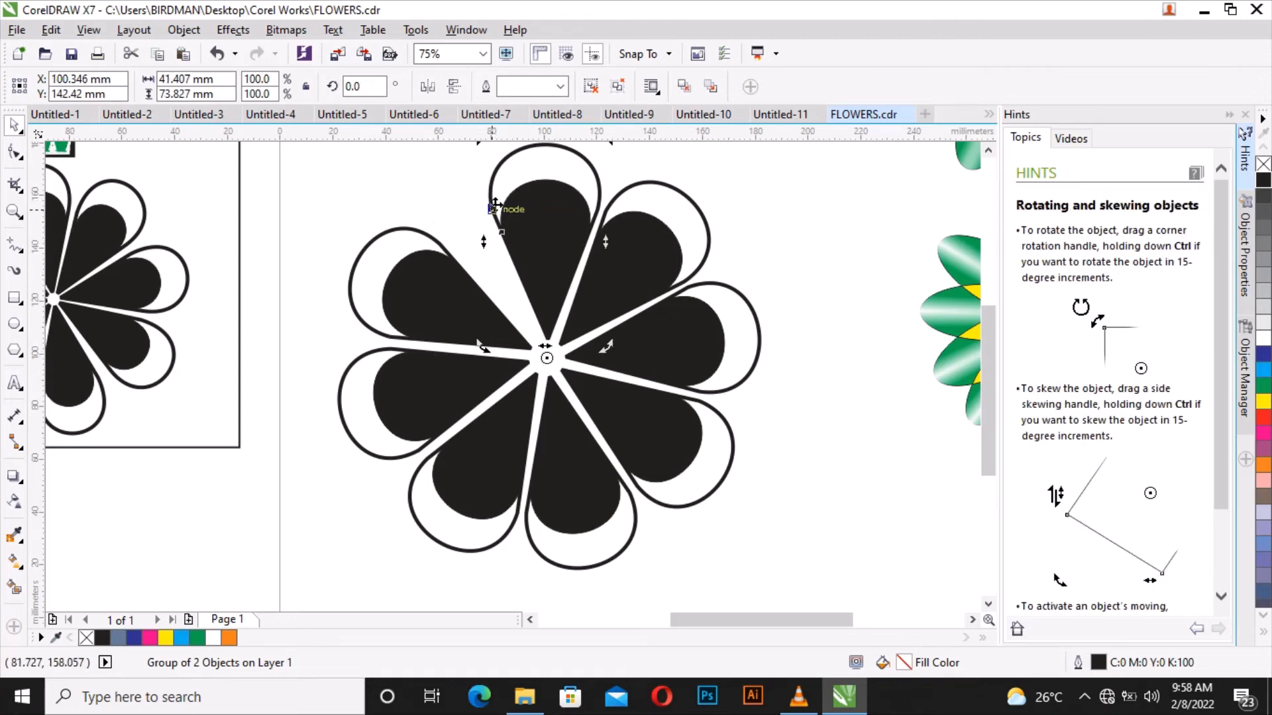
scroll(502, 172, "down", 1)
scroll(497, 163, "up", 2)
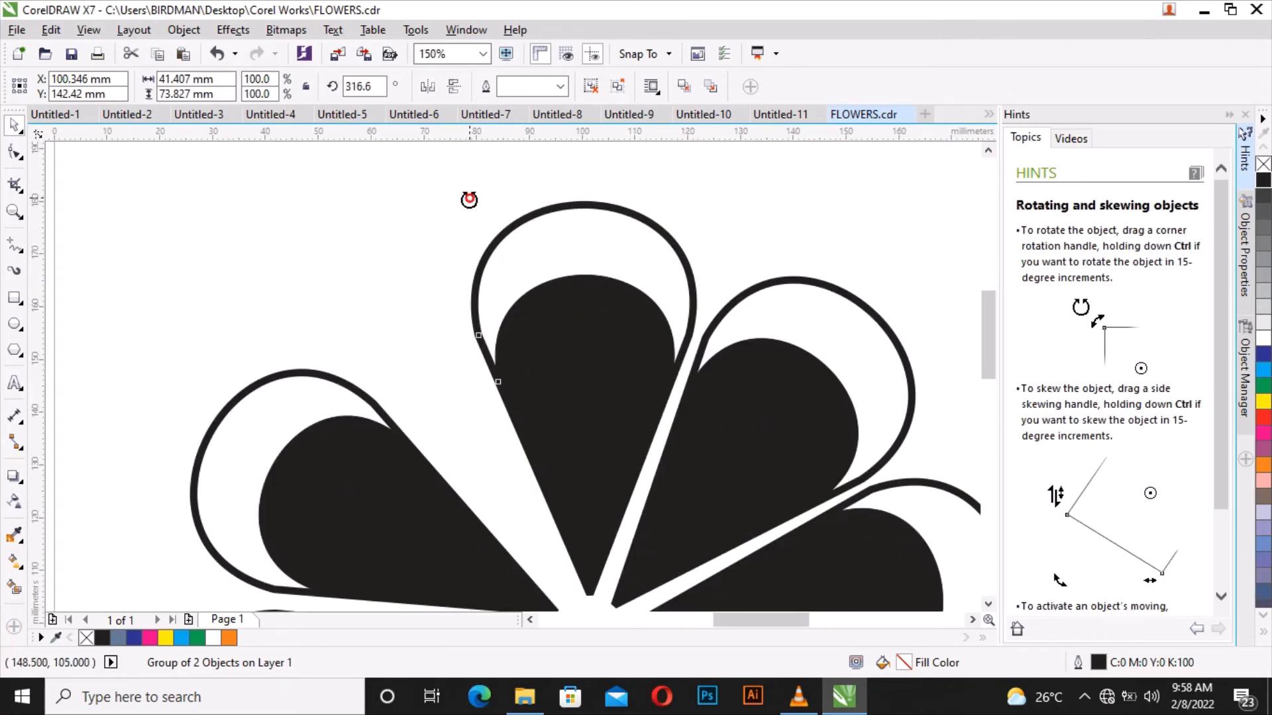
left_click_drag(470, 200, 371, 278)
- Rotate the next two petals clockwise from the original slightly counterclockwise around the flower's center to even out the gaps
left_click(761, 357)
left_click(755, 351)
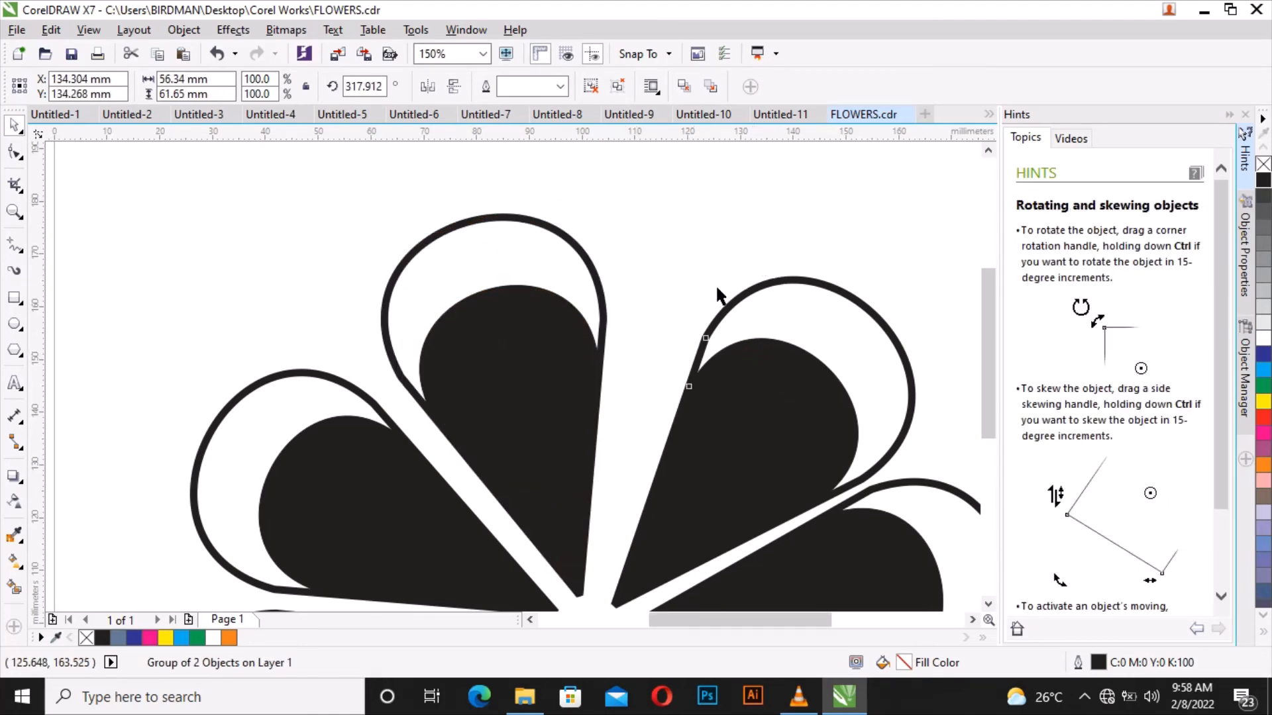
scroll(719, 294, "down", 1)
left_click_drag(826, 278, 767, 276)
left_click(846, 431)
left_click(834, 439)
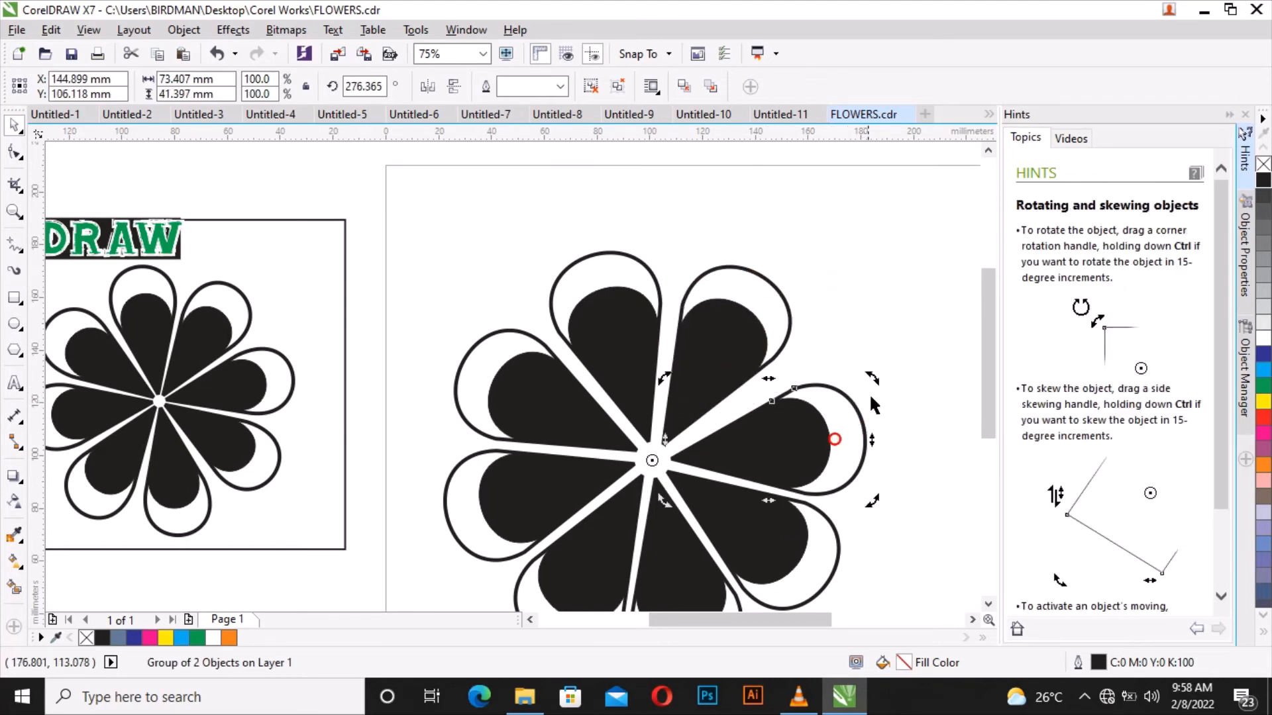
left_click_drag(873, 381, 868, 355)
- Rotate the lower-right petal and the petal below it about 5° counterclockwise each around the flower's center
left_click(812, 571)
left_click(832, 539)
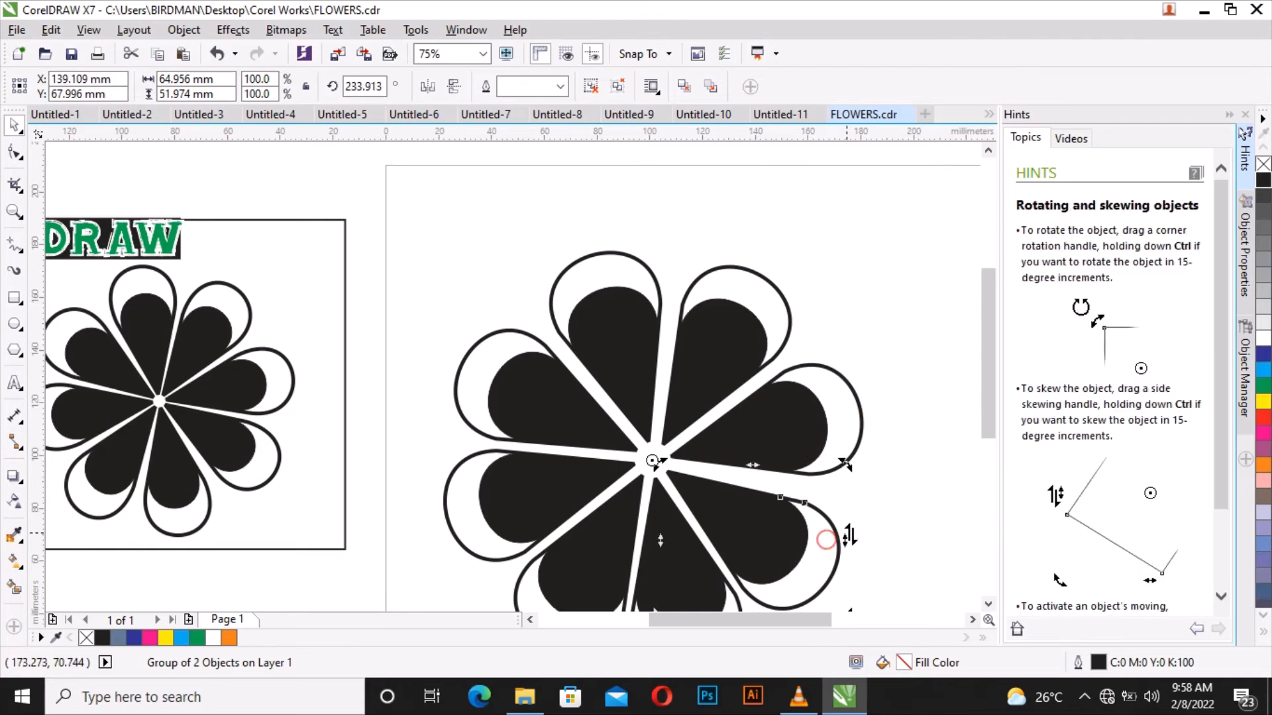
scroll(838, 464, "down", 2)
scroll(843, 533, "up", 3)
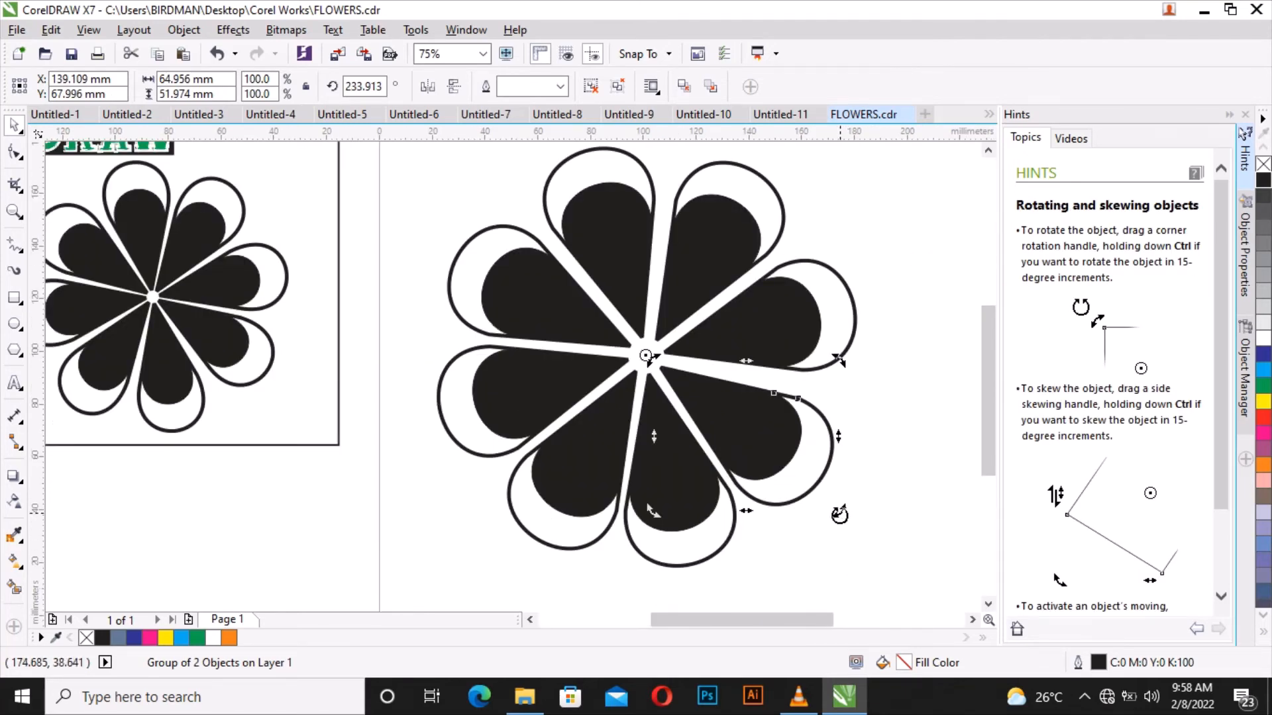
left_click_drag(840, 513, 855, 497)
left_click(732, 536)
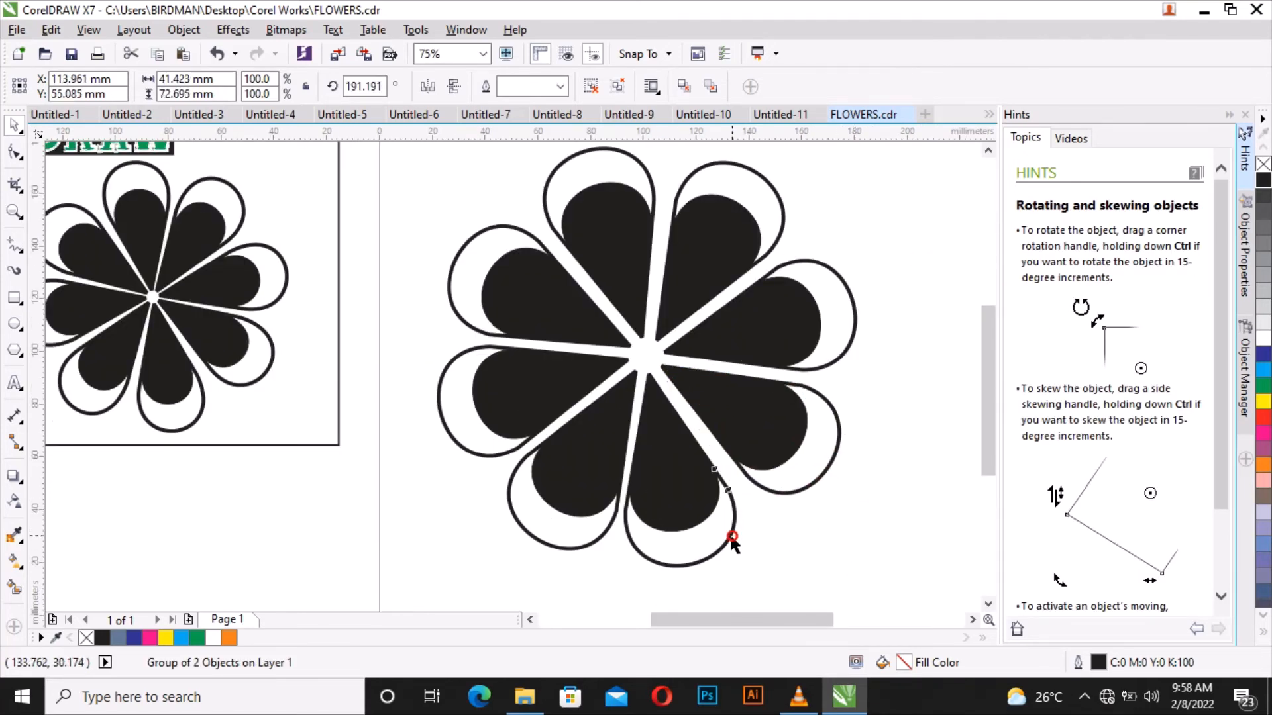
left_click(732, 539)
mouse_move(733, 568)
left_mouse_down()
mouse_move(756, 564)
mouse_move(747, 553)
left_mouse_up()
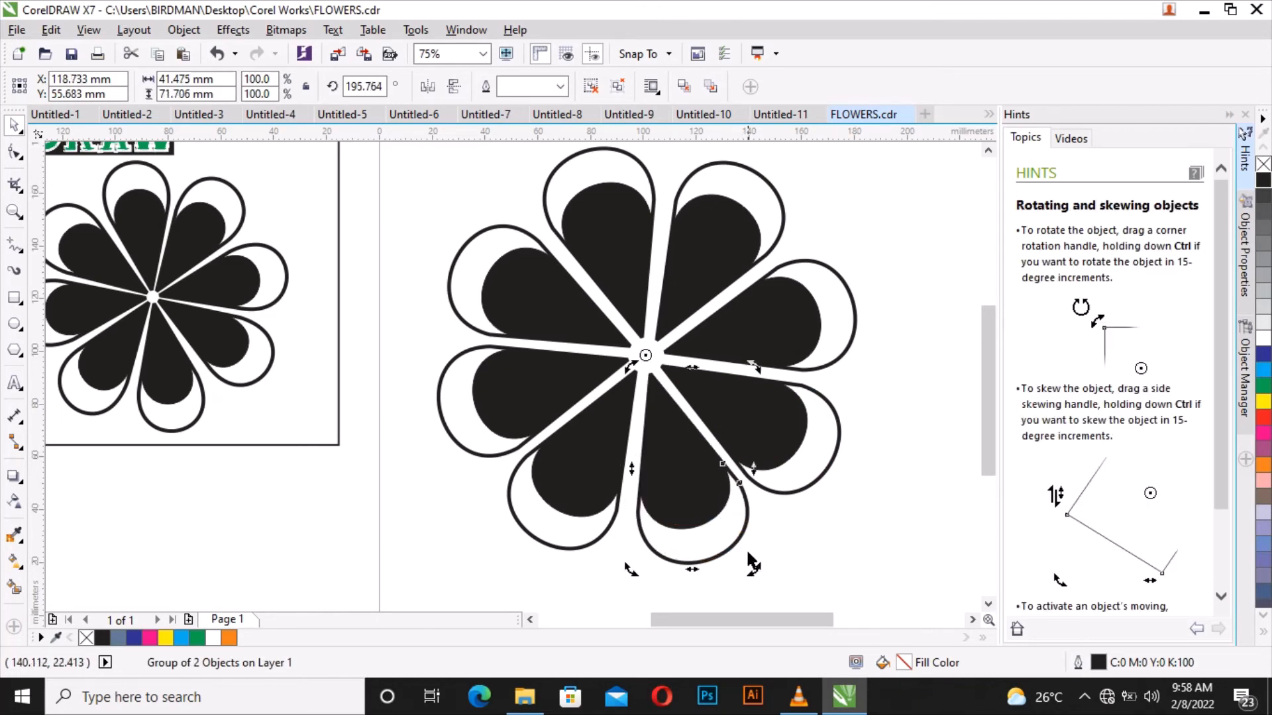
- Rotate the upper-right petal about 3° and the right petal slightly counterclockwise around the flower's center
left_click(682, 203)
left_click(681, 200)
scroll(670, 186, "down", 2)
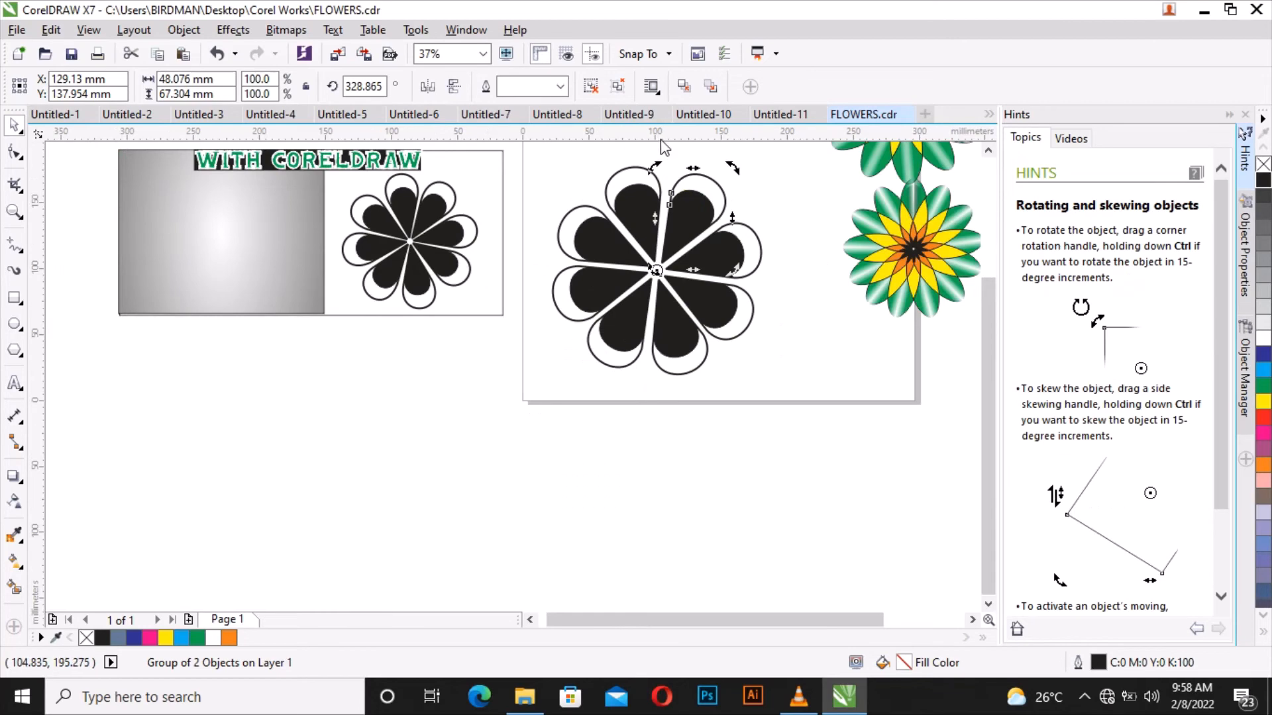
scroll(666, 157, "up", 4)
left_click_drag(670, 195, 627, 198)
scroll(627, 198, "down", 2)
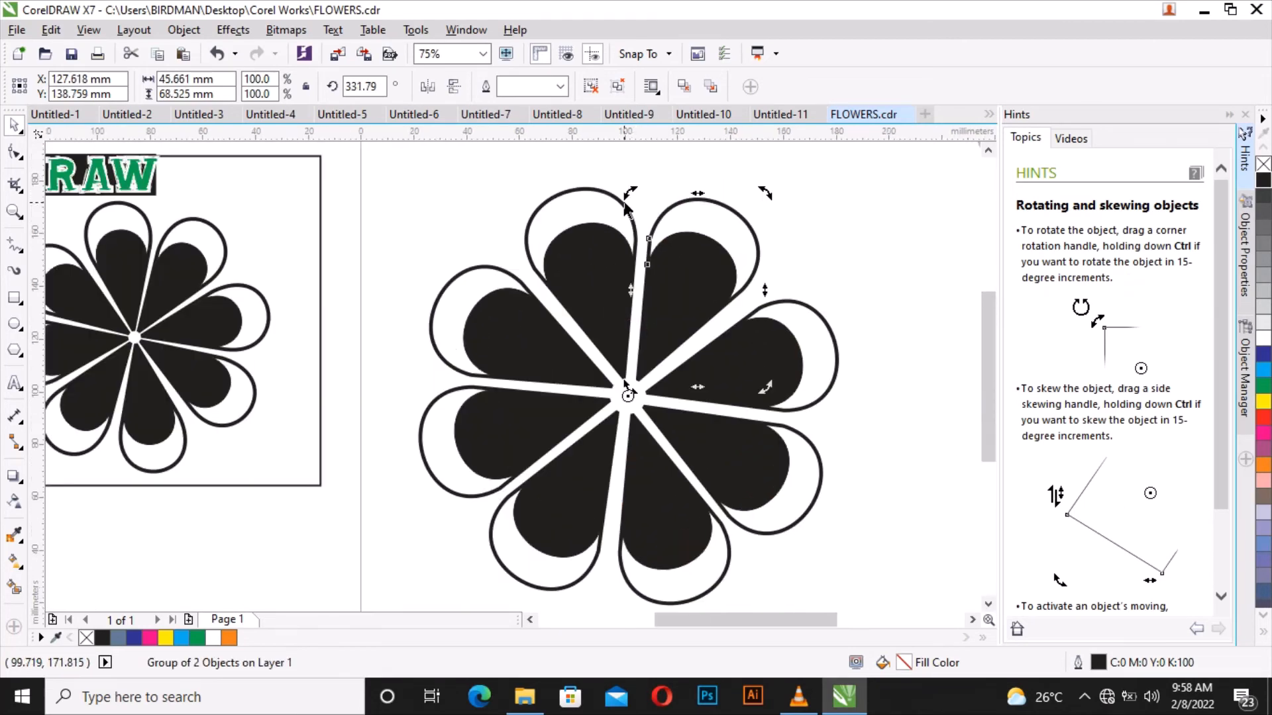
left_click(806, 318)
left_click(816, 320)
left_click_drag(841, 292, 837, 282)
- Rotate the lower-right petal about 3° and the bottom-right petal about 2° counterclockwise around the center to even out their gaps
left_click(771, 457)
left_click(775, 457)
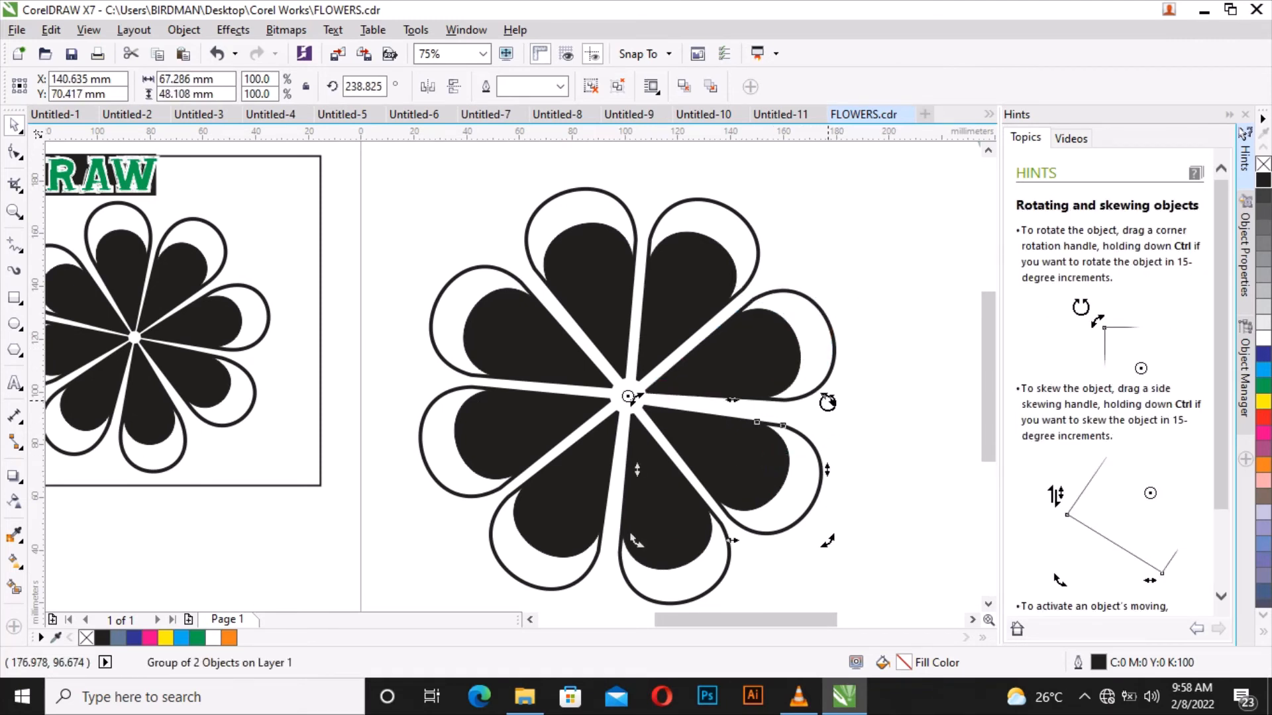
left_click_drag(828, 402, 837, 386)
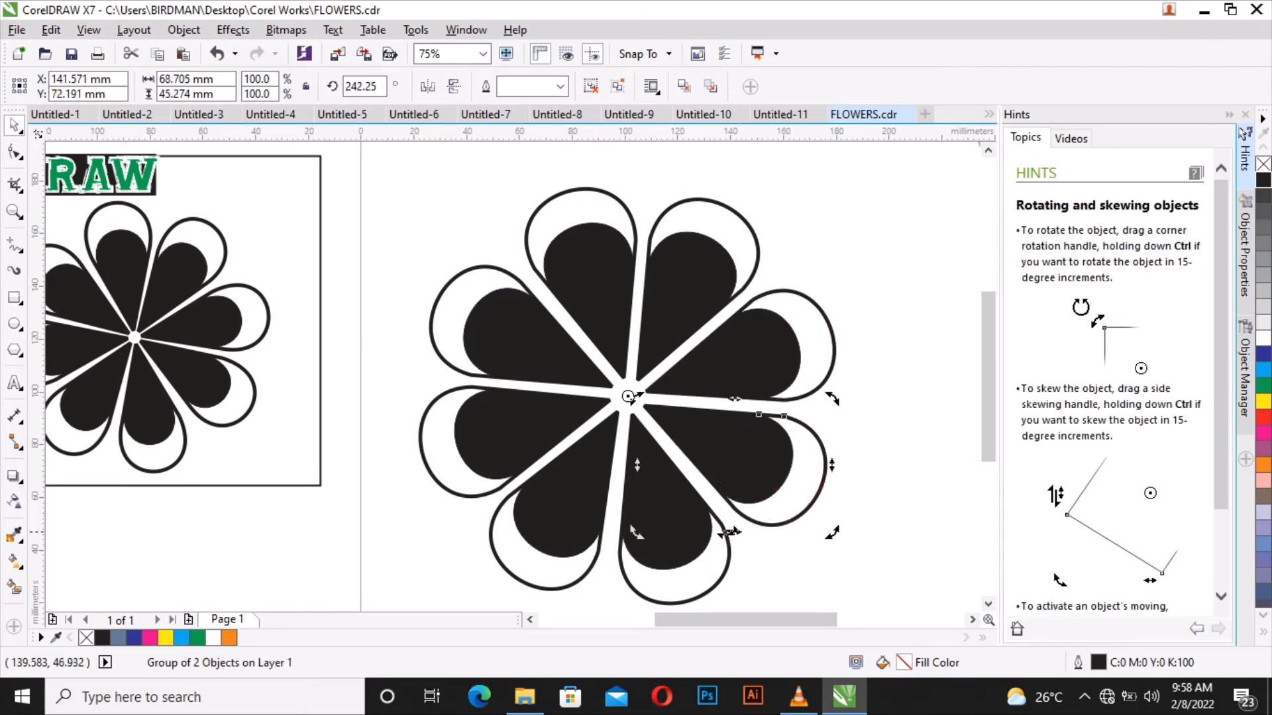
left_click(703, 578)
left_click(703, 579)
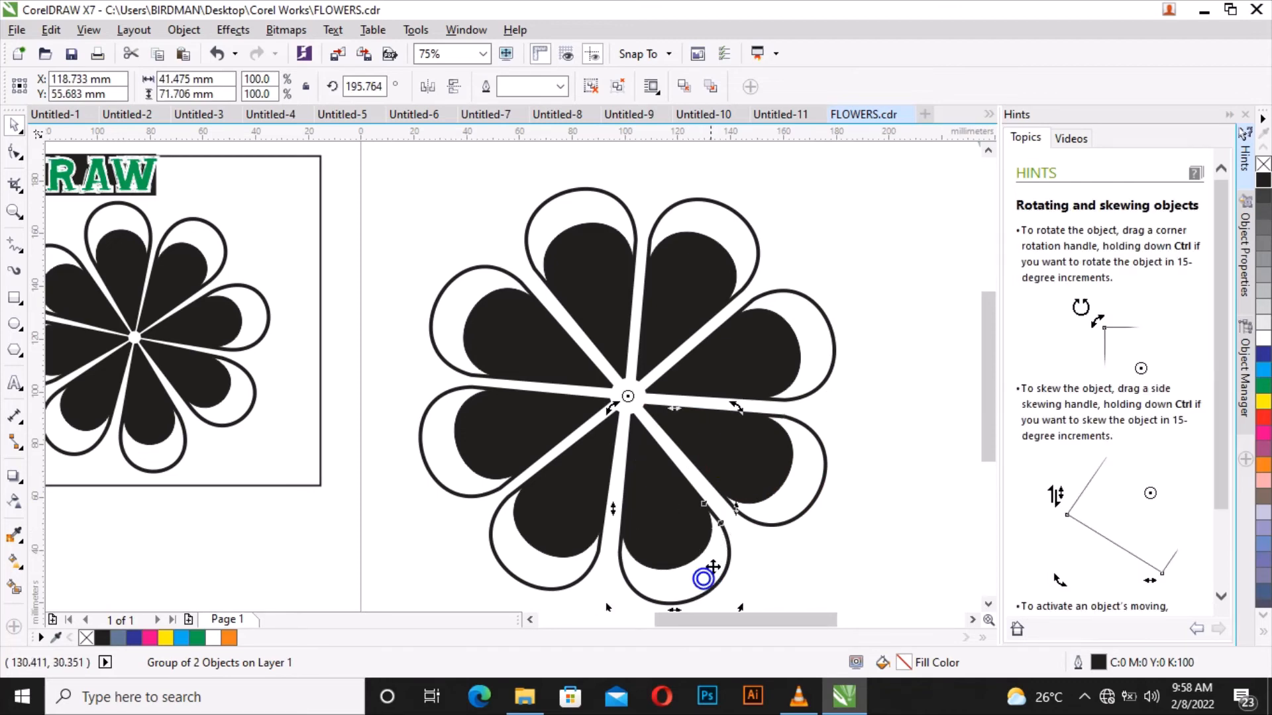
left_click_drag(733, 408, 742, 401)
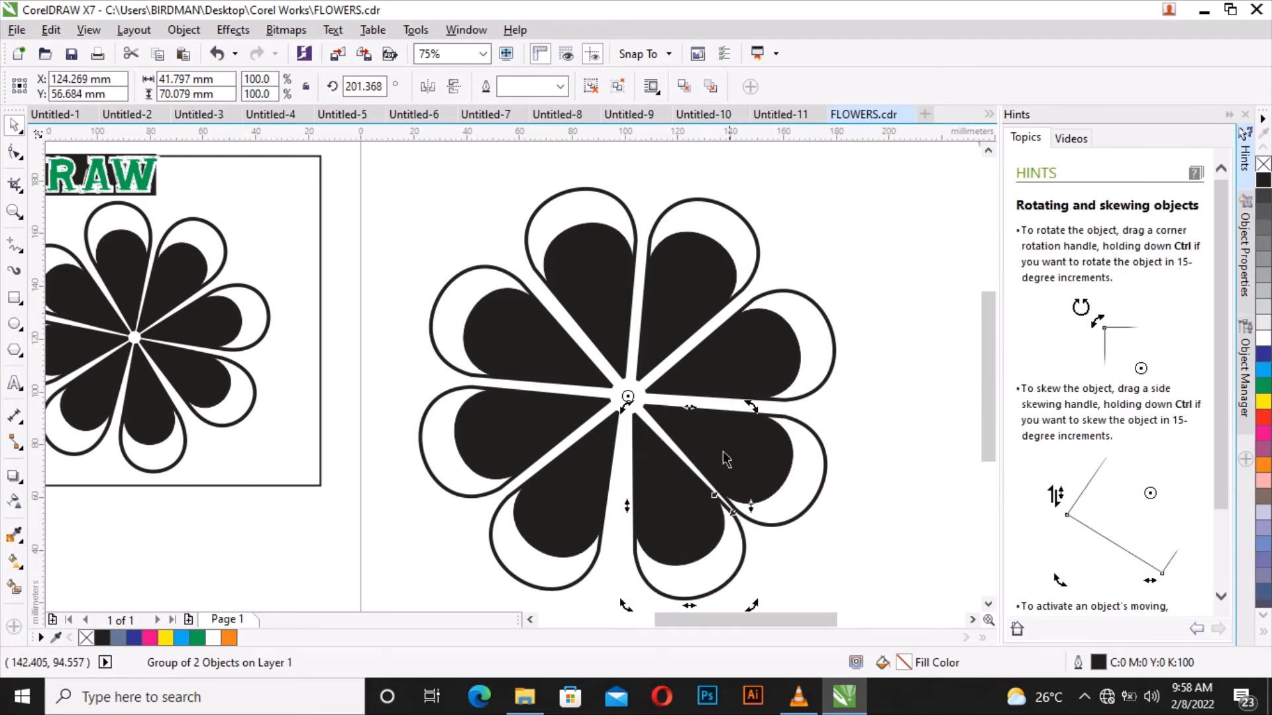
scroll(694, 433, "down", 1)
scroll(672, 528, "up", 1)
left_click_drag(649, 485, 631, 492)
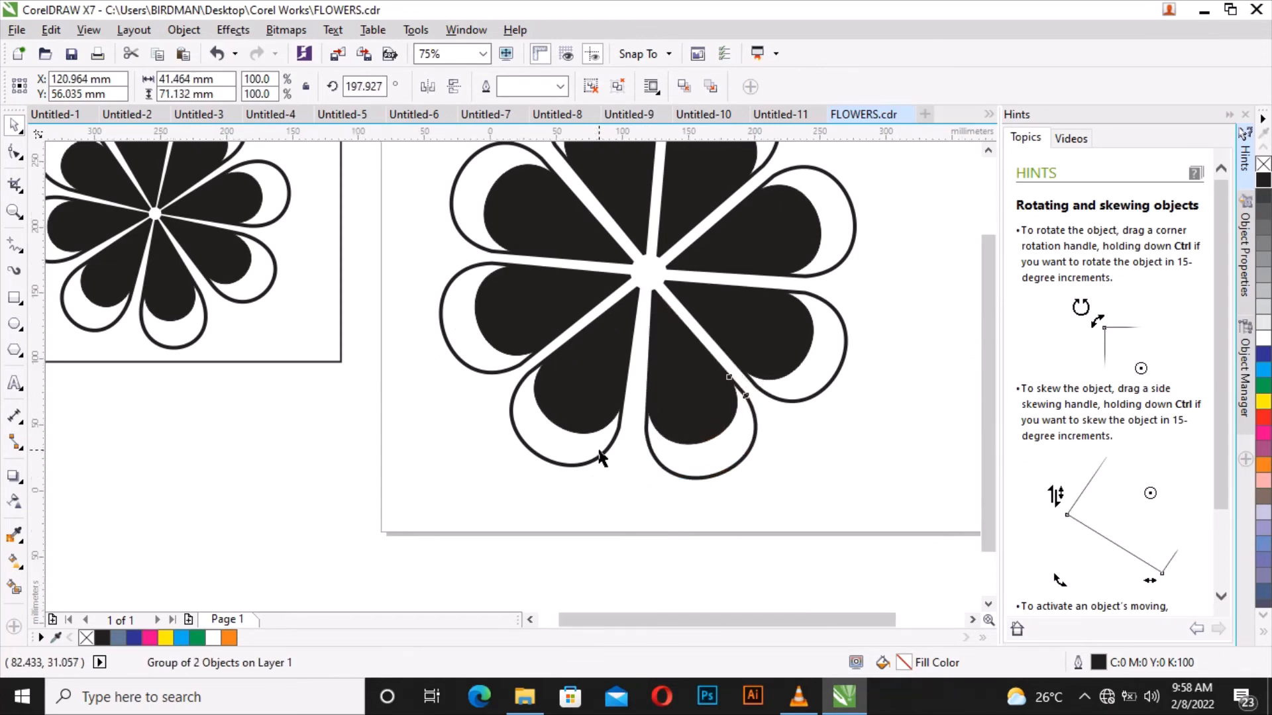
- Rotate the upper-left petal about 2.5° and the left petal below it about 1.4° clockwise around the flower's center
scroll(600, 457, "down", 1)
scroll(559, 311, "up", 2)
left_click(554, 338)
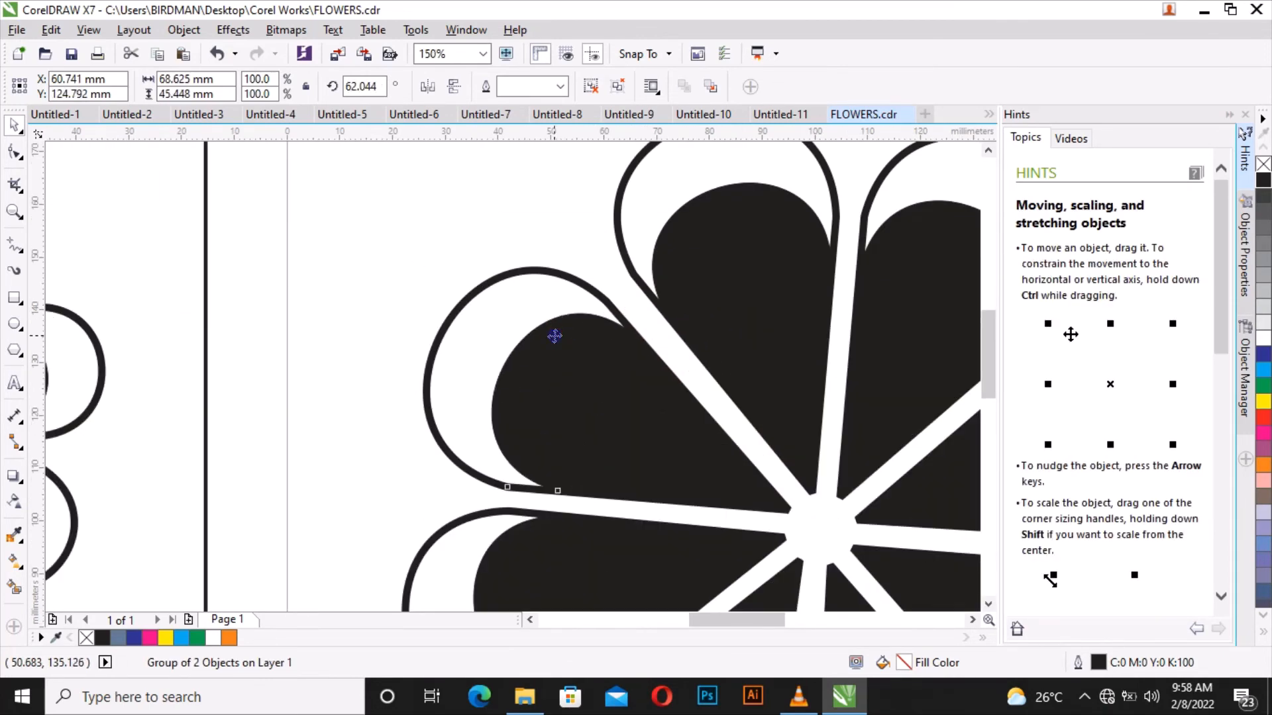
left_click(553, 334)
left_click_drag(423, 263, 426, 247)
scroll(426, 248, "down", 1)
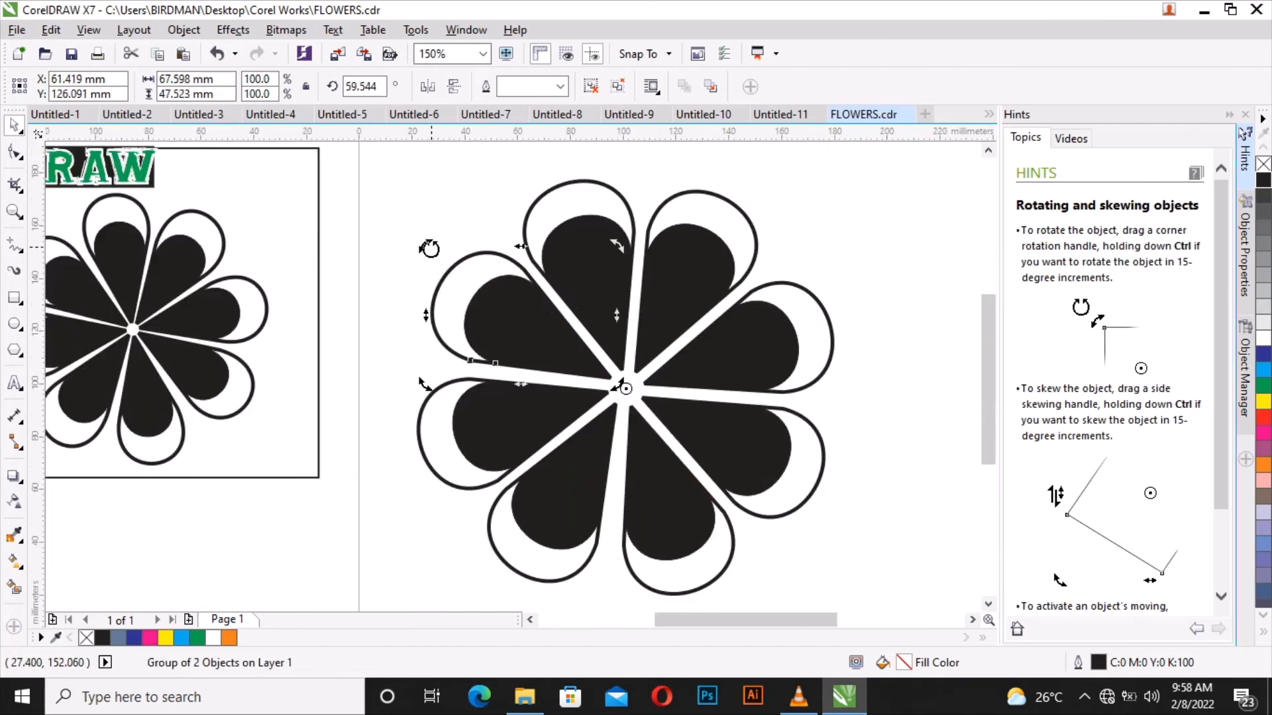
left_click(432, 392)
scroll(413, 368, "up", 1)
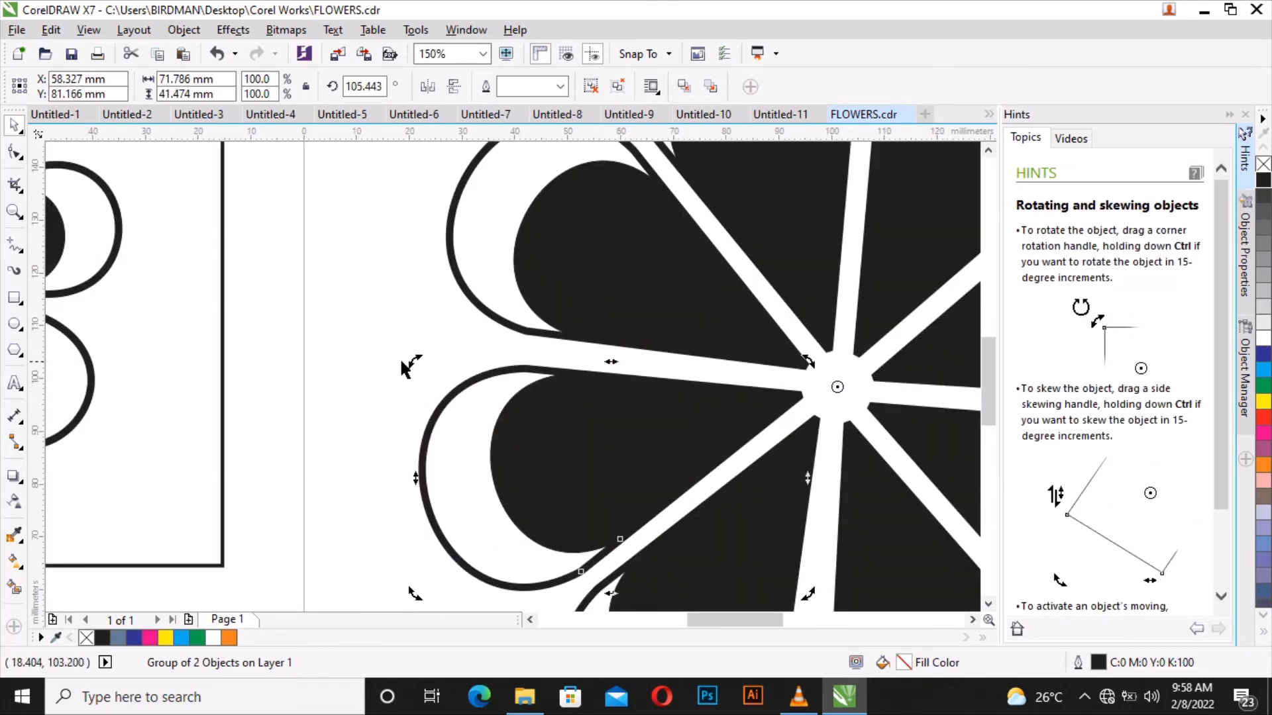
left_click_drag(411, 363, 410, 355)
scroll(431, 371, "down", 1)
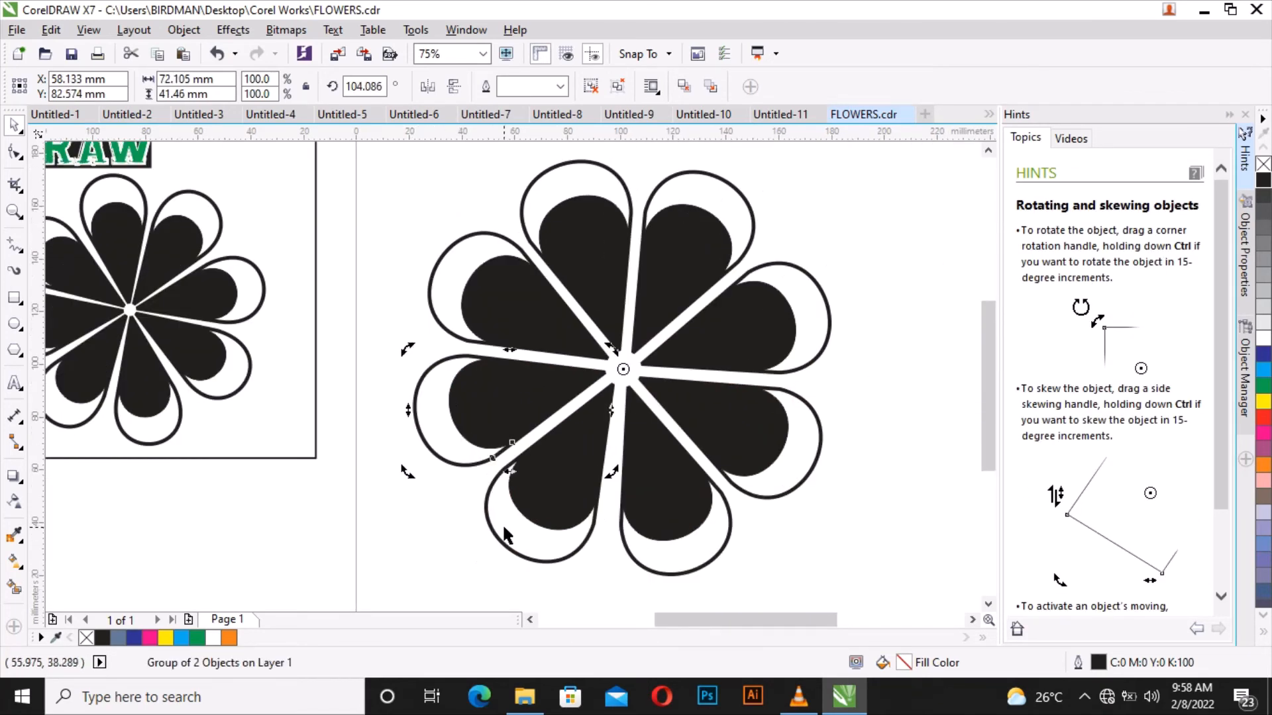
- Move the black flower's eight petals above the gray gradient panel and the two coloured flowers to the left of that panel
scroll(513, 507, "down", 1)
left_click(656, 287)
scroll(641, 291, "down", 1)
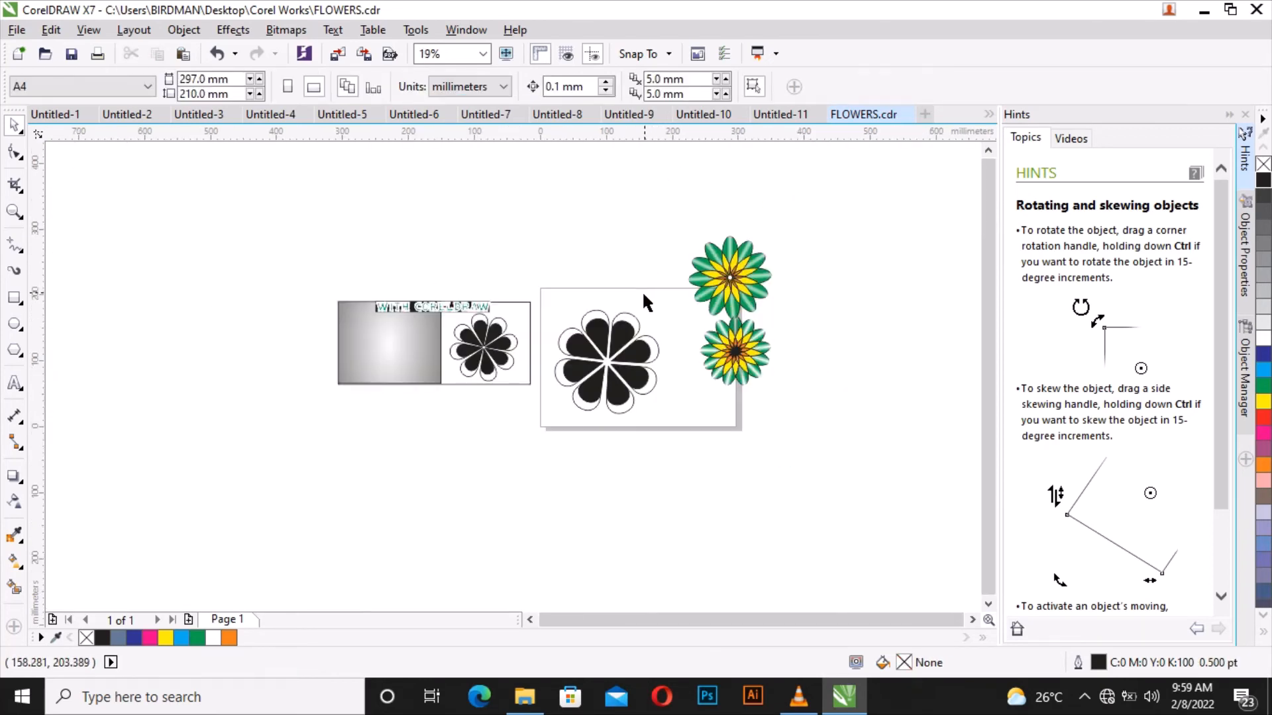
left_click_drag(534, 283, 665, 436)
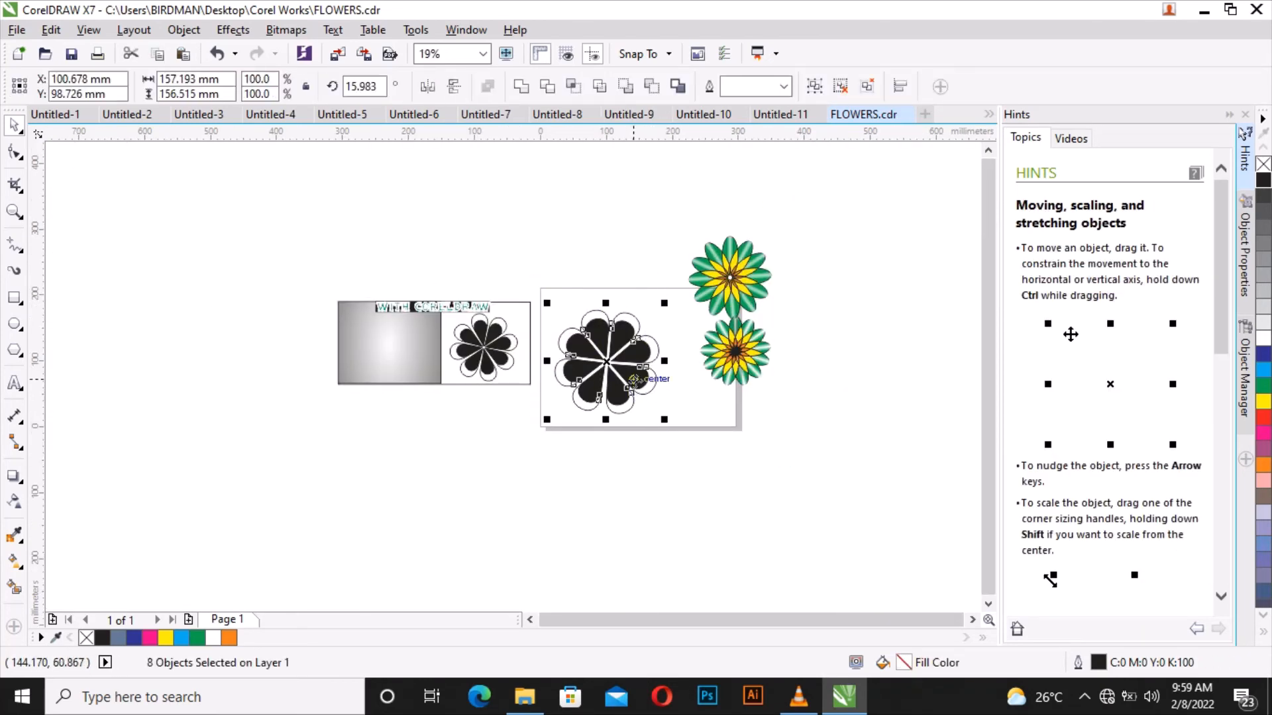
left_click_drag(636, 380, 406, 255)
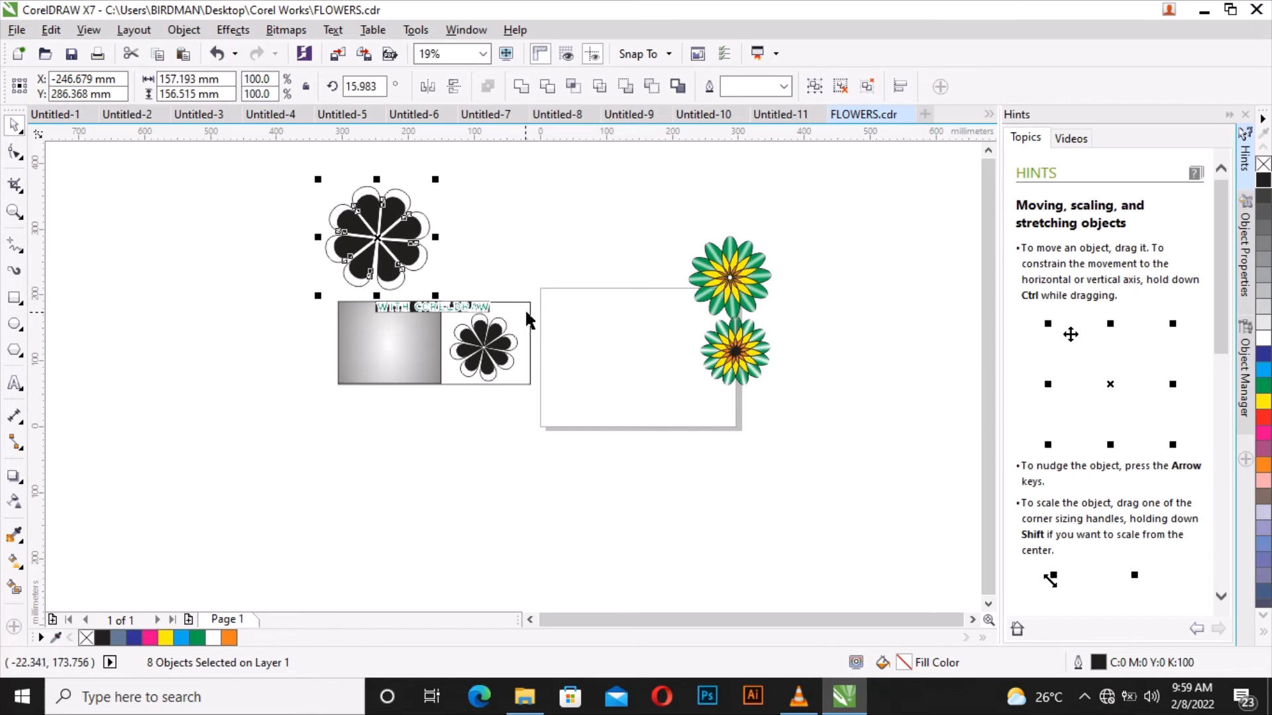
left_click_drag(665, 222, 786, 391)
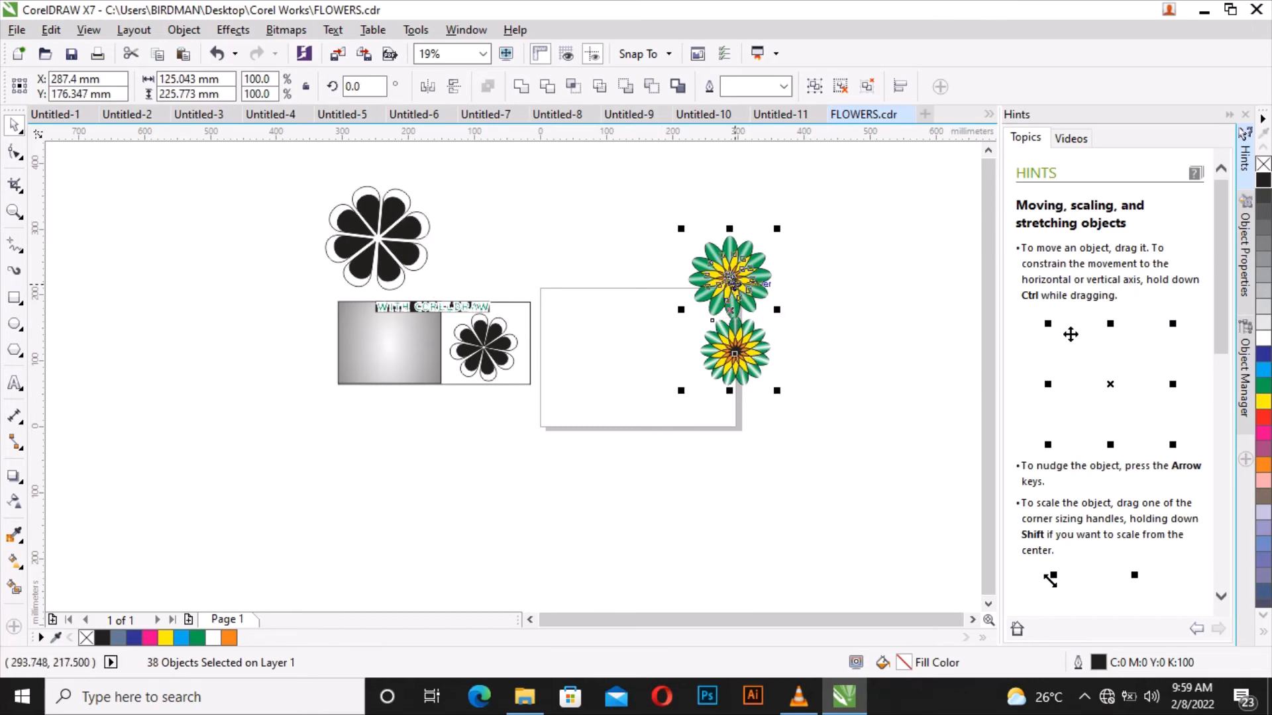
left_click_drag(729, 277, 211, 336)
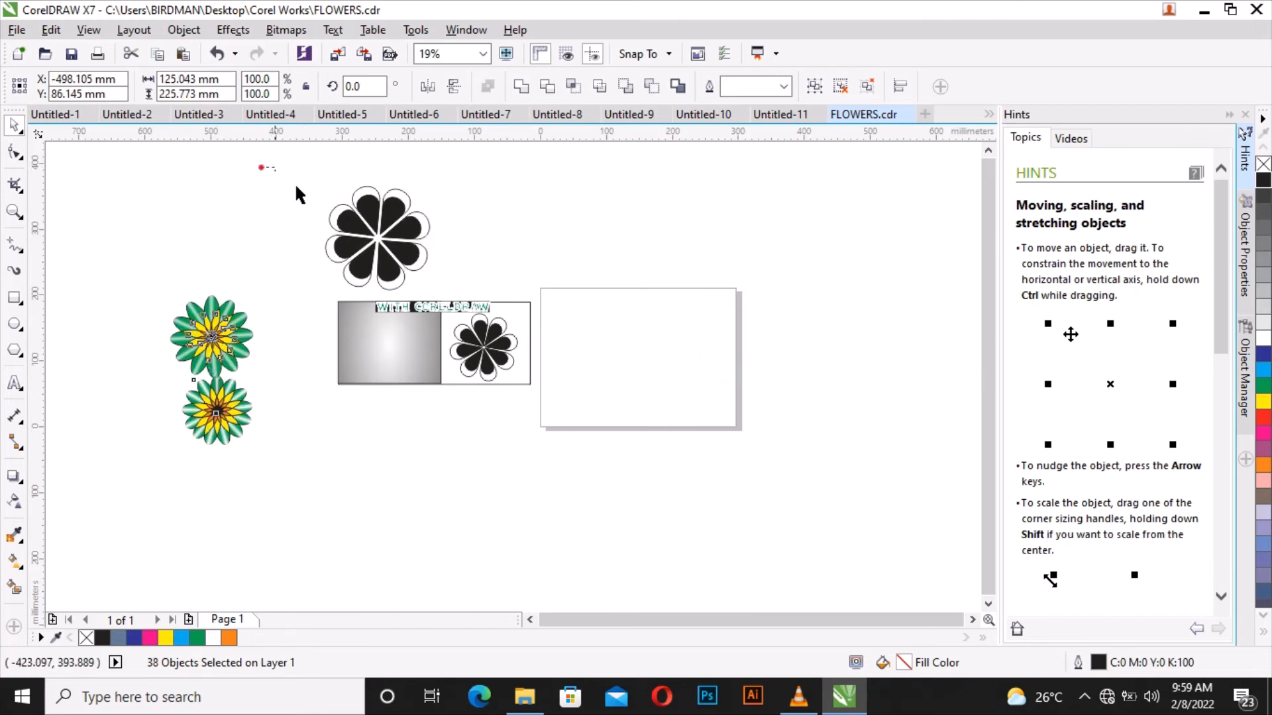
- Move the black flower's petals back onto the right half of the page and group all eight of them
left_click_drag(261, 165, 463, 296)
left_click_drag(383, 238, 681, 338)
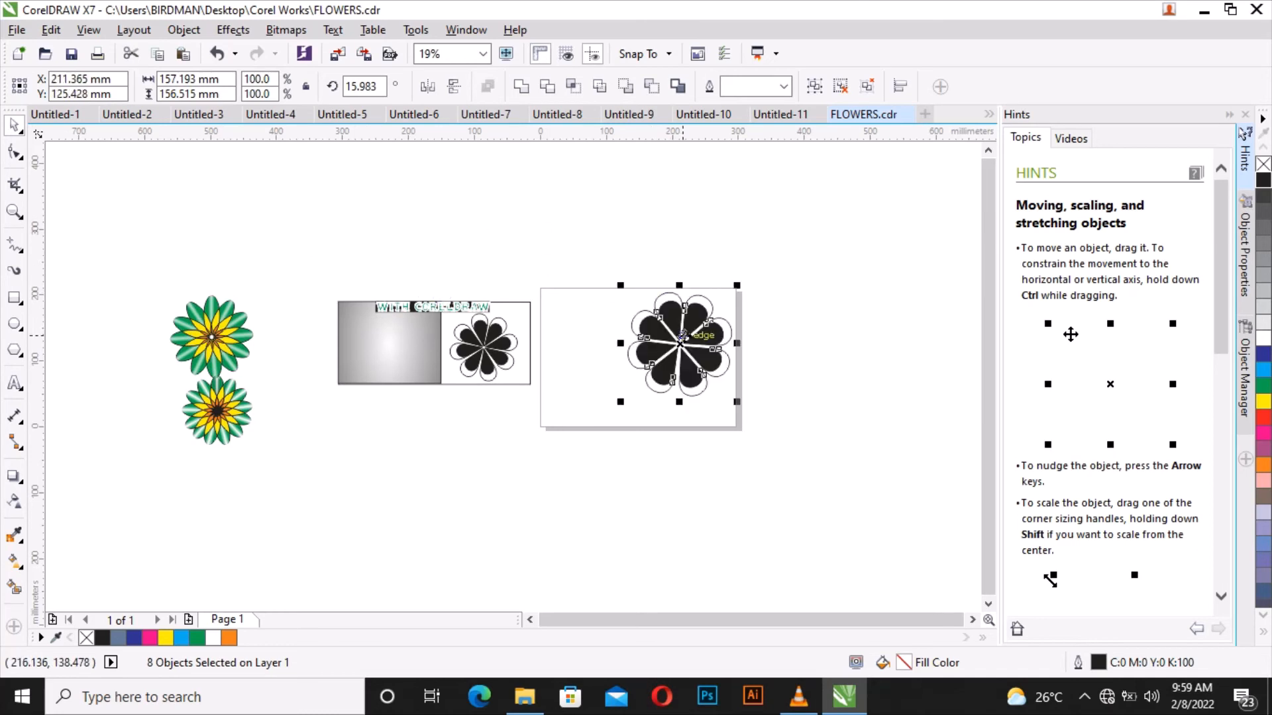
right_click(683, 331)
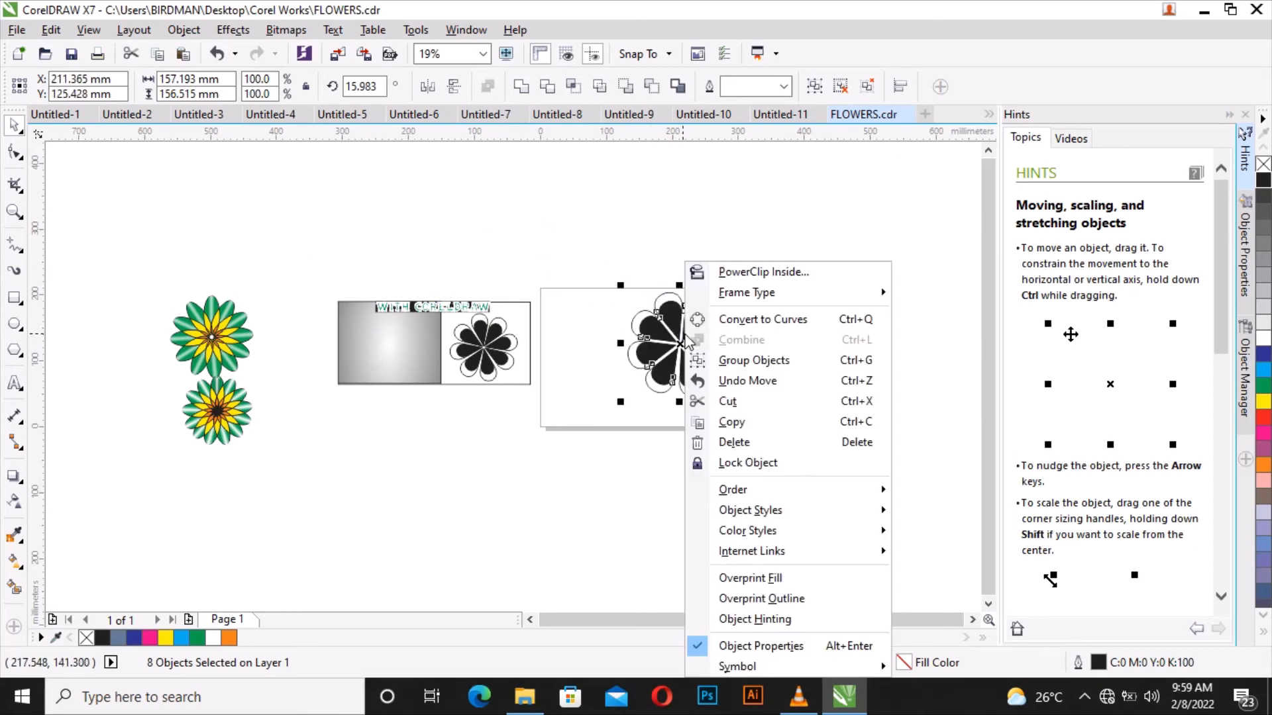
left_click(746, 360)
left_click(759, 361)
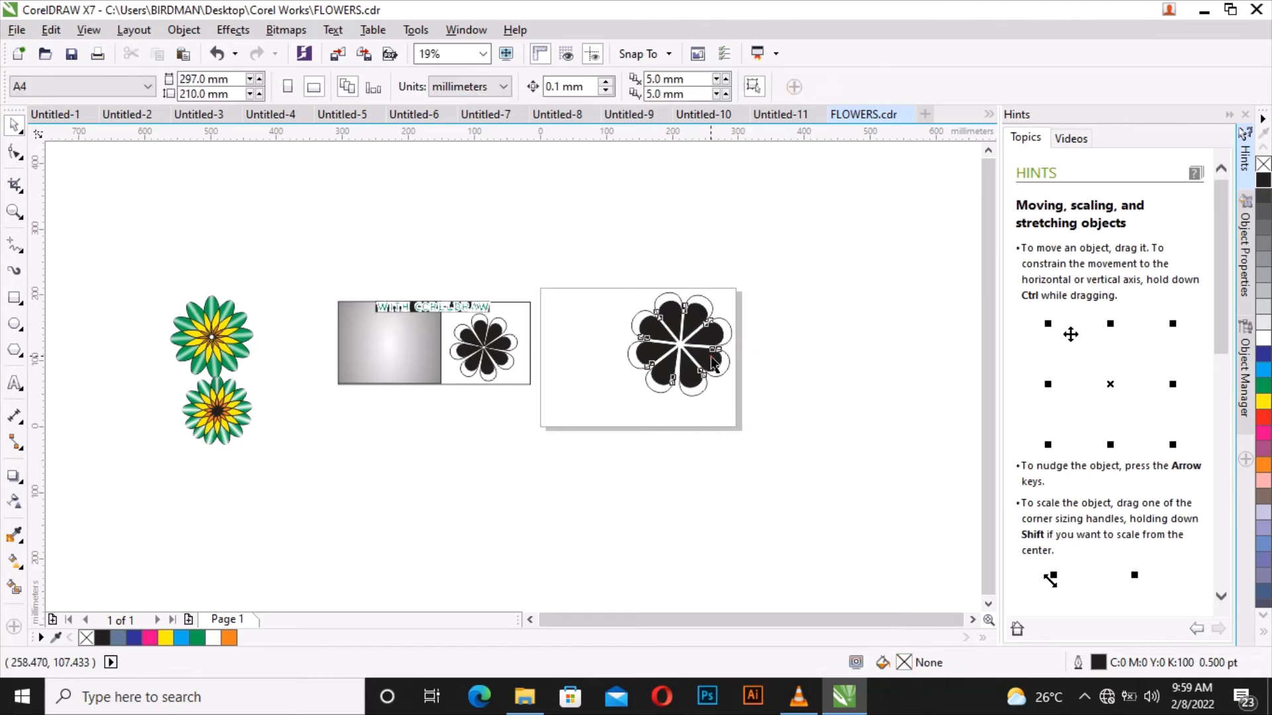
- Scale the grouped black flower to 78.6% and place it off the page, above and left of the gray gradient panel
left_click_drag(739, 361, 800, 352)
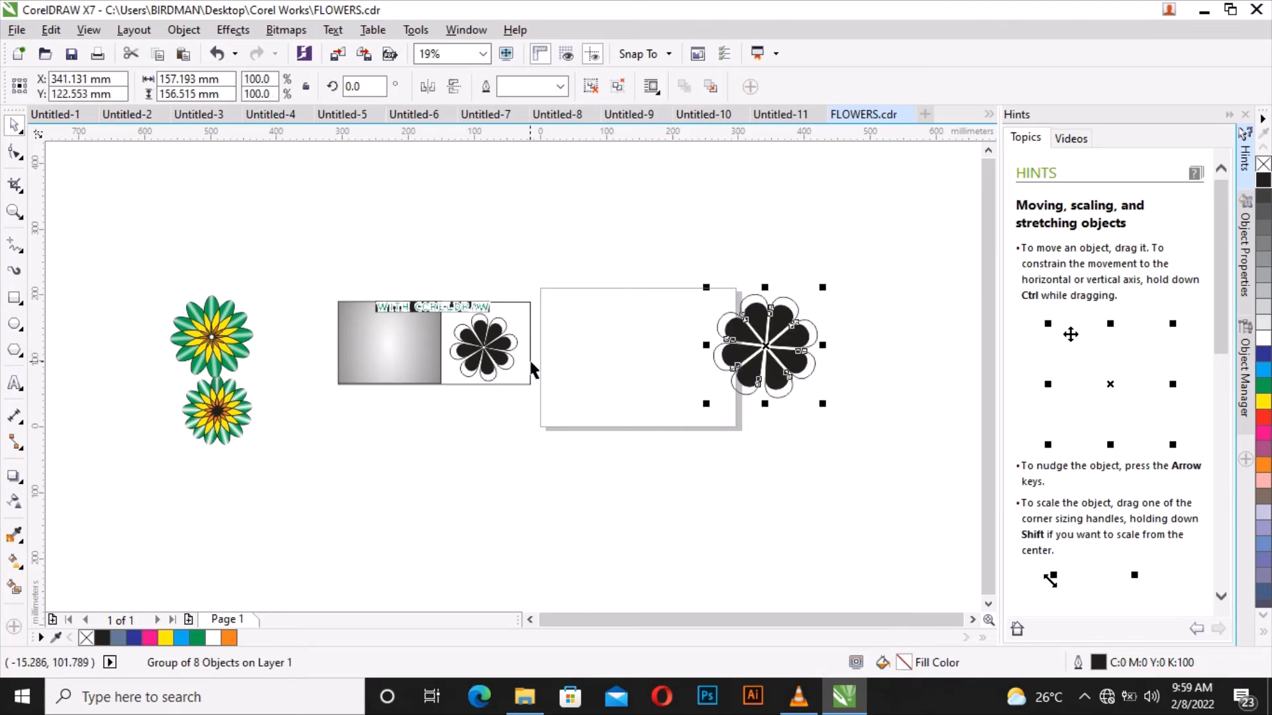
left_click_drag(499, 356, 334, 220)
left_click(219, 56)
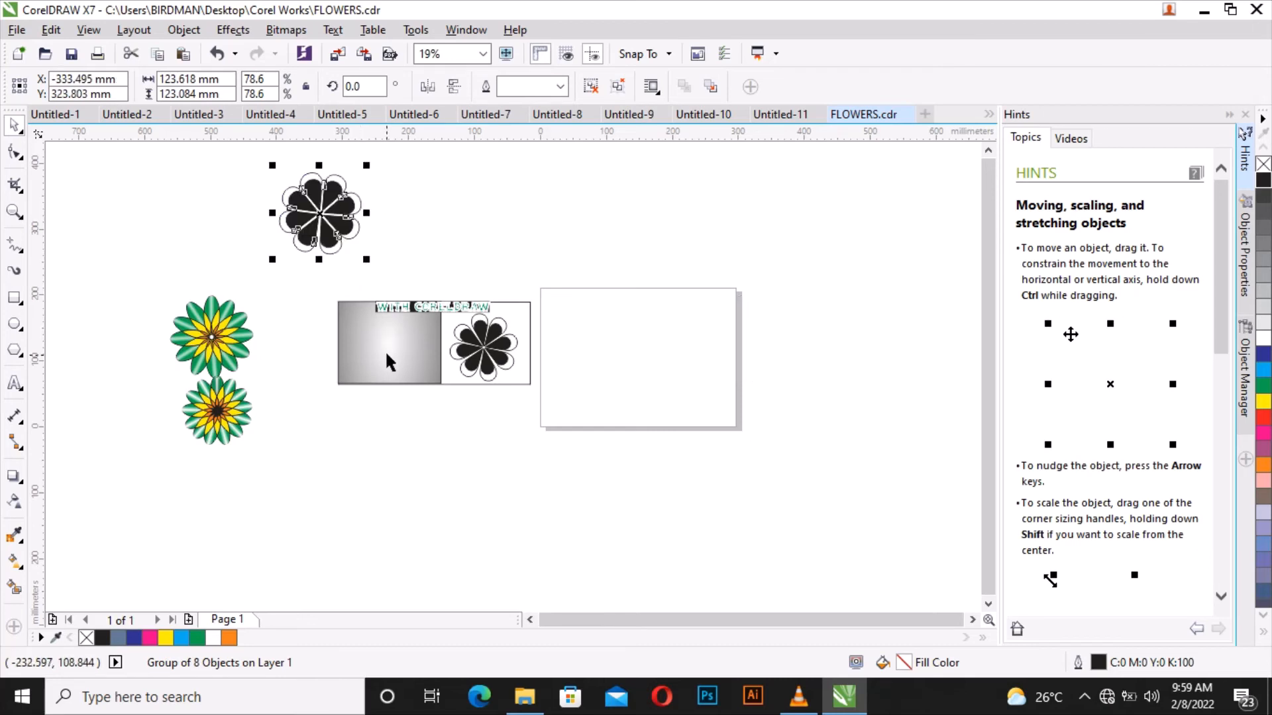
- Draw a rectangle about 176 × 104 mm from the page's left edge and fill it with black
left_click(384, 350)
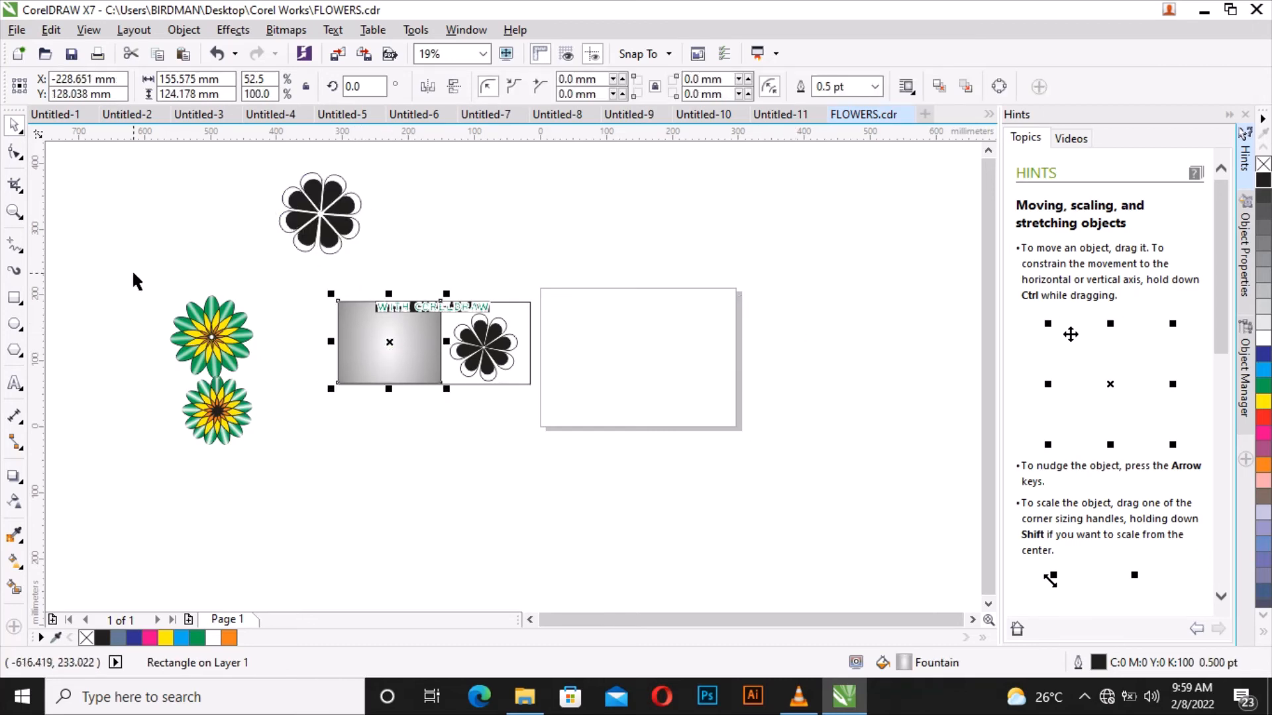
left_click(17, 302)
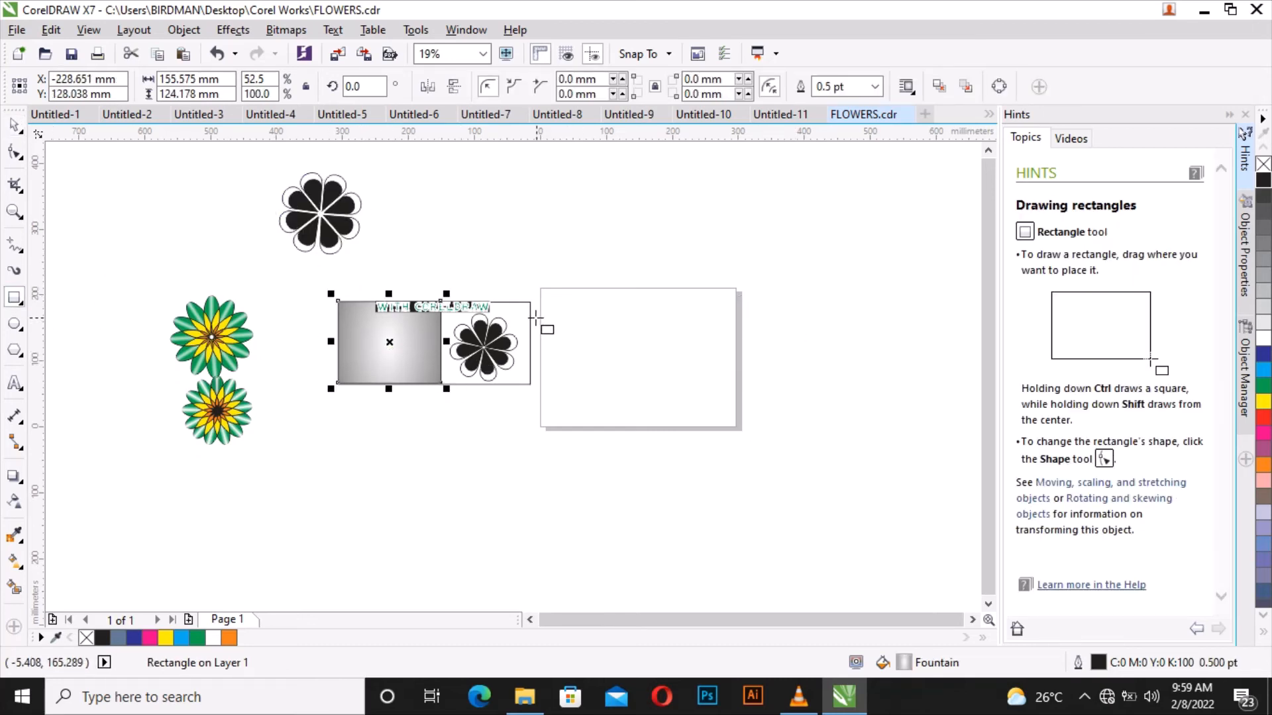
mouse_move(541, 317)
left_mouse_down()
mouse_move(601, 359)
mouse_move(654, 372)
mouse_move(658, 385)
left_mouse_up()
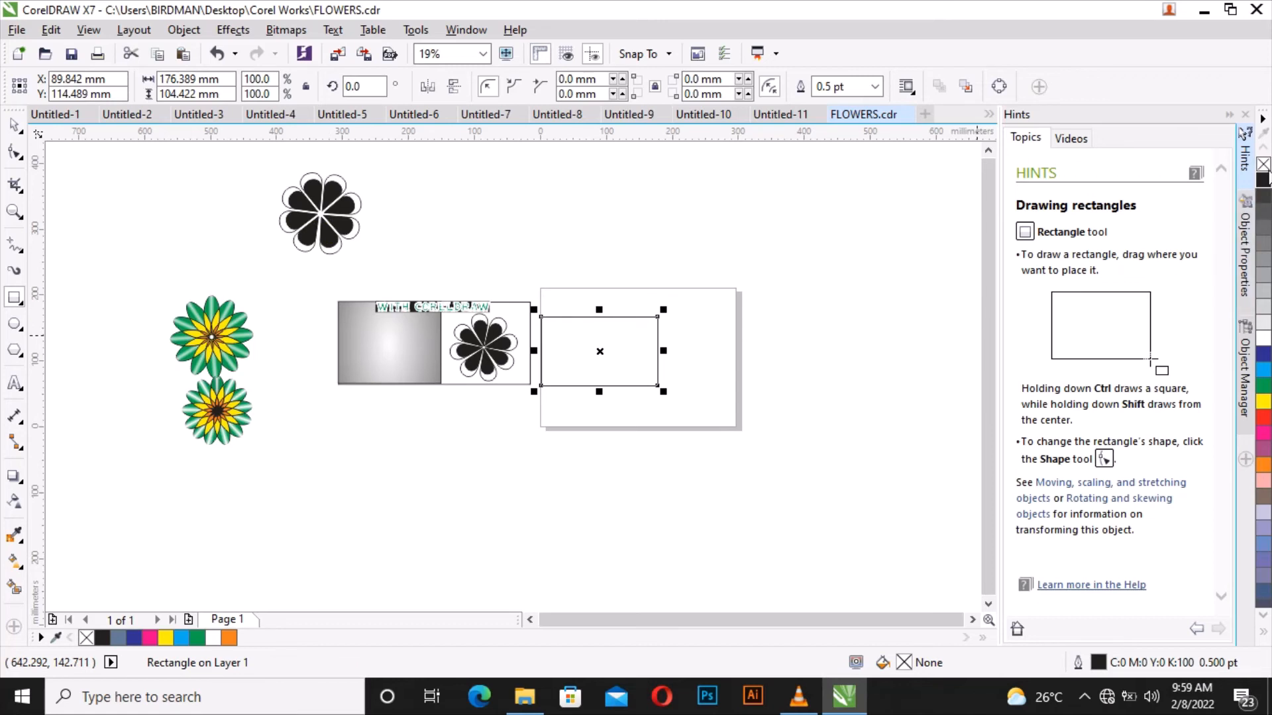
left_click(1263, 179)
- Apply an elliptical fountain fill to the rectangle with a white center and black edges, and enlarge its ellipse beyond the rectangle
left_click(19, 128)
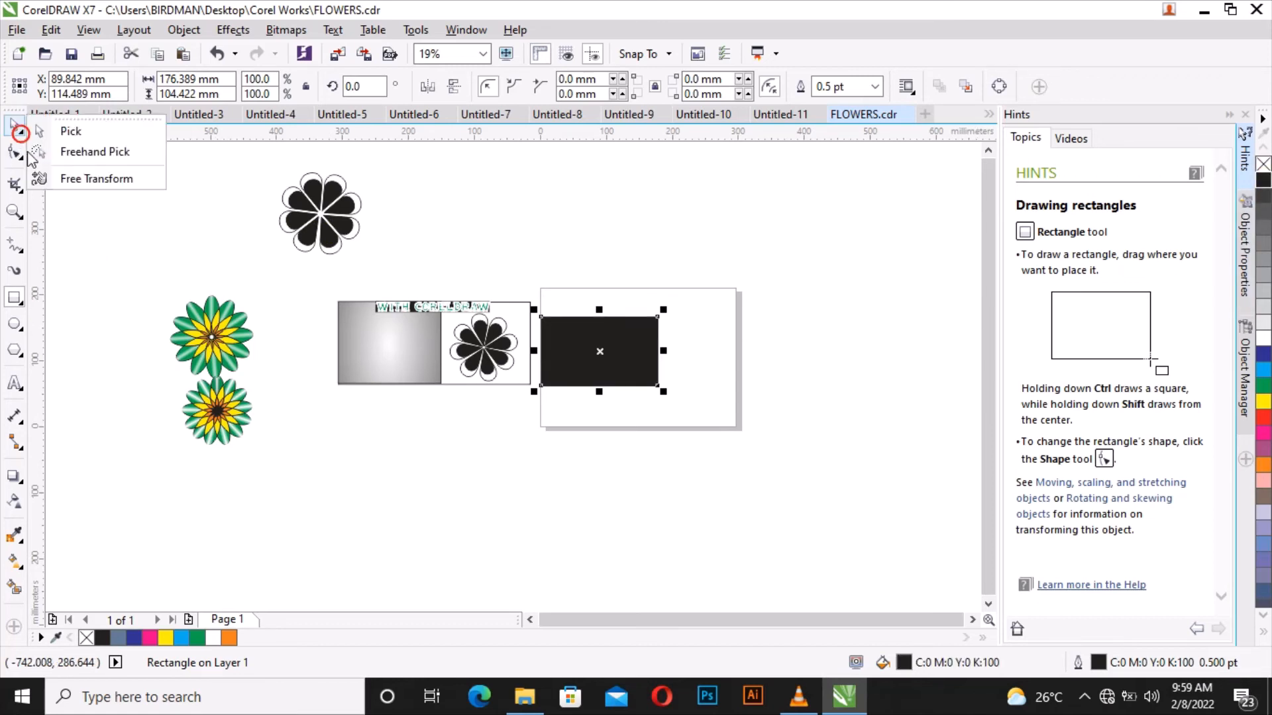
mouse_move(14, 562)
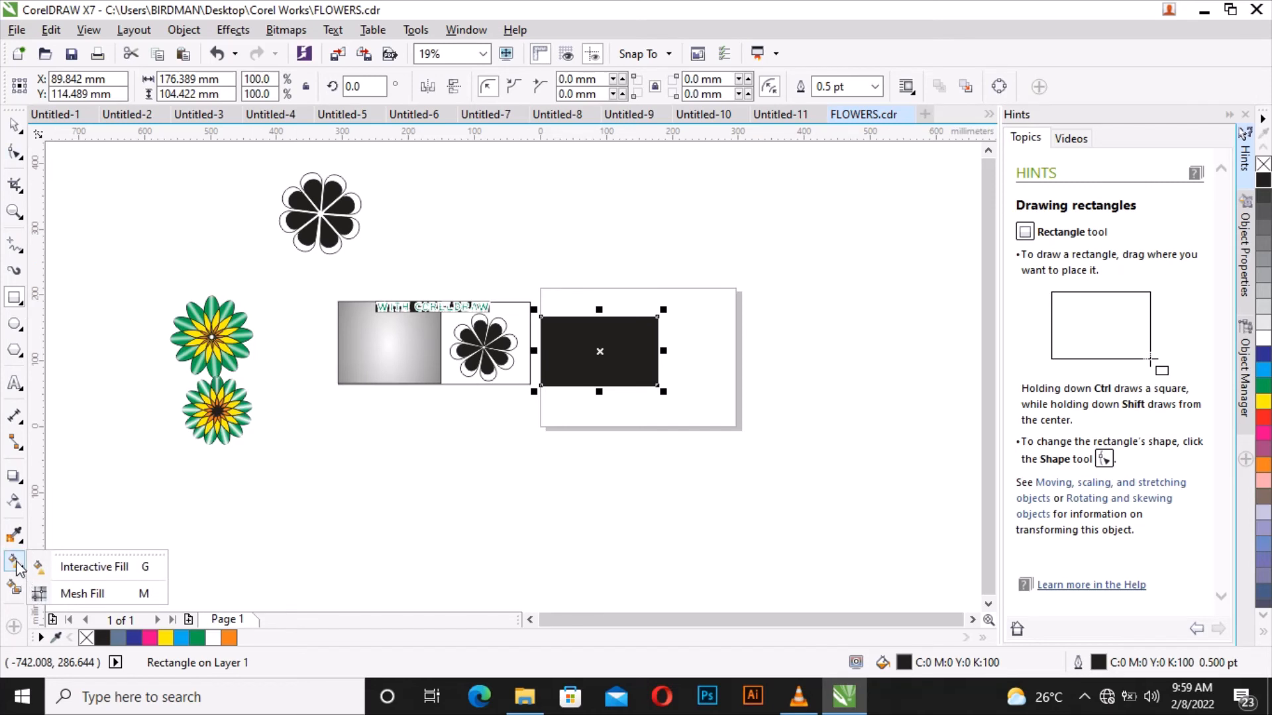
left_click(16, 565)
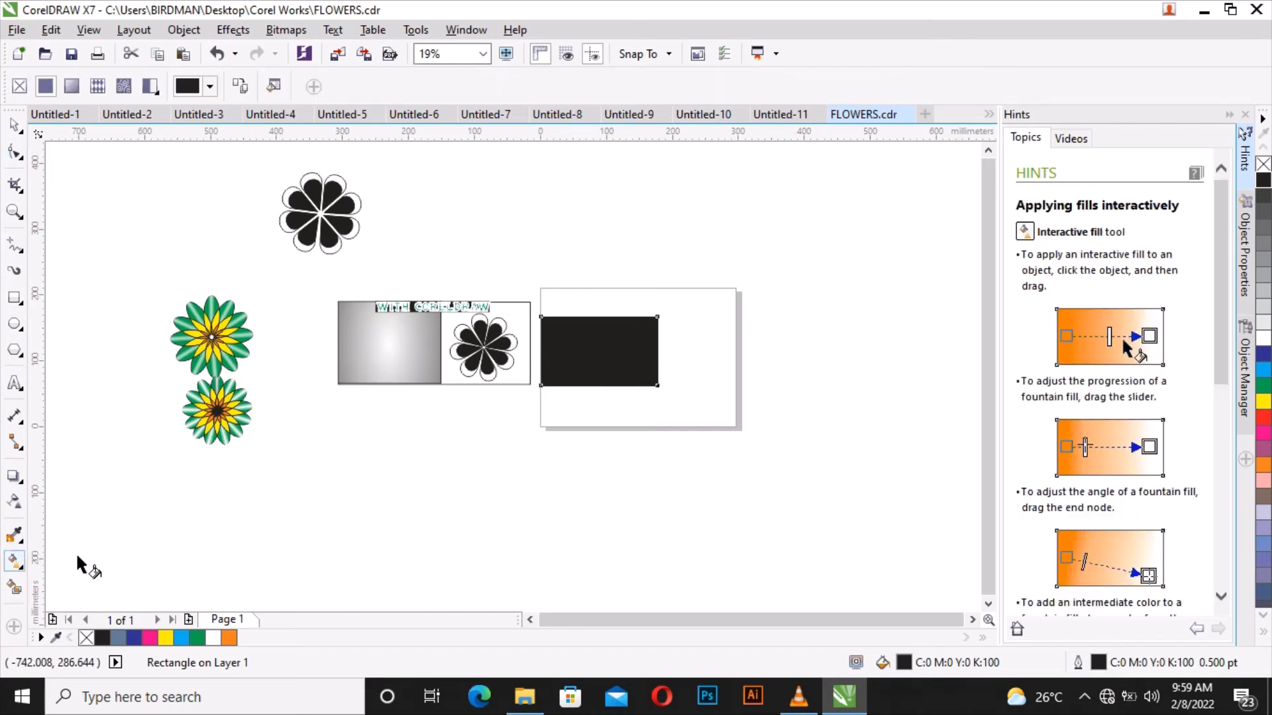
left_click(73, 87)
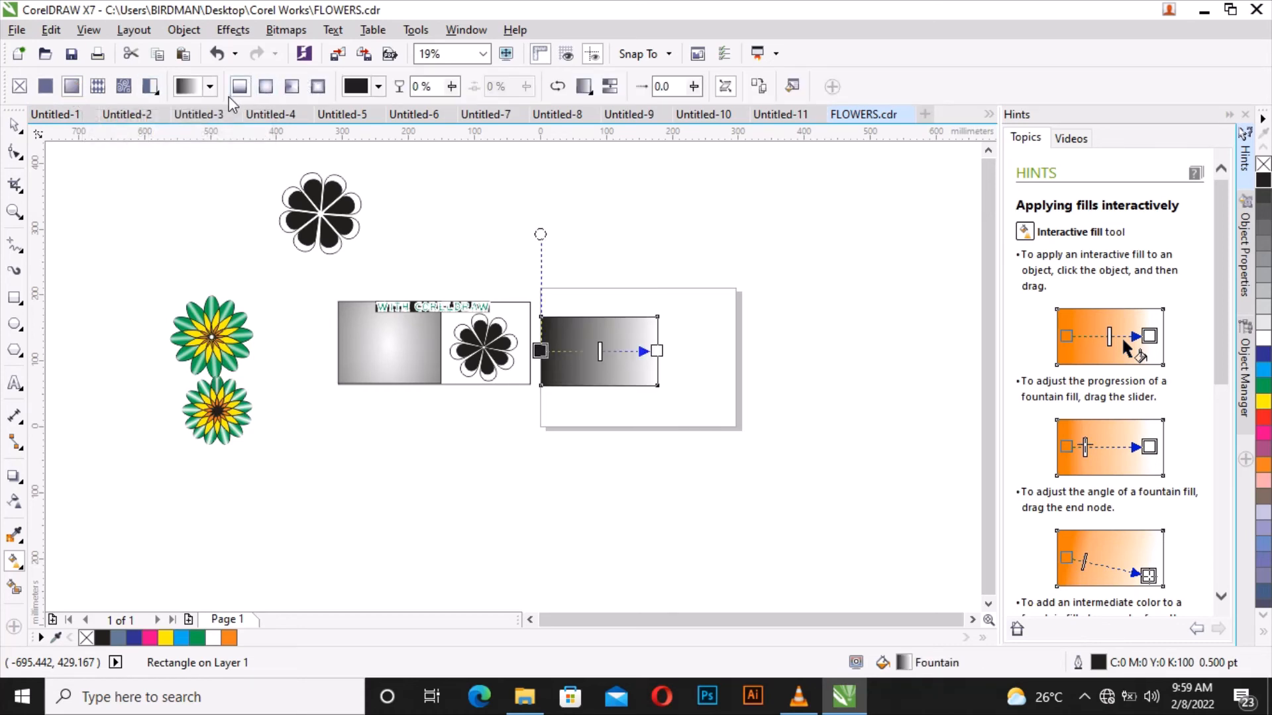
left_click(268, 91)
scroll(605, 344, "up", 2)
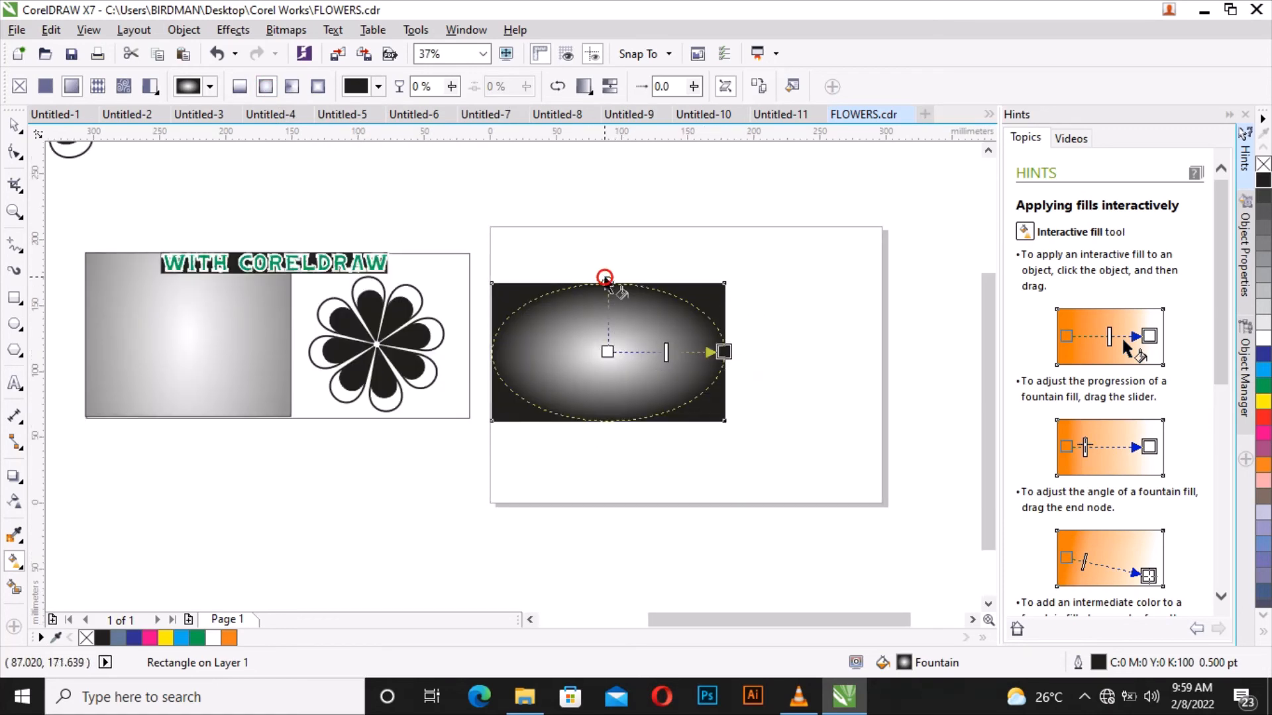
left_click(605, 349)
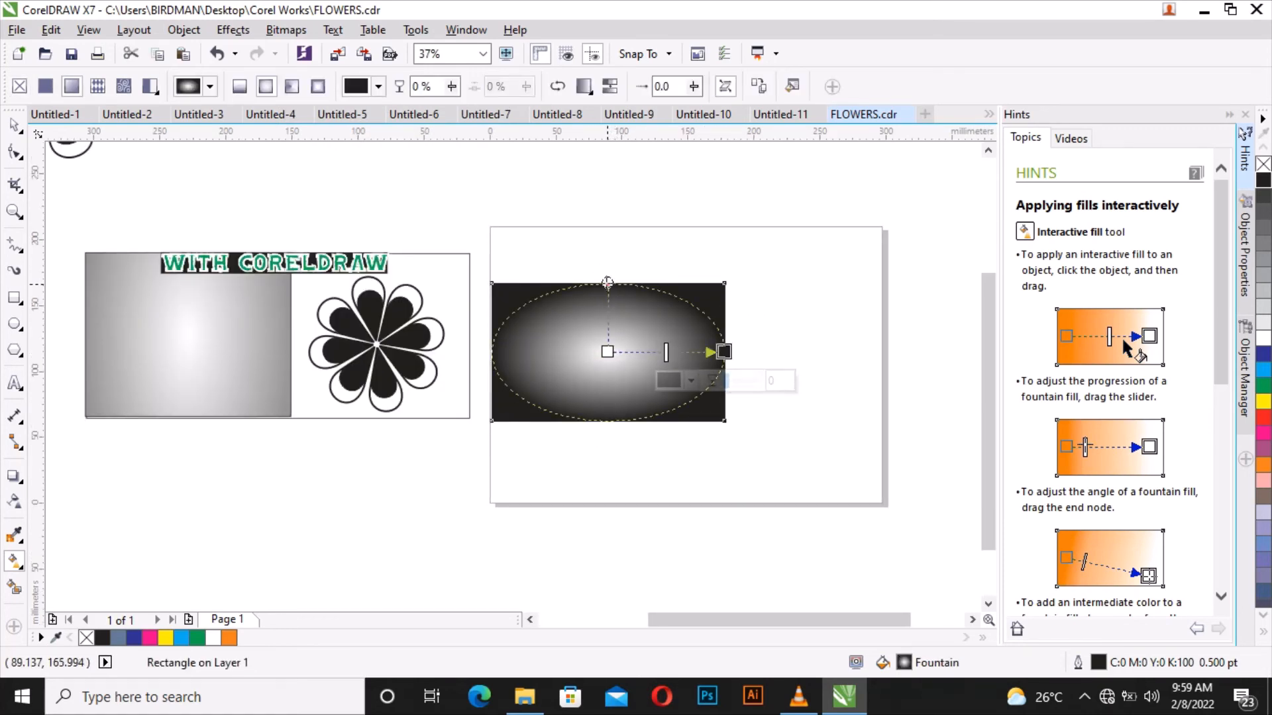
left_click_drag(607, 282, 587, 186)
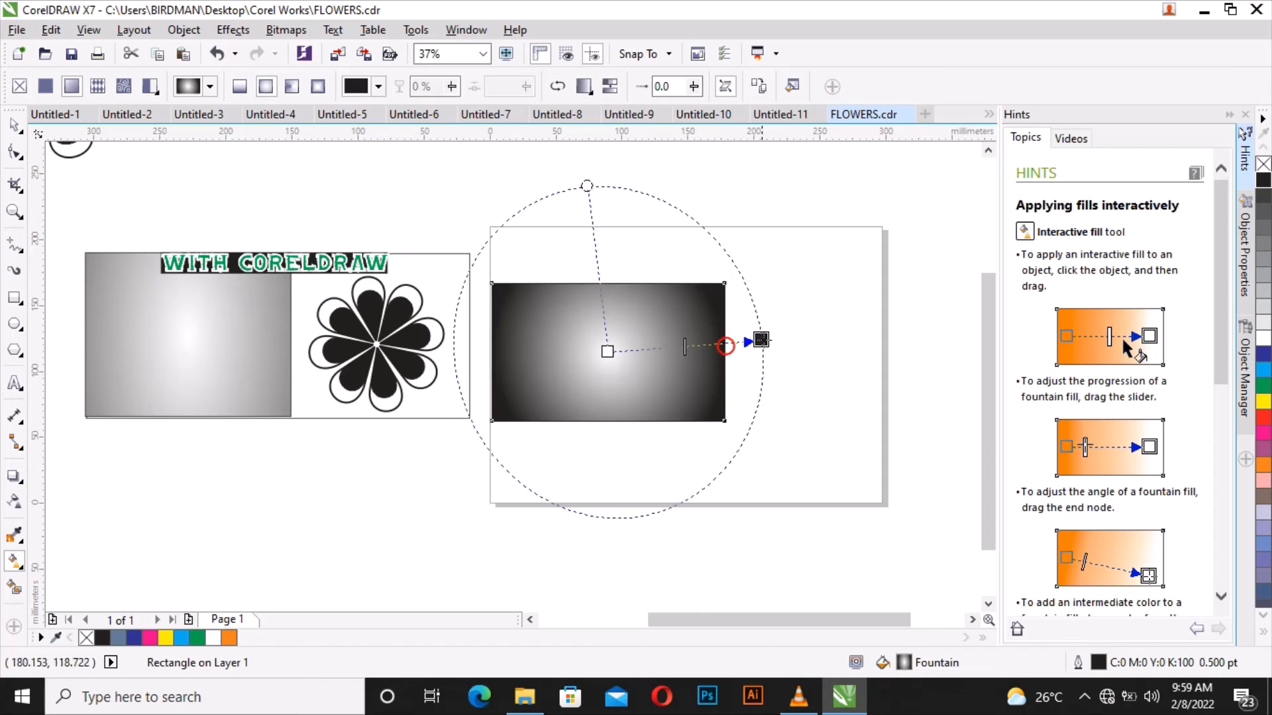
- Enlarge the black-edged rectangle's elliptical fountain fill further beyond the rectangle to soften its edges to gray
left_click_drag(761, 340, 787, 347)
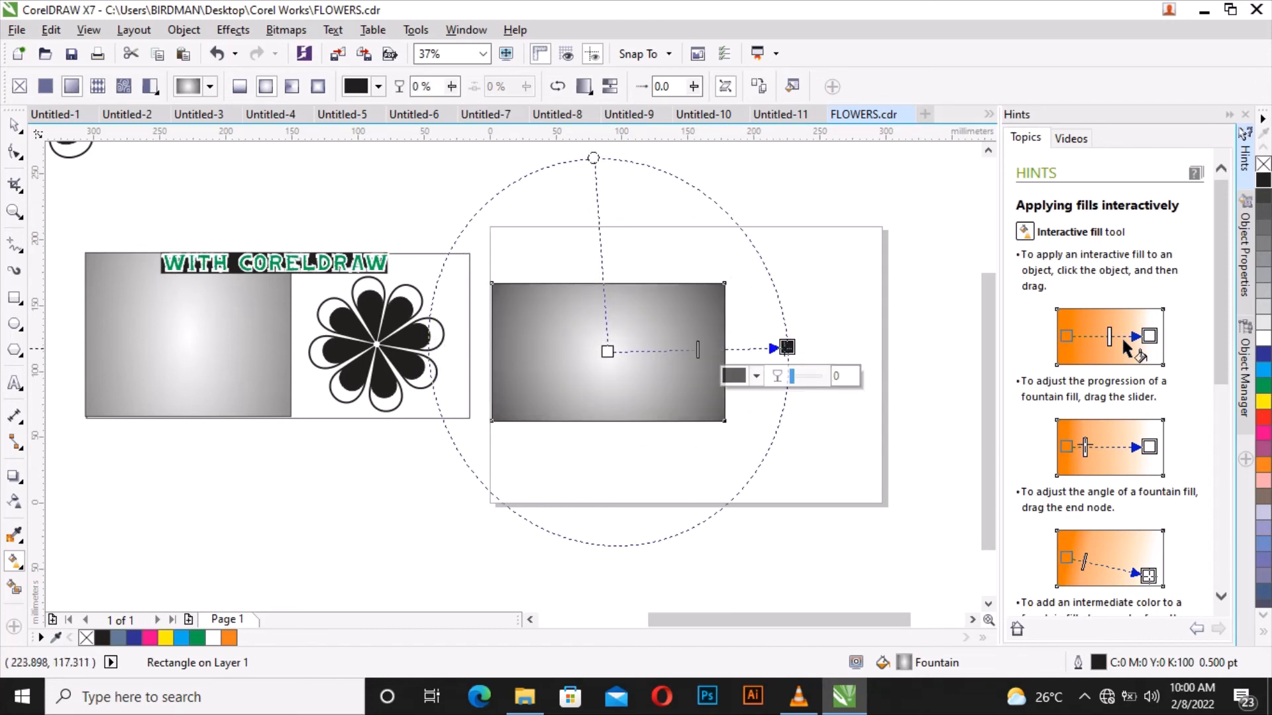
left_click_drag(789, 349, 810, 355)
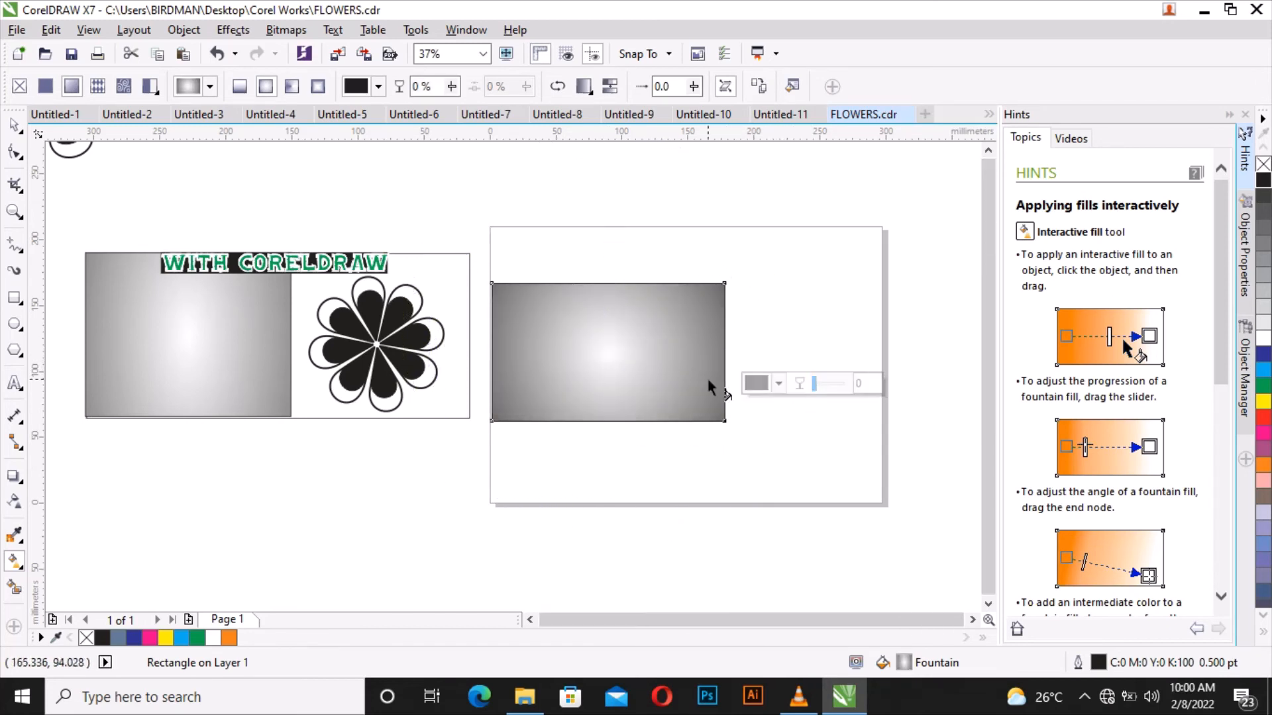
scroll(709, 387, "down", 2)
left_click(15, 125)
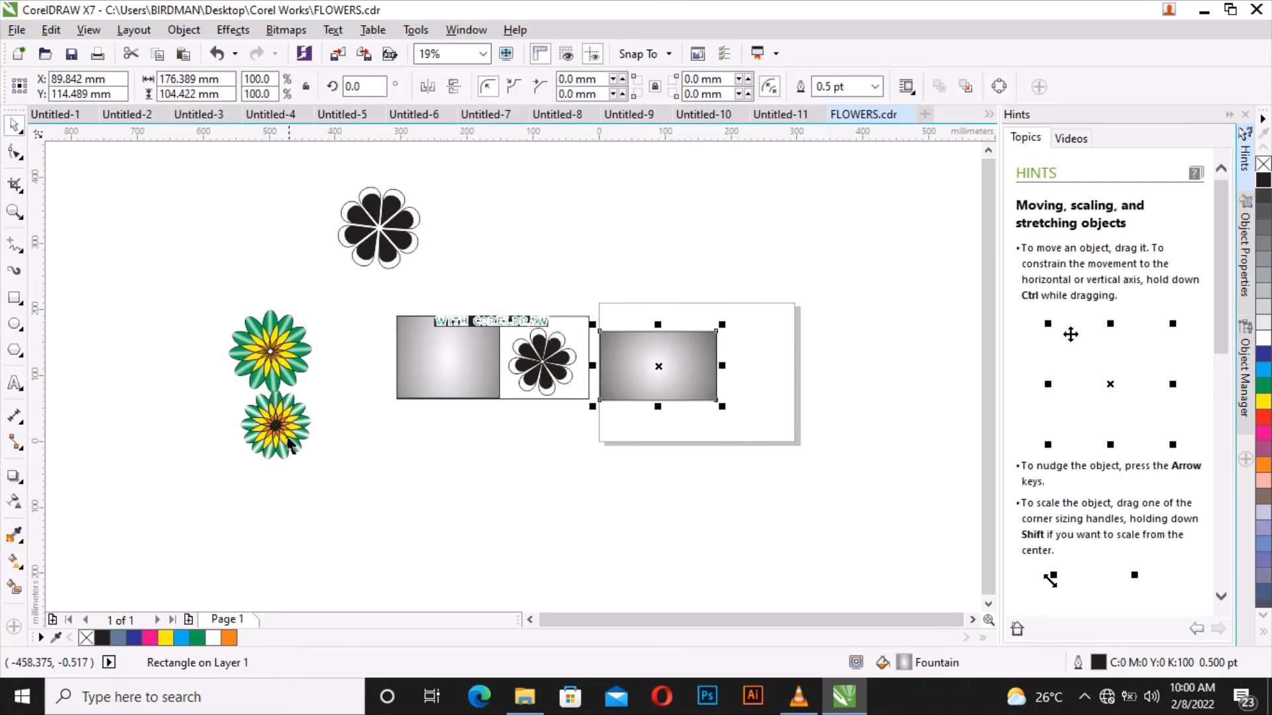
- Move the upper green-and-yellow flower onto the page, group its 37 objects, and place the group over the gradient rectangle's right edge
left_click_drag(181, 274, 637, 424)
scroll(638, 424, "up", 4)
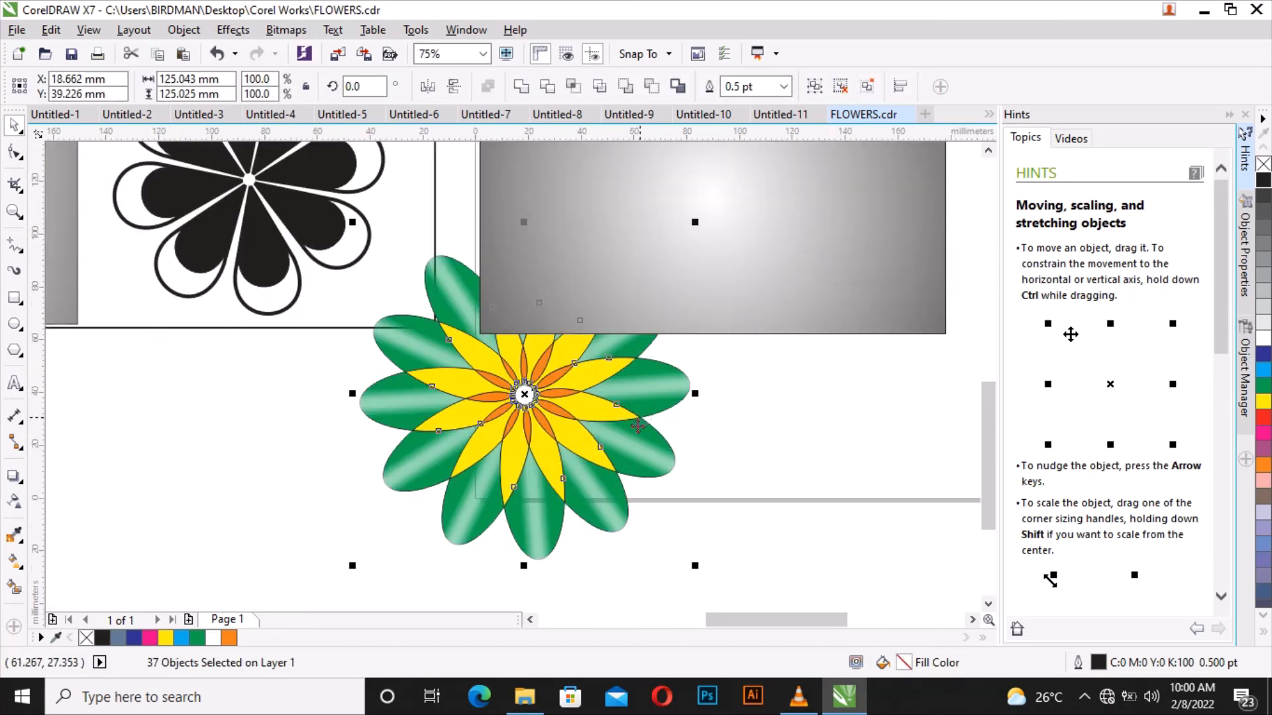
right_click(638, 428)
left_click(662, 113)
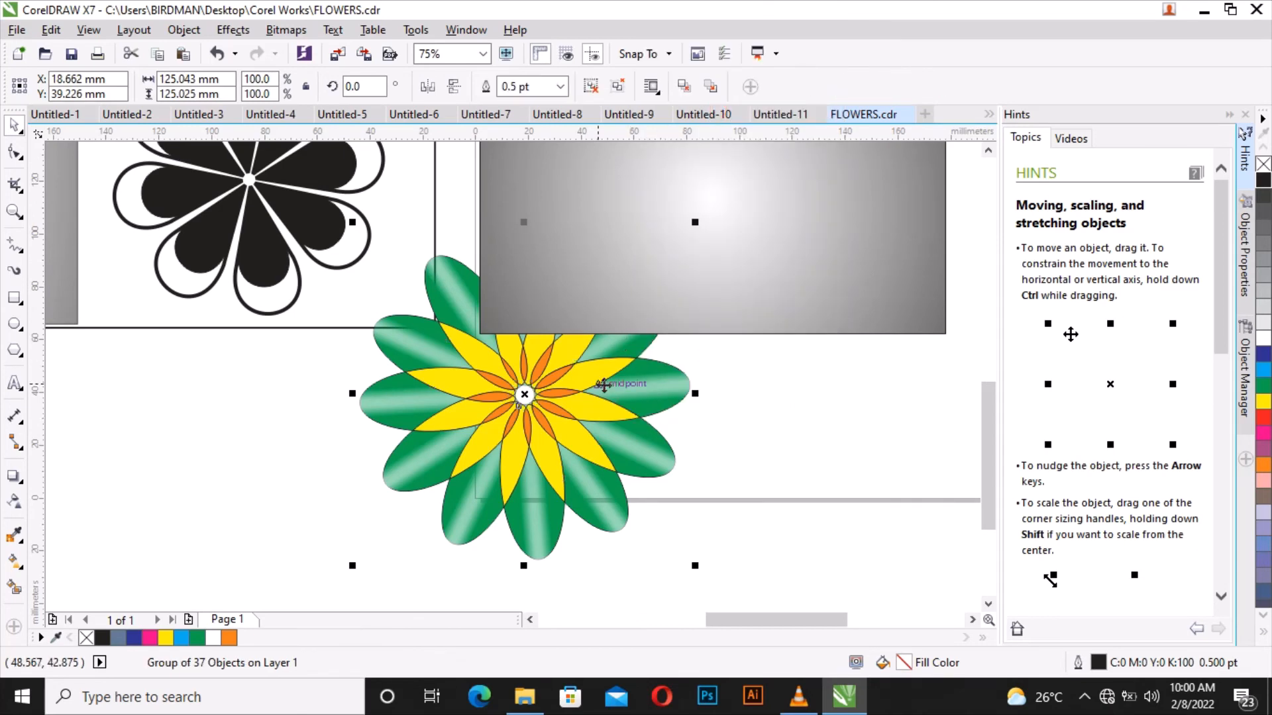
scroll(464, 410, "down", 2)
left_click_drag(498, 420, 699, 315)
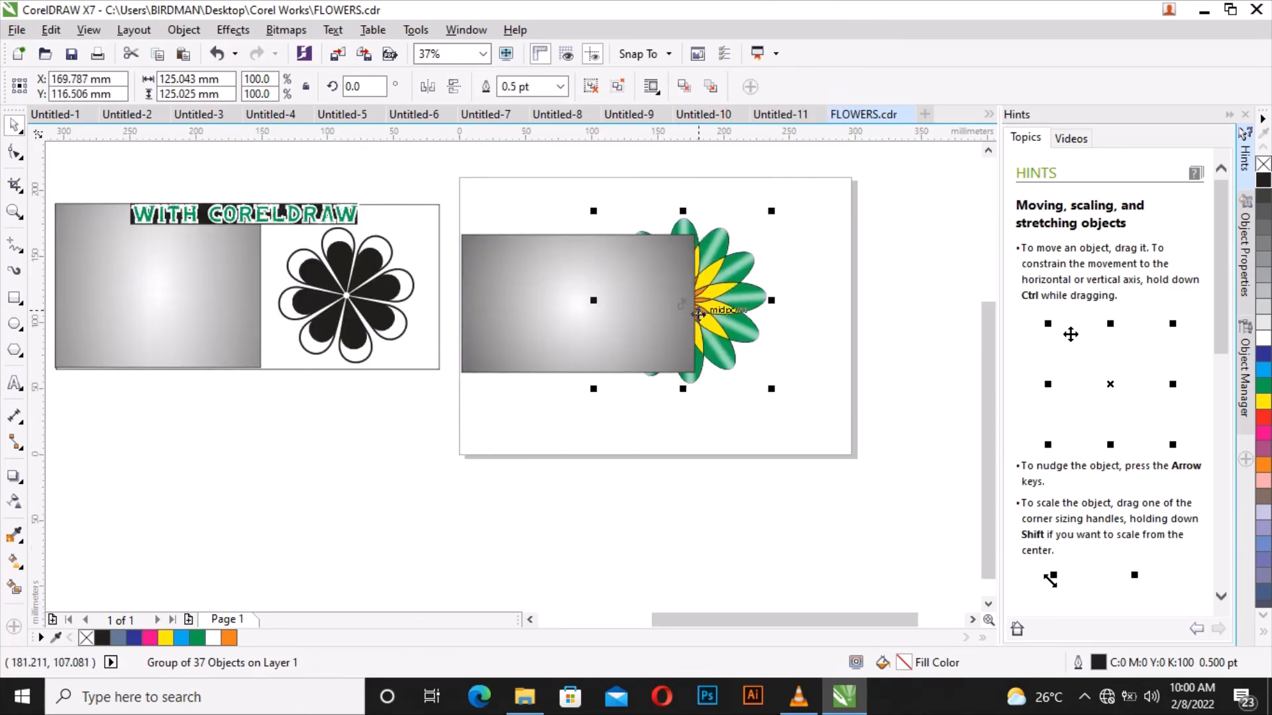
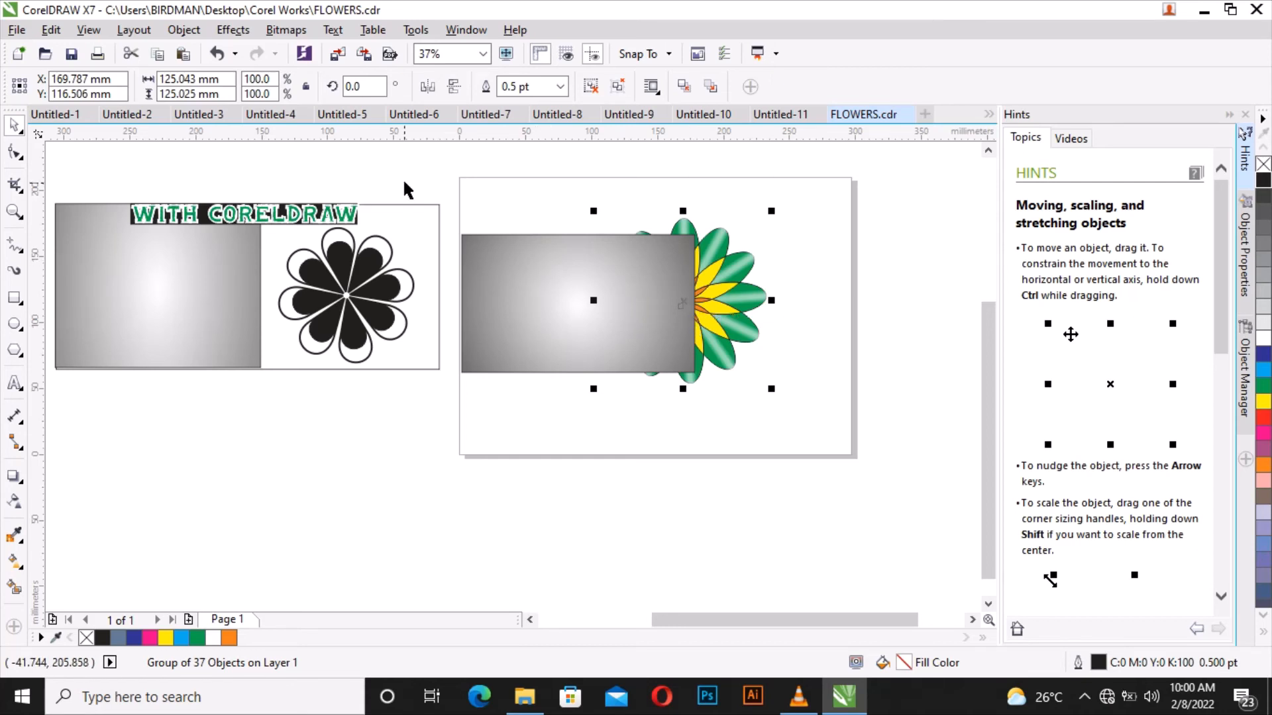
- Cut the grouped green-and-yellow flower and paste it back to bring it in front of the gradient rectangle
right_click(736, 279)
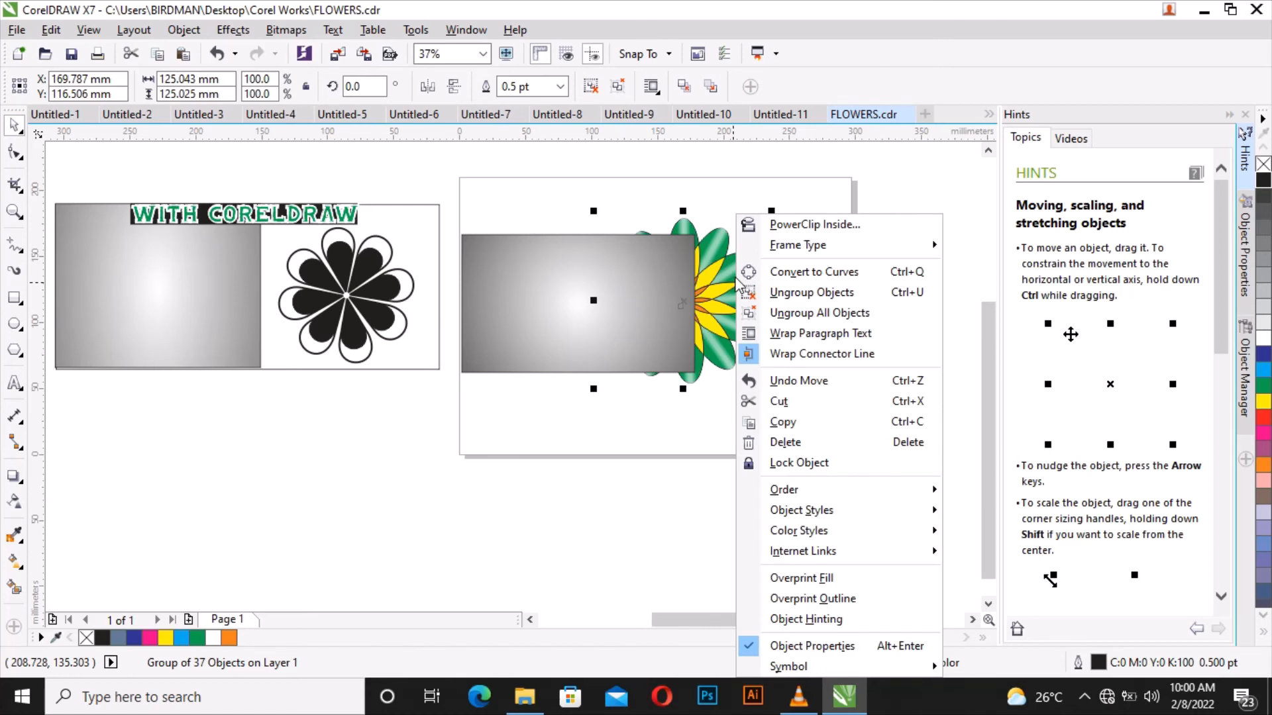
left_click(823, 401)
right_click(882, 290)
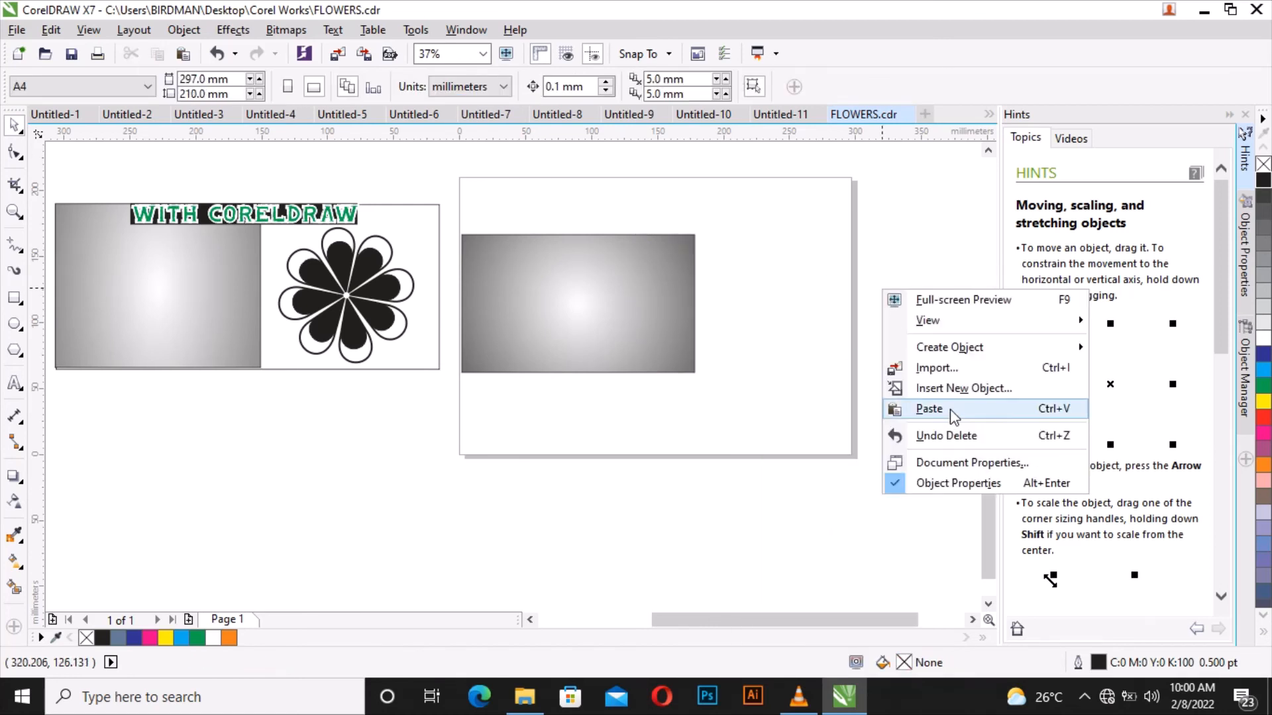
left_click(951, 408)
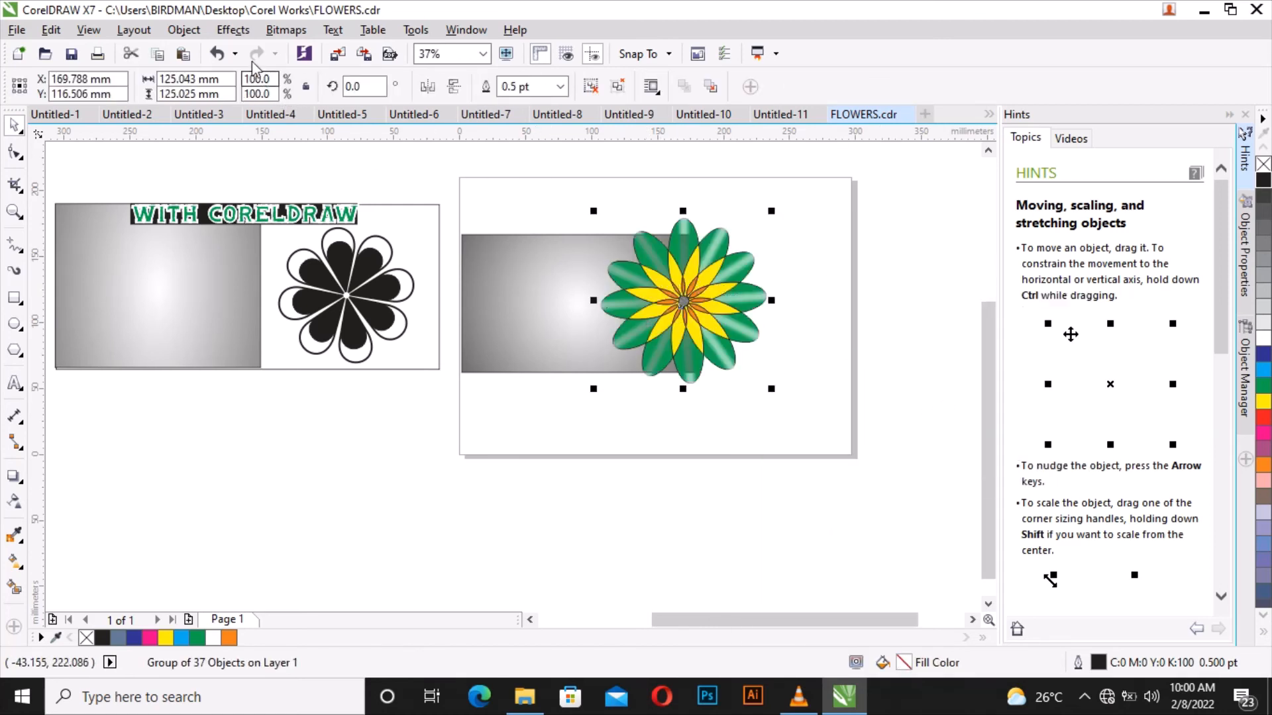
left_click(199, 30)
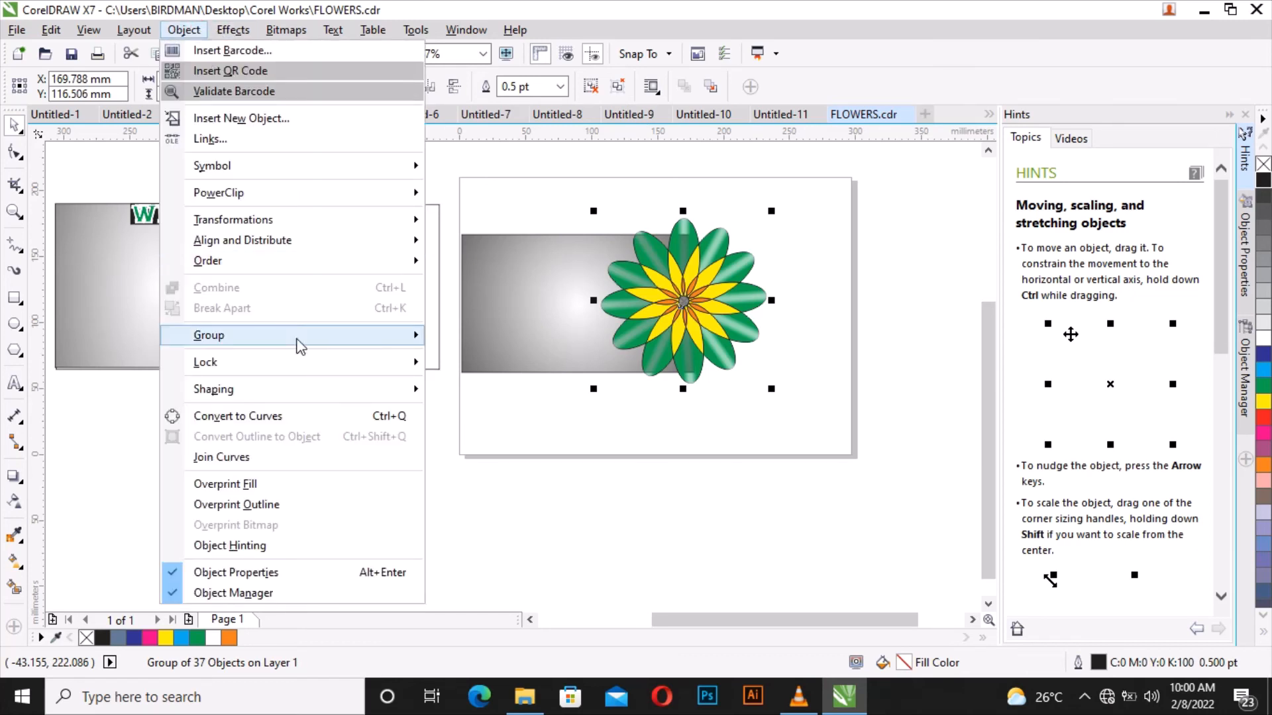
mouse_move(307, 269)
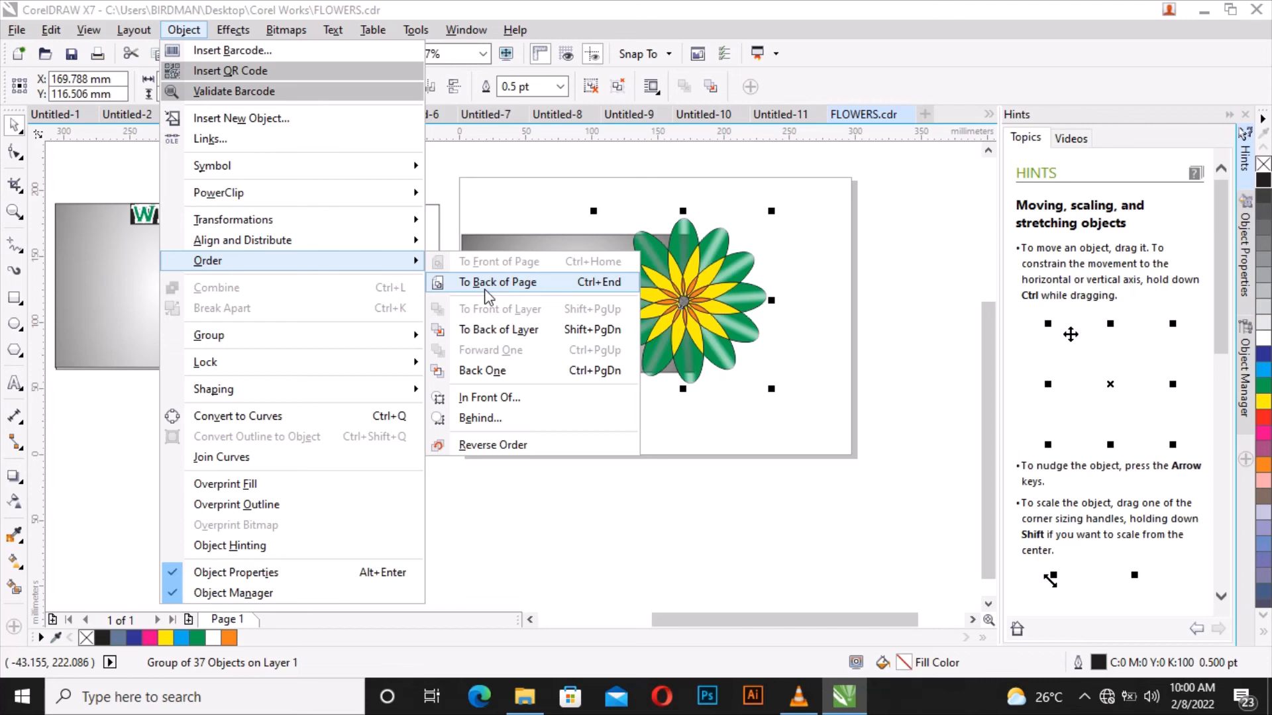
left_click(757, 505)
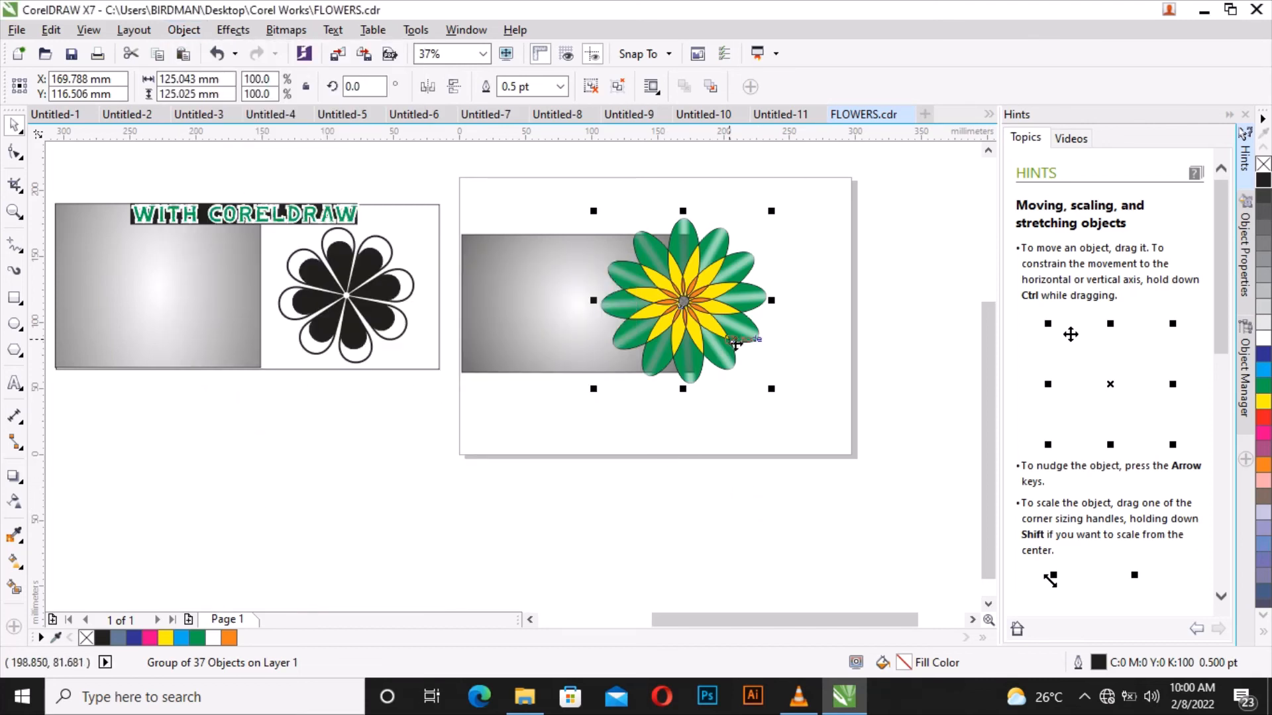
- Scale the grouped green-and-yellow flower to 76.3% and center it on the gradient rectangle
left_click_drag(771, 211, 732, 249)
left_click_drag(697, 317, 594, 305)
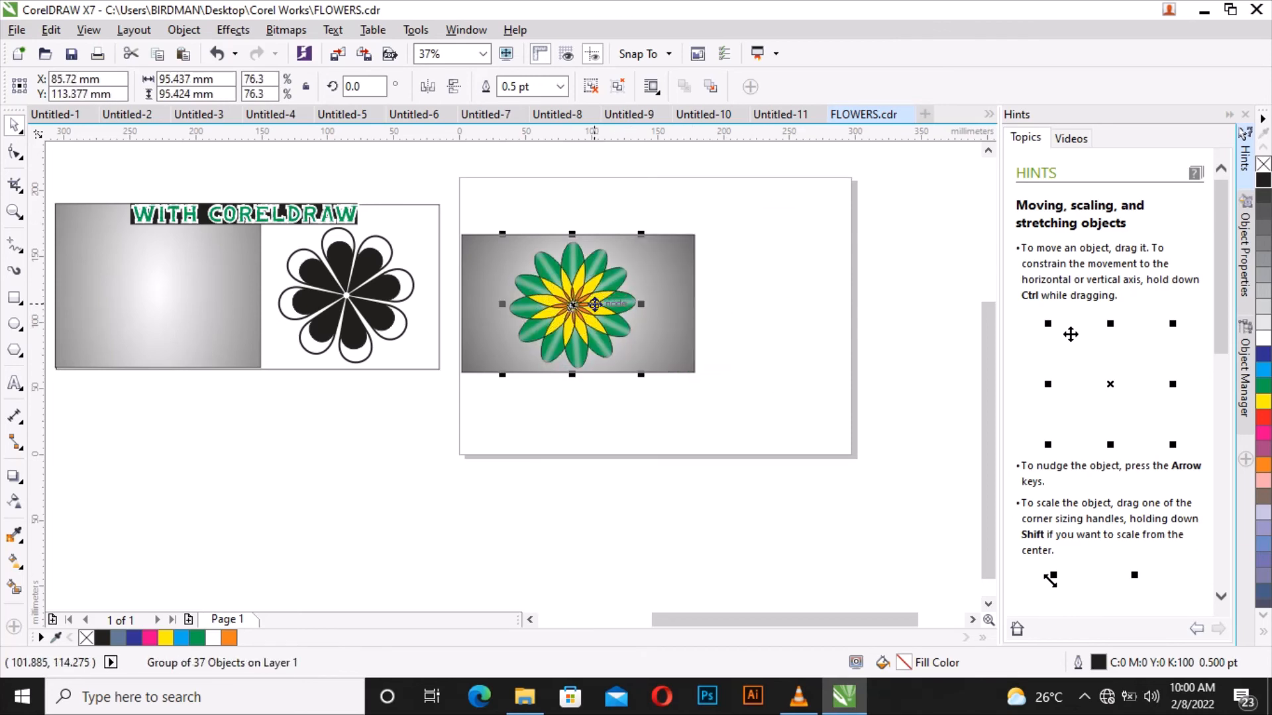
- Move the white outlined rectangle onto the page behind the gradient panel and shorten it from below to the panel's bottom edge
left_click(420, 249)
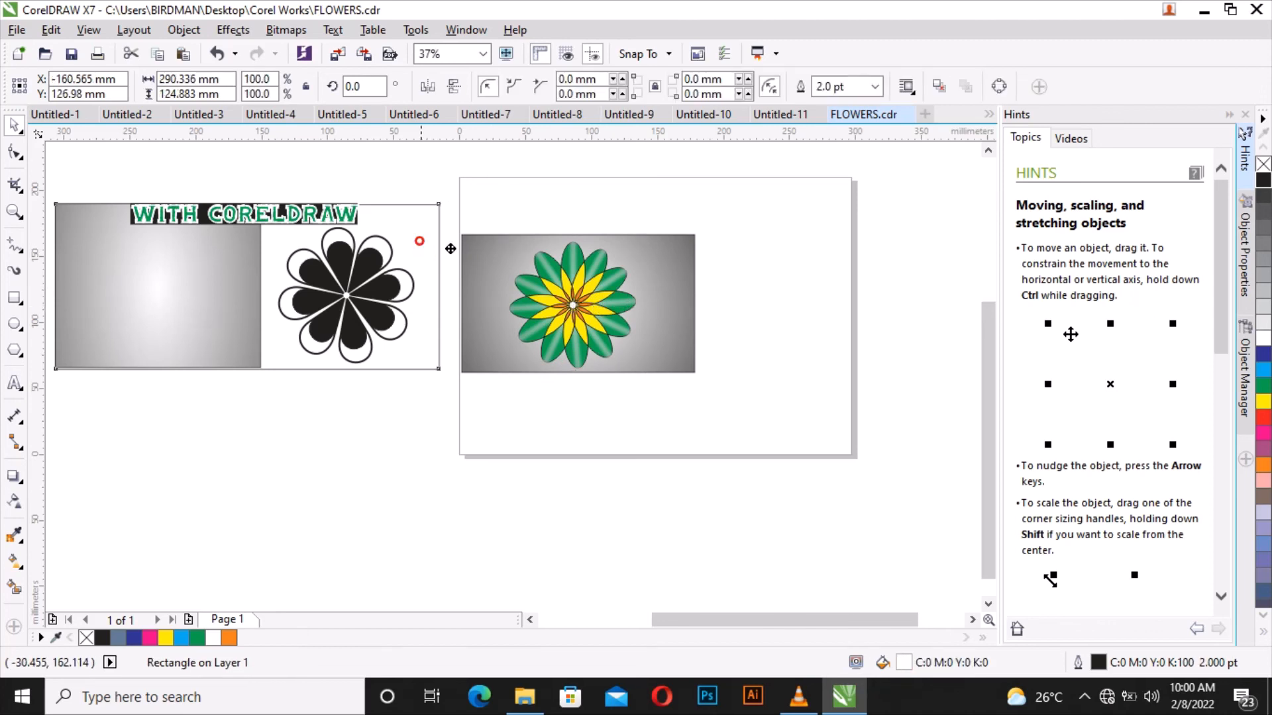
left_click_drag(424, 239, 821, 269)
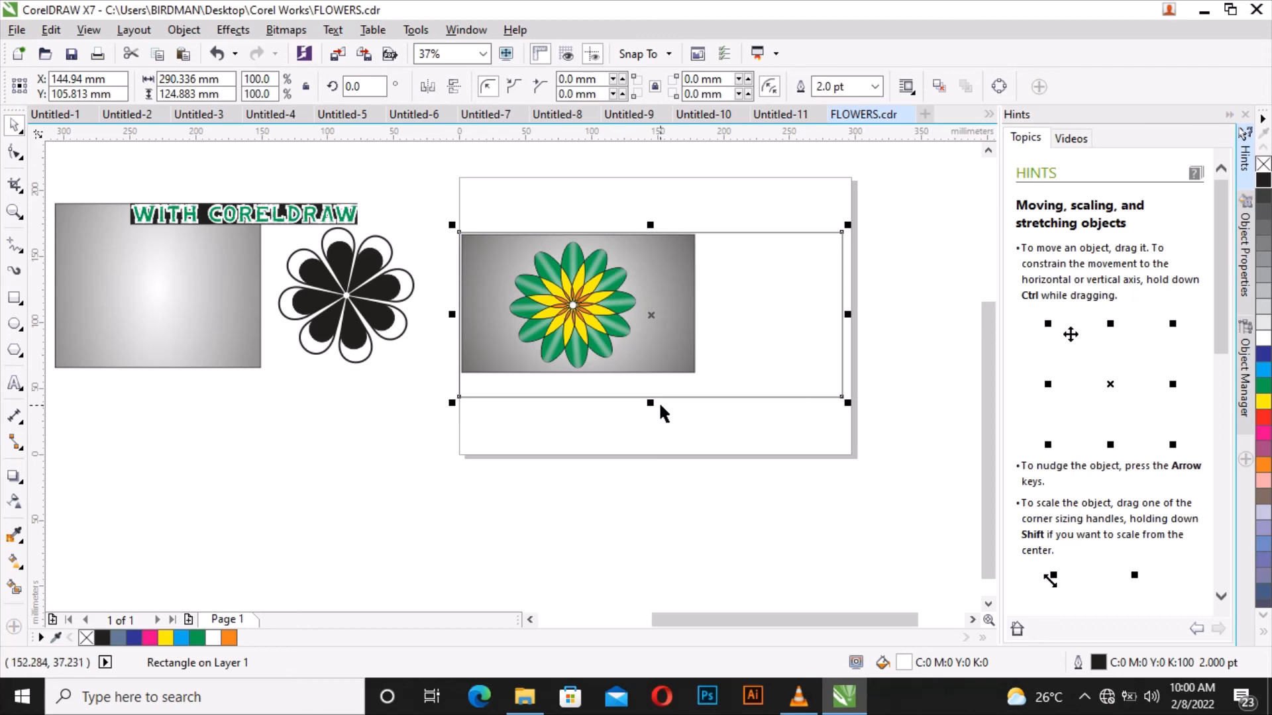
left_click_drag(651, 401, 655, 373)
- Narrow the gradient rectangle behind the green-and-yellow flower to about 155 mm, keeping its left edge in place
left_click(689, 328)
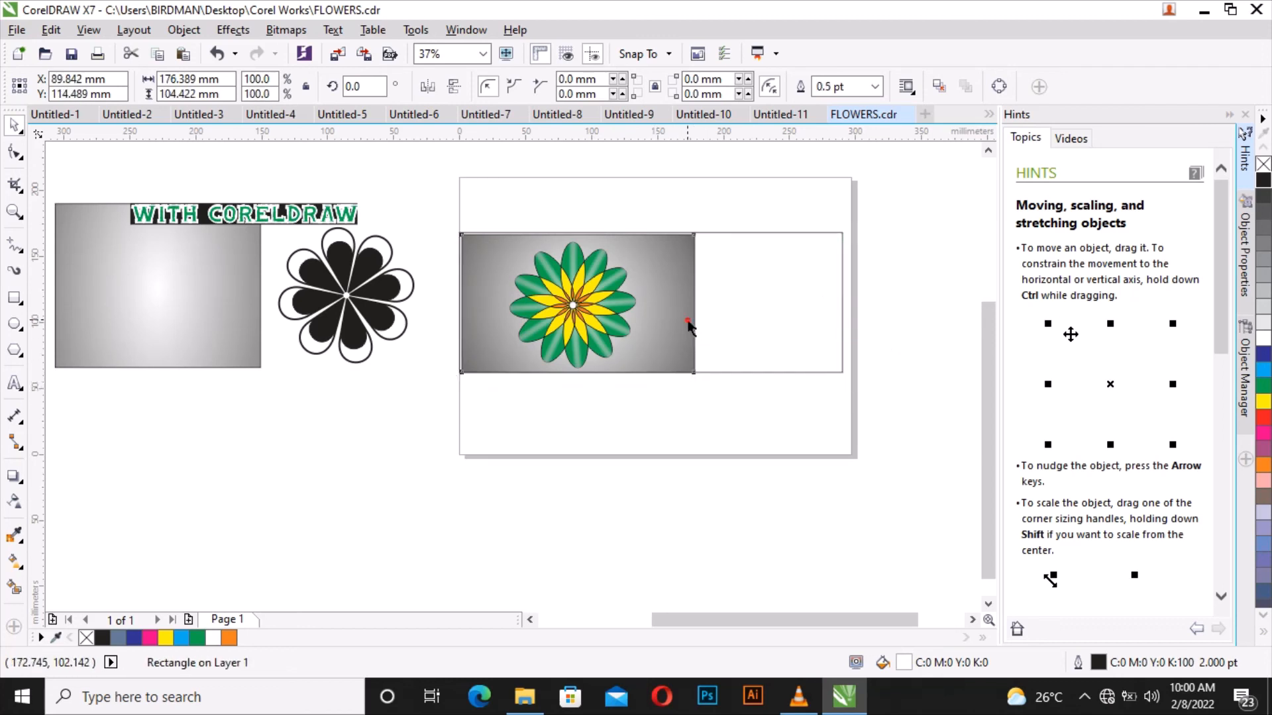
left_click_drag(699, 303, 668, 304)
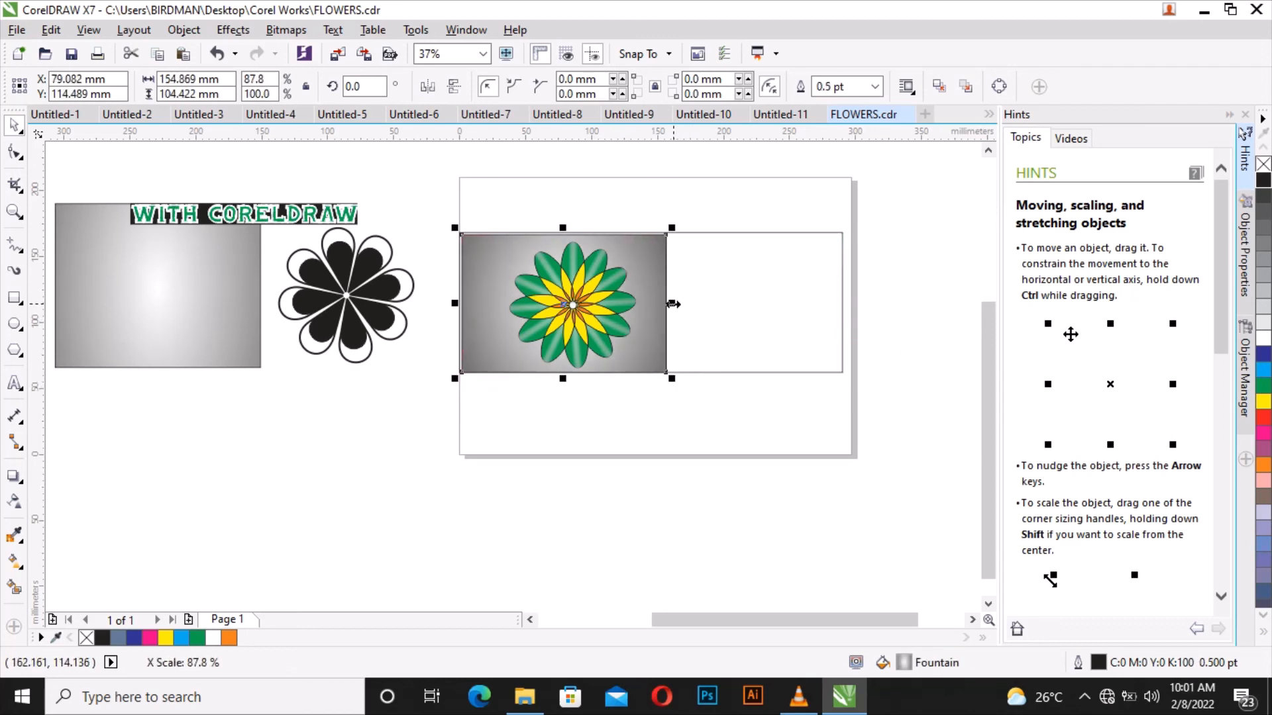
left_click(461, 388)
- Move the grouped black flower from above the page onto the white half of the outlined rectangle
scroll(461, 388, "down", 2)
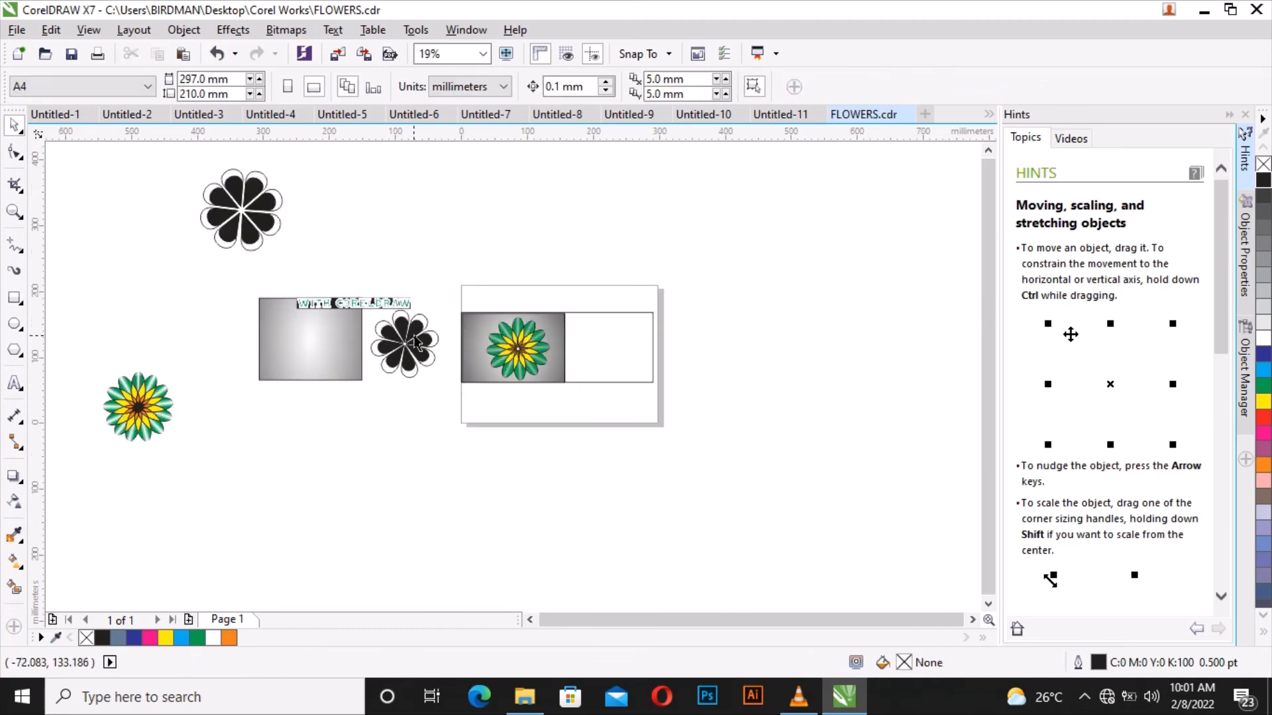
left_click(414, 335)
left_click_drag(259, 237, 634, 384)
scroll(635, 384, "up", 4)
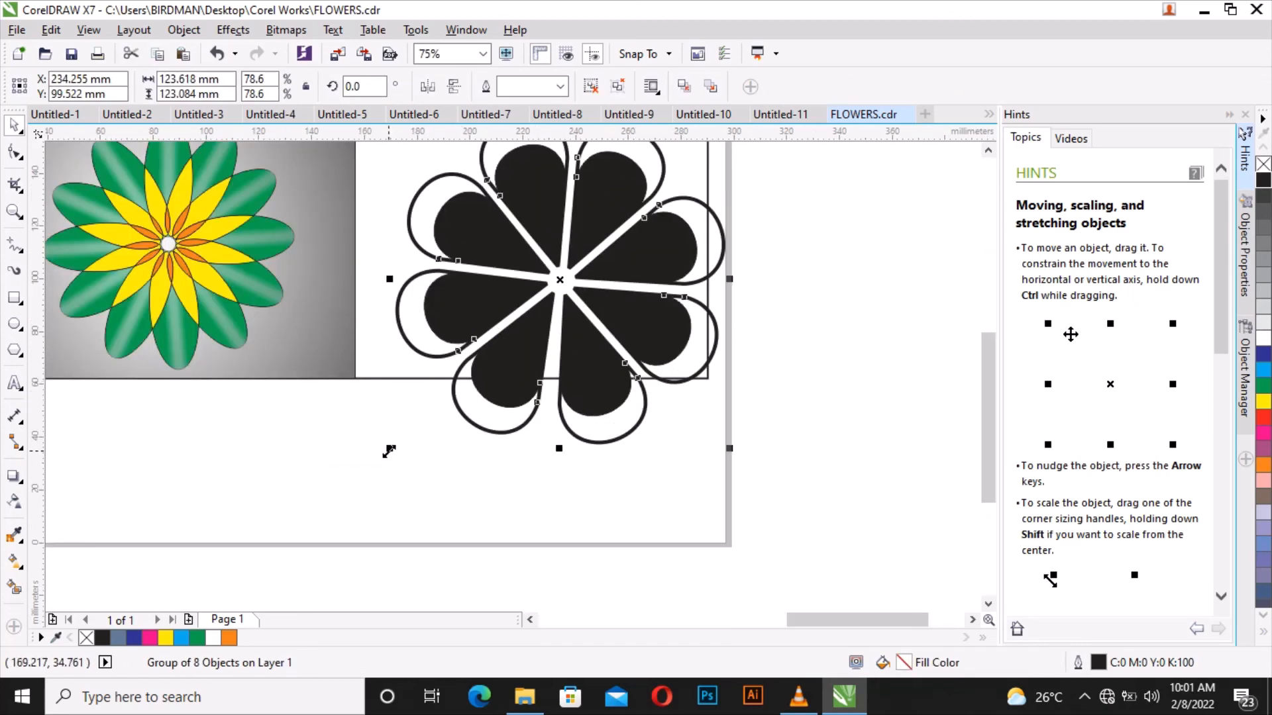
- Scale the grouped black flower to 59.2% and fit it inside the white area beside the gradient panel
left_click_drag(389, 451, 451, 390)
scroll(582, 483, "down", 2)
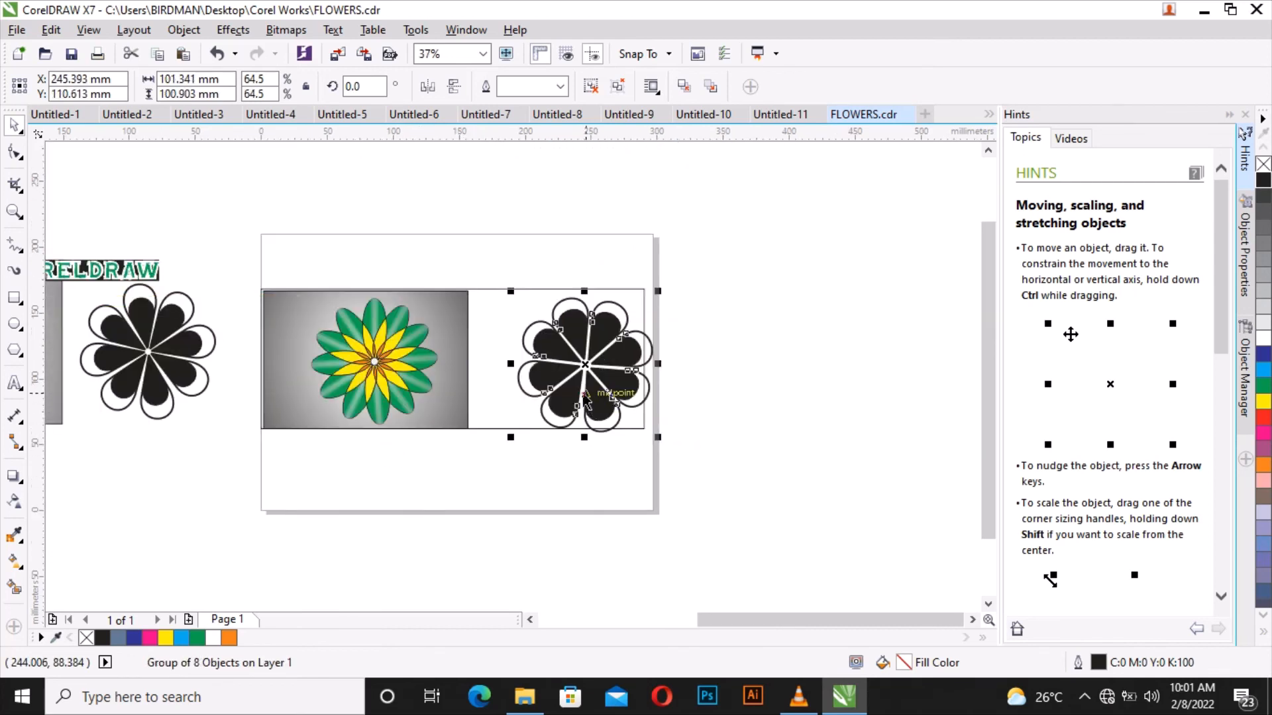
left_click_drag(584, 397, 536, 394)
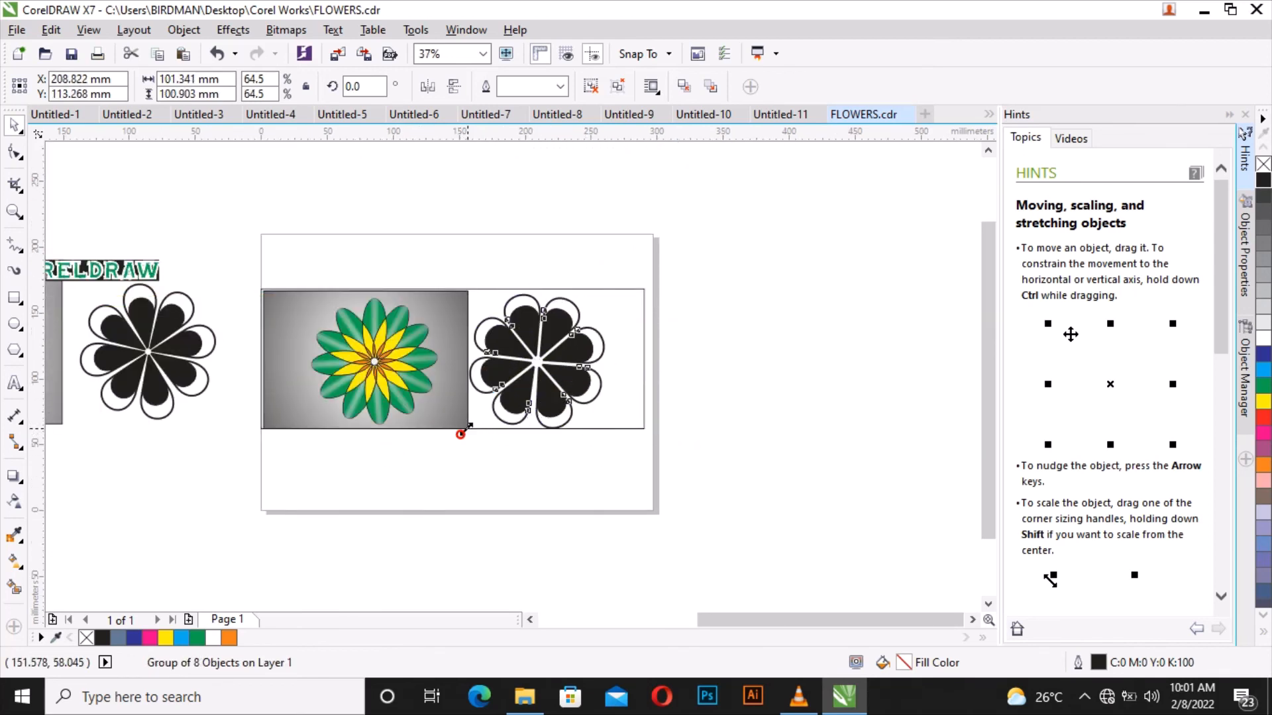
left_click_drag(462, 434, 473, 423)
left_click_drag(526, 372, 537, 378)
scroll(549, 396, "down", 1)
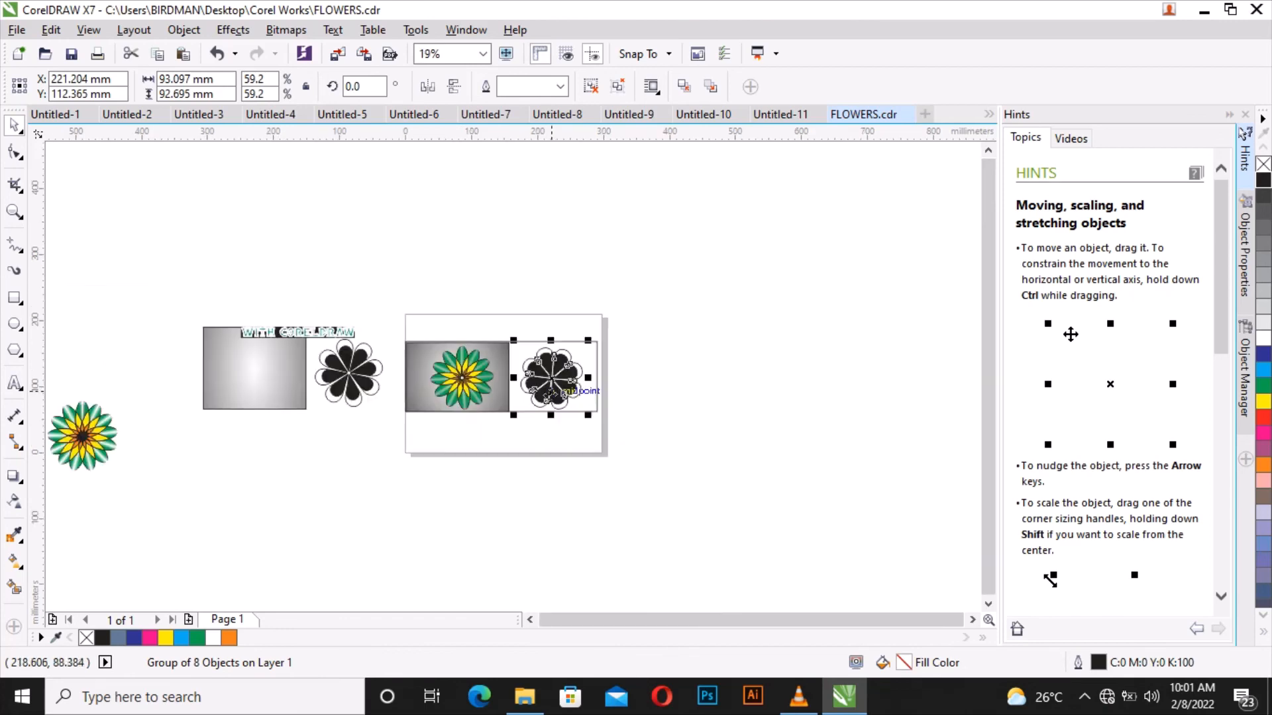
scroll(550, 396, "up", 2)
scroll(473, 391, "down", 1)
scroll(487, 379, "up", 1)
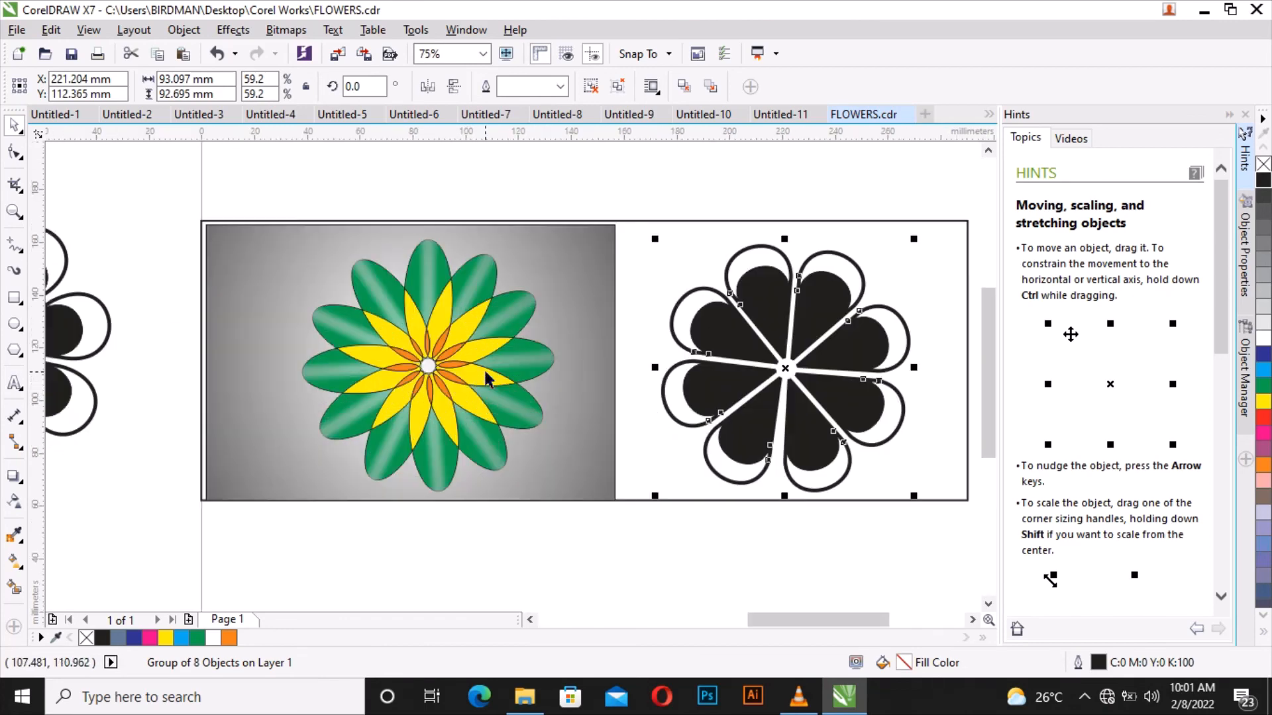
left_click(565, 566)
- Move the "WITH CORELDRAW" text and its black banner onto the top edge of the outlined rectangle on the page
scroll(574, 490, "down", 1)
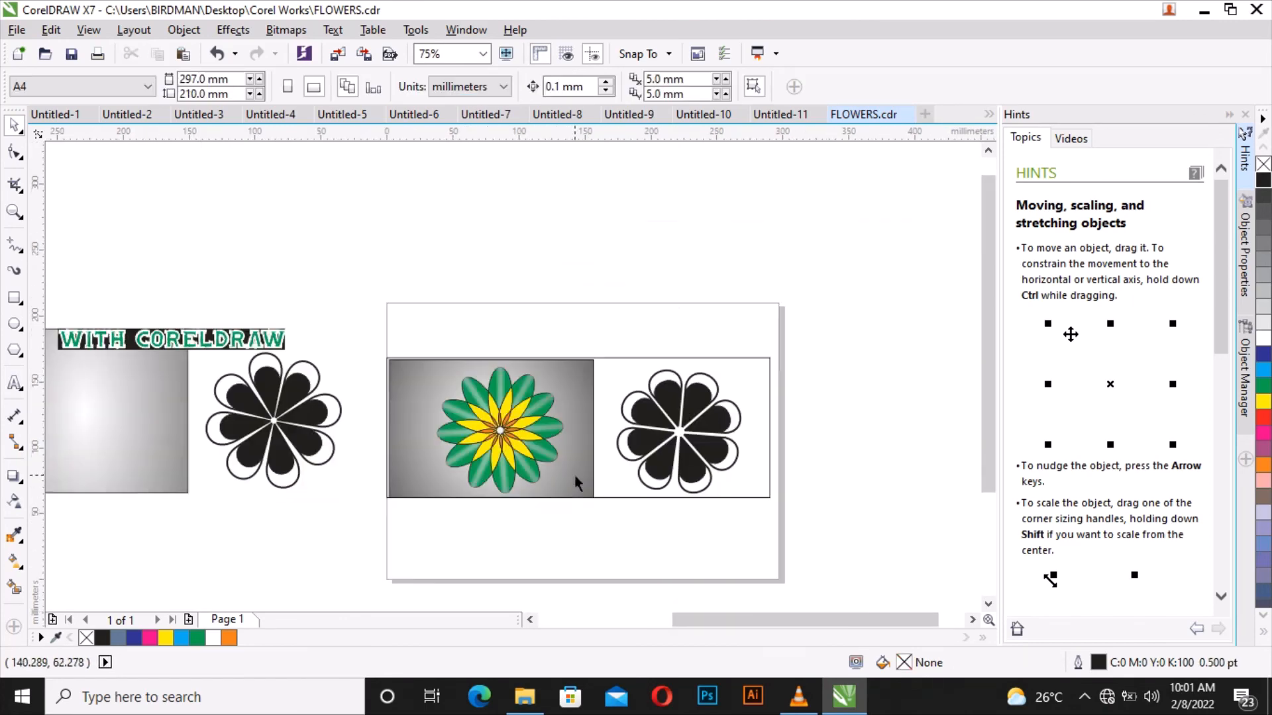
scroll(575, 474, "down", 2)
left_click_drag(247, 344, 571, 400)
scroll(534, 411, "up", 2)
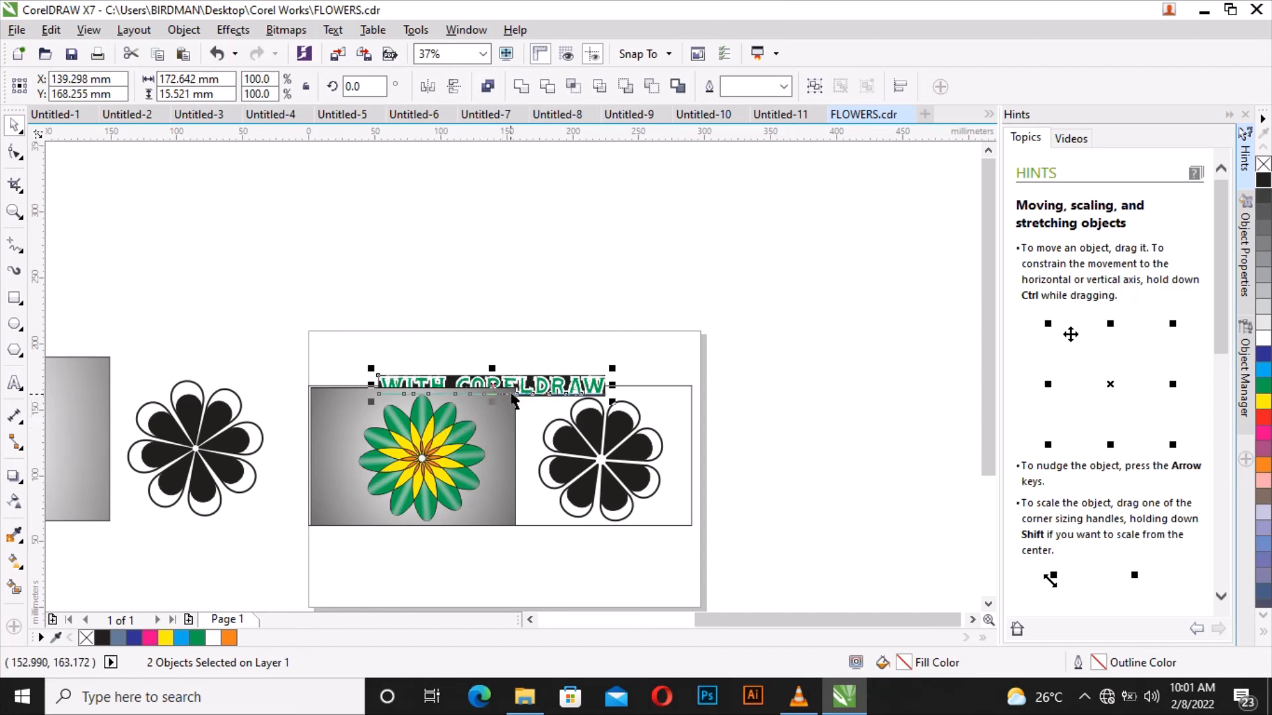
- Cut the "WITH CORELDRAW" text and banner and paste them back to bring them in front of the panel
right_click(534, 383)
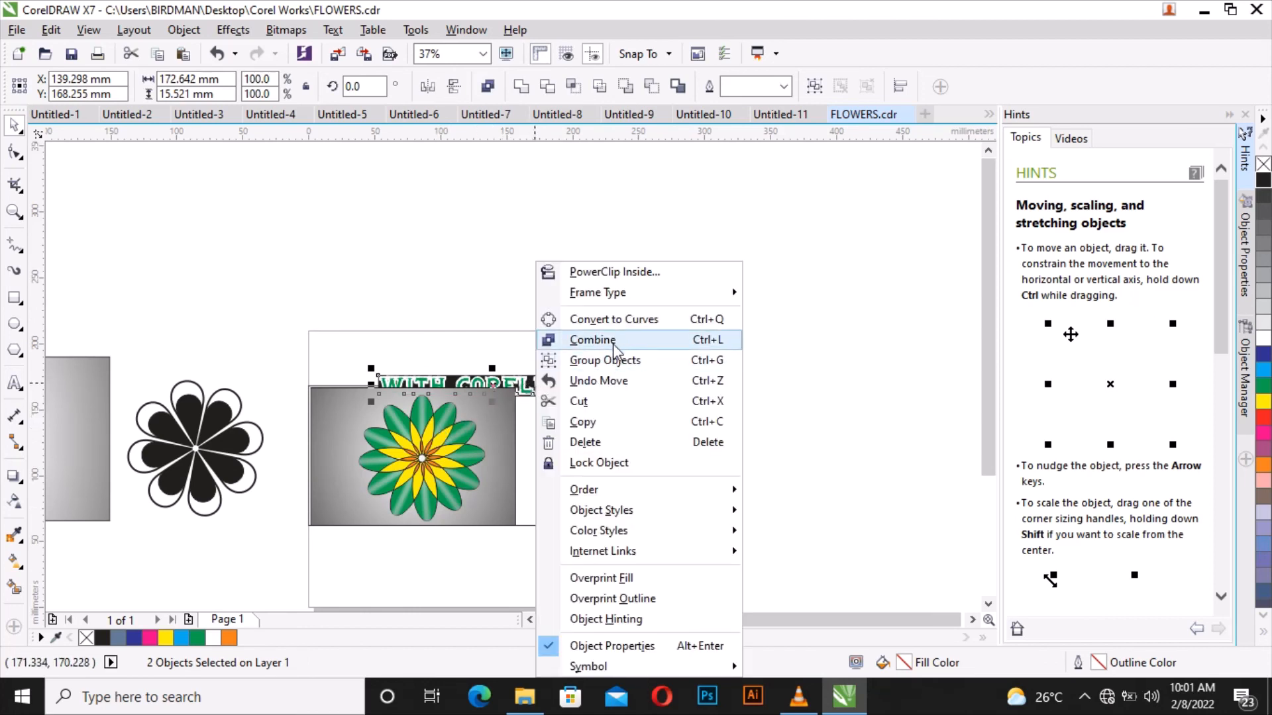
left_click(618, 400)
right_click(671, 285)
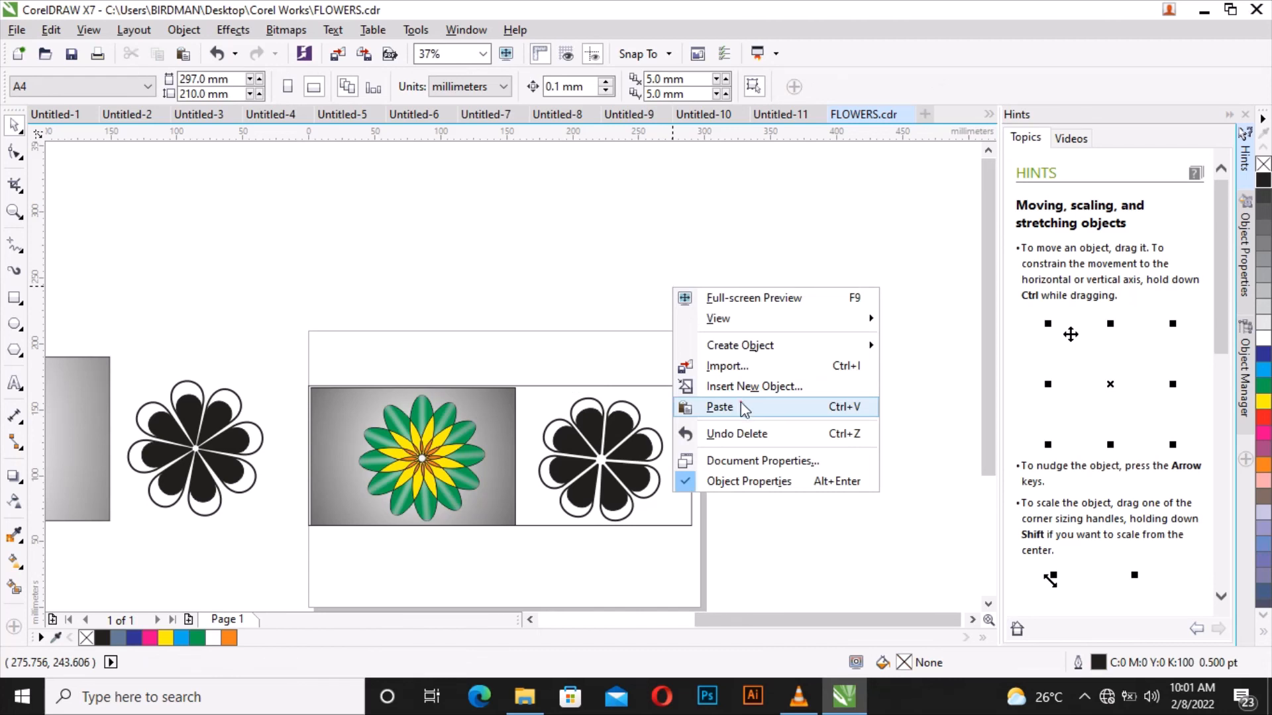
left_click(741, 406)
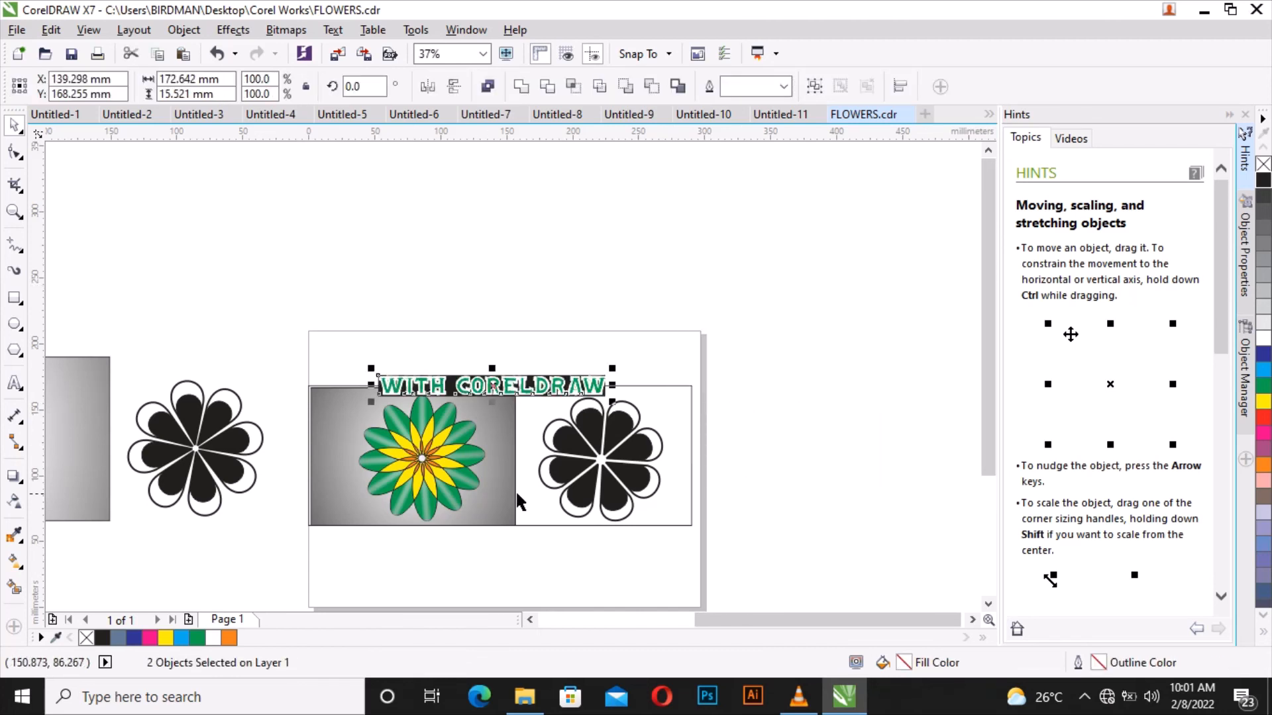
scroll(518, 502, "up", 2)
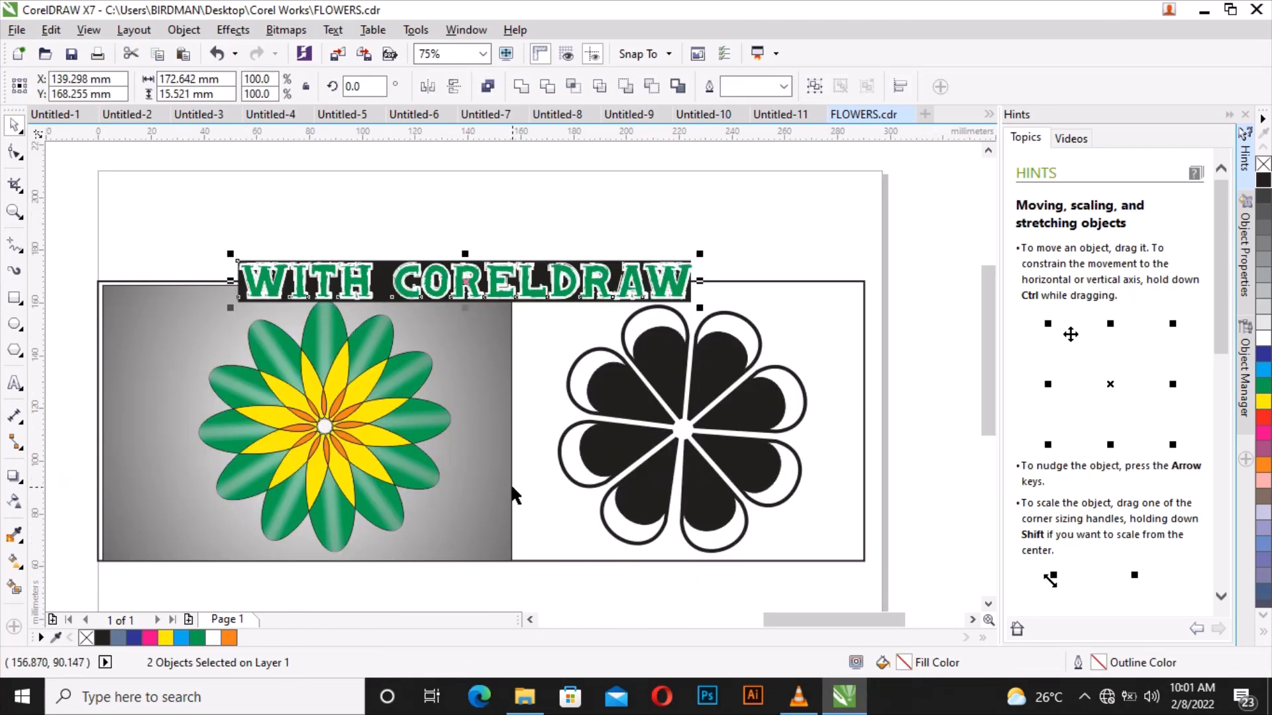